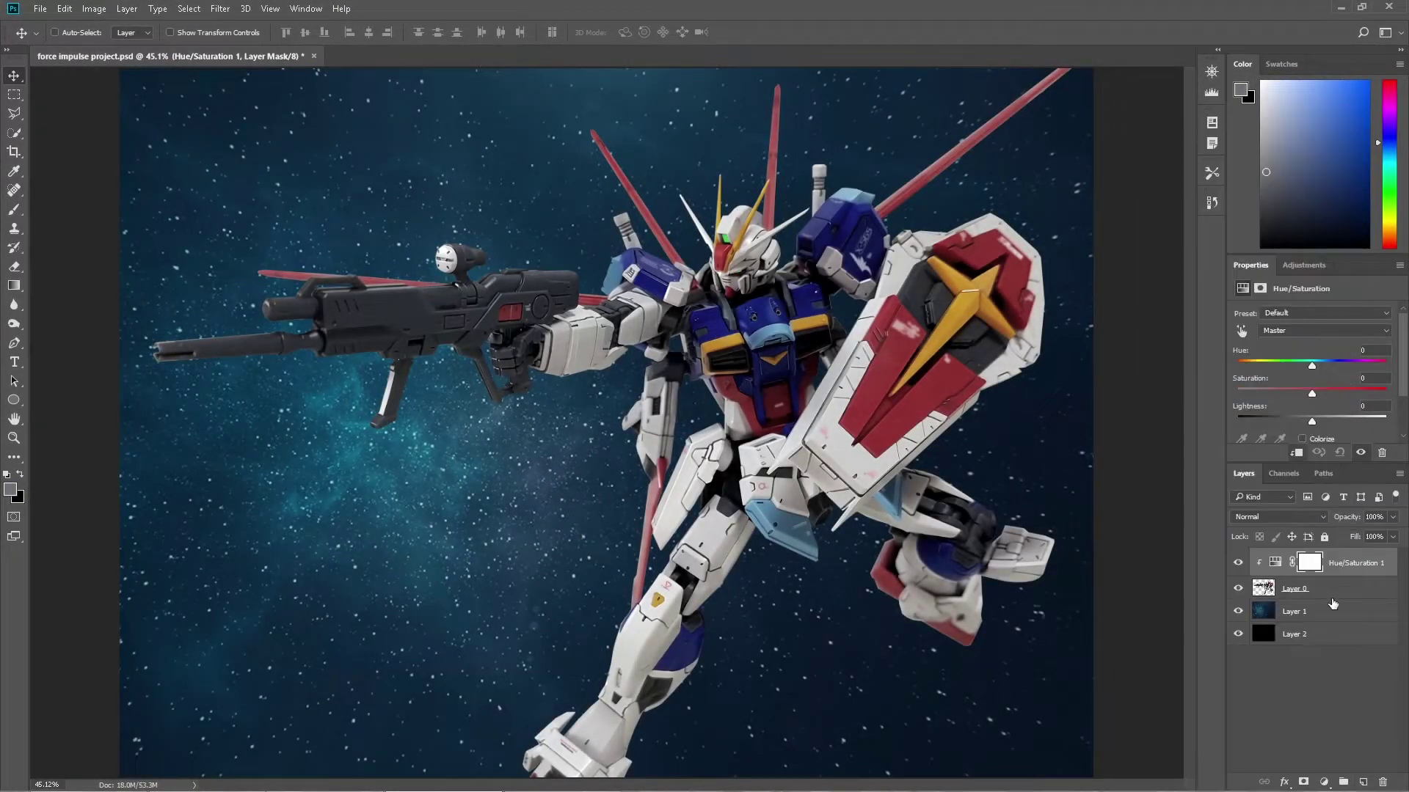
# Set the Gundam's Hue/Saturation Lightness to -25 and add a Color Balance tinting midtones blue, nudging highlights
pyautogui.moveTo(1312, 421); pyautogui.dragTo(1292, 421)
pyautogui.click(1324, 782)
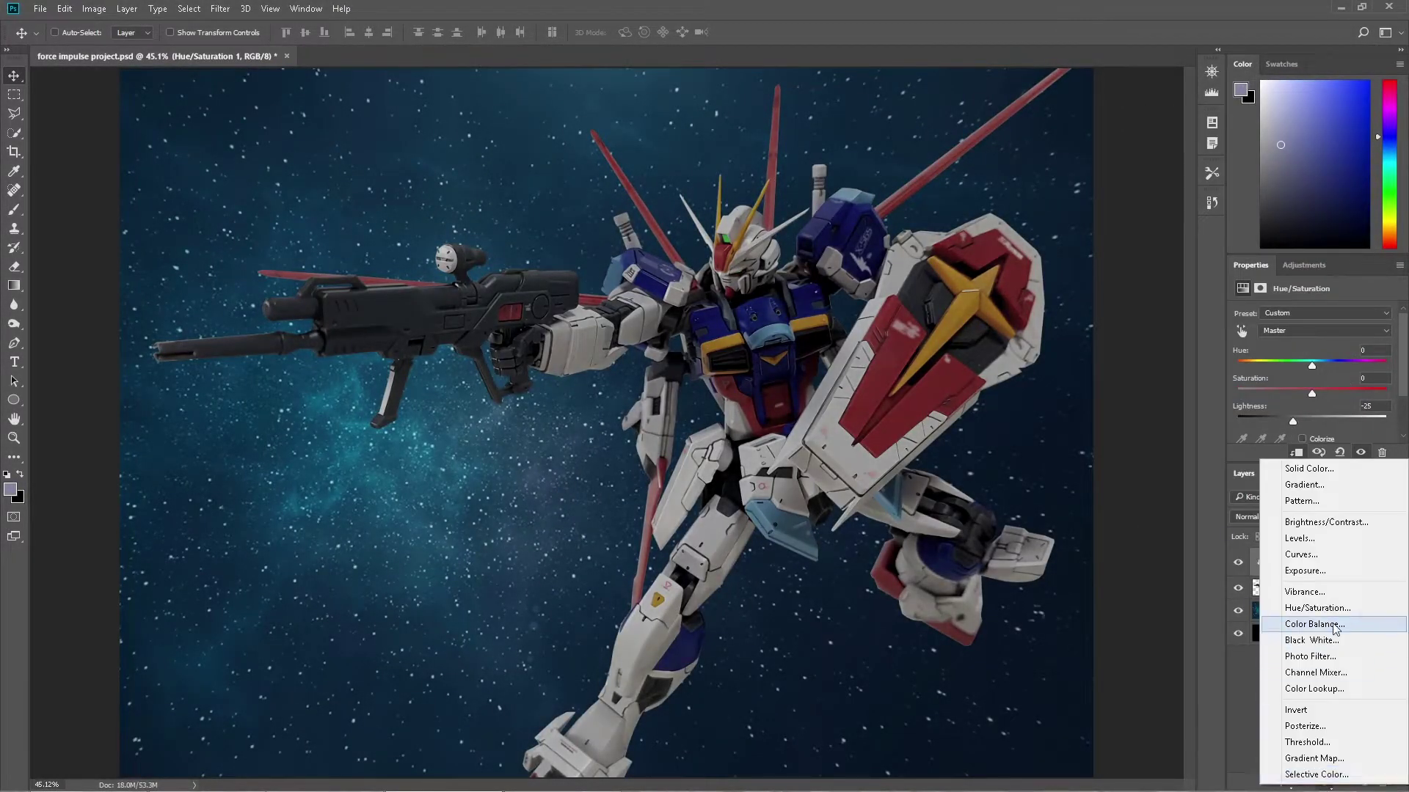
pyautogui.click(1313, 624)
pyautogui.moveTo(1289, 347); pyautogui.dragTo(1290, 346)
pyautogui.moveTo(1293, 371); pyautogui.dragTo(1297, 398)
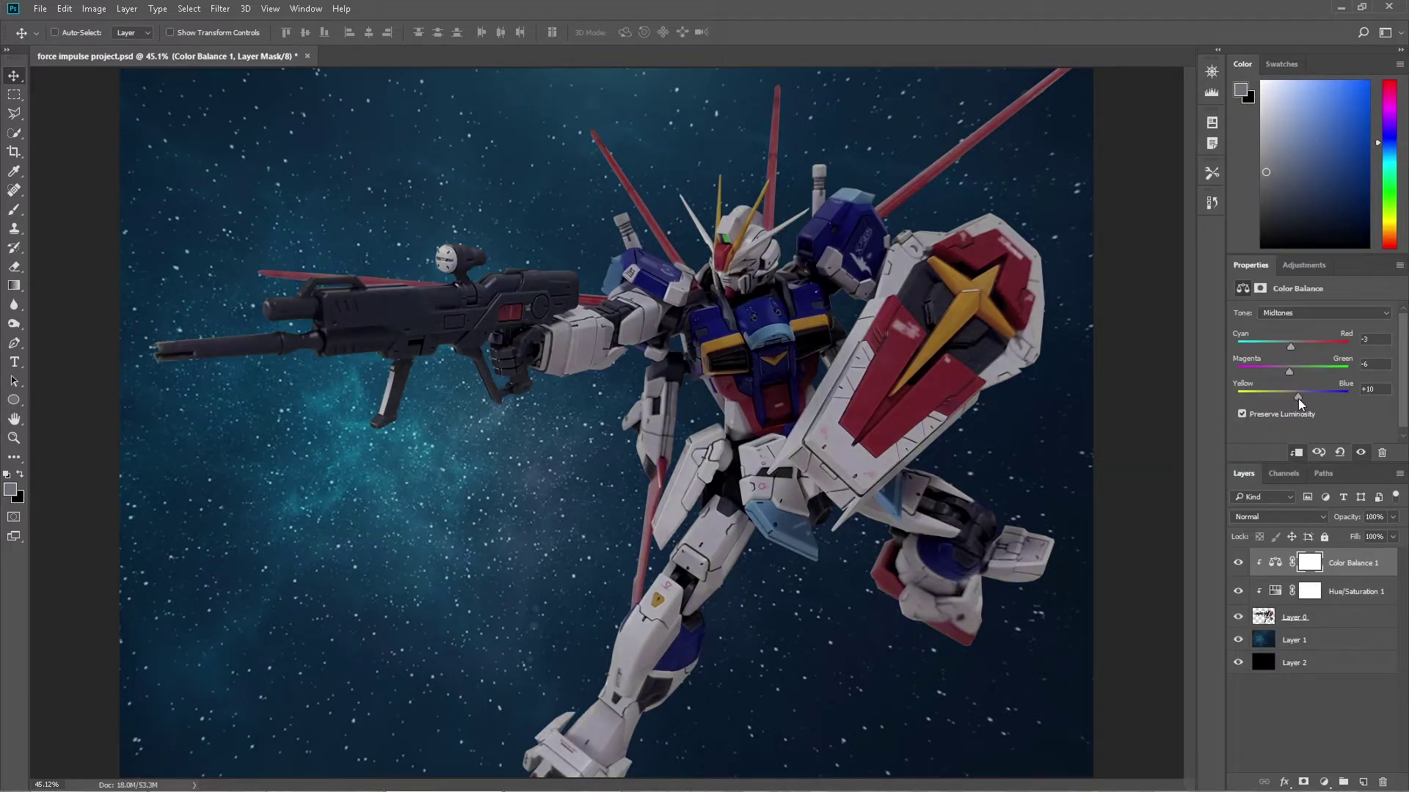
pyautogui.press('Down')
pyautogui.press('Down')
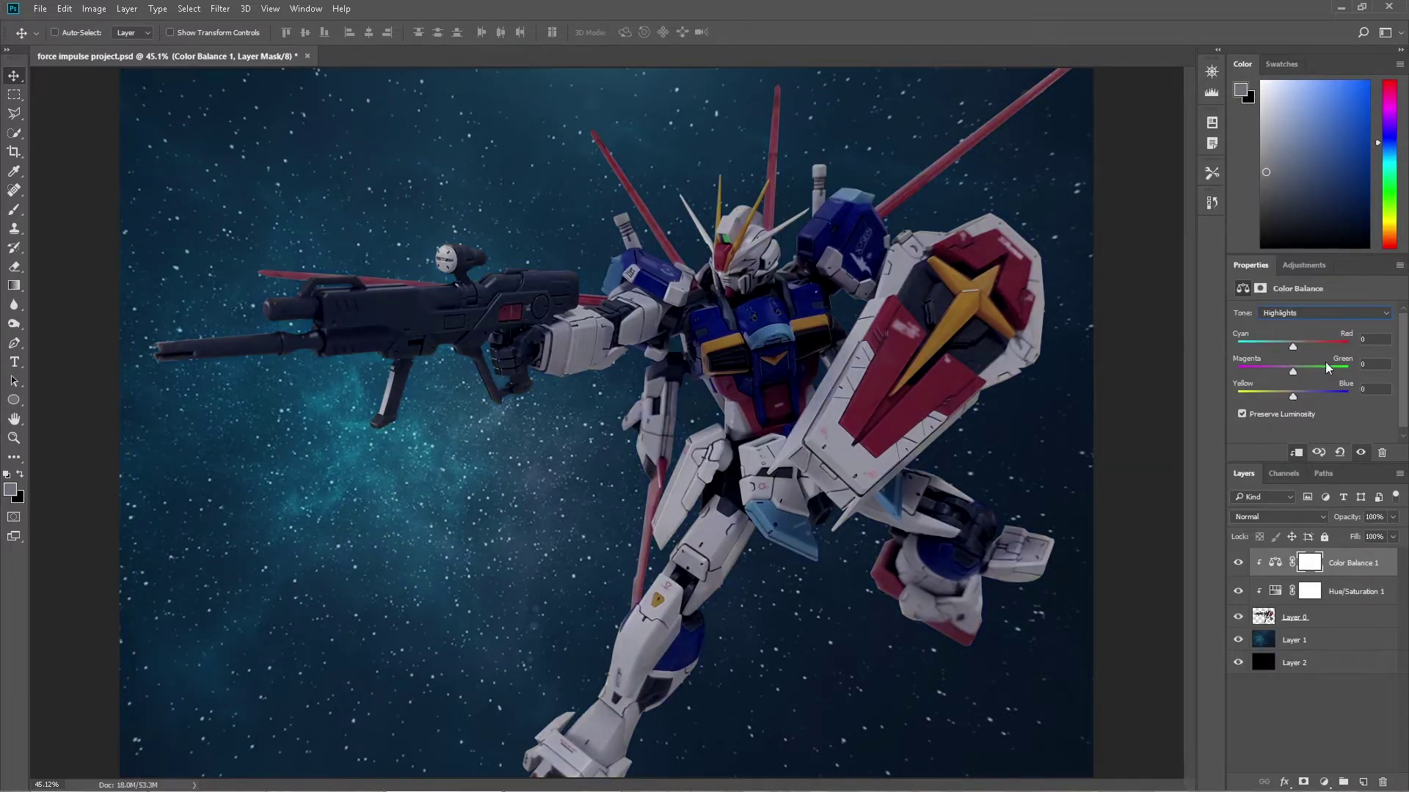
pyautogui.moveTo(1290, 372); pyautogui.dragTo(1290, 372)
pyautogui.moveTo(1293, 396); pyautogui.dragTo(1290, 396)
# Add a Curves layer clipped to the Gundam with a raised upper-midtone point to brighten it
pyautogui.click(1325, 782)
pyautogui.click(1299, 551)
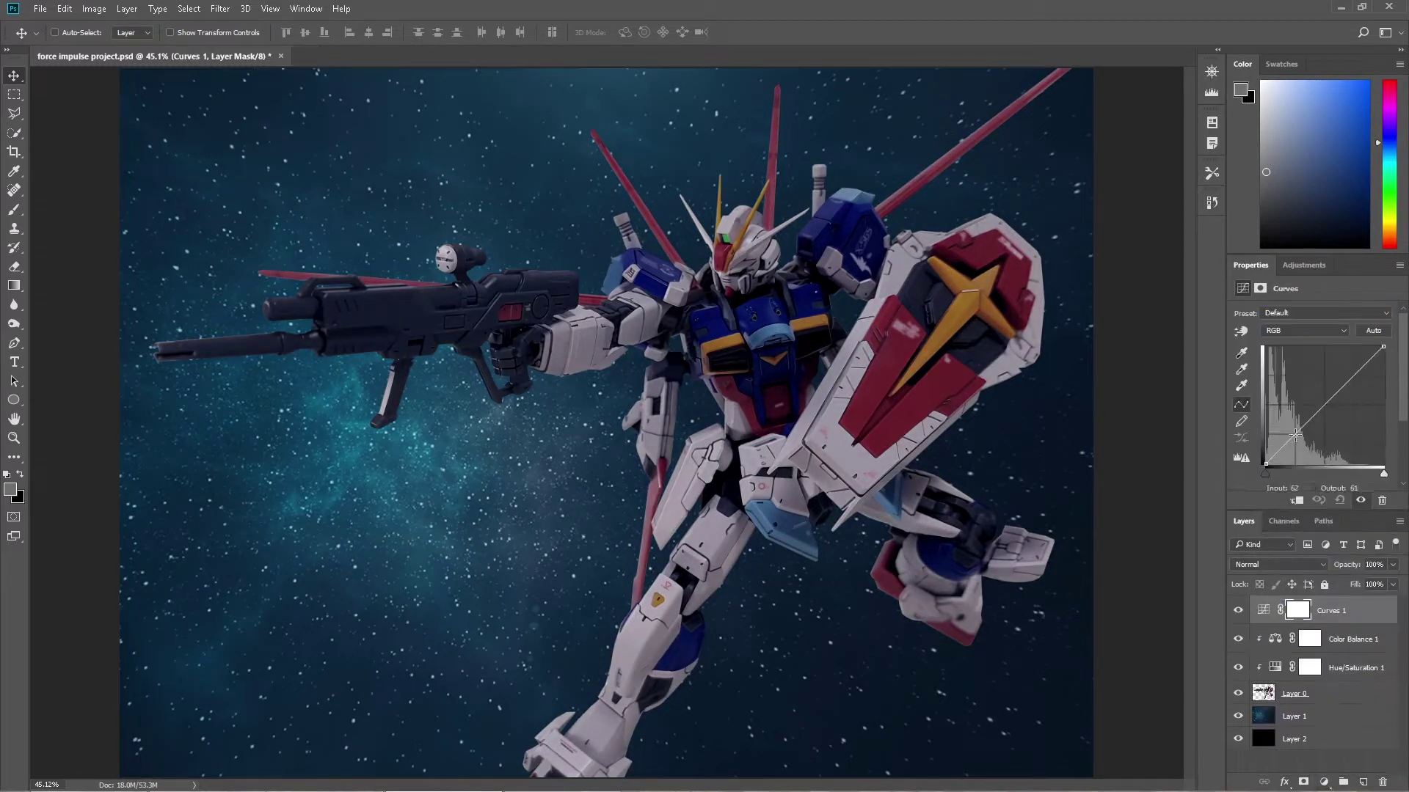
pyautogui.rightClick(1329, 610)
pyautogui.click(1186, 390)
pyautogui.moveTo(1347, 382); pyautogui.dragTo(1347, 372)
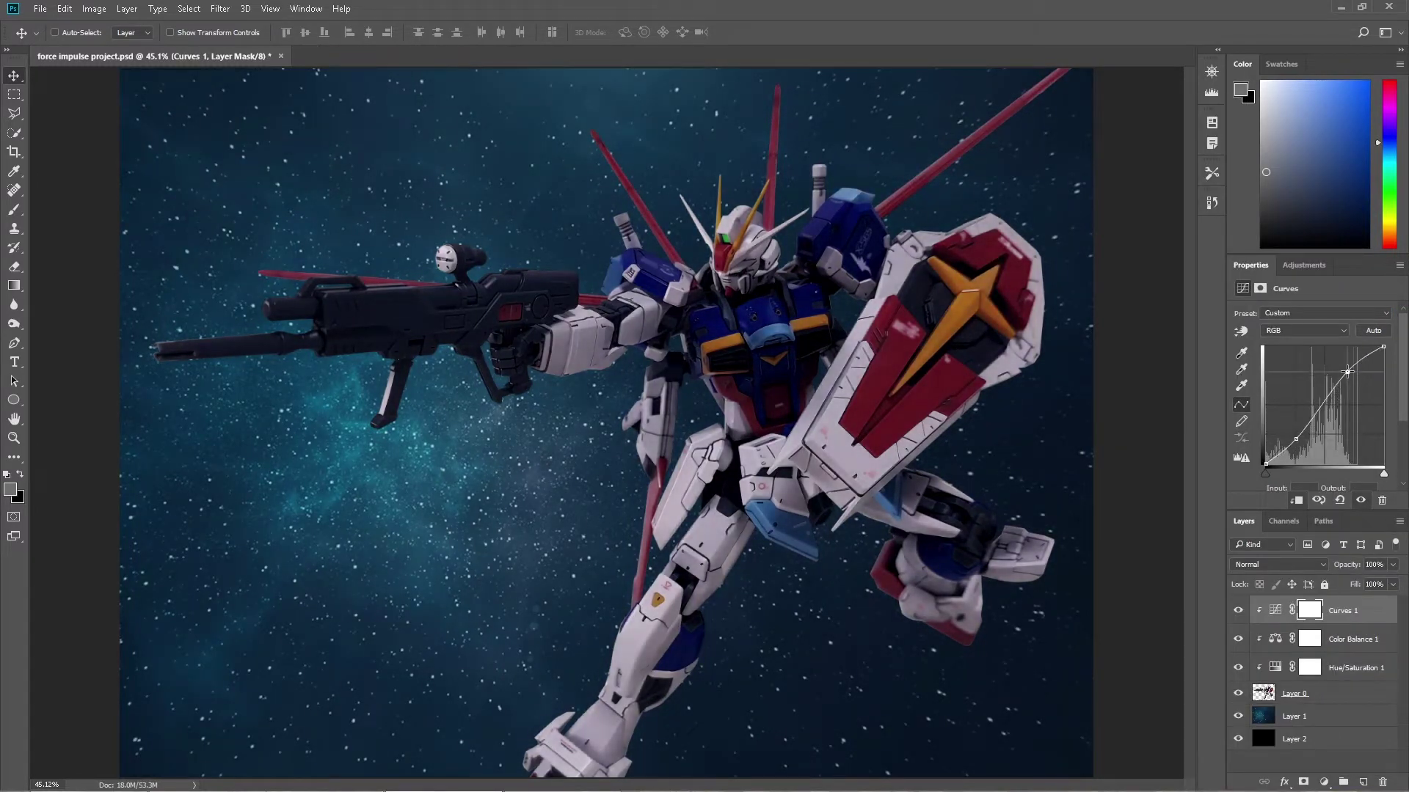
pyautogui.click(1309, 667)
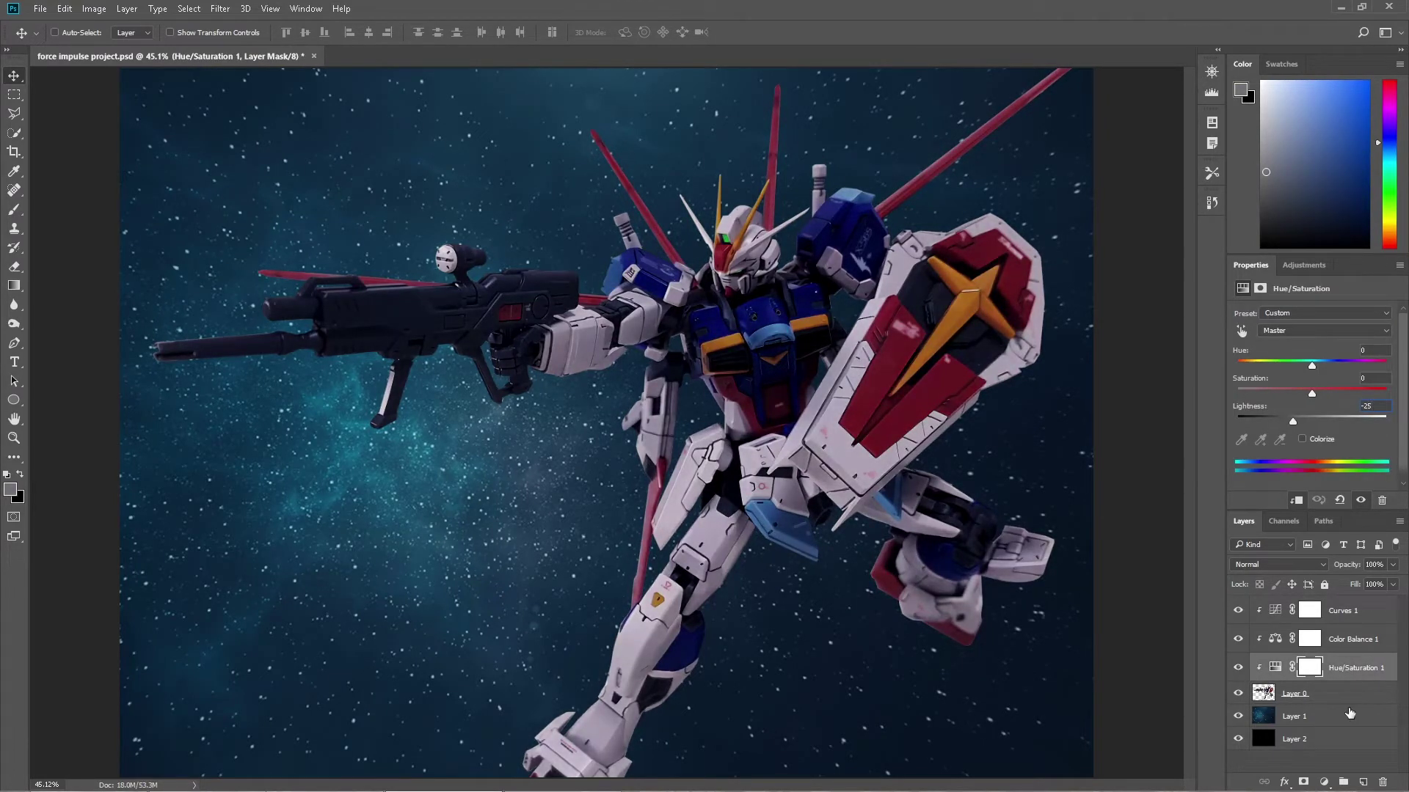
# Add a Color Balance clipped to the starry background, pushing Cyan/Red toward red
pyautogui.click(1324, 782)
pyautogui.click(1298, 531)
pyautogui.rightClick(1353, 700)
pyautogui.click(1305, 322)
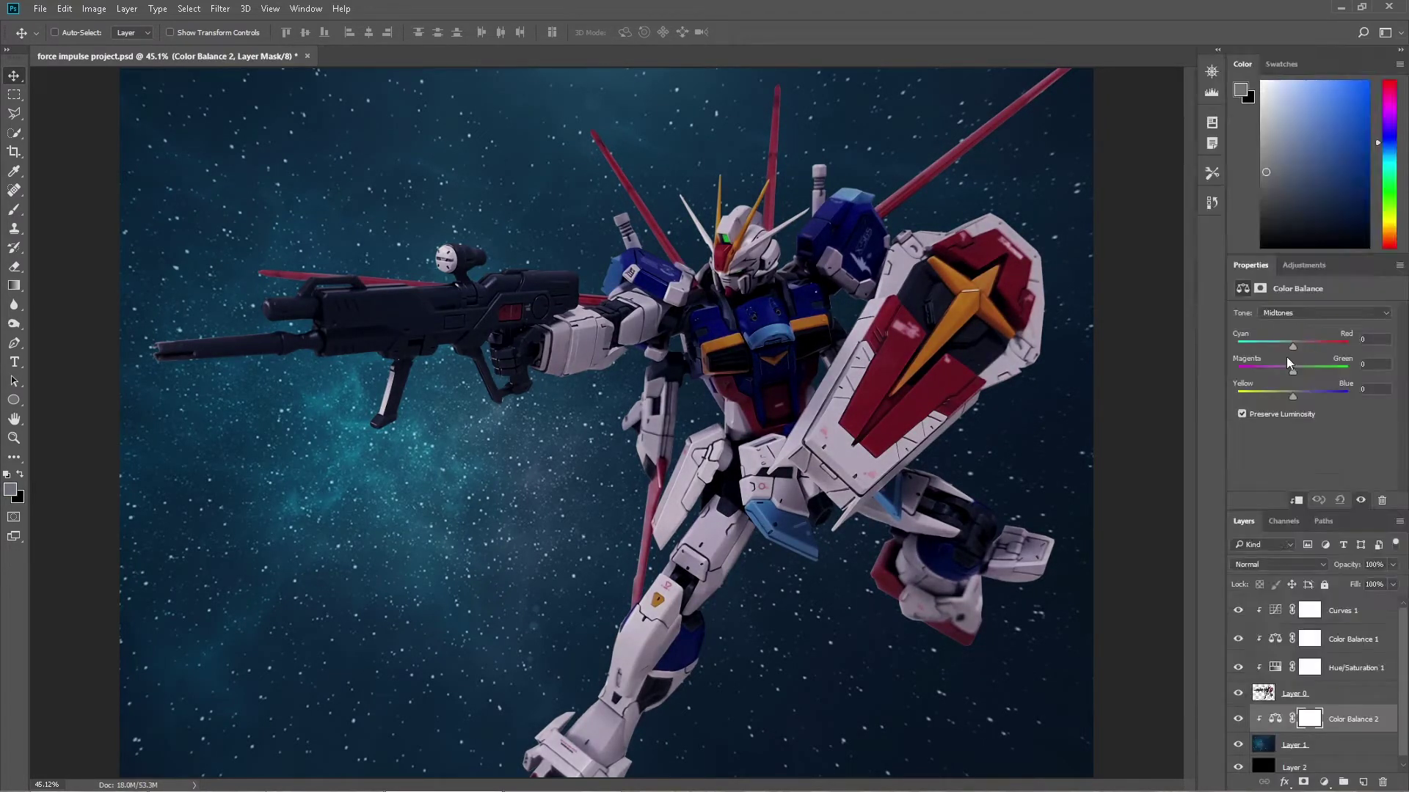
pyautogui.moveTo(1275, 397); pyautogui.dragTo(1270, 397)
pyautogui.moveTo(1285, 345)
pyautogui.mouseDown()
pyautogui.moveTo(1342, 345)
pyautogui.moveTo(1292, 376)
pyautogui.mouseUp()
# Add a Curves layer clipped to the background with a lowered point to darken it
pyautogui.click(1325, 782)
pyautogui.click(1295, 550)
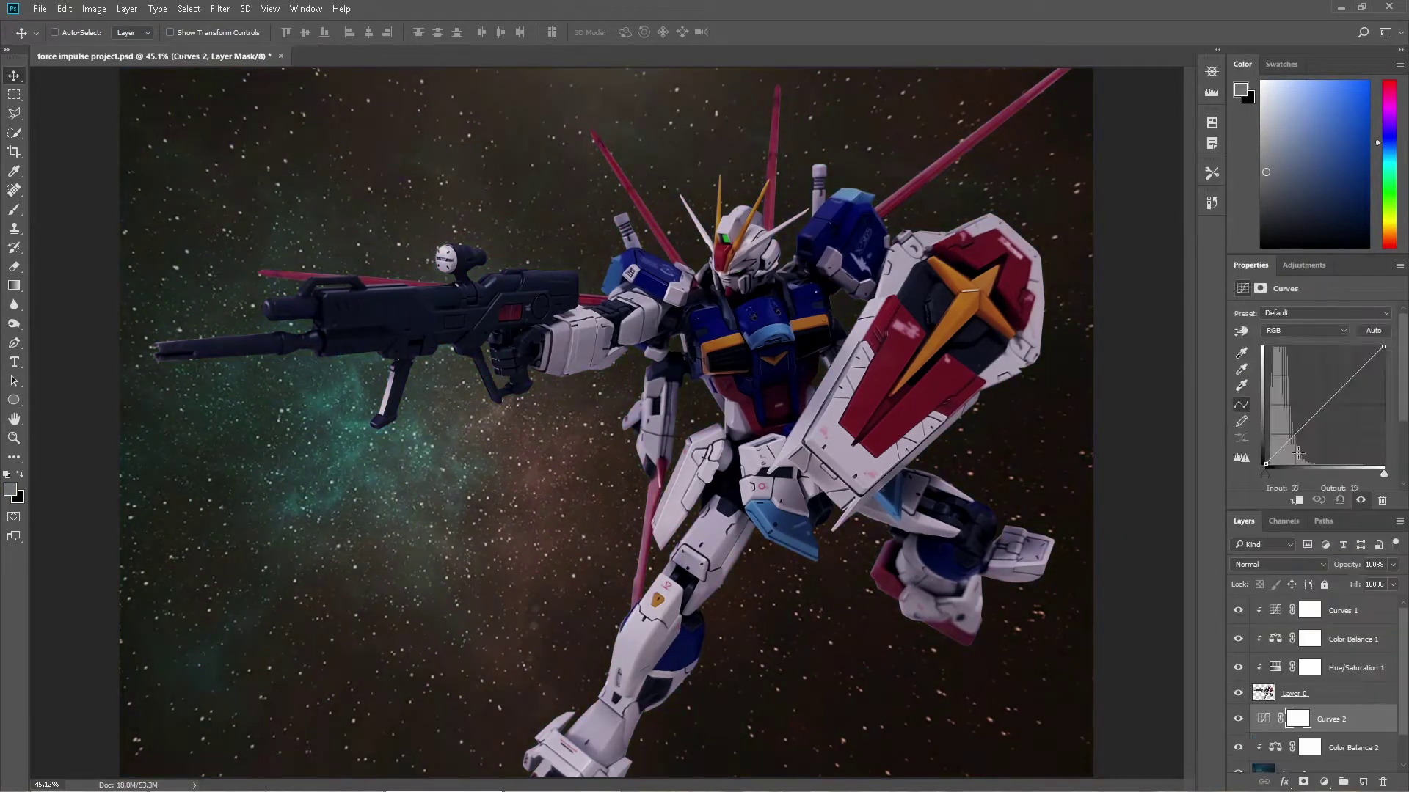
pyautogui.rightClick(1341, 719)
pyautogui.click(1305, 323)
pyautogui.moveTo(1294, 432); pyautogui.dragTo(1296, 441)
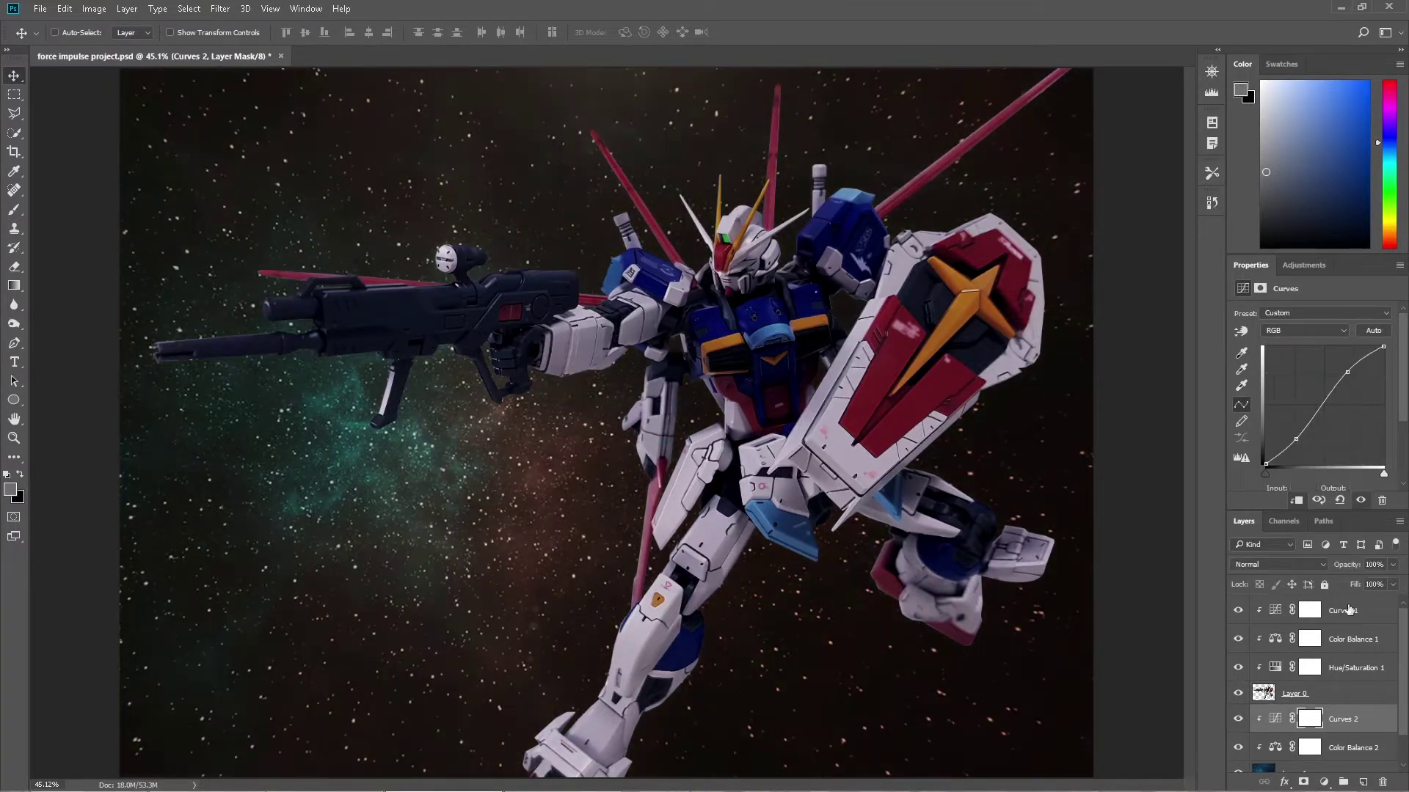
pyautogui.rightClick(1321, 607)
# Clip the Multiply shading layer to the Gundam and paint shadow along the lower leg's shaded side
pyautogui.click(1218, 393)
pyautogui.press('z')
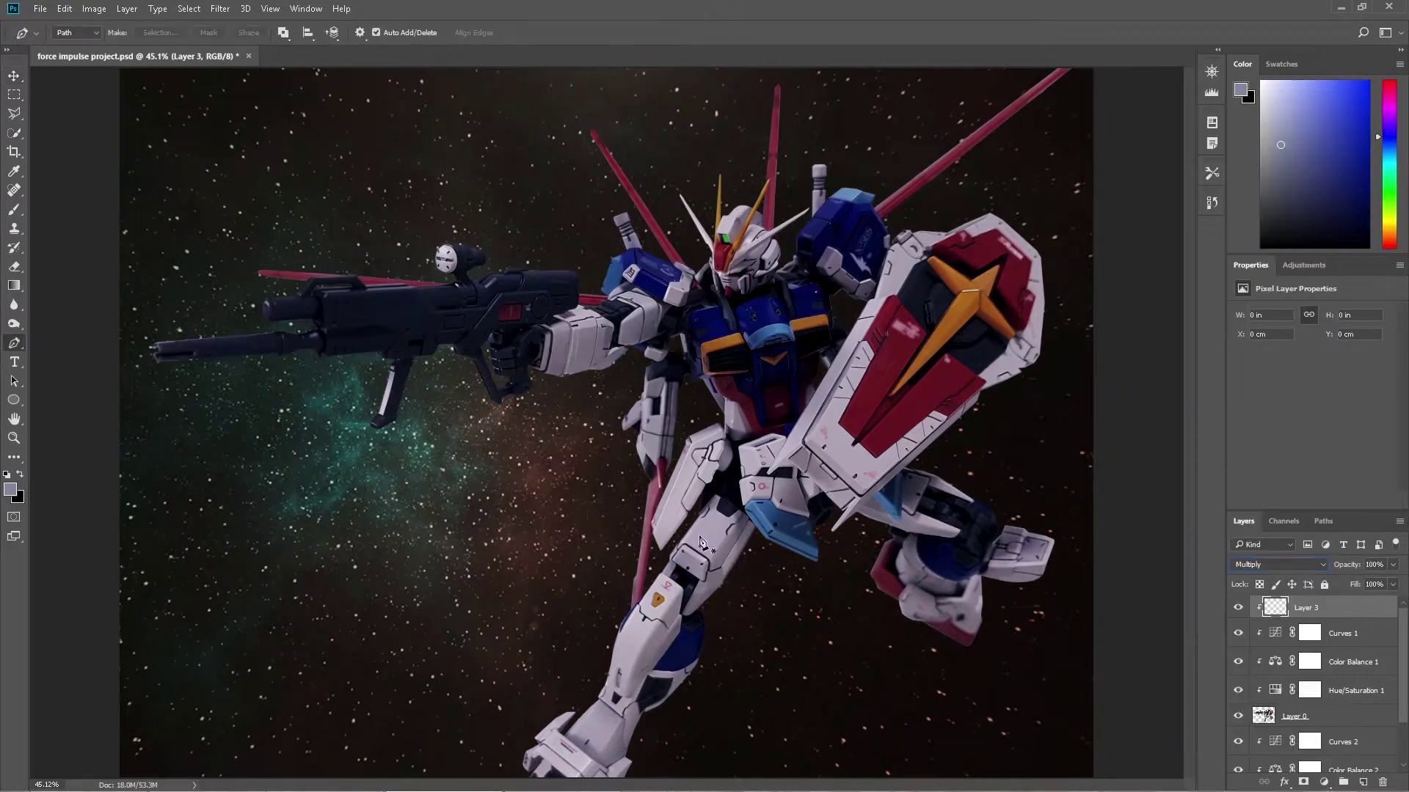
pyautogui.moveTo(751, 625); pyautogui.dragTo(798, 376)
pyautogui.press('p')
pyautogui.click(717, 186)
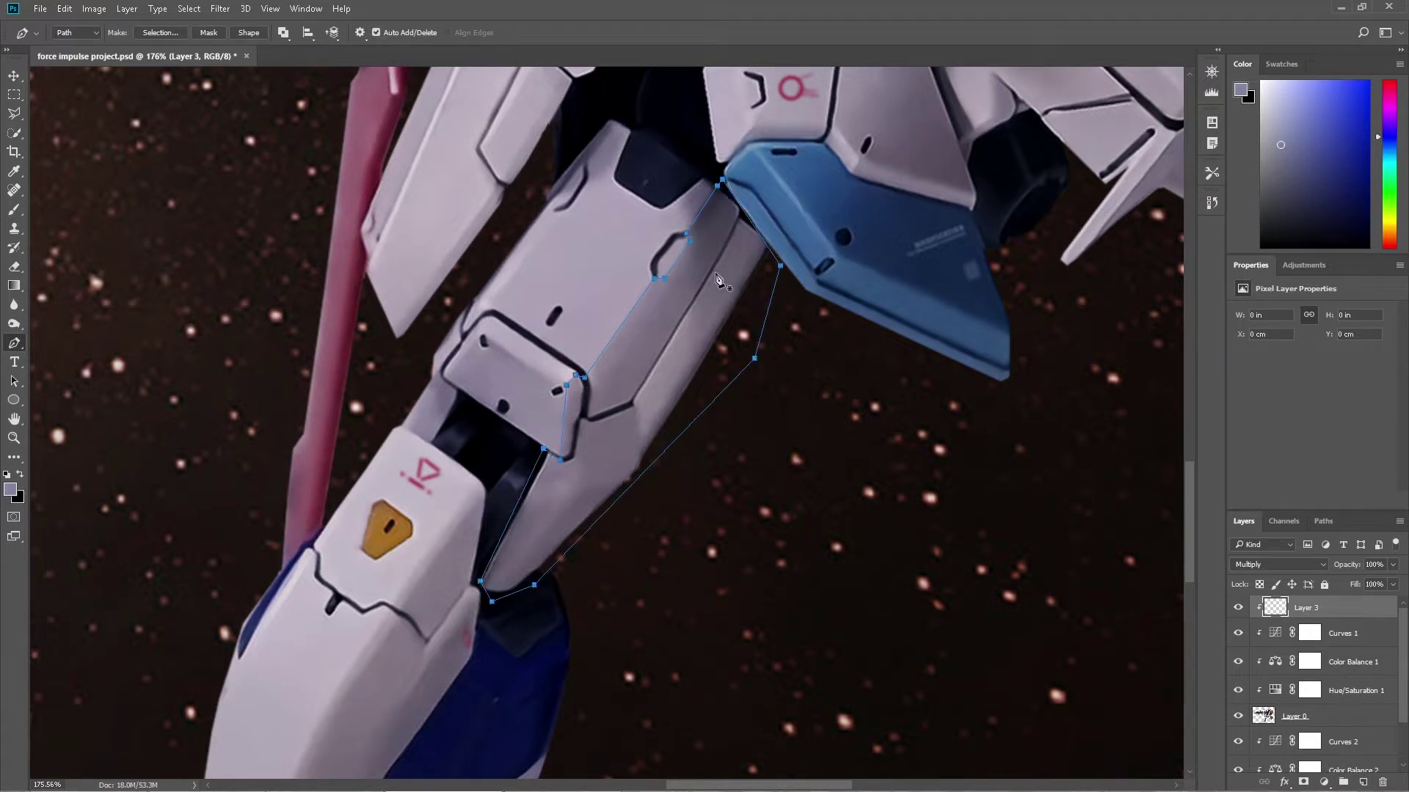
pyautogui.hotkey('ctrl', 'Return')
pyautogui.press('b')
pyautogui.press(']')
pyautogui.press(']')
pyautogui.press(']')
pyautogui.moveTo(797, 427); pyautogui.dragTo(998, 576)
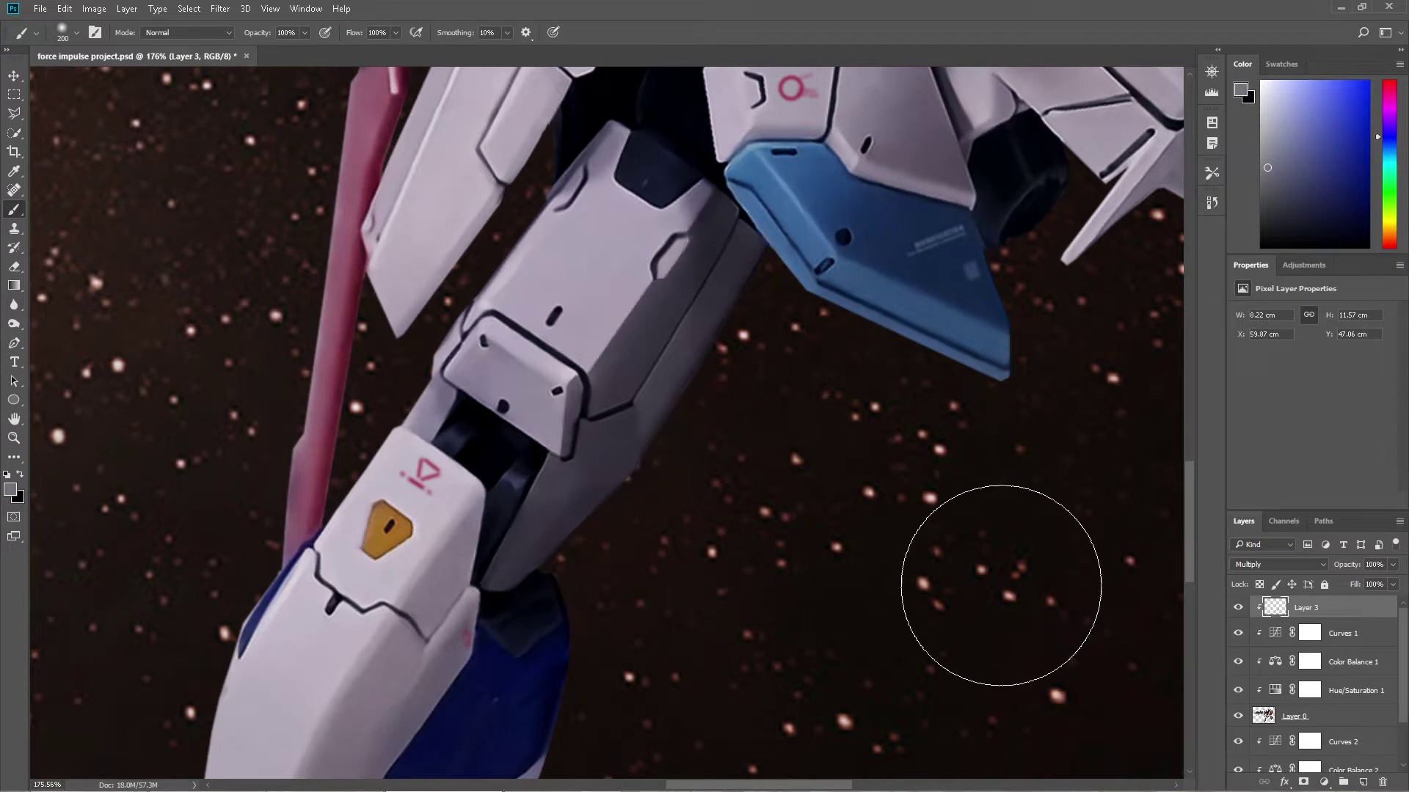
# Trace the shin armour and darken it with dark grey paint
pyautogui.press('p')
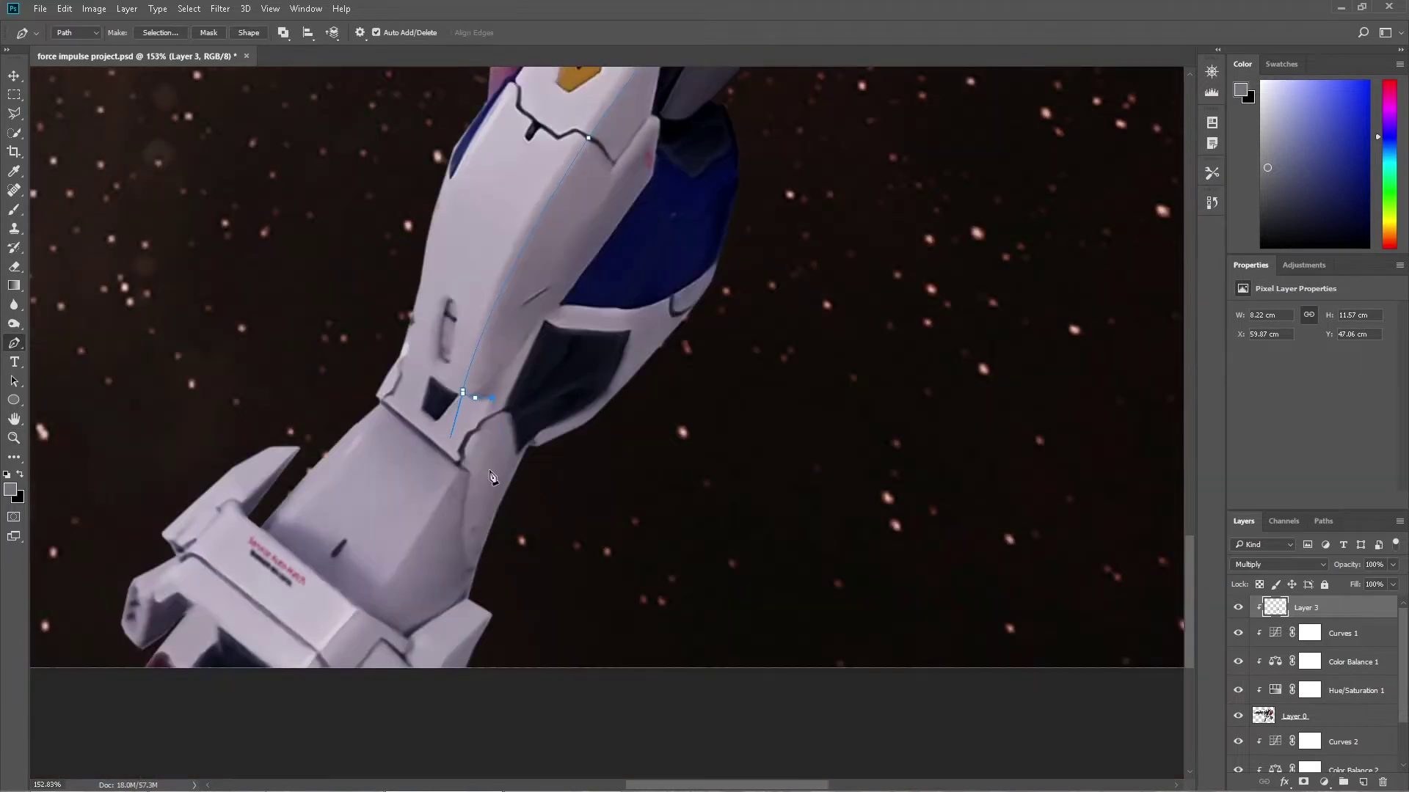
pyautogui.click(579, 605)
pyautogui.click(727, 415)
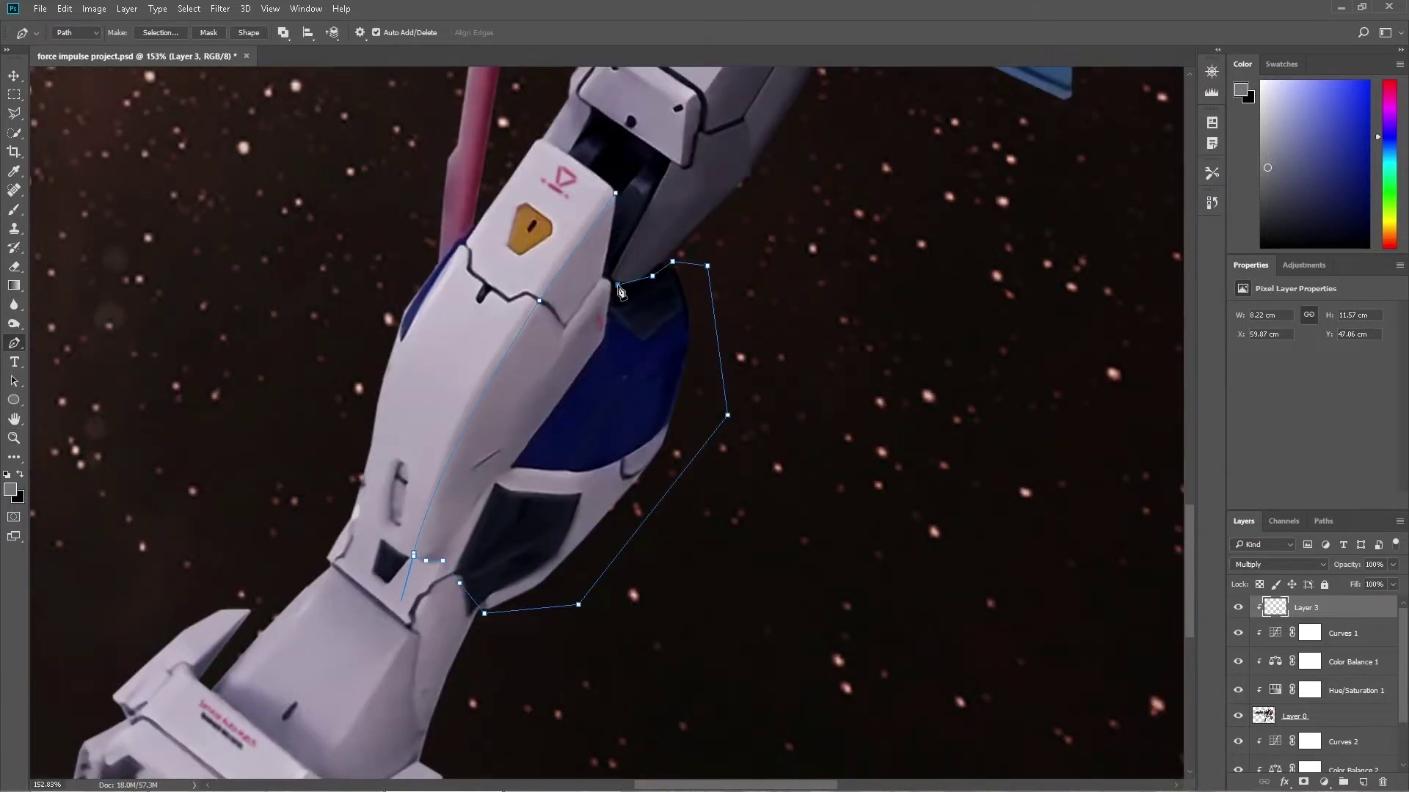
pyautogui.hotkey('ctrl', 'Return')
pyautogui.press('b')
pyautogui.click(1260, 143)
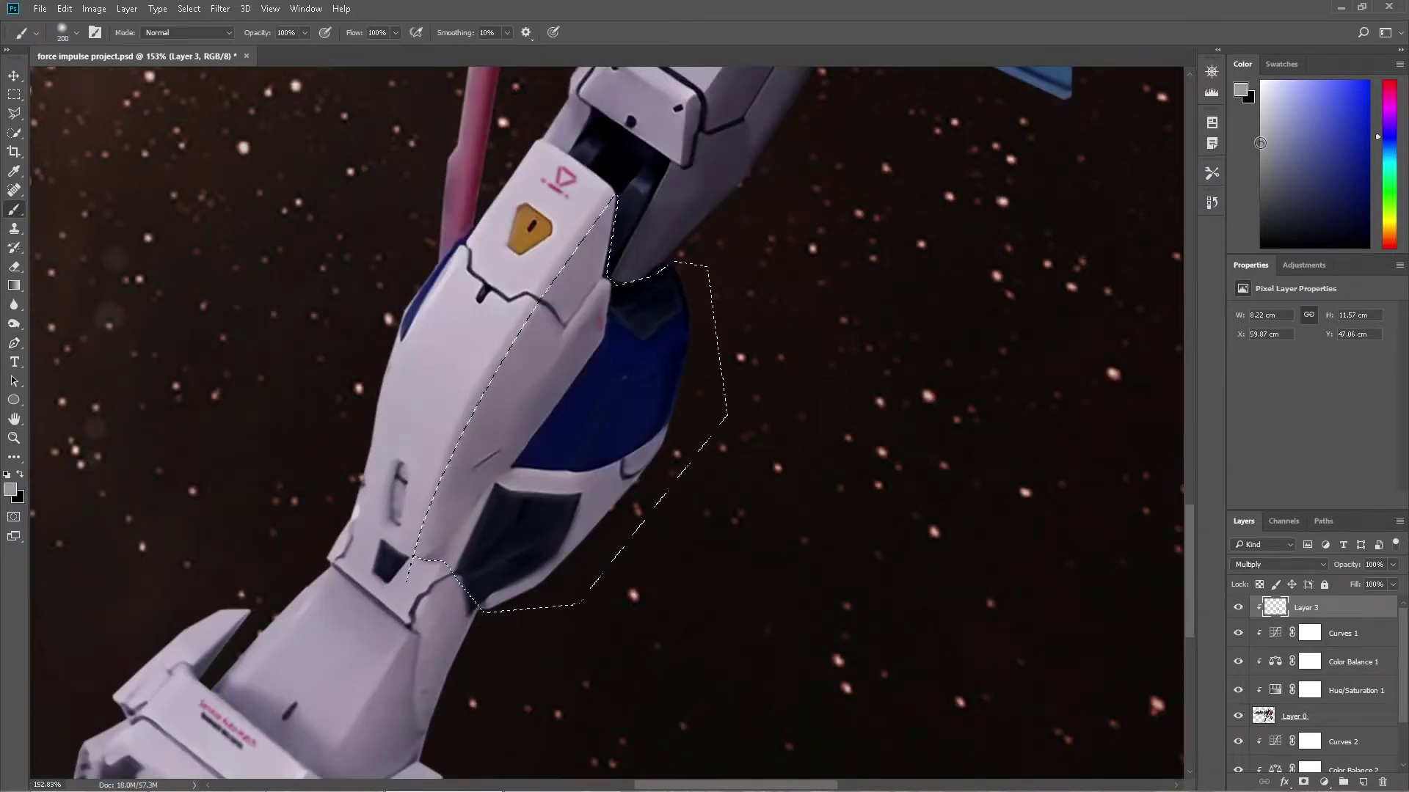
pyautogui.moveTo(645, 350)
pyautogui.mouseDown()
pyautogui.moveTo(648, 371)
pyautogui.moveTo(525, 523)
pyautogui.moveTo(648, 371)
pyautogui.moveTo(640, 477)
pyautogui.moveTo(582, 629)
pyautogui.moveTo(629, 425)
pyautogui.moveTo(685, 361)
pyautogui.moveTo(618, 436)
pyautogui.moveTo(644, 519)
pyautogui.moveTo(651, 355)
pyautogui.mouseUp()
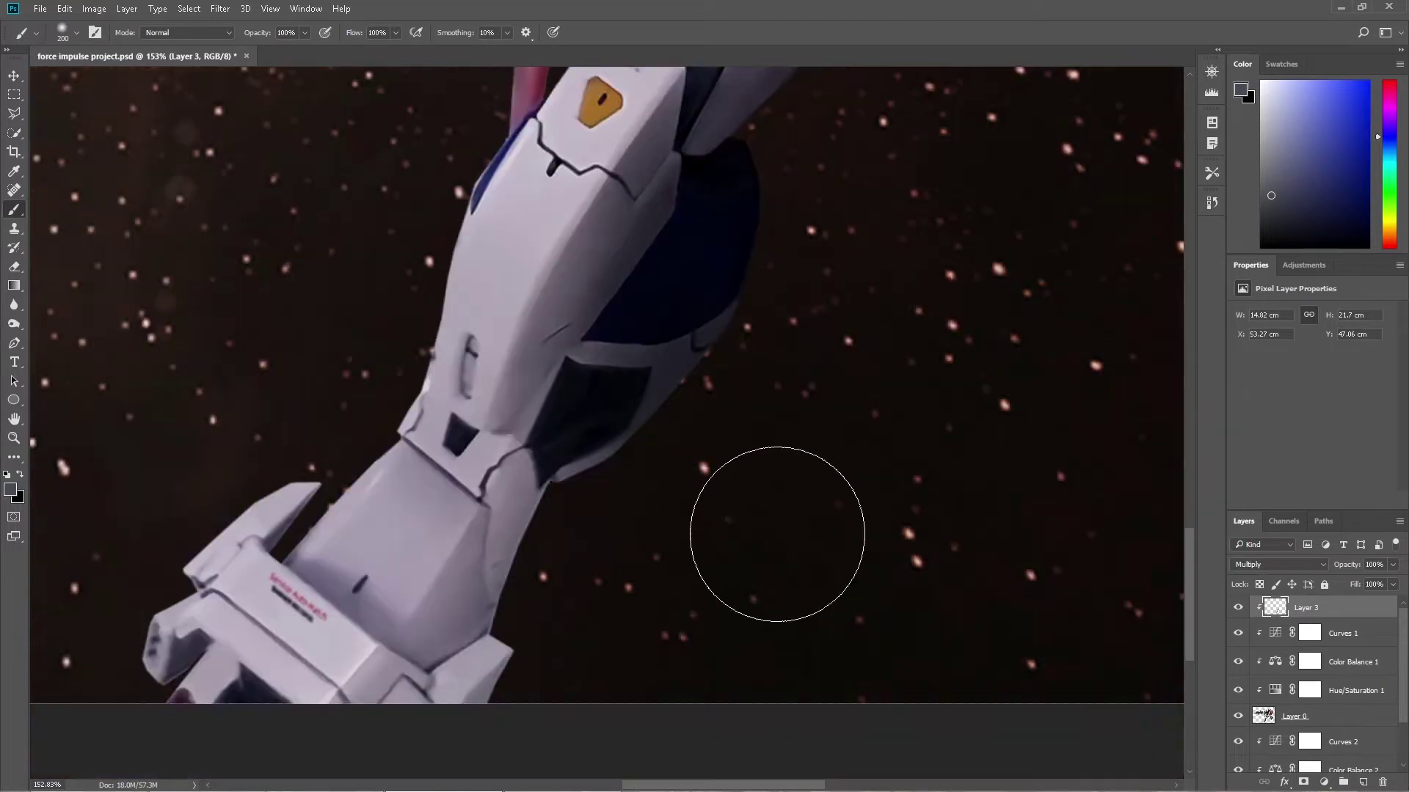
# Trace and shade the ankle area above the foot, then fit the whole image
pyautogui.press('p')
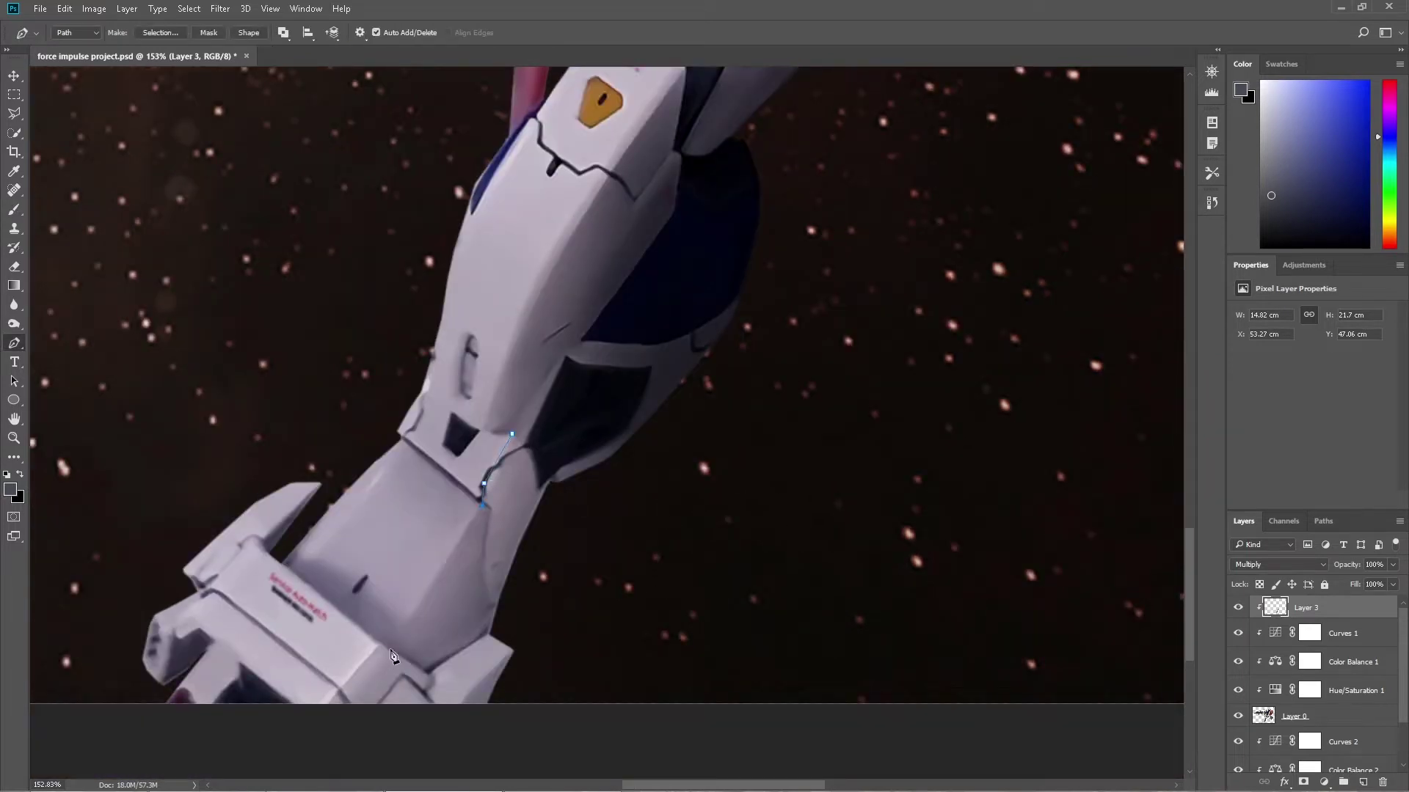
pyautogui.hotkey('ctrl', 'Return')
pyautogui.press('b')
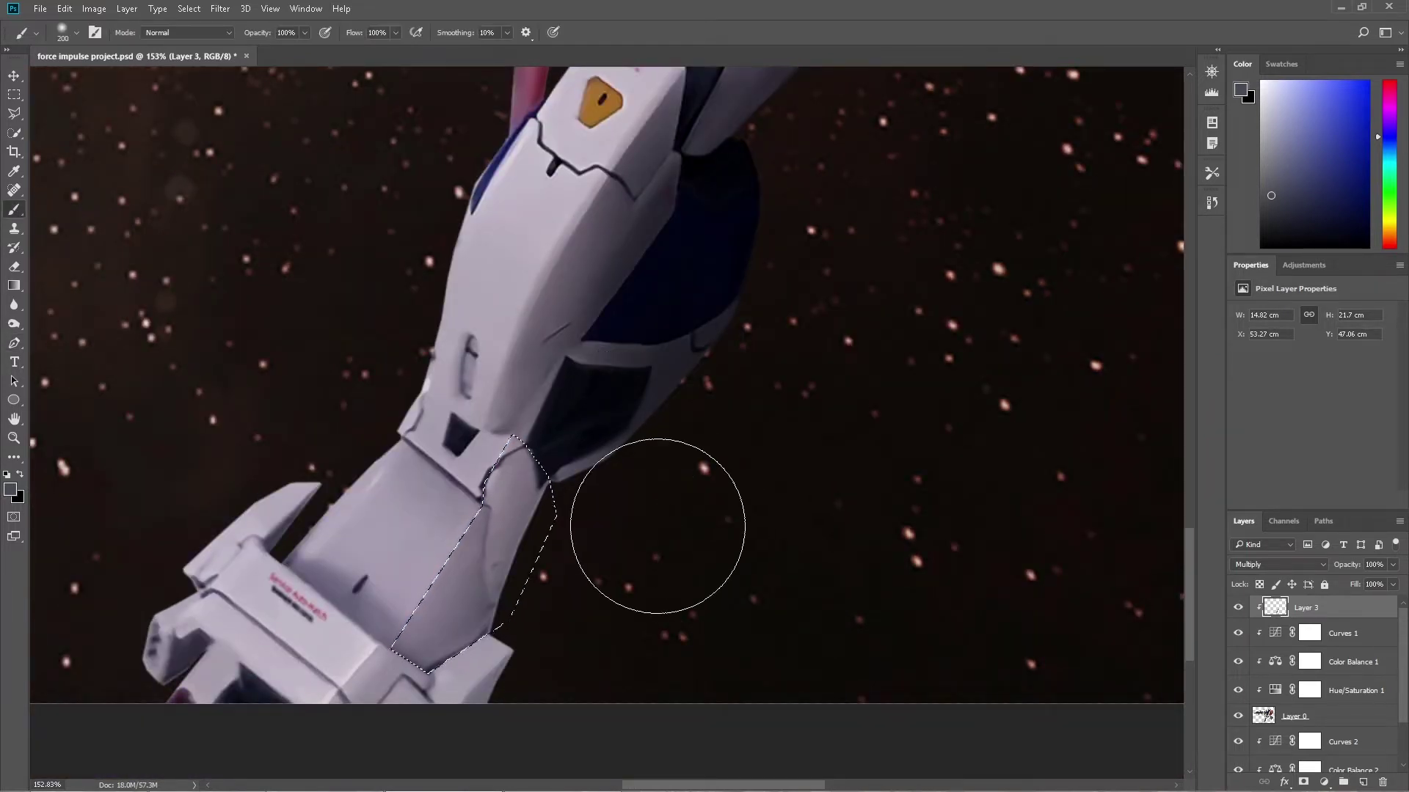
pyautogui.moveTo(536, 477); pyautogui.dragTo(619, 565)
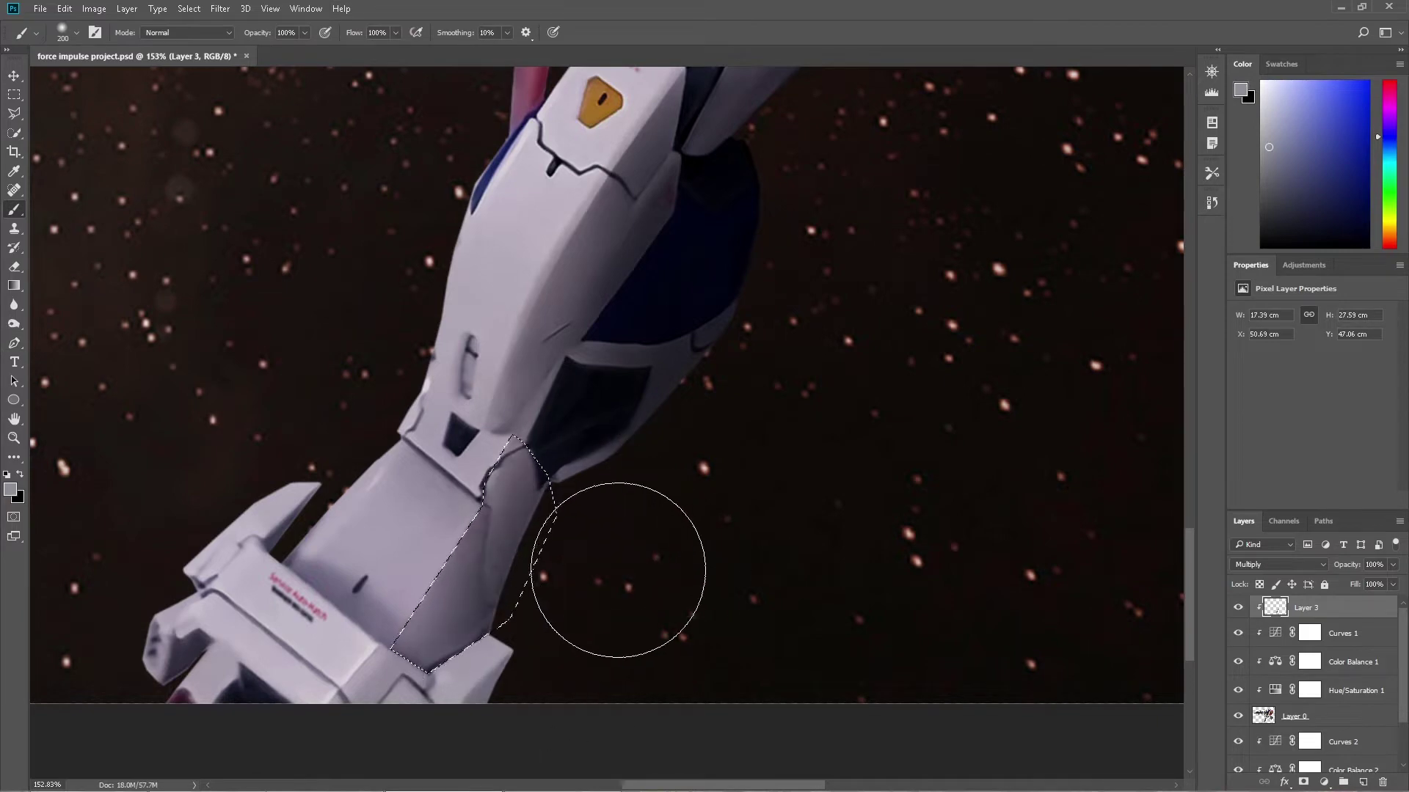
pyautogui.hotkey('ctrl', '0')
# Trace the upper thigh and paint darker shading into it
pyautogui.click(1238, 608)
pyautogui.click(1238, 609)
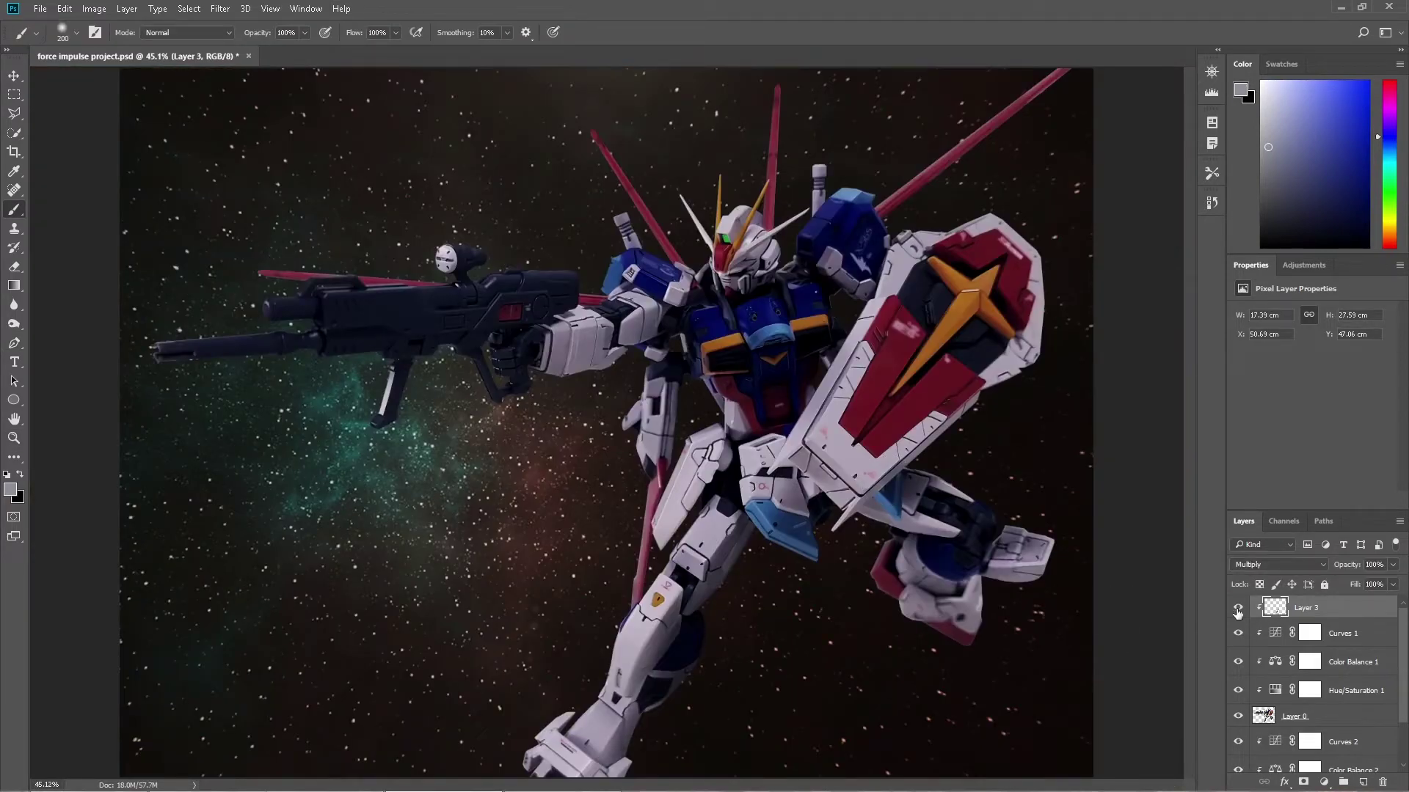
pyautogui.scroll(5, 811, 666)
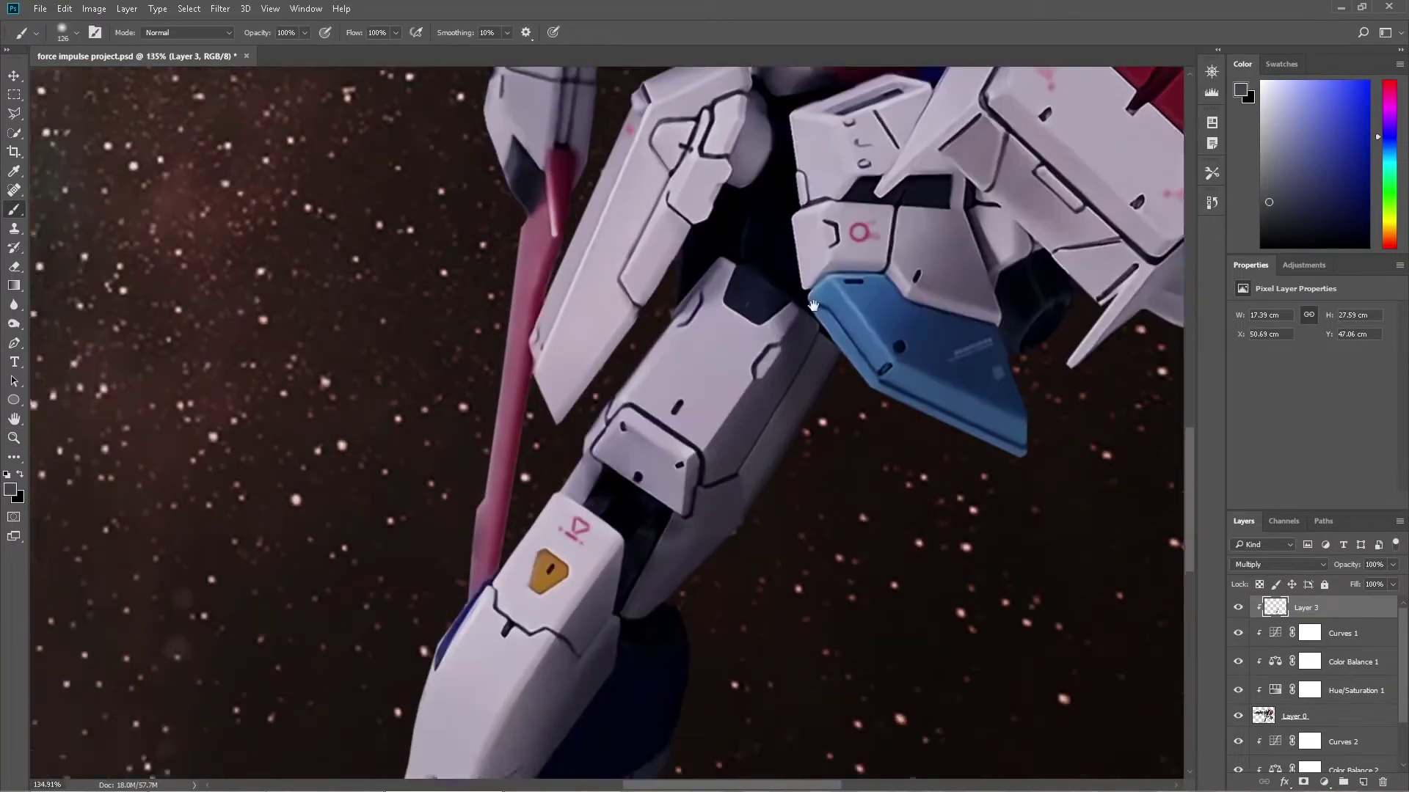
pyautogui.scroll(2, 833, 440)
pyautogui.press('p')
pyautogui.click(527, 359)
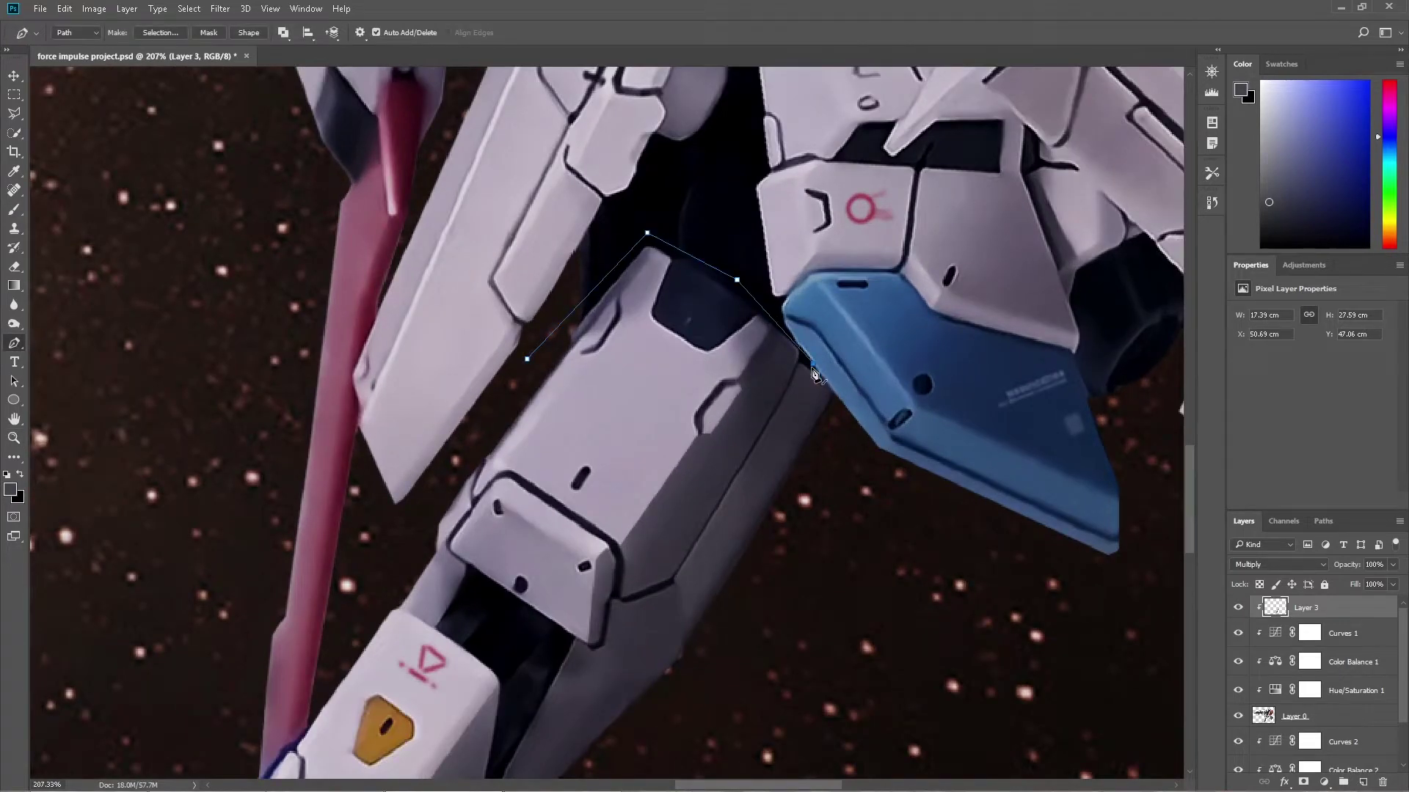
pyautogui.press('b')
pyautogui.hotkey('ctrl', 'Return')
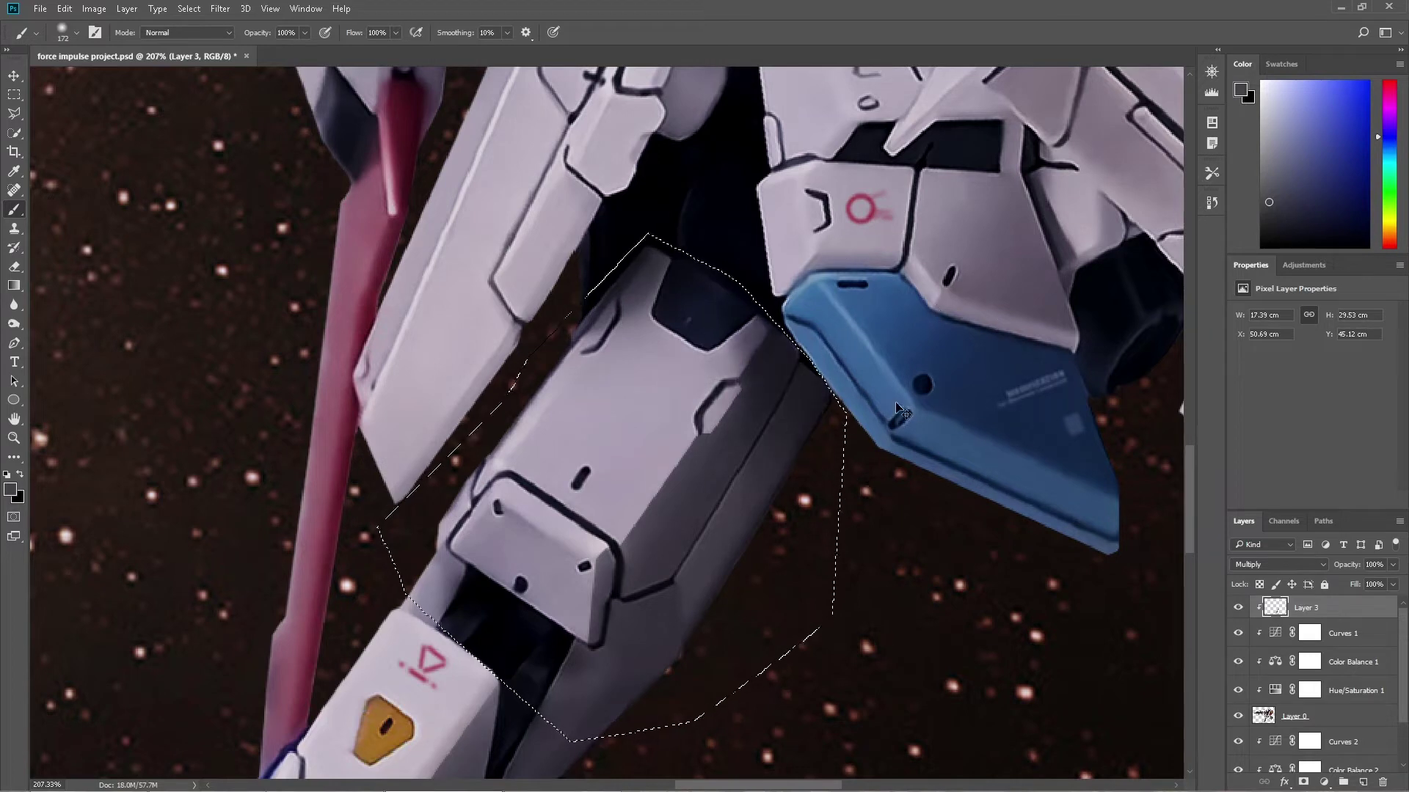
pyautogui.keyDown('alt'); pyautogui.rightClick(803, 380); pyautogui.keyUp('alt')
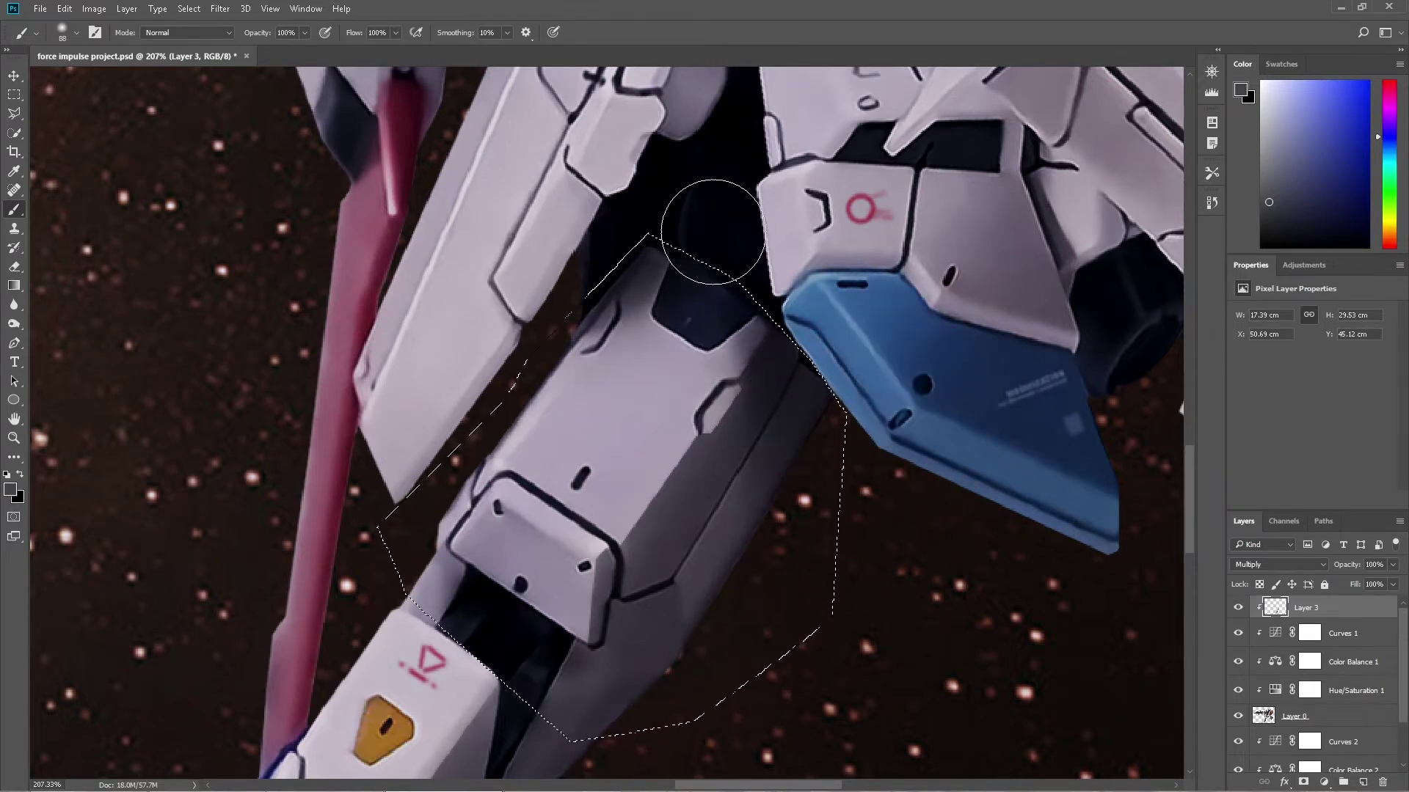
pyautogui.hotkey('ctrl', '0')
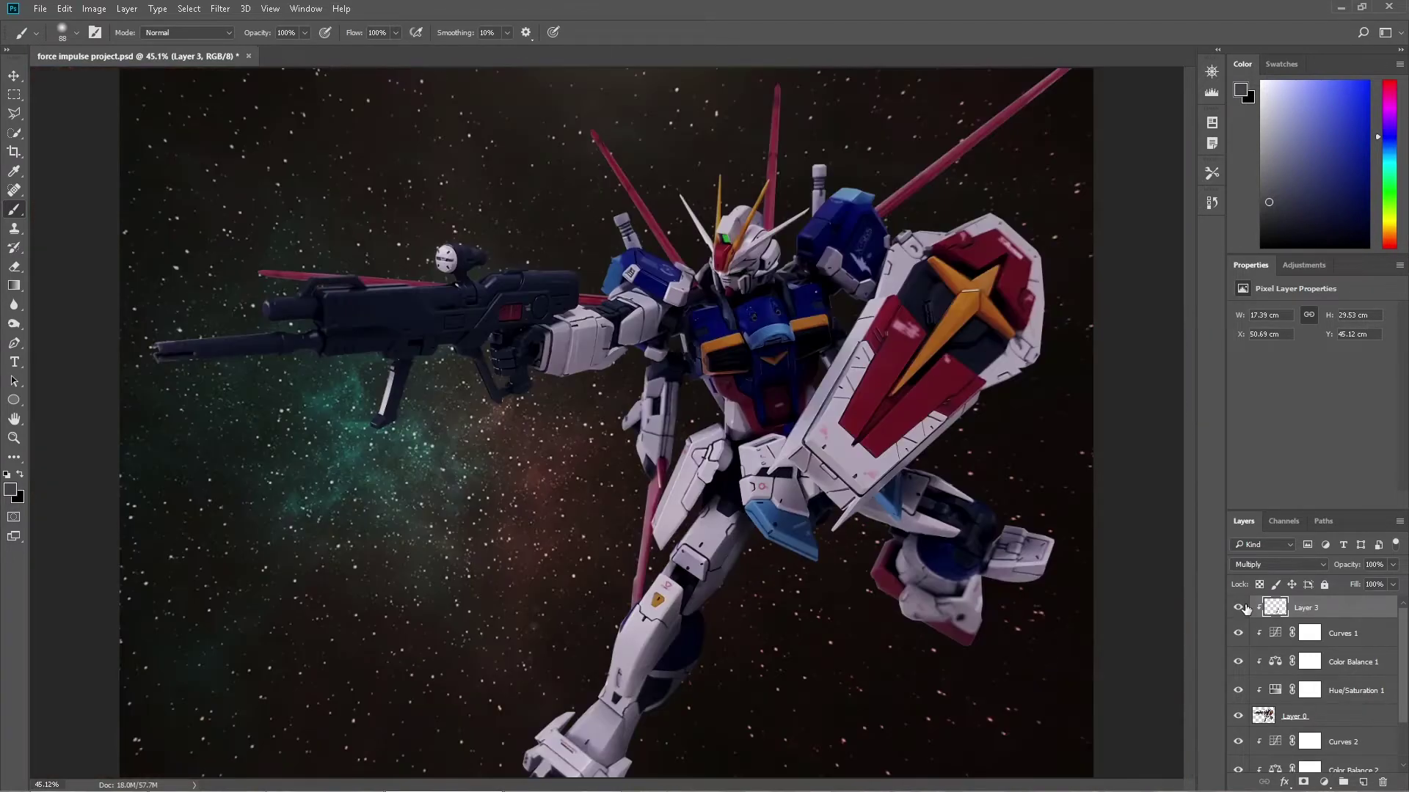
# Trace the long armour plate beside the hip and darken it
pyautogui.press('z')
pyautogui.moveTo(844, 609)
pyautogui.mouseDown()
pyautogui.moveTo(872, 609)
pyautogui.moveTo(845, 339)
pyautogui.mouseUp()
pyautogui.press('p')
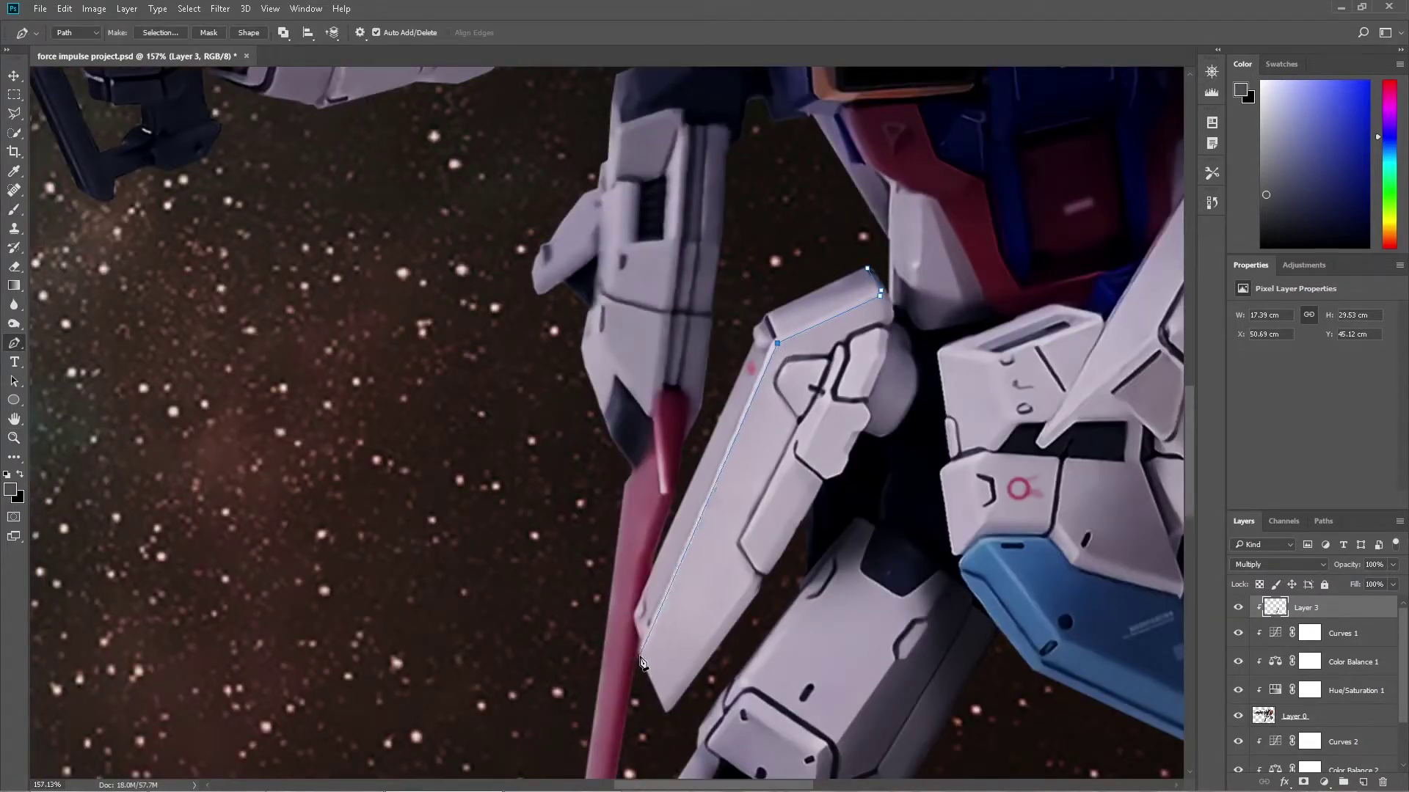
pyautogui.hotkey('ctrl', 'Return')
pyautogui.press('b')
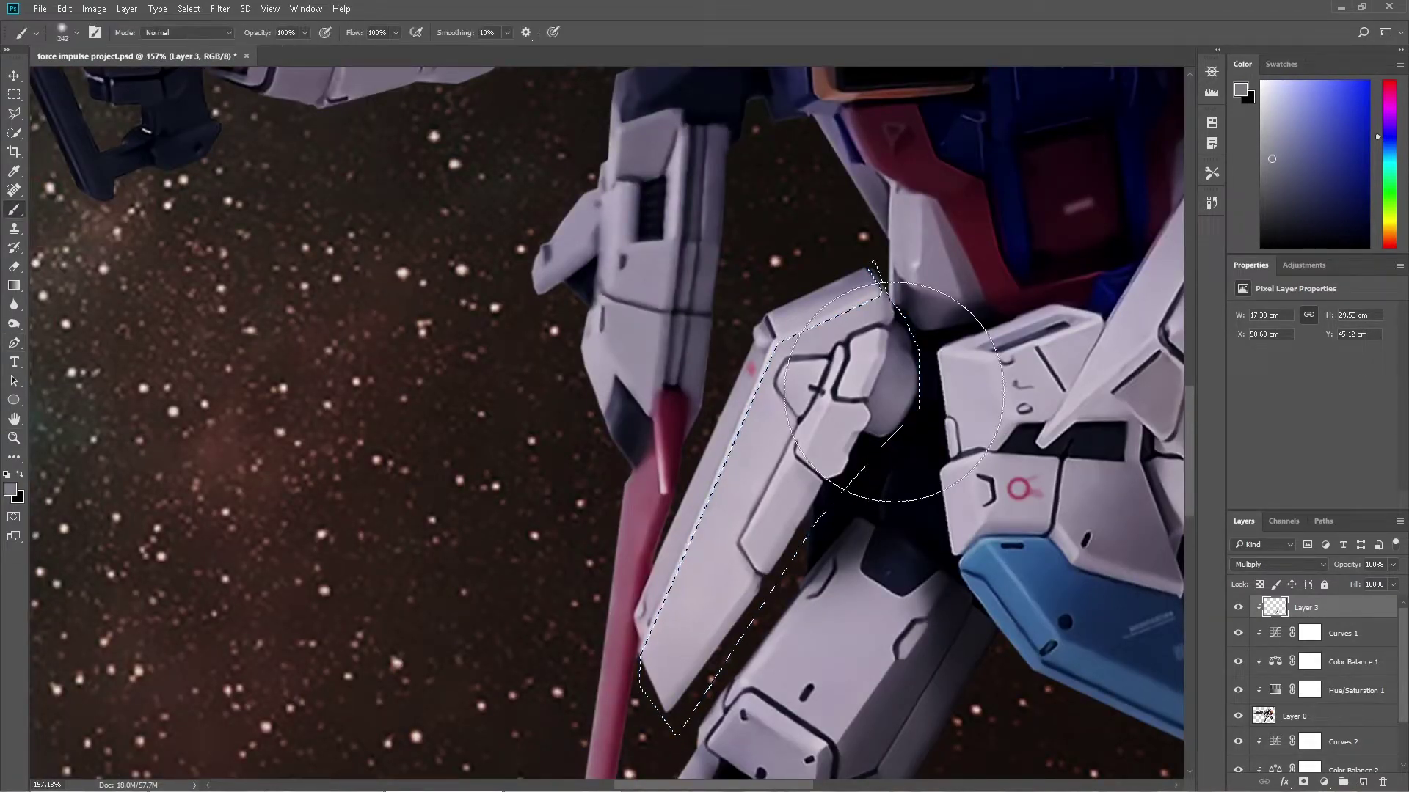
pyautogui.moveTo(897, 472); pyautogui.dragTo(708, 598)
pyautogui.hotkey('ctrl', 'd')
# Darken the bright strip along the plate's edge, then deselect and zoom to fit
pyautogui.scroll(2, 739, 300)
pyautogui.press('p')
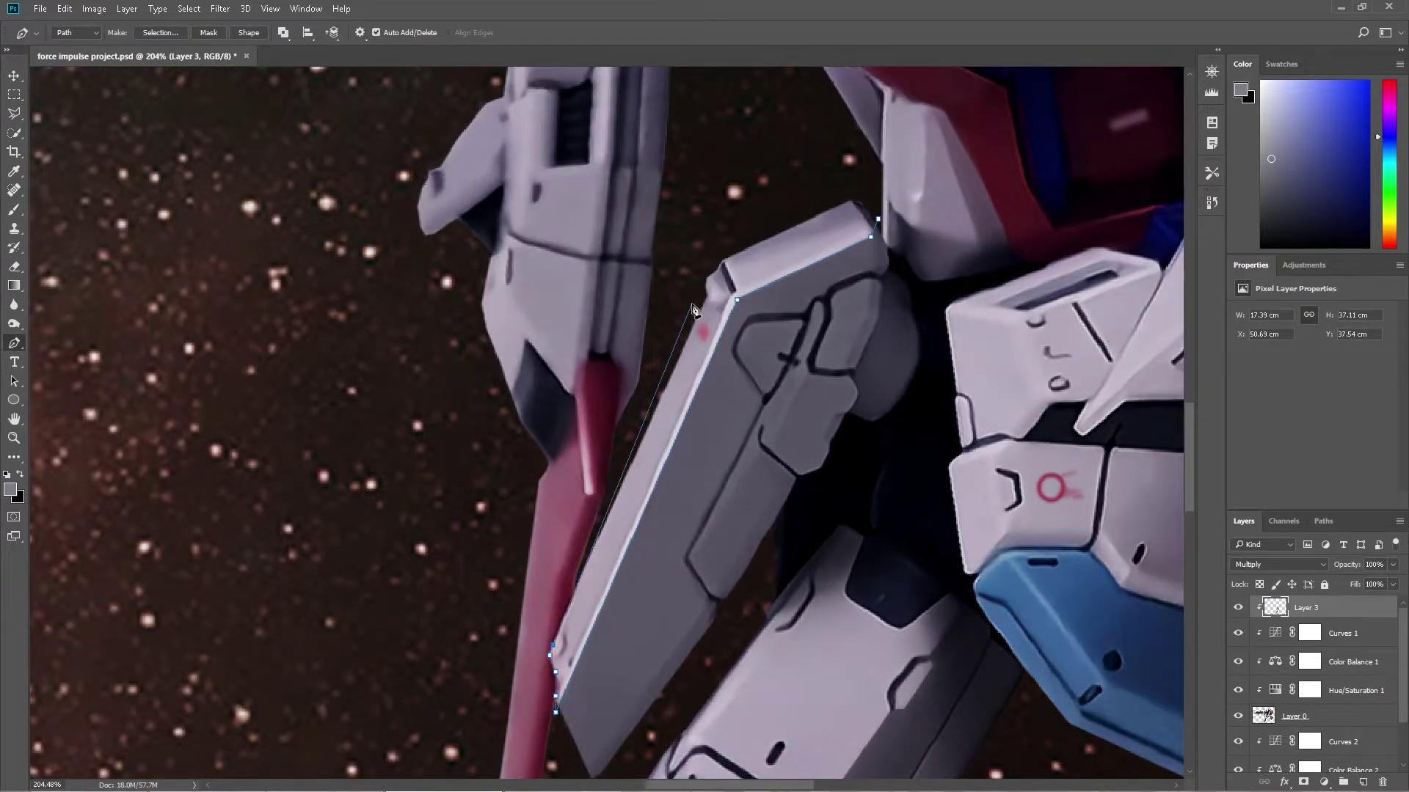
pyautogui.hotkey('ctrl', 'Return')
pyautogui.press('b')
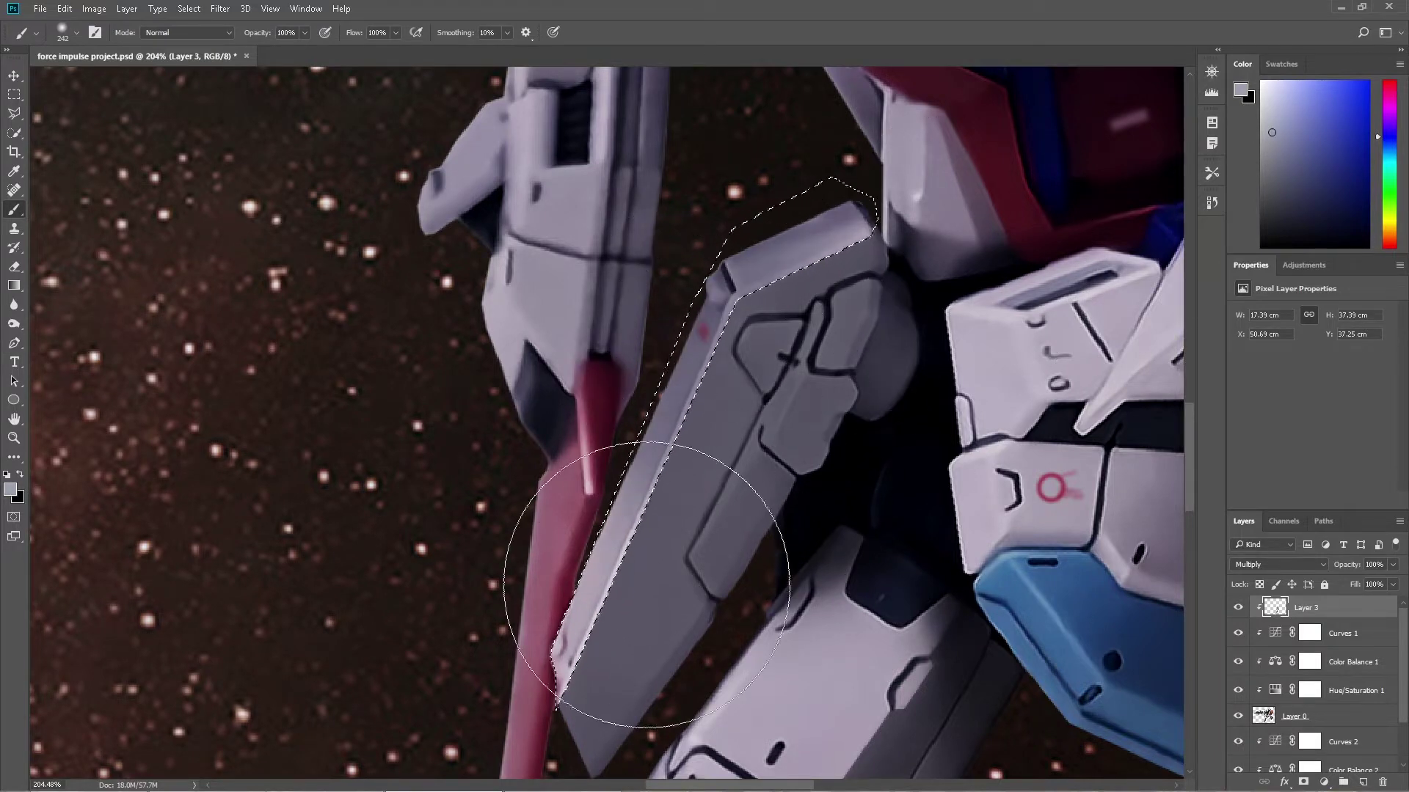
pyautogui.moveTo(644, 582); pyautogui.dragTo(818, 522)
pyautogui.press('[')
pyautogui.press('[')
pyautogui.press('[')
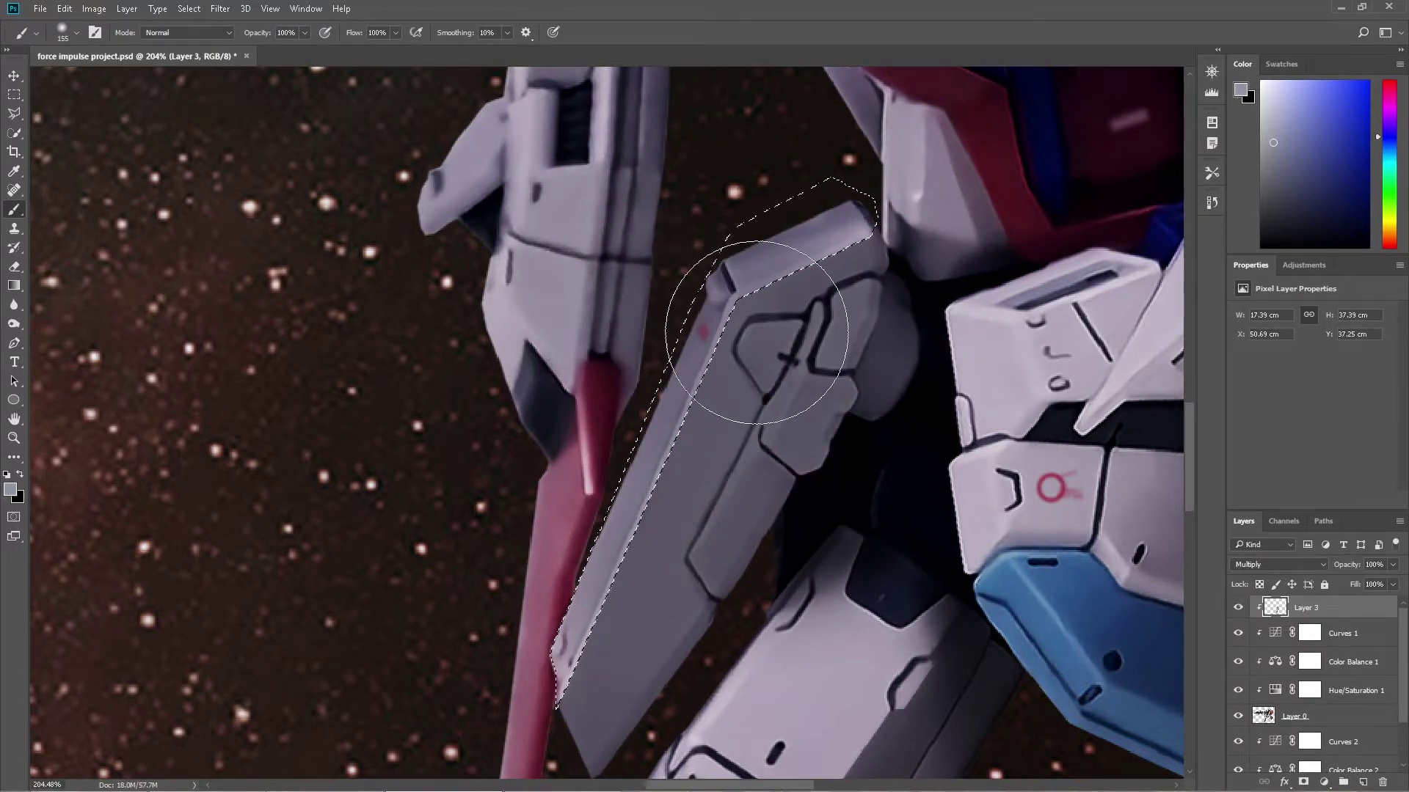
pyautogui.hotkey('ctrl', 'd')
pyautogui.hotkey('ctrl', '0')
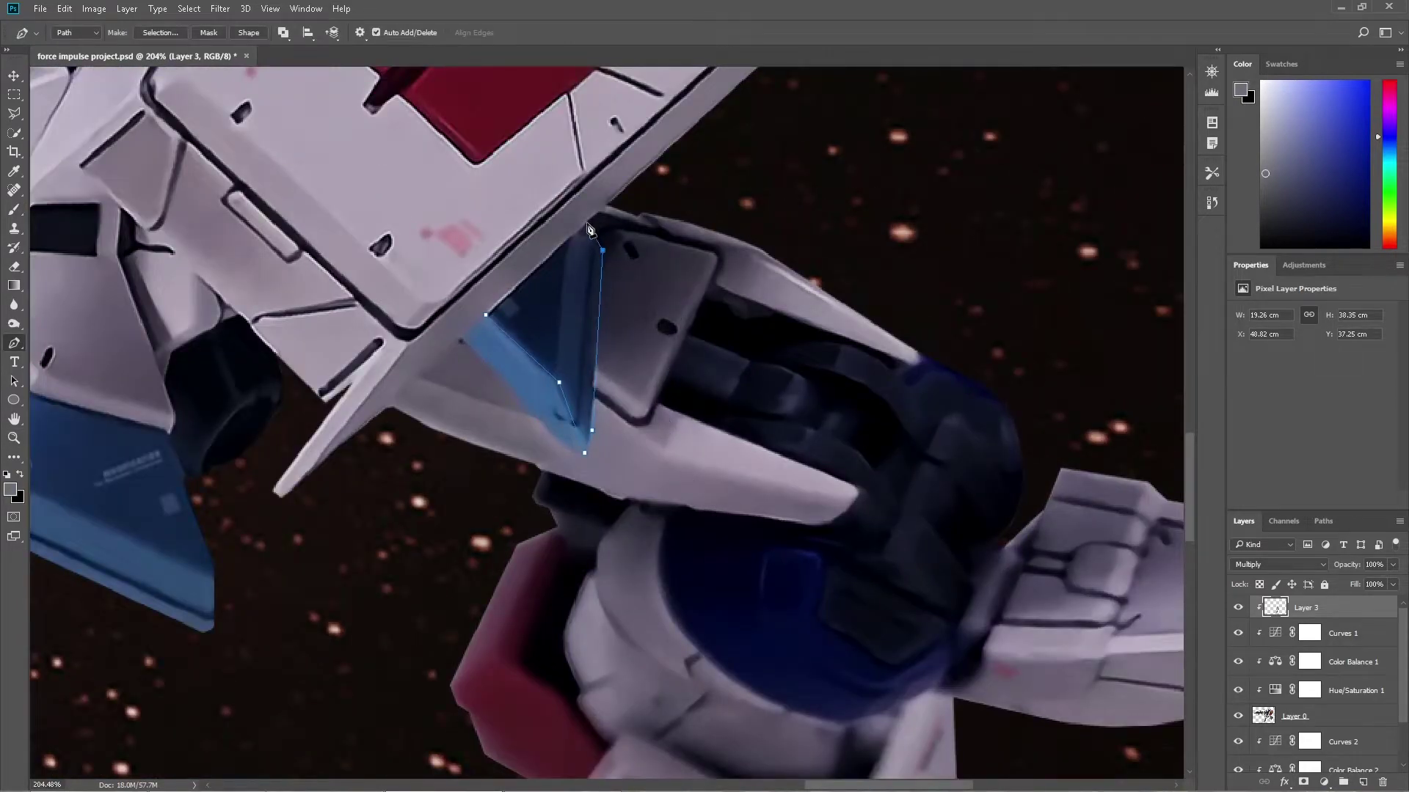
# Close the outline around the triangular panel and darken it
pyautogui.click(588, 230)
pyautogui.hotkey('ctrl', 'Return')
pyautogui.press('b')
pyautogui.moveTo(755, 315)
pyautogui.mouseDown()
pyautogui.moveTo(629, 314)
pyautogui.moveTo(676, 425)
pyautogui.moveTo(939, 383)
pyautogui.mouseUp()
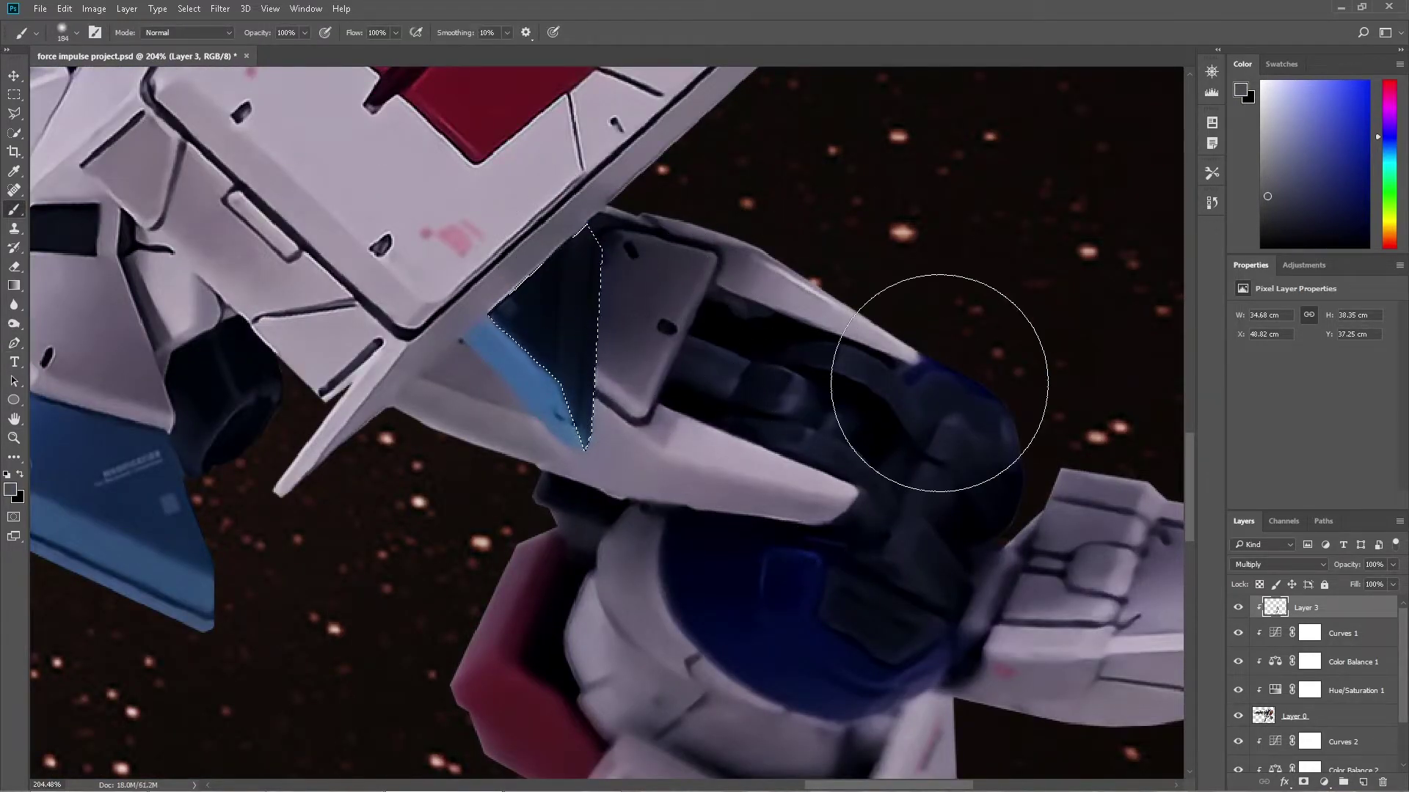
# Outline the forearm area and paint shadow into it with a smaller brush
pyautogui.click(843, 545)
pyautogui.click(1062, 419)
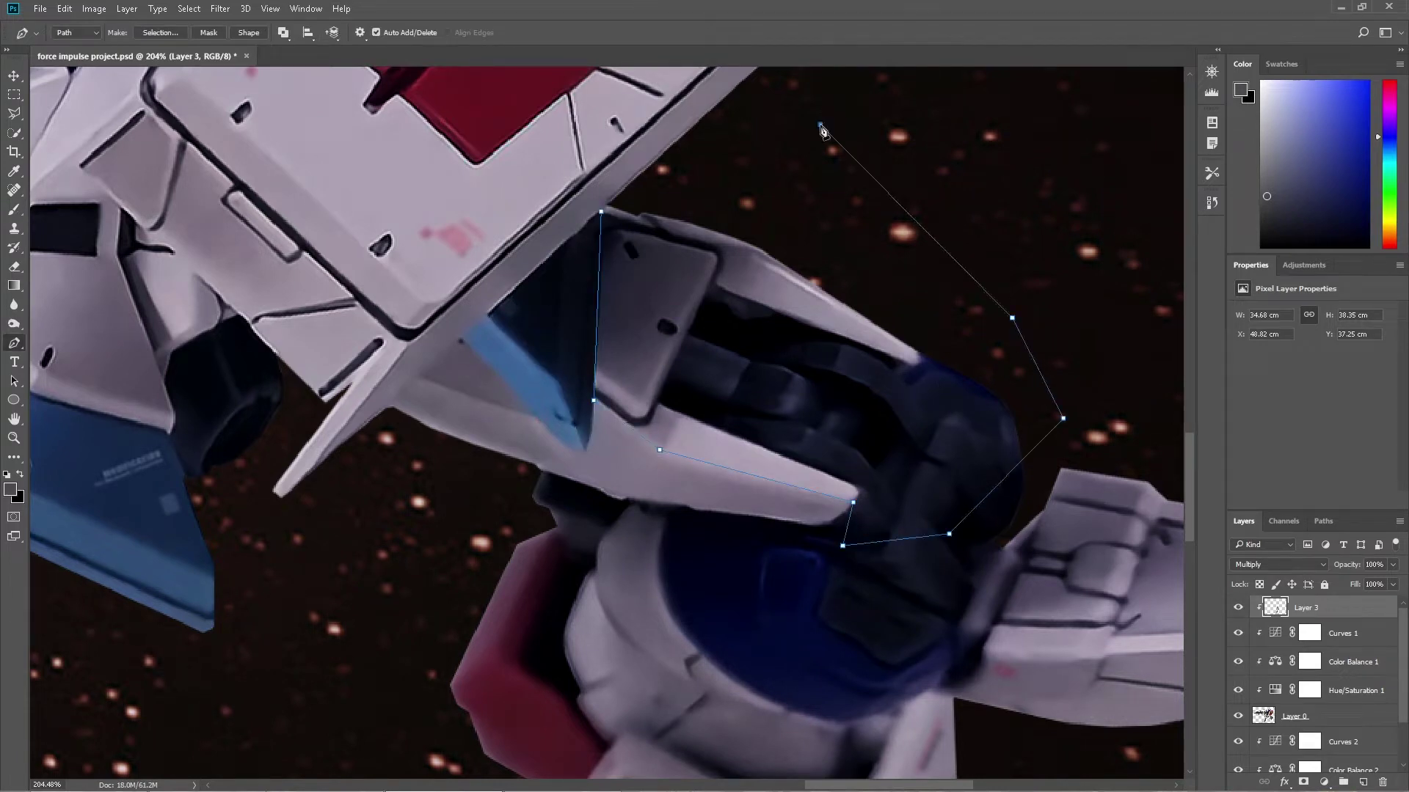
pyautogui.click(820, 126)
pyautogui.click(601, 211)
pyautogui.hotkey('ctrl', 'Return')
pyautogui.press('b')
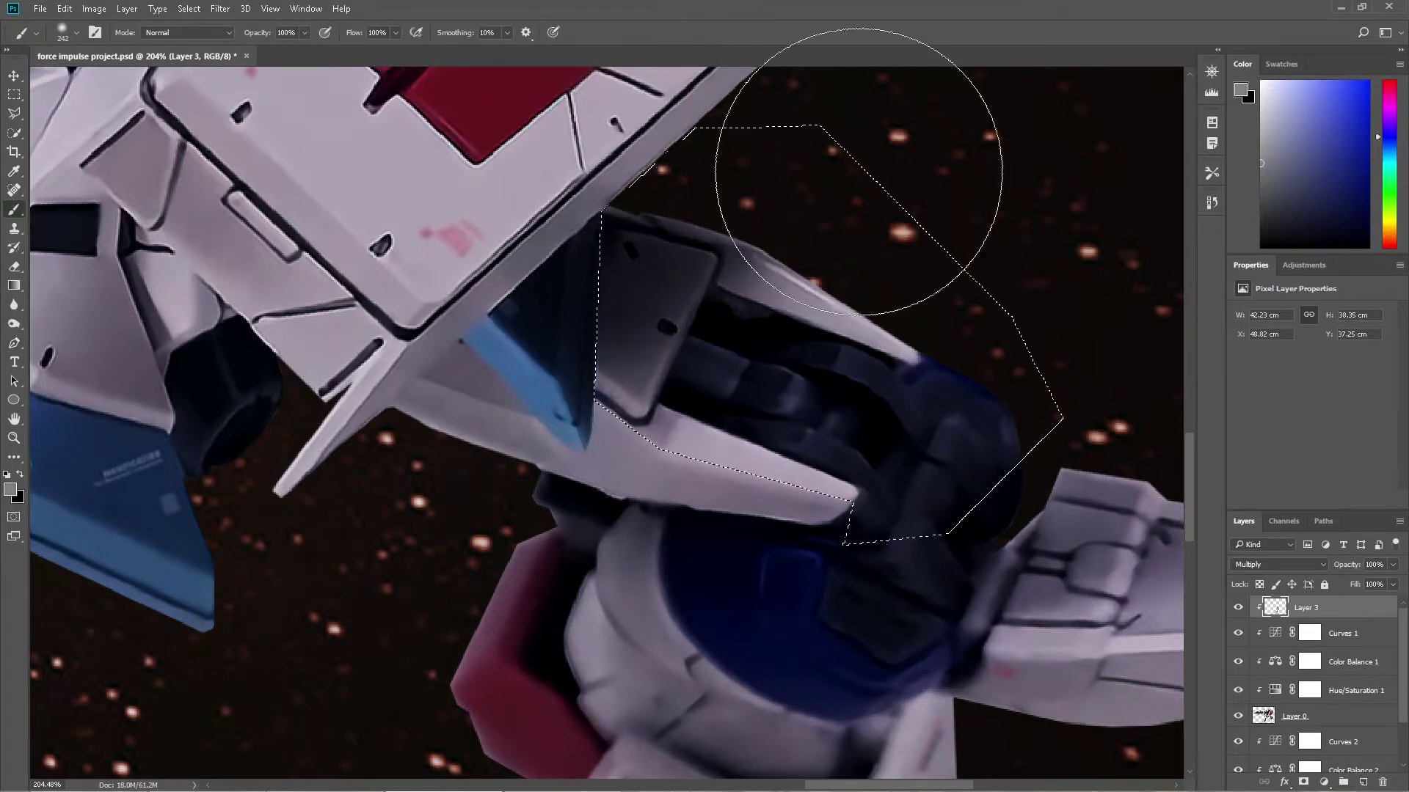
pyautogui.press('[')
pyautogui.press('[')
pyautogui.press('[')
pyautogui.moveTo(755, 372); pyautogui.dragTo(953, 425)
pyautogui.hotkey('ctrl', 'd')
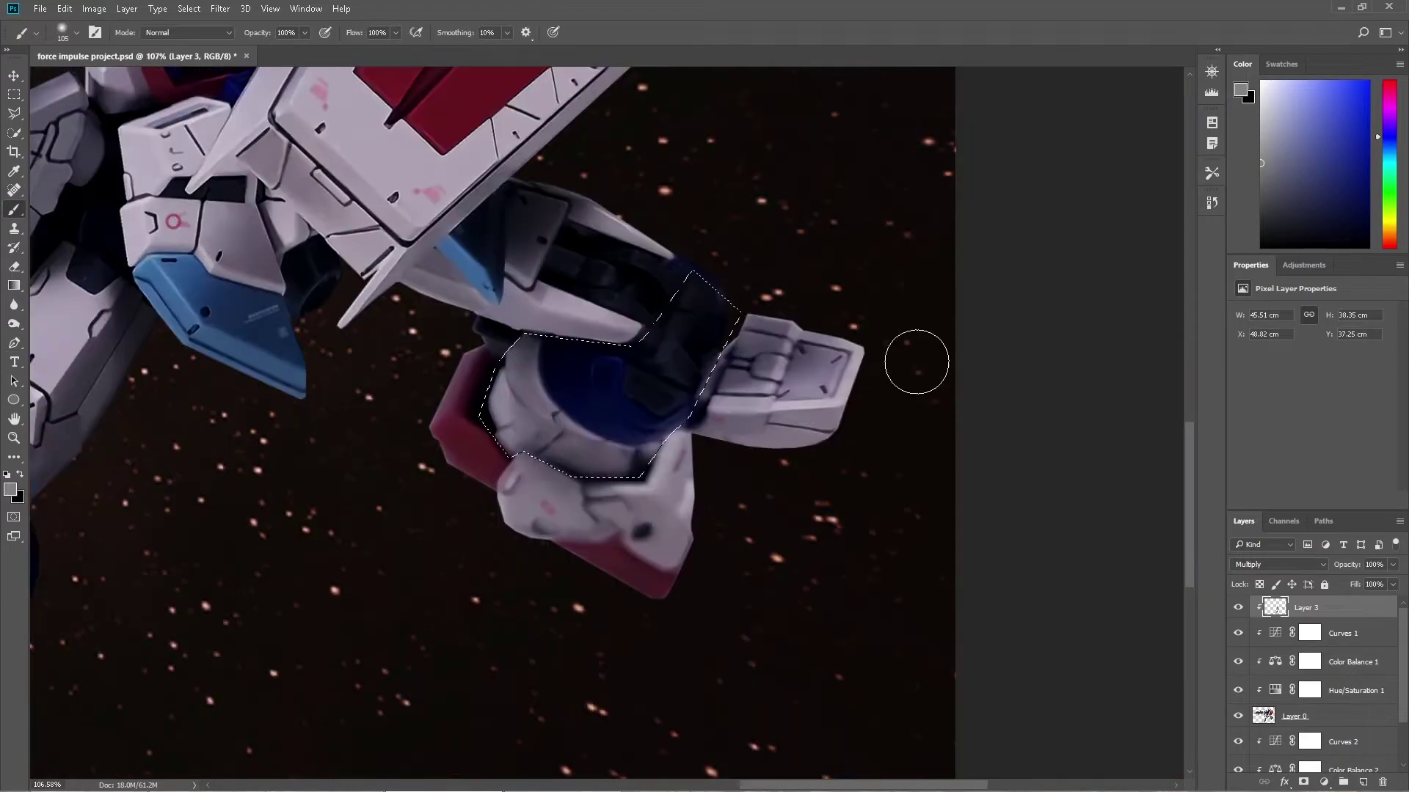
# Darken the knee area and review the shading on the whole image
pyautogui.moveTo(685, 371); pyautogui.dragTo(597, 409)
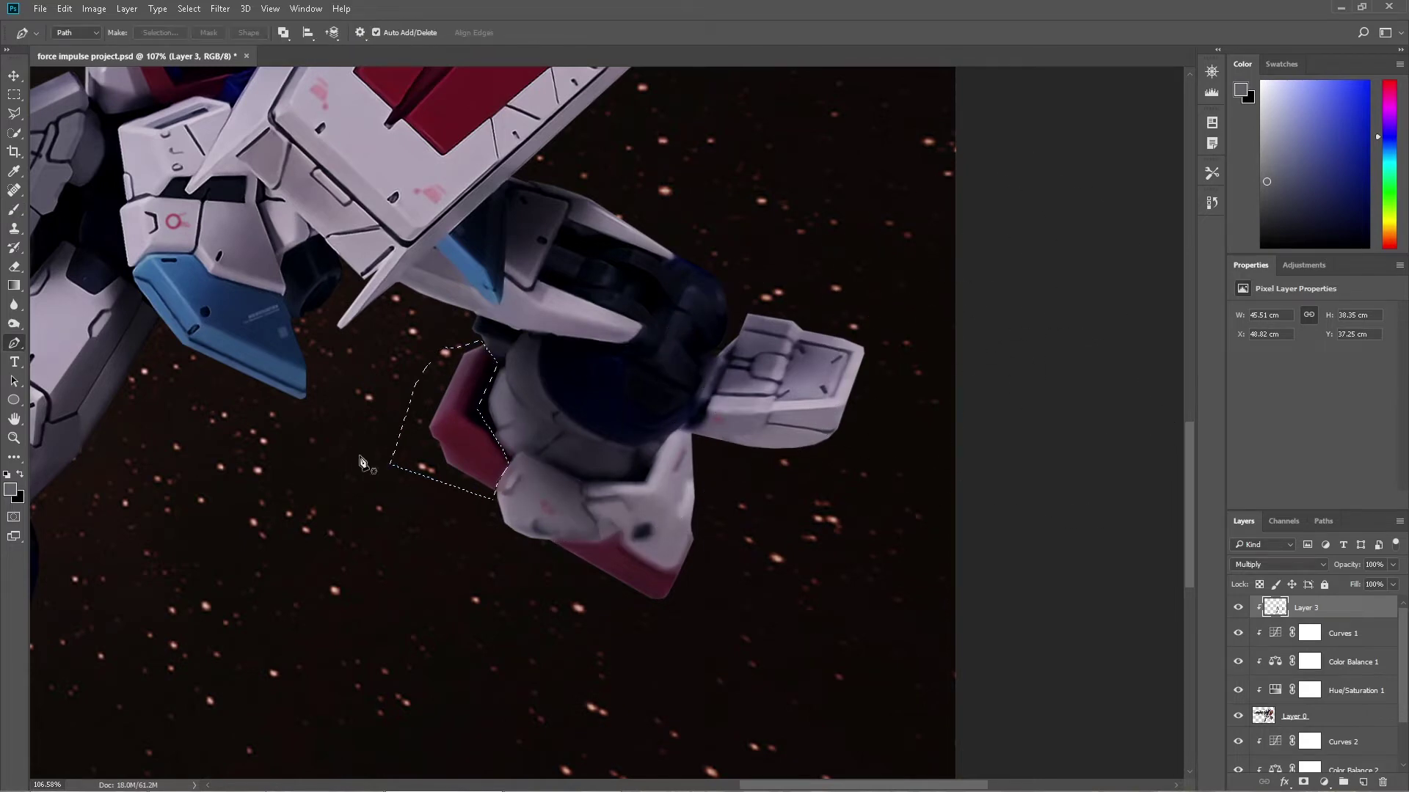
pyautogui.press('b')
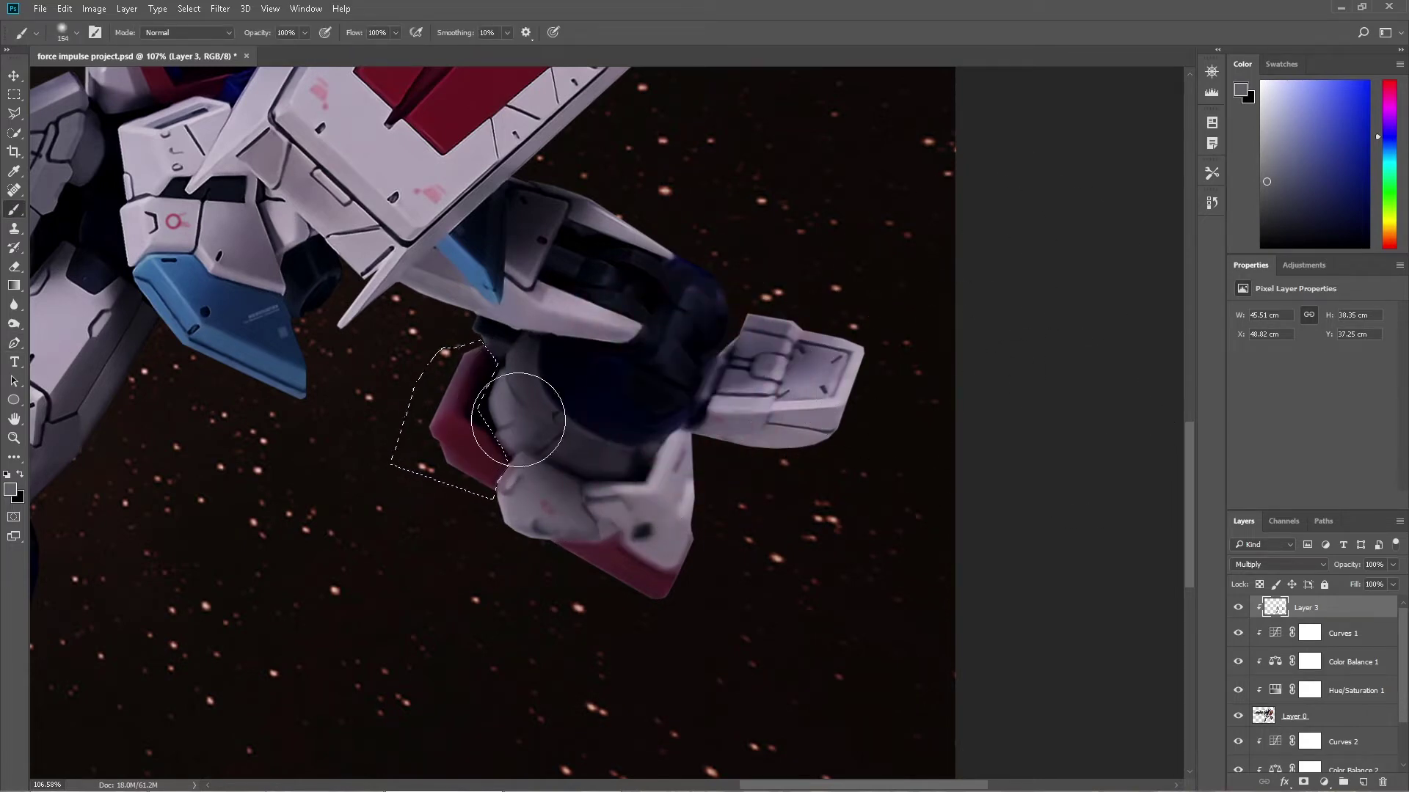
pyautogui.hotkey('ctrl', '0')
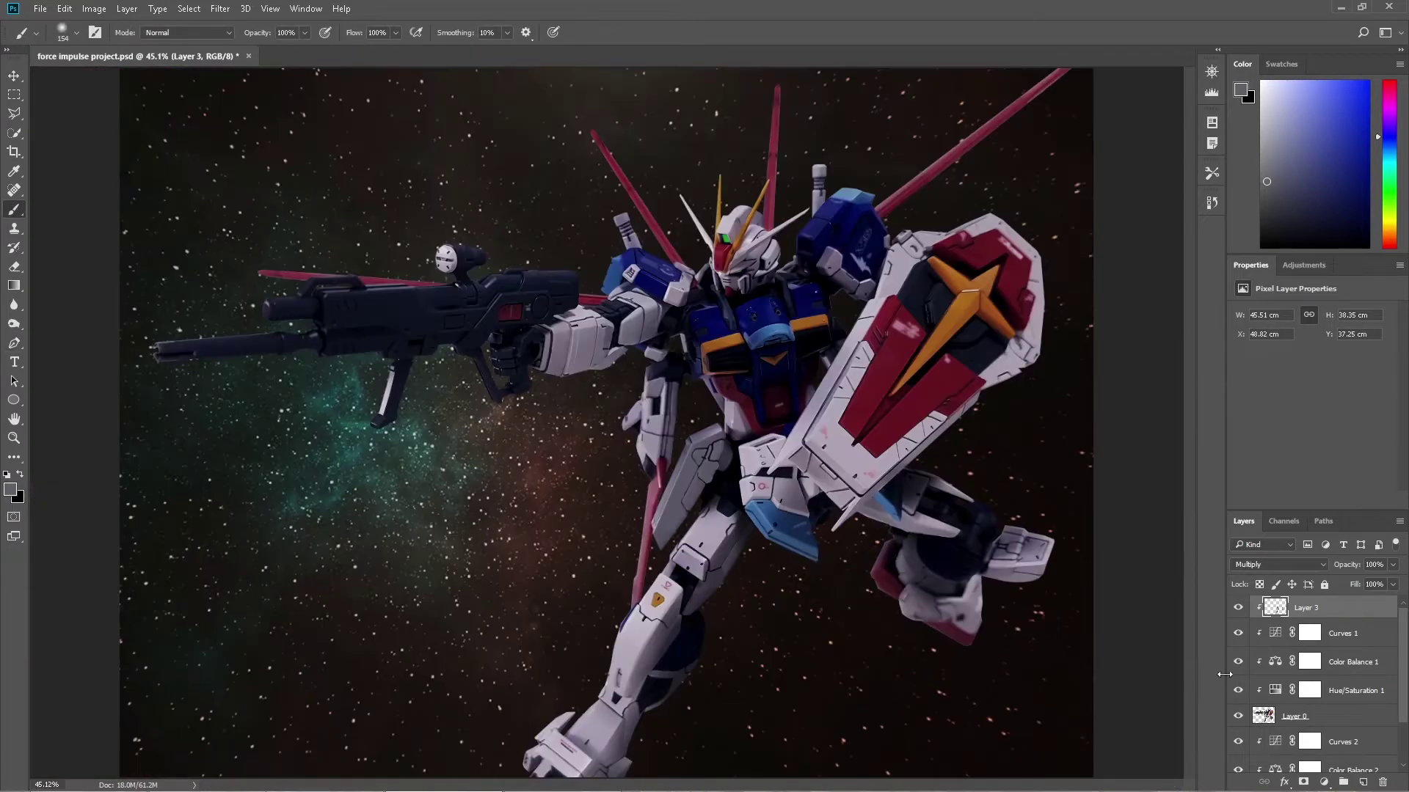
pyautogui.scroll(3, 864, 565)
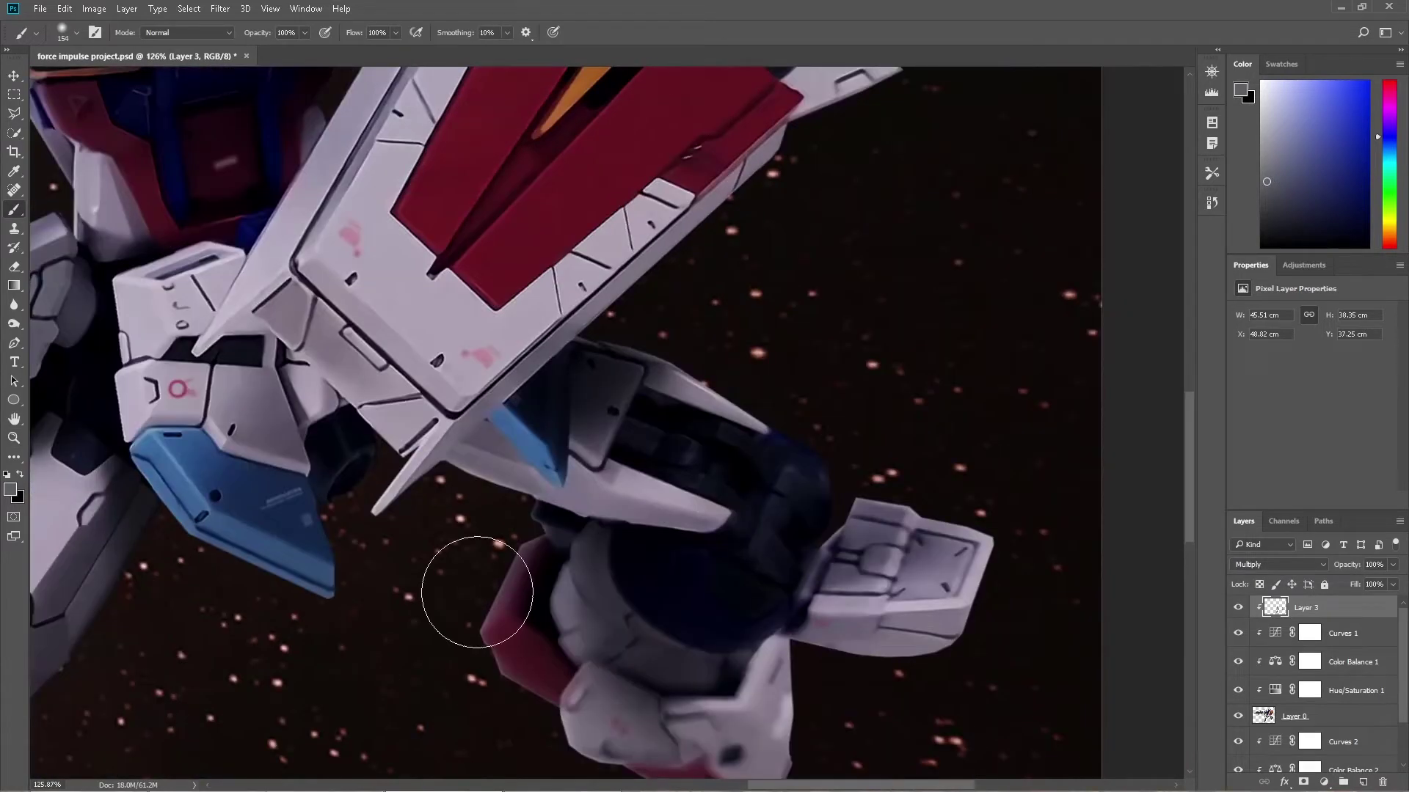
pyautogui.press(']')
pyautogui.press(']')
pyautogui.press(']')
# Outline the blue skirt plate and darken its right side and lower edge
pyautogui.click(1264, 155)
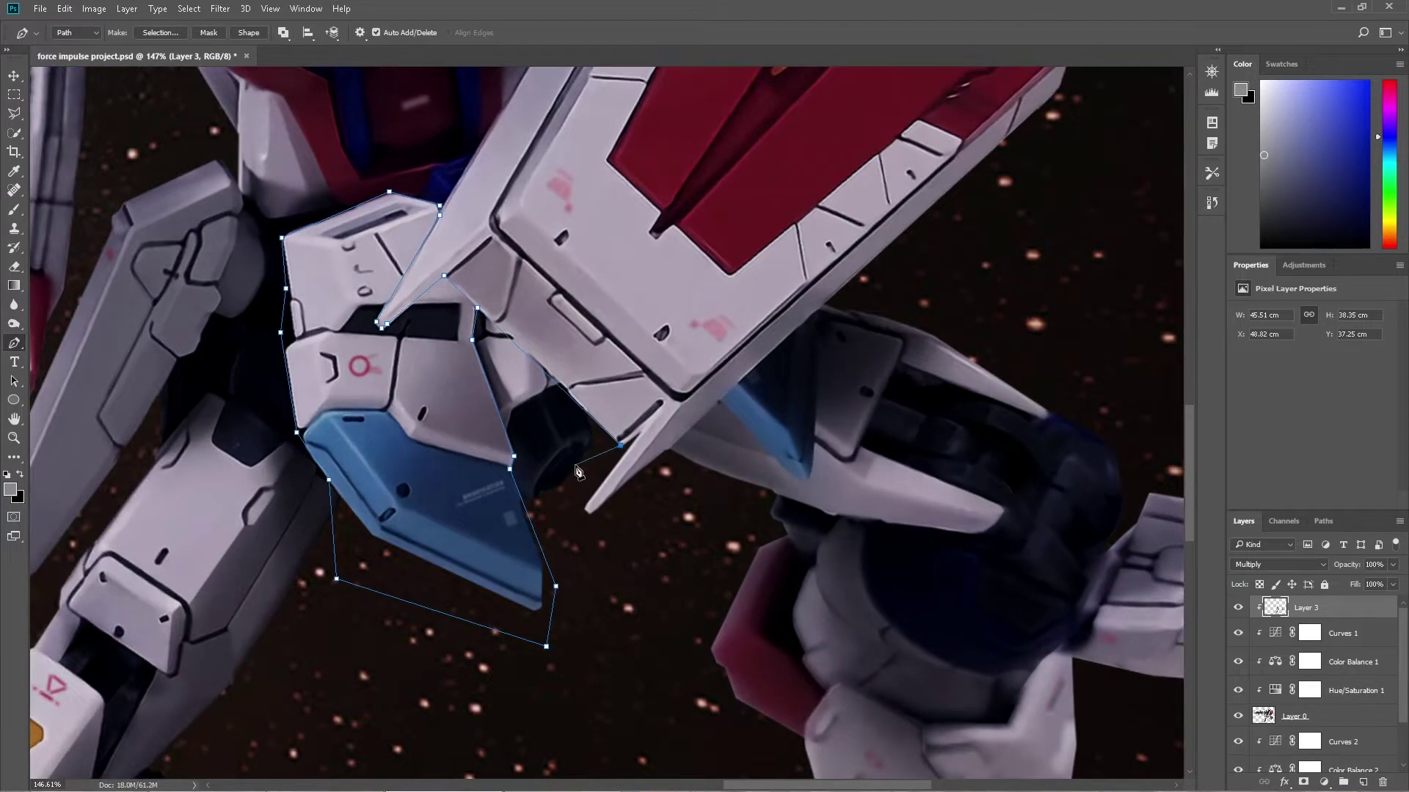
pyautogui.hotkey('ctrl', 'Return')
pyautogui.press('b')
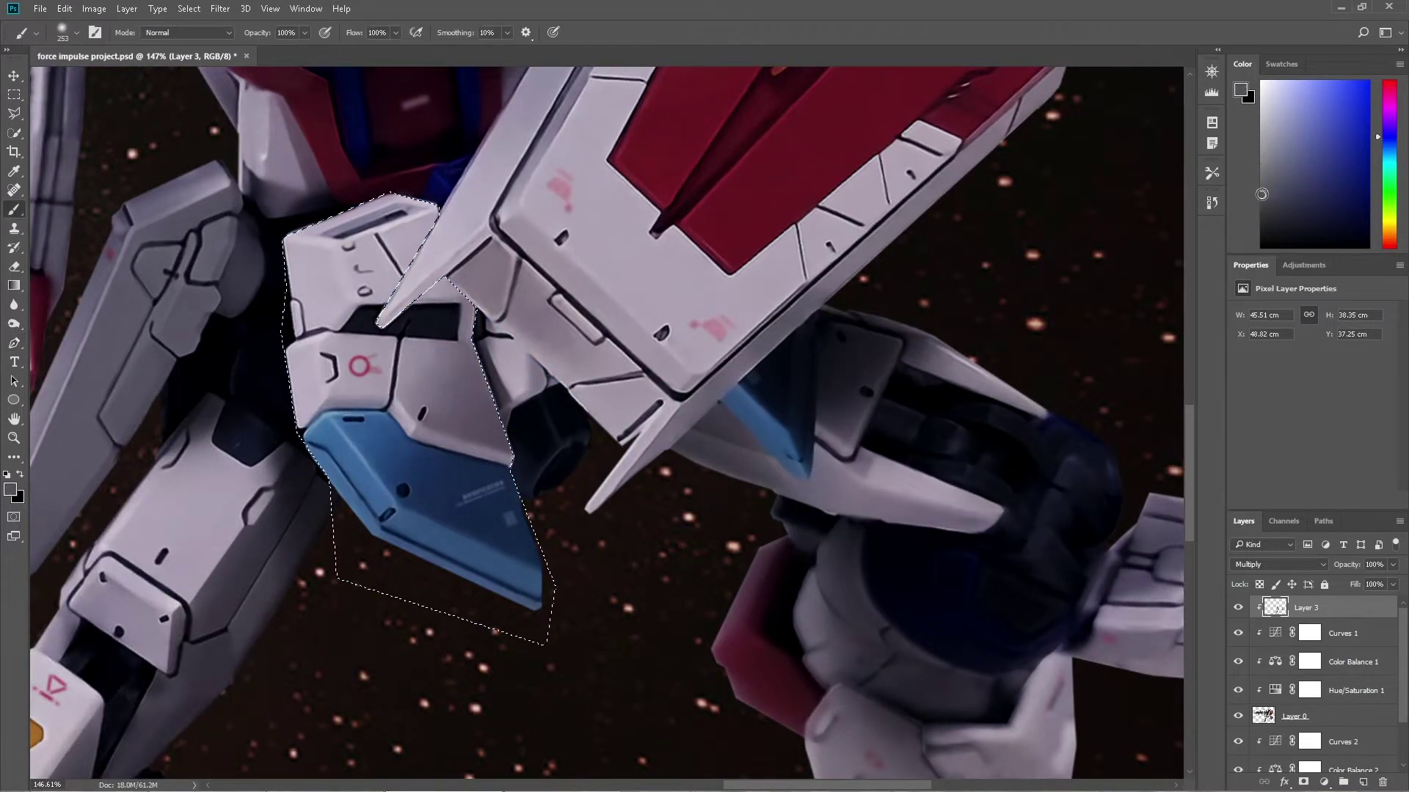
pyautogui.moveTo(599, 506)
pyautogui.mouseDown()
pyautogui.moveTo(472, 472)
pyautogui.moveTo(785, 535)
pyautogui.mouseUp()
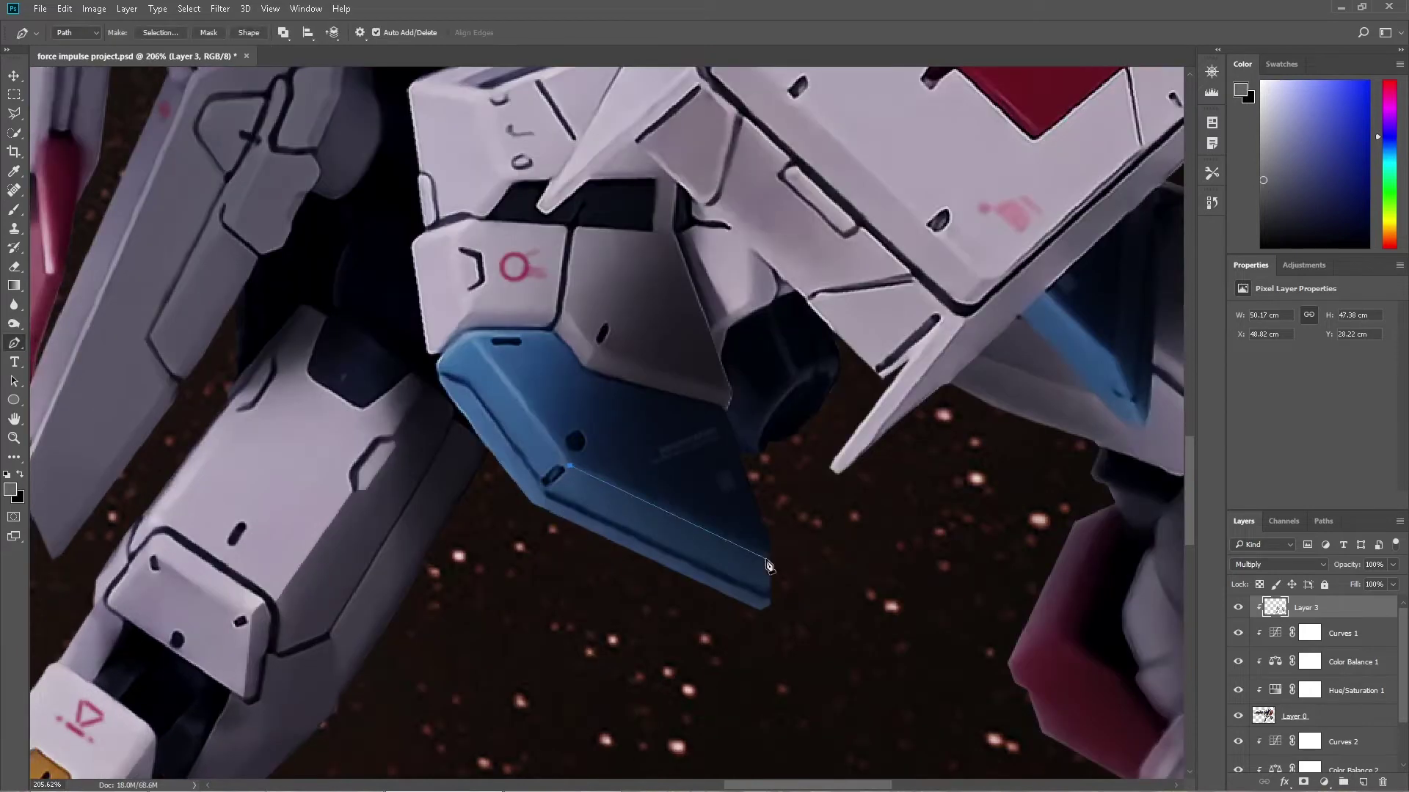
pyautogui.hotkey('ctrl', 'Return')
pyautogui.press('b')
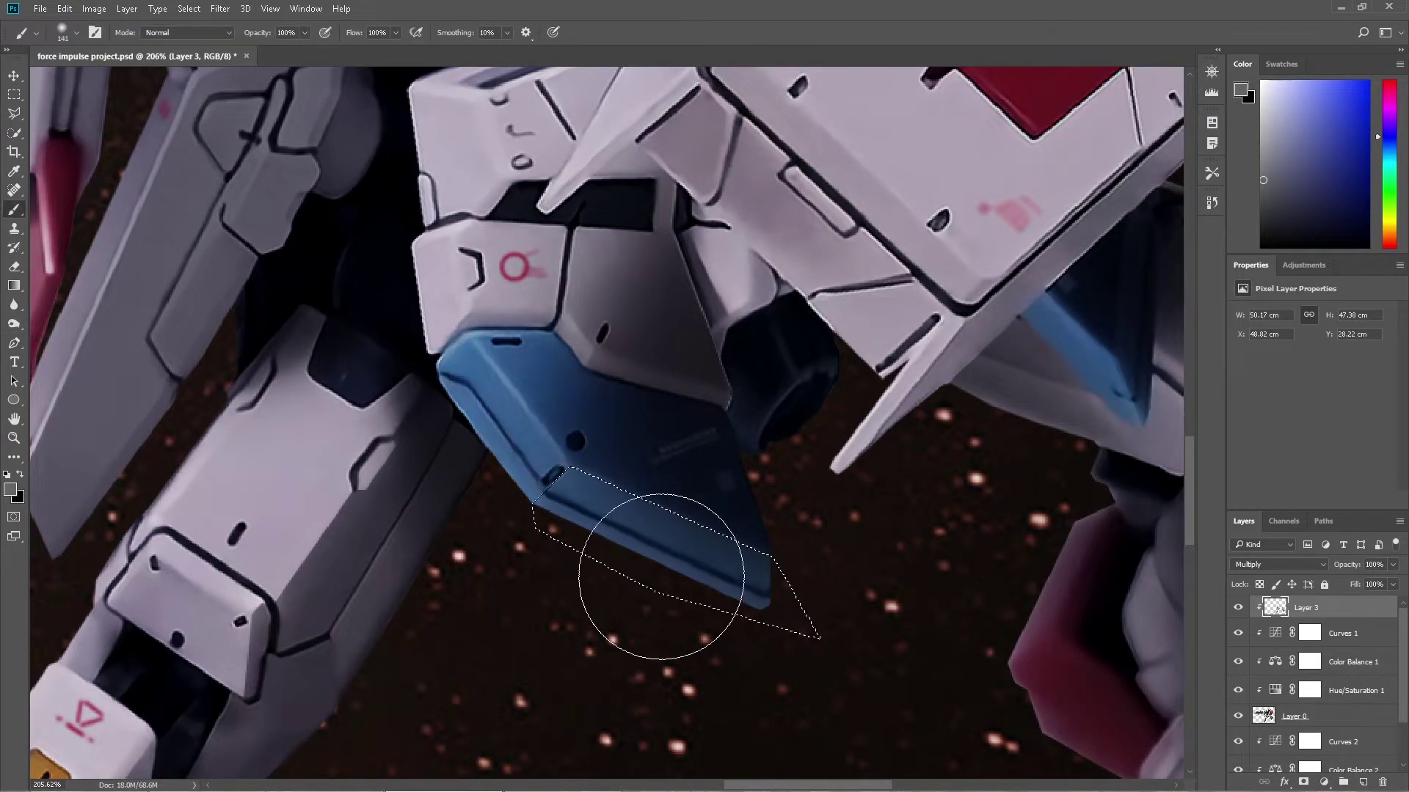
pyautogui.moveTo(661, 560); pyautogui.dragTo(565, 560)
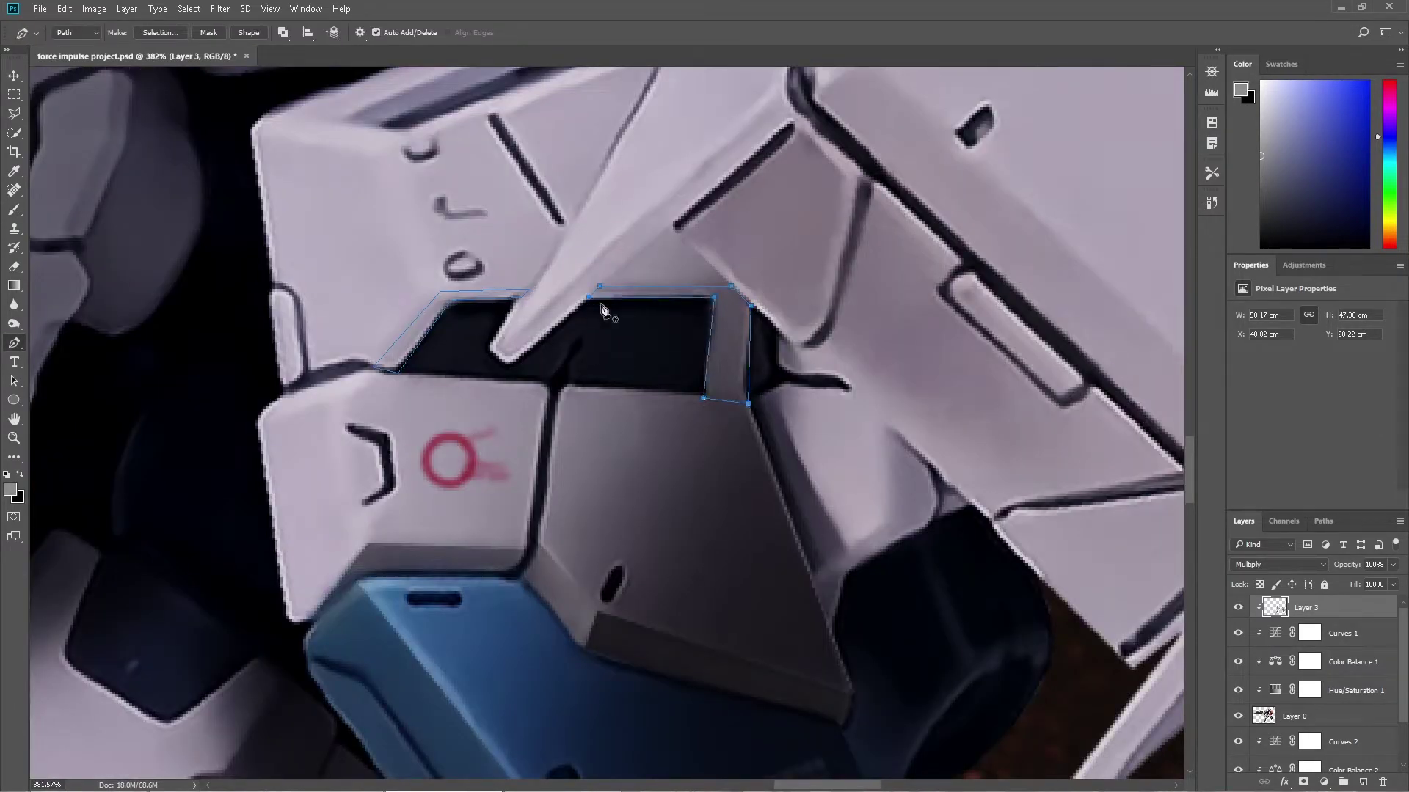
pyautogui.hotkey('ctrl', 'Return')
pyautogui.press('b')
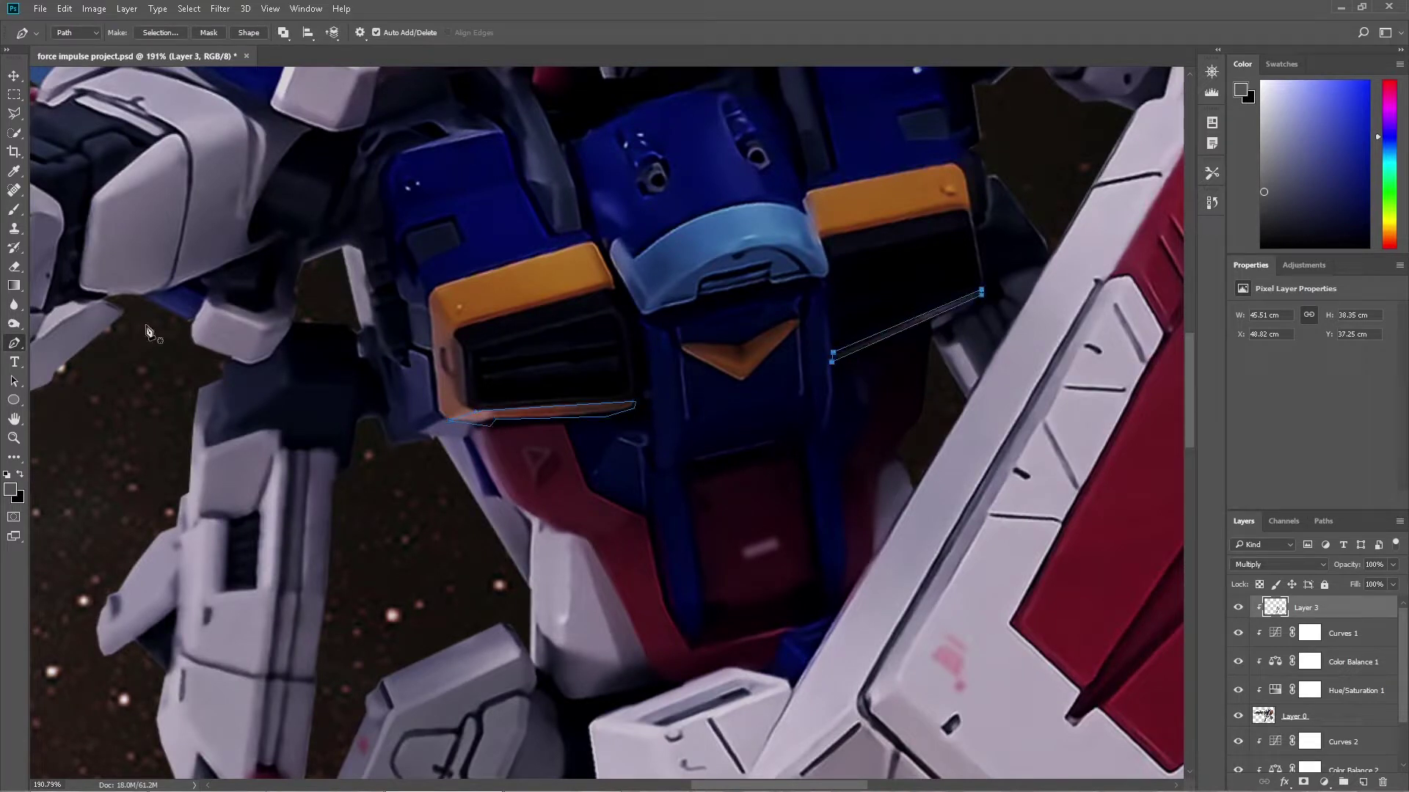
# Shade beneath the orange chest vents and the armour under the shield edge
pyautogui.hotkey('ctrl', 'Return')
pyautogui.press('b')
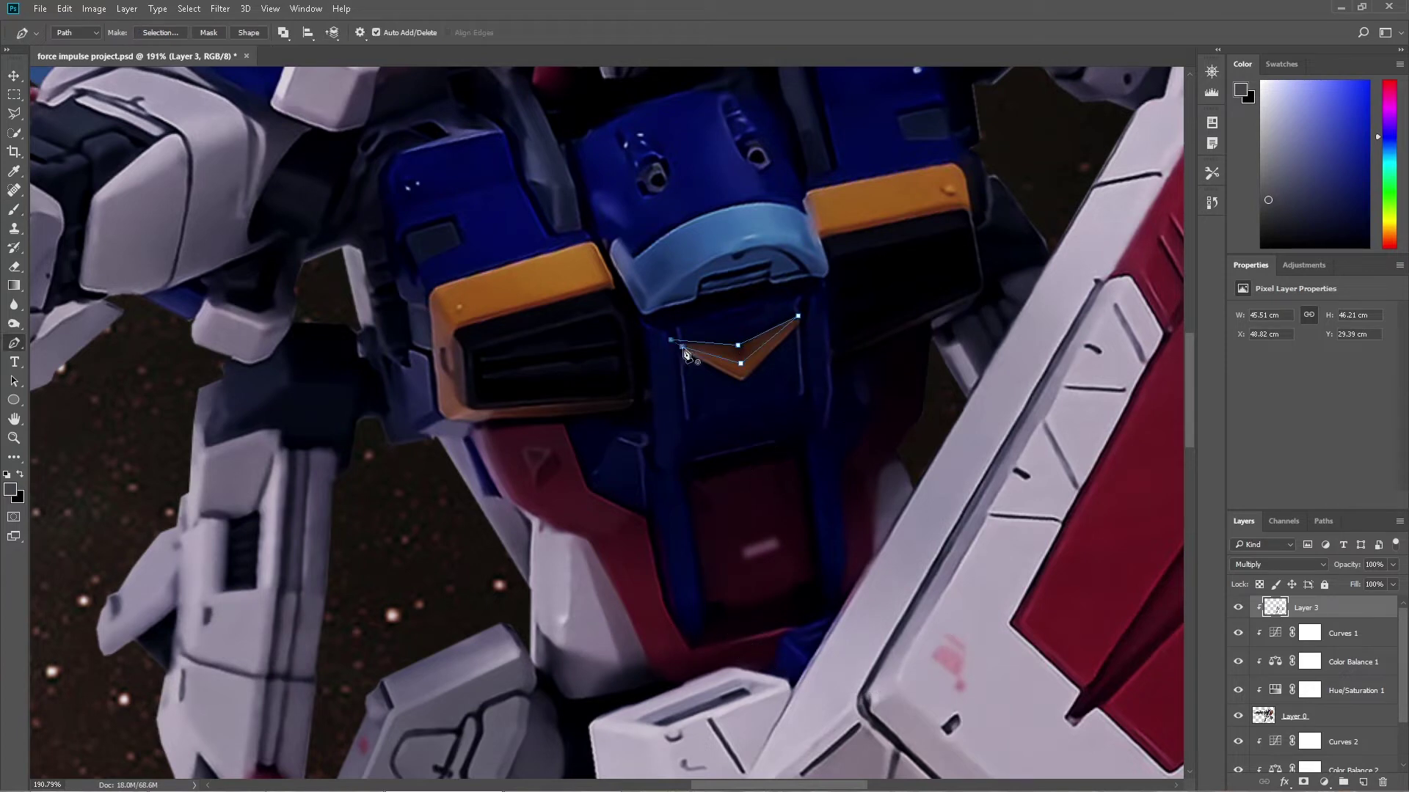
pyautogui.hotkey('ctrl', 'Return')
pyautogui.press('b')
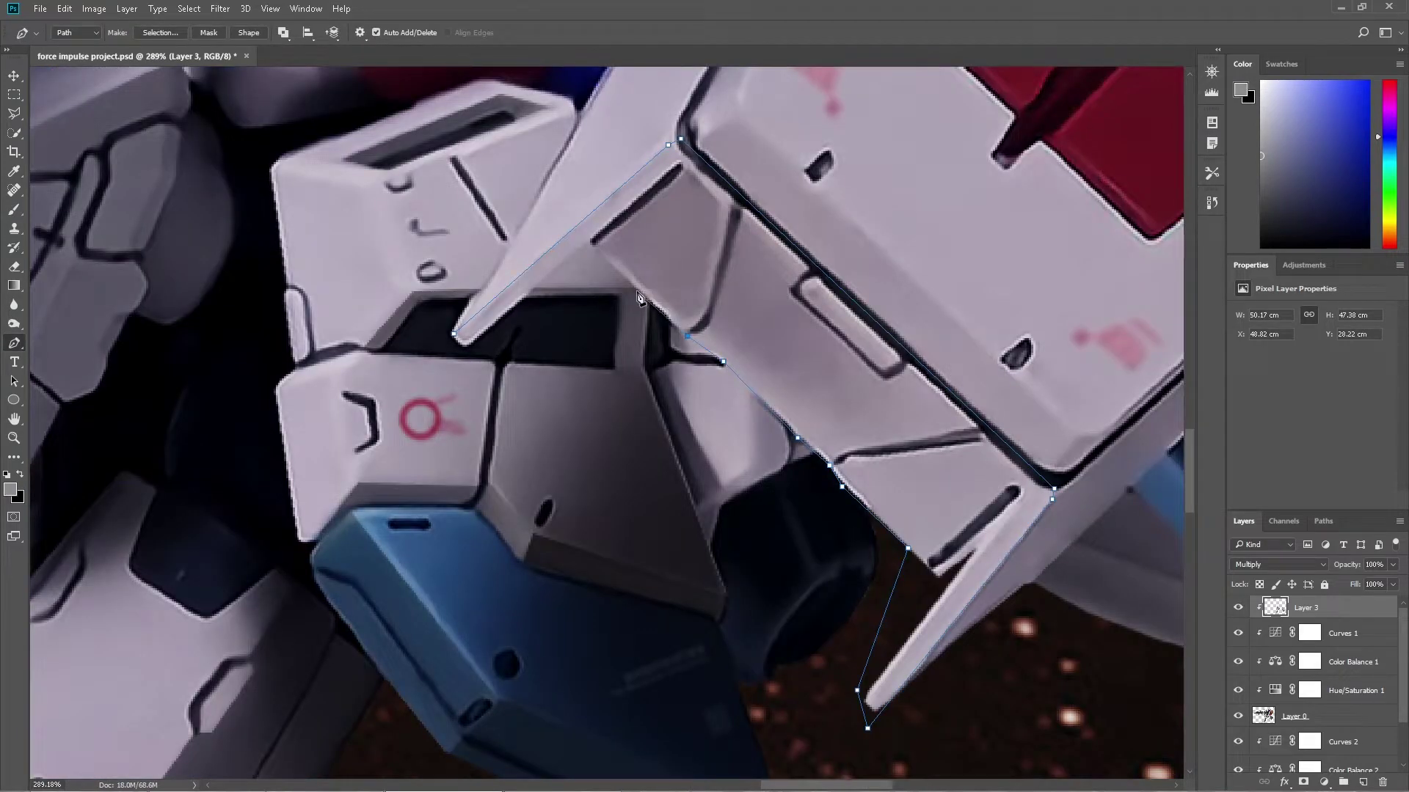
pyautogui.hotkey('ctrl', 'Return')
pyautogui.scroll(-3, 612, 359)
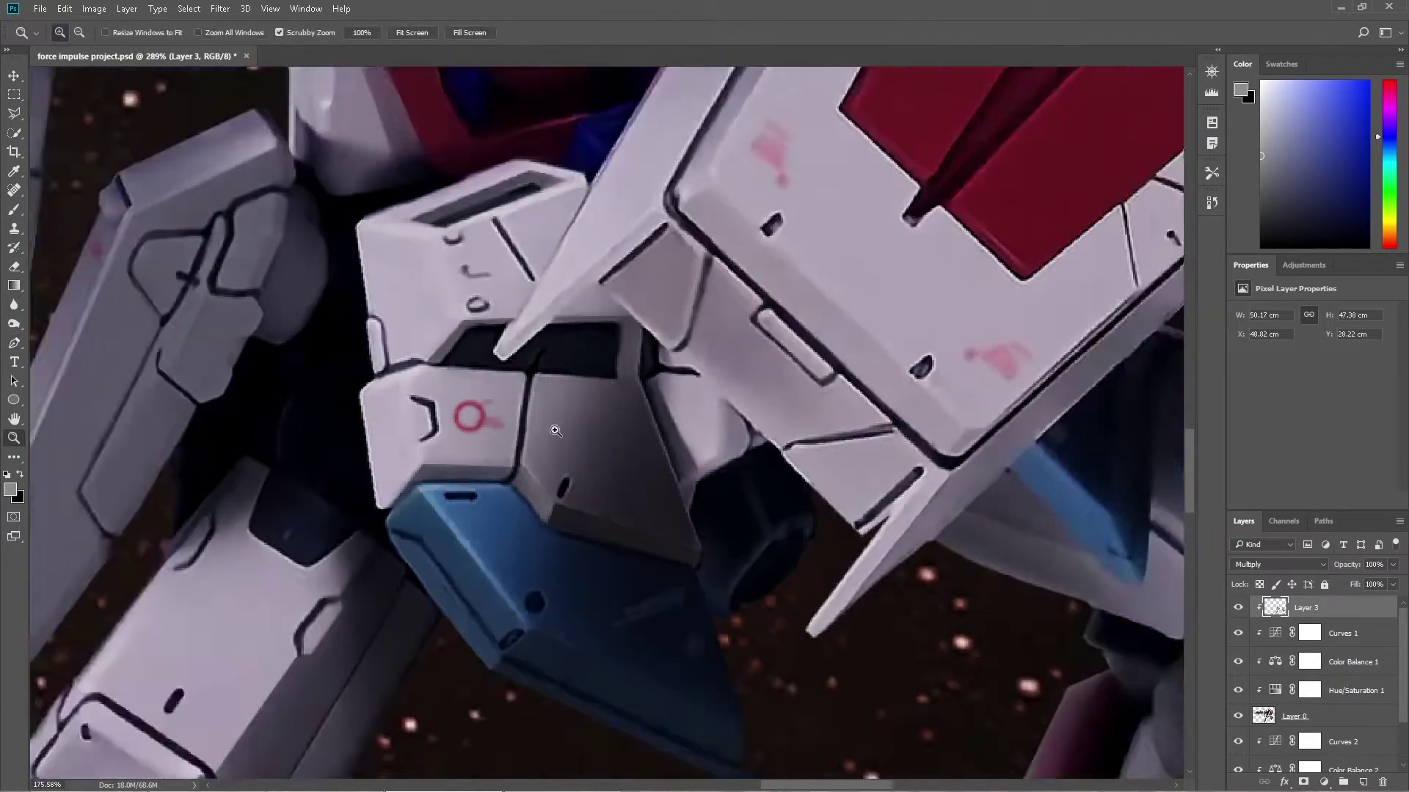
pyautogui.press('b')
pyautogui.moveTo(673, 348); pyautogui.dragTo(779, 476)
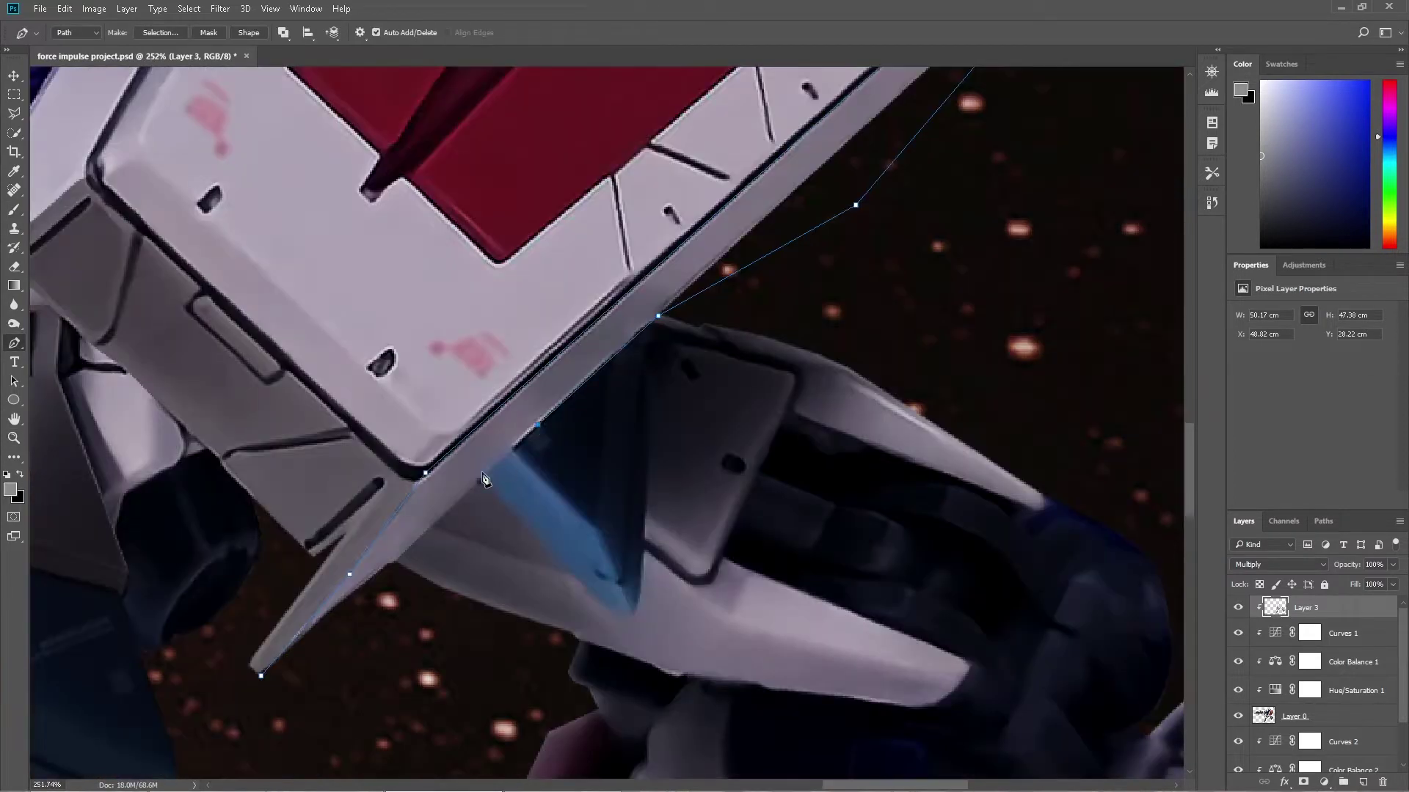
# Outline the hip panel side and select it for darker shading
pyautogui.hotkey('ctrl', 'Return')
pyautogui.scroll(-4, 719, 627)
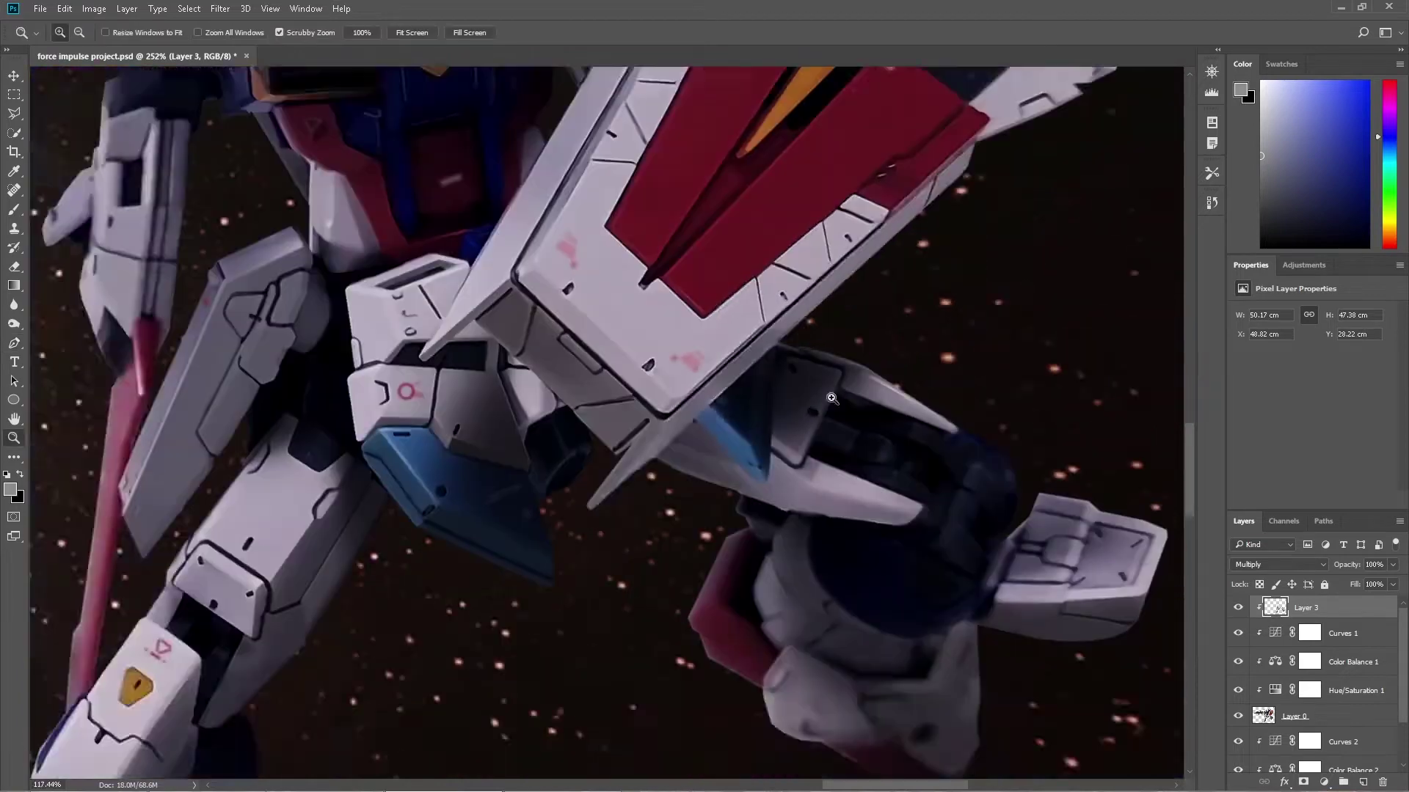
pyautogui.press('b')
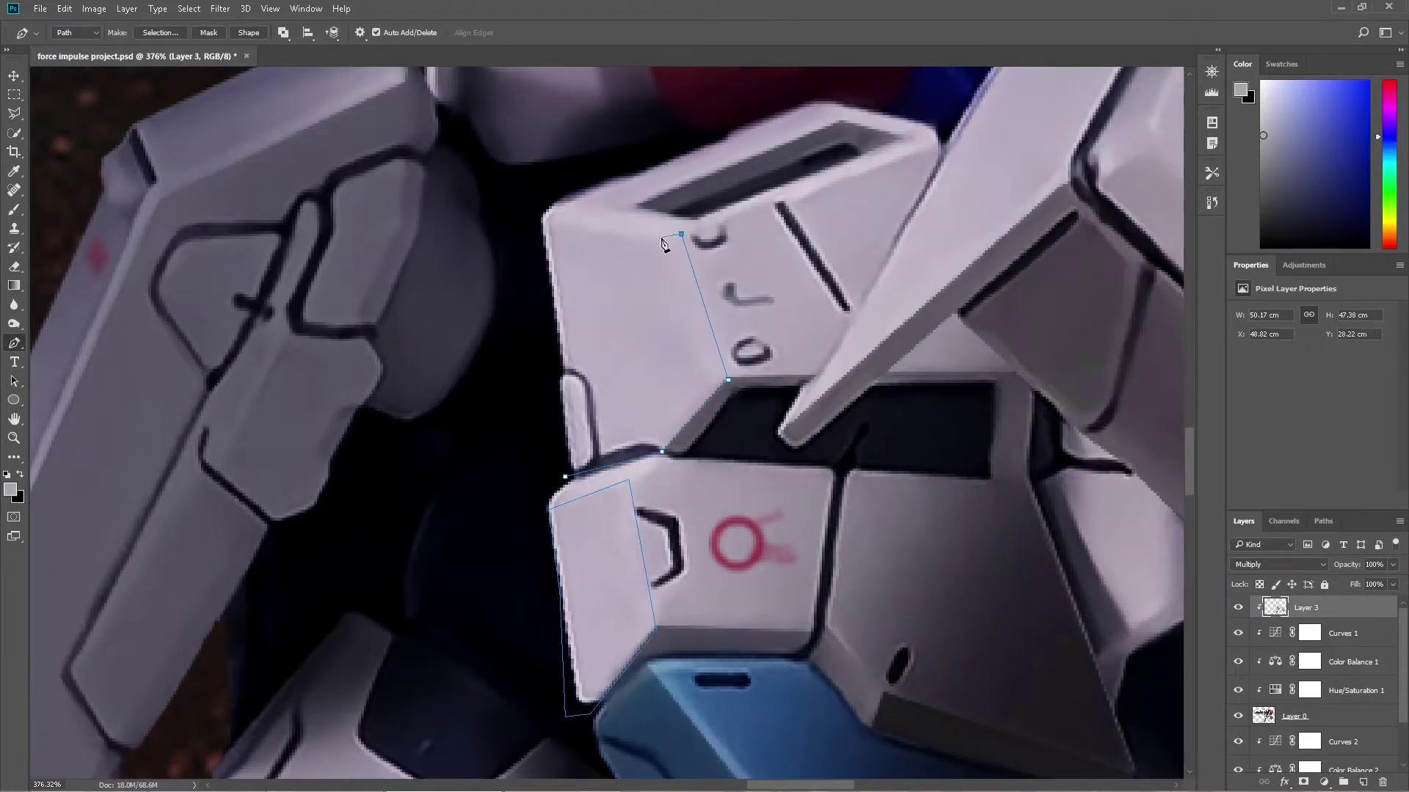
pyautogui.click(565, 476)
pyautogui.hotkey('ctrl', 'Return')
pyautogui.press('b')
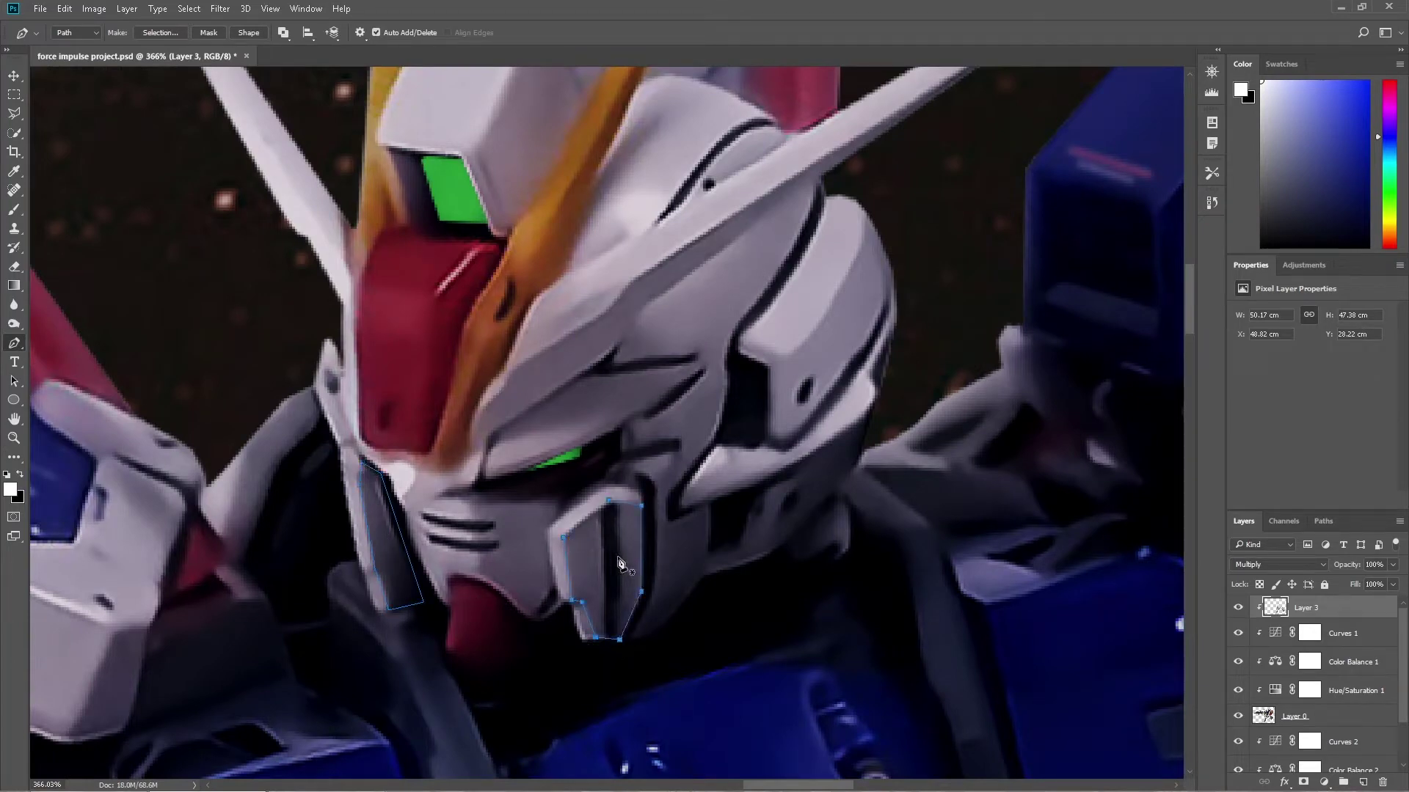
# Darken the traced face panels with brush shading on Layer 3
pyautogui.hotkey('ctrl', 'Return')
pyautogui.press('b')
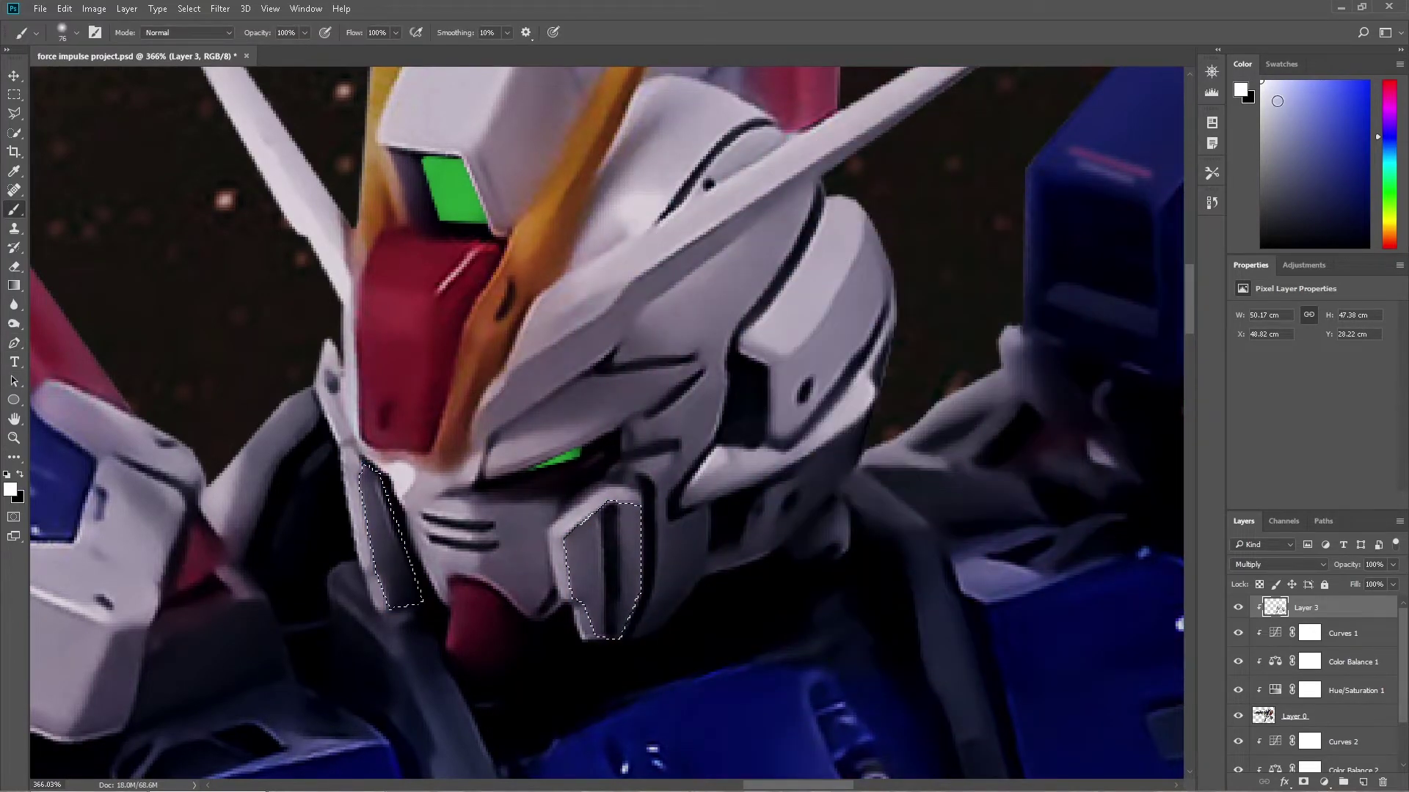
pyautogui.moveTo(381, 528); pyautogui.dragTo(602, 573)
pyautogui.hotkey('ctrl', 'd')
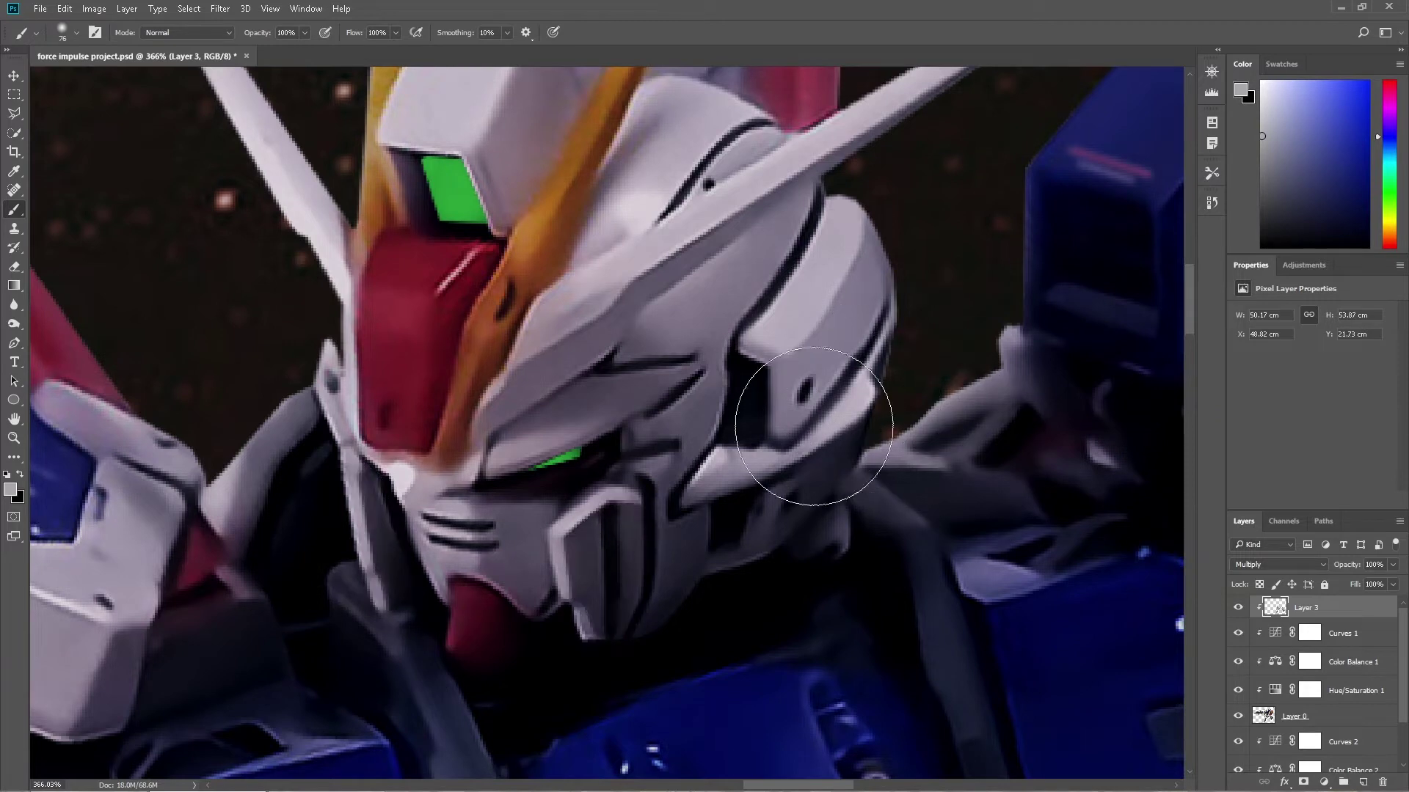
pyautogui.press('p')
# Outline the mouth area and make it a selection for painting
pyautogui.click(530, 621)
pyautogui.click(556, 589)
pyautogui.click(548, 528)
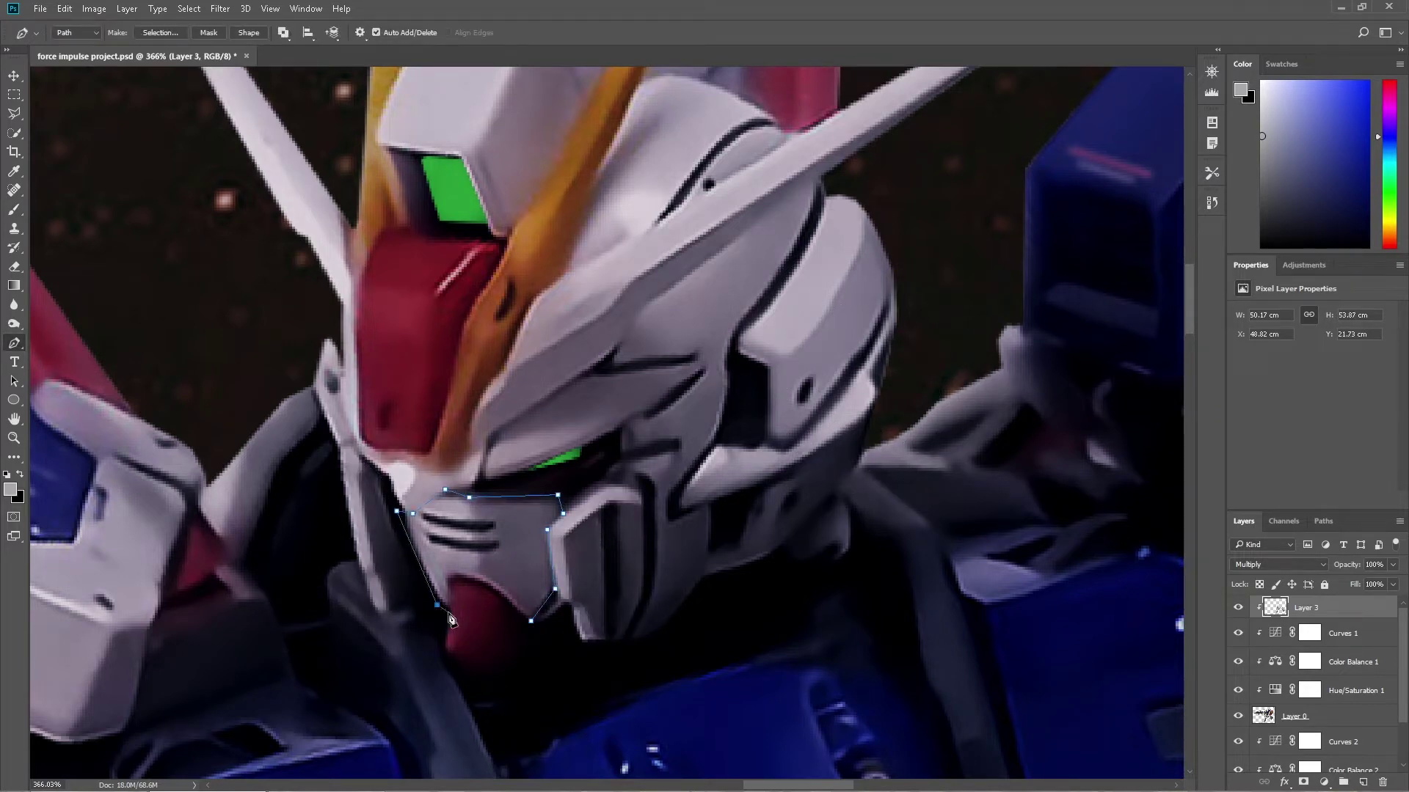
pyautogui.hotkey('ctrl', 'Return')
pyautogui.press('b')
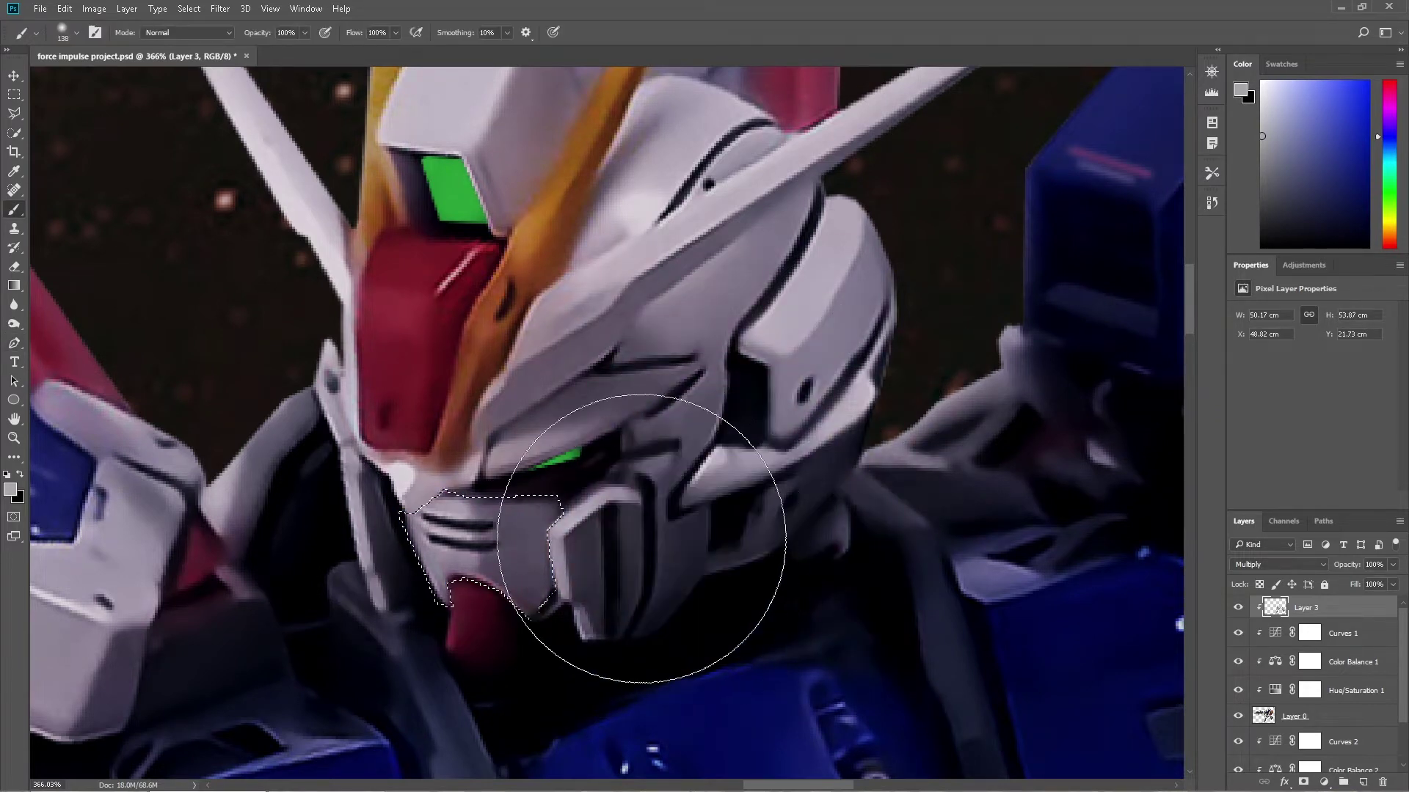
pyautogui.hotkey('ctrl', 'd')
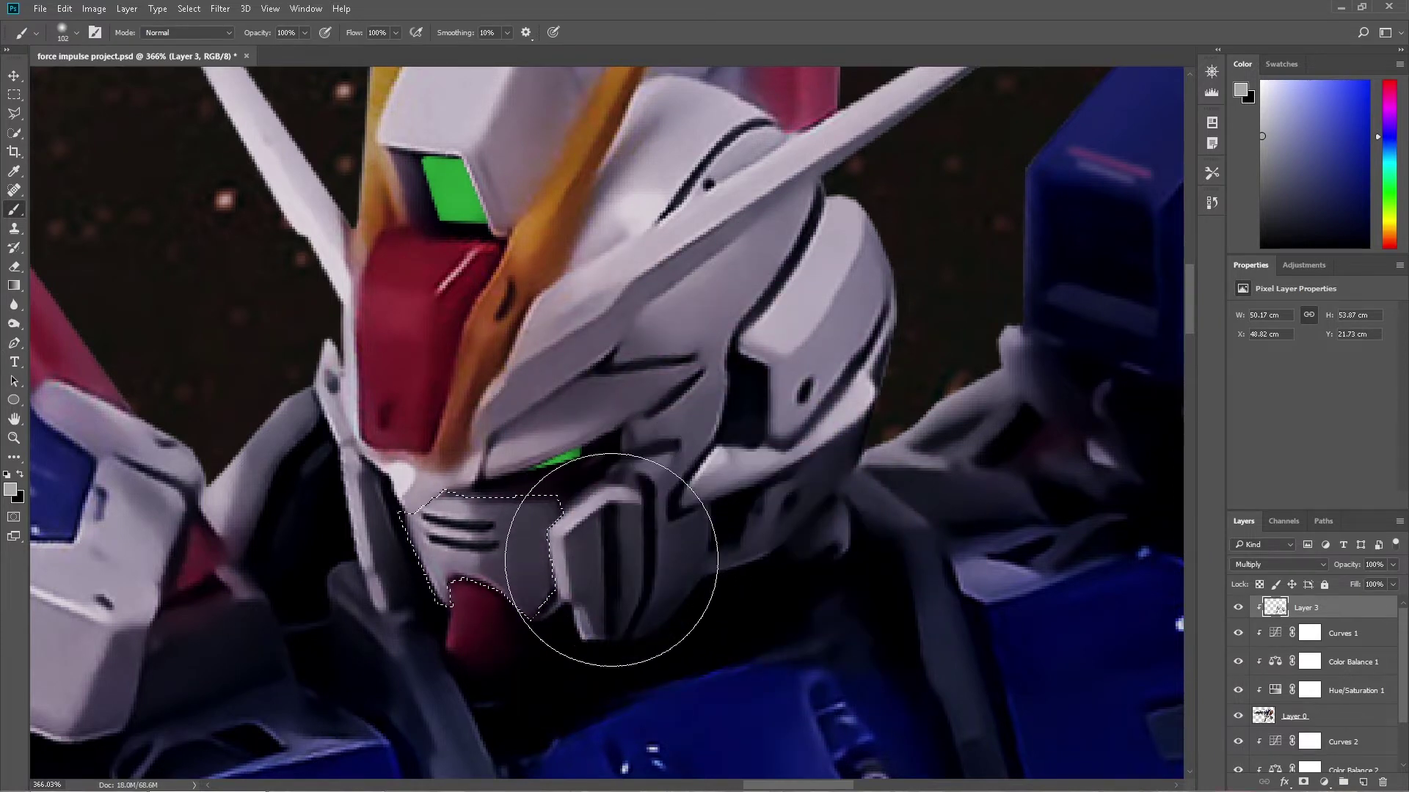
# Trace the head fin and shade its underside darker
pyautogui.press('p')
pyautogui.scroll(-2, 362, 534)
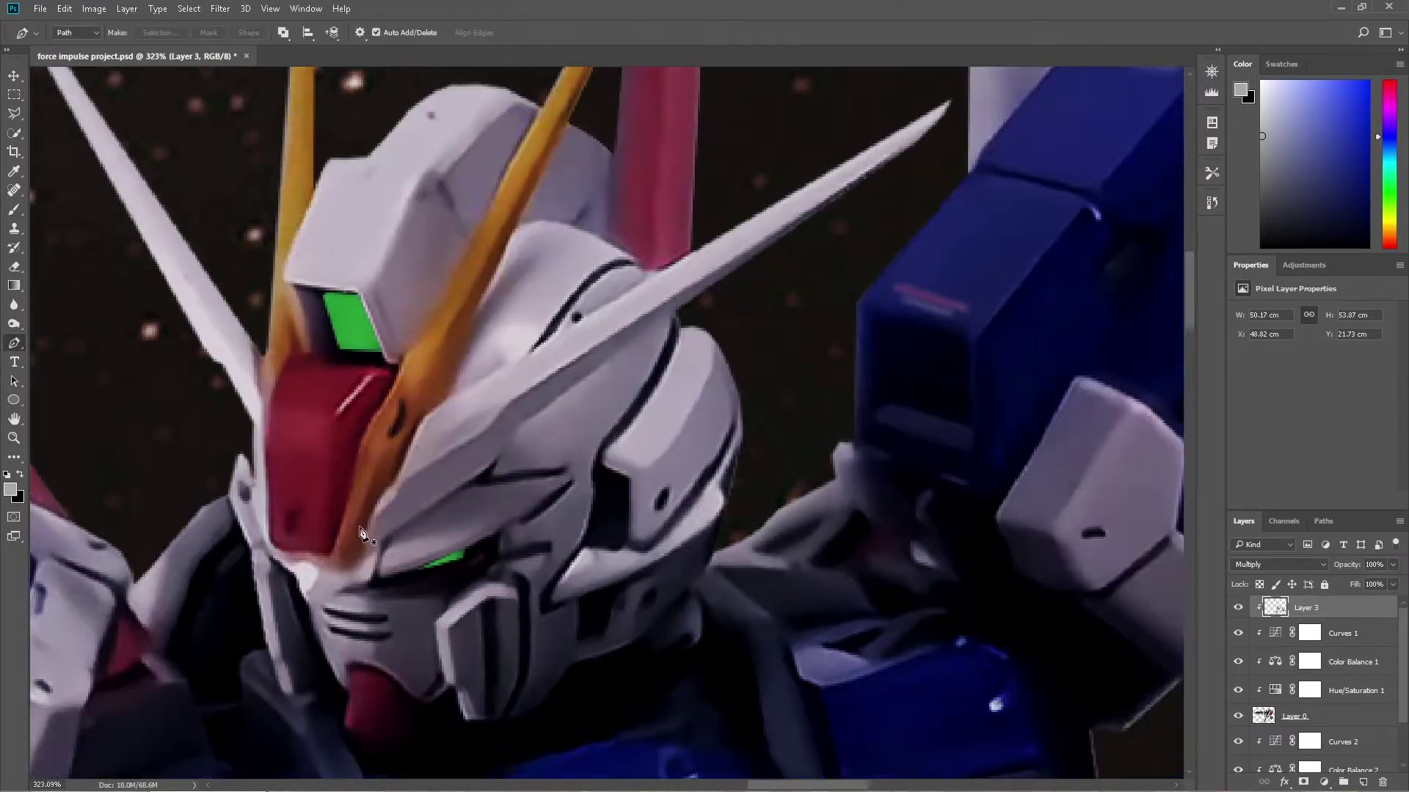
pyautogui.click(506, 407)
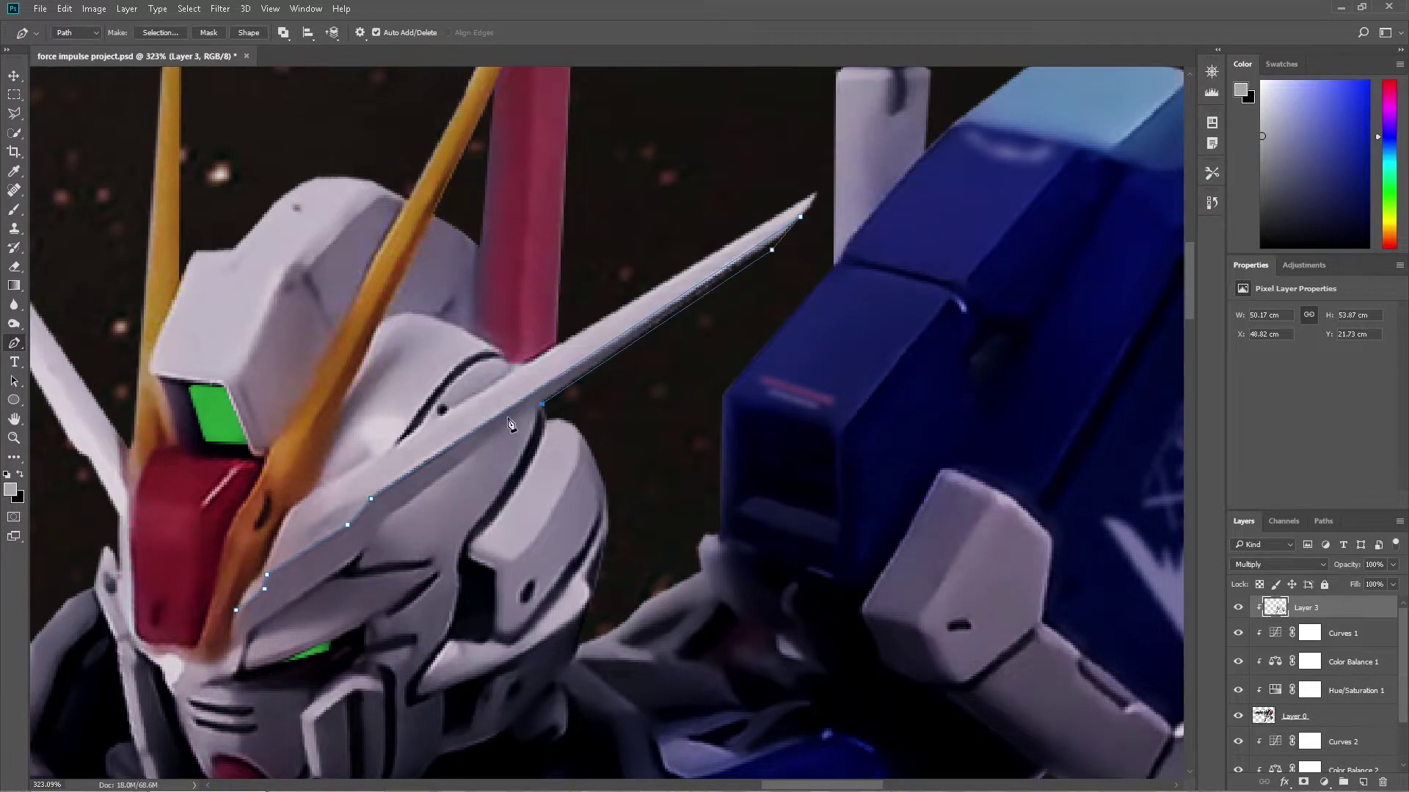
pyautogui.click(235, 615)
pyautogui.hotkey('ctrl', 'Return')
pyautogui.press('b')
pyautogui.moveTo(556, 257)
pyautogui.mouseDown()
pyautogui.moveTo(615, 331)
pyautogui.moveTo(578, 392)
pyautogui.mouseUp()
# Trace the yellow V-fin antenna and fill its selection with a darker colour
pyautogui.press('p')
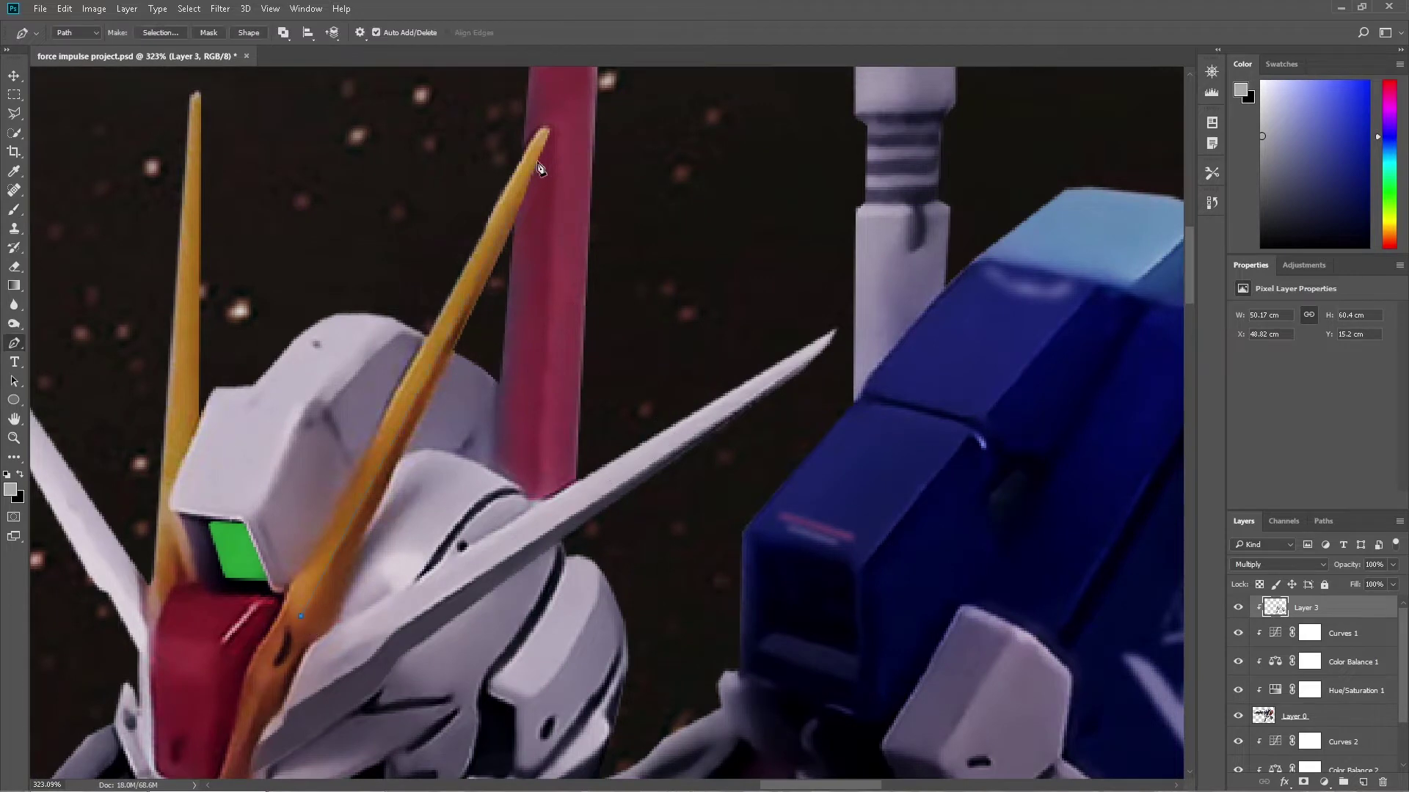
pyautogui.click(308, 648)
pyautogui.moveTo(308, 648); pyautogui.dragTo(311, 526)
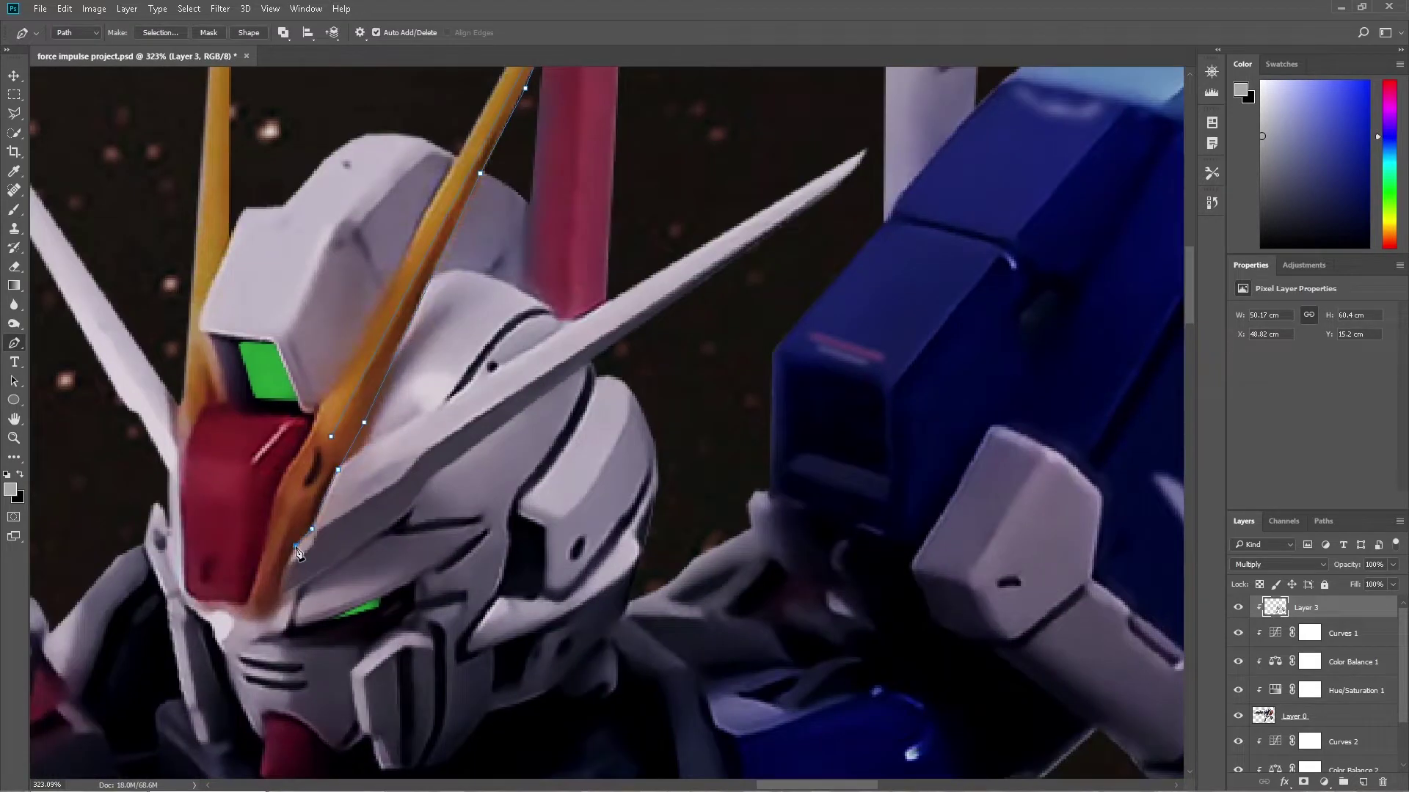
pyautogui.hotkey('ctrl', 'Return')
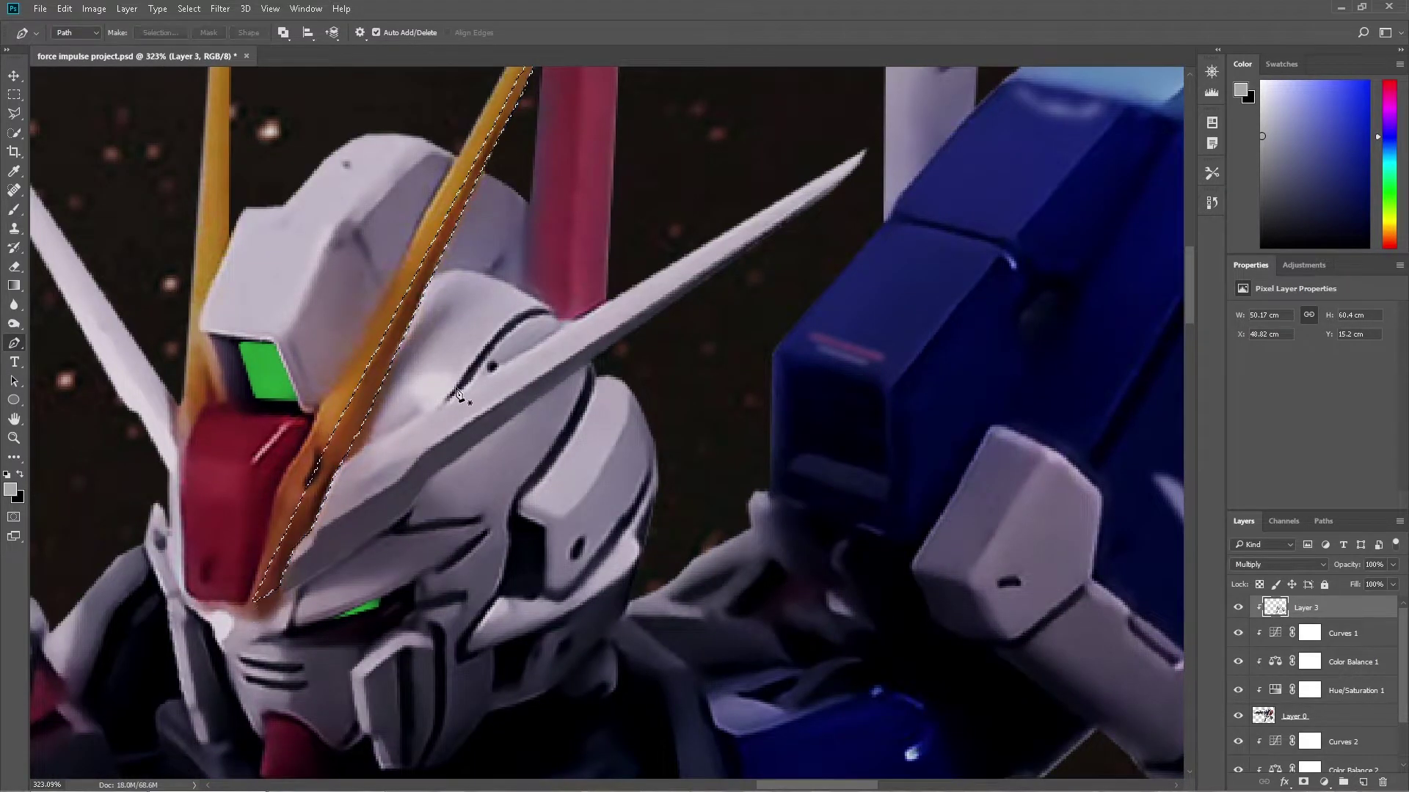
pyautogui.press('b')
pyautogui.moveTo(409, 409); pyautogui.dragTo(446, 370)
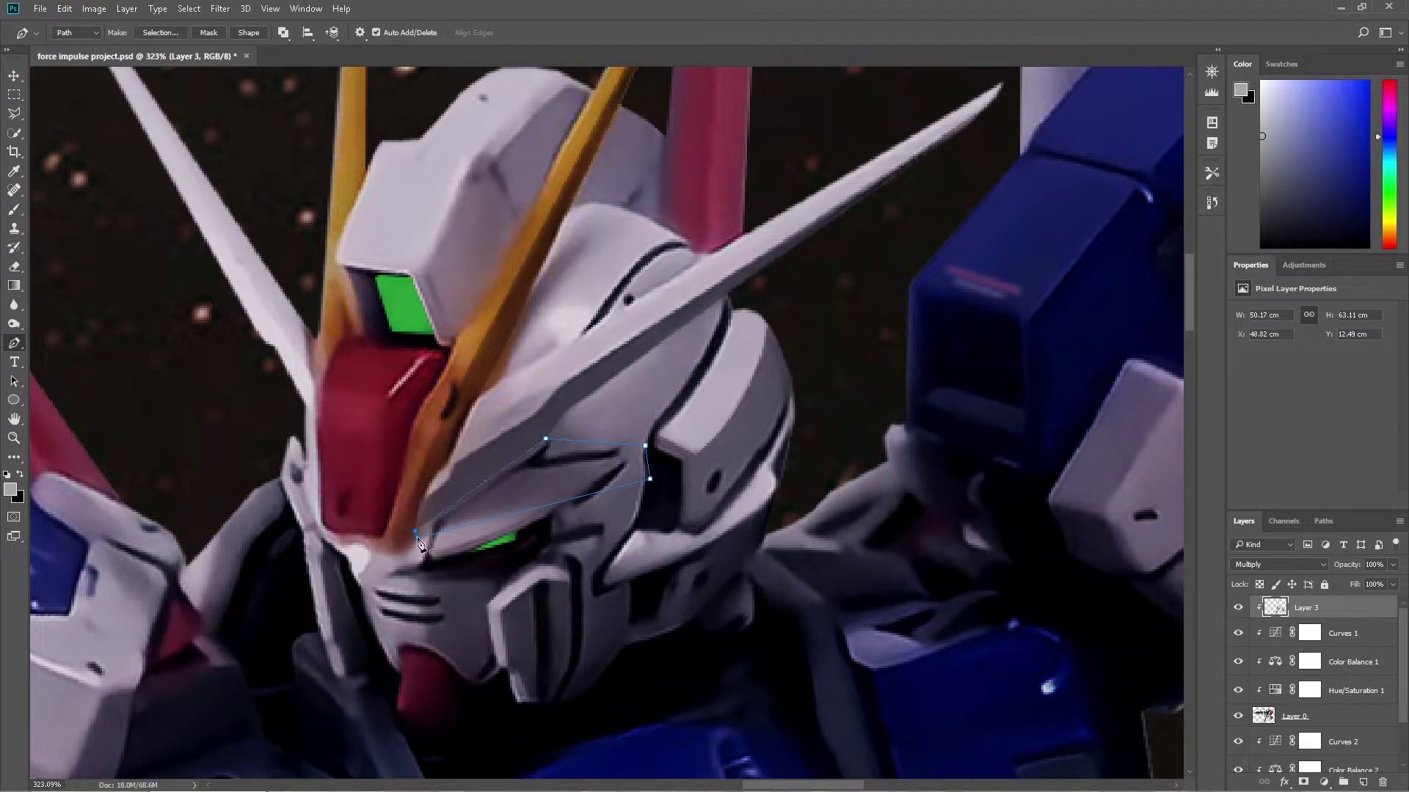
pyautogui.press('b')
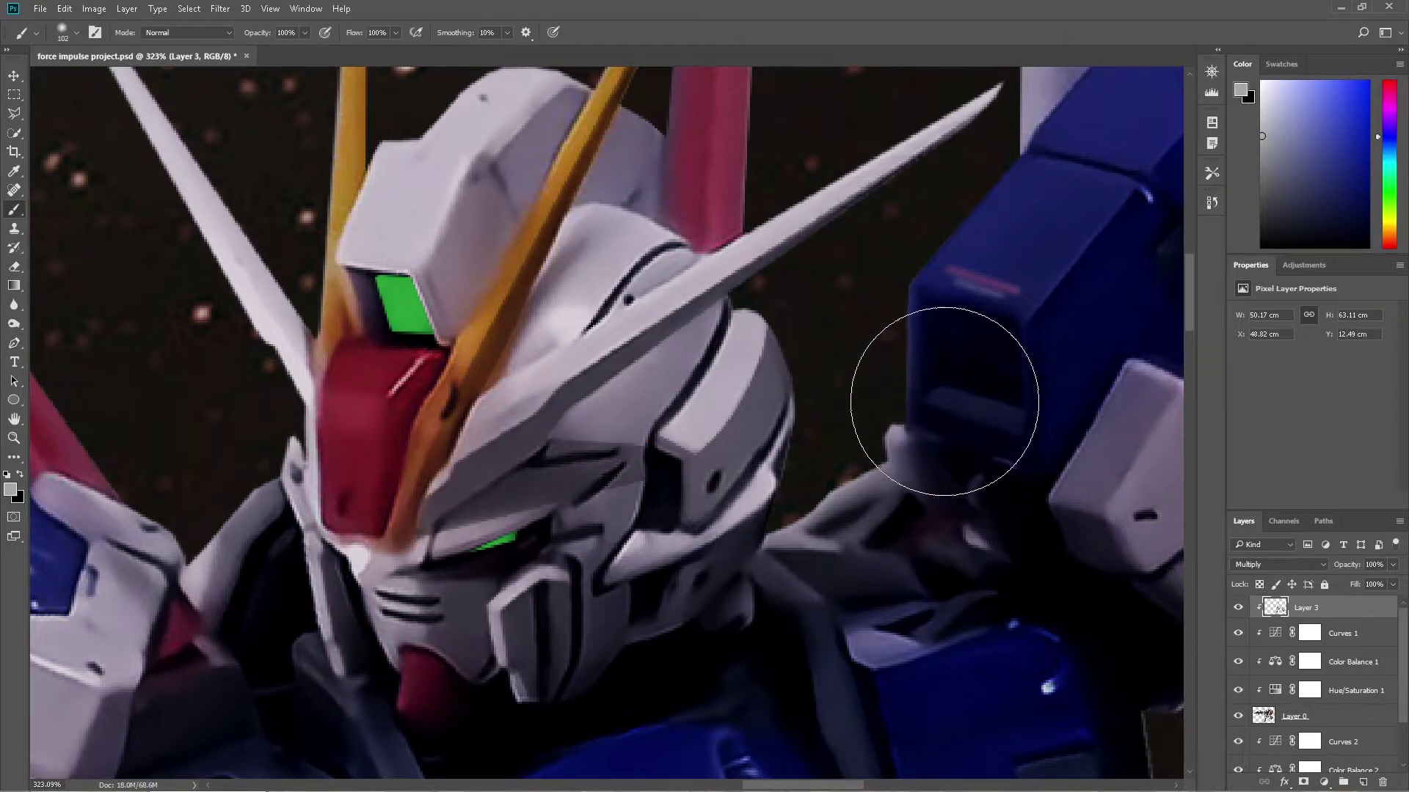
pyautogui.scroll(2, 954, 366)
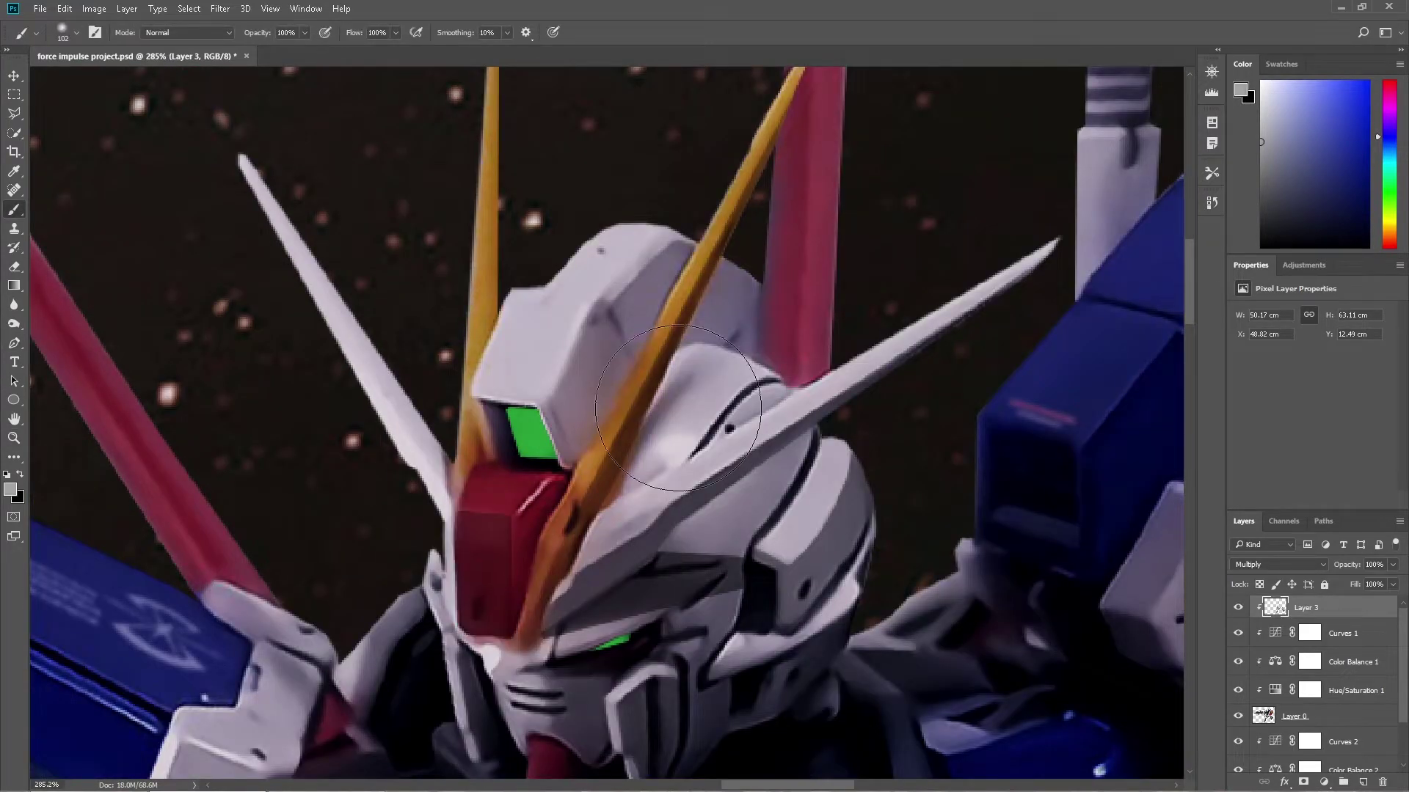
pyautogui.click(1263, 179)
pyautogui.hotkey('alt', 'BackSpace')
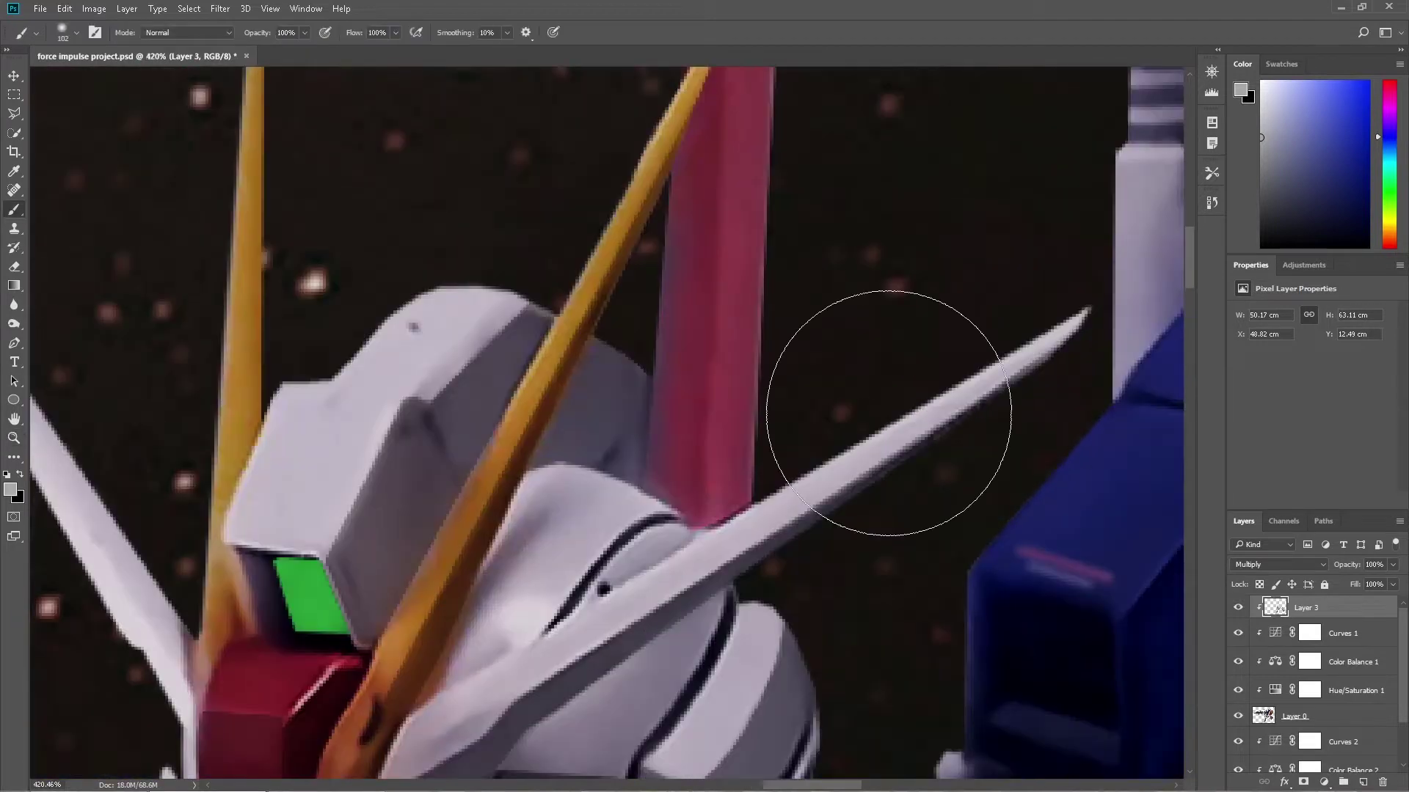
# Make a selection of the blue shoulder armour, then zoom out to view the whole head
pyautogui.press('p')
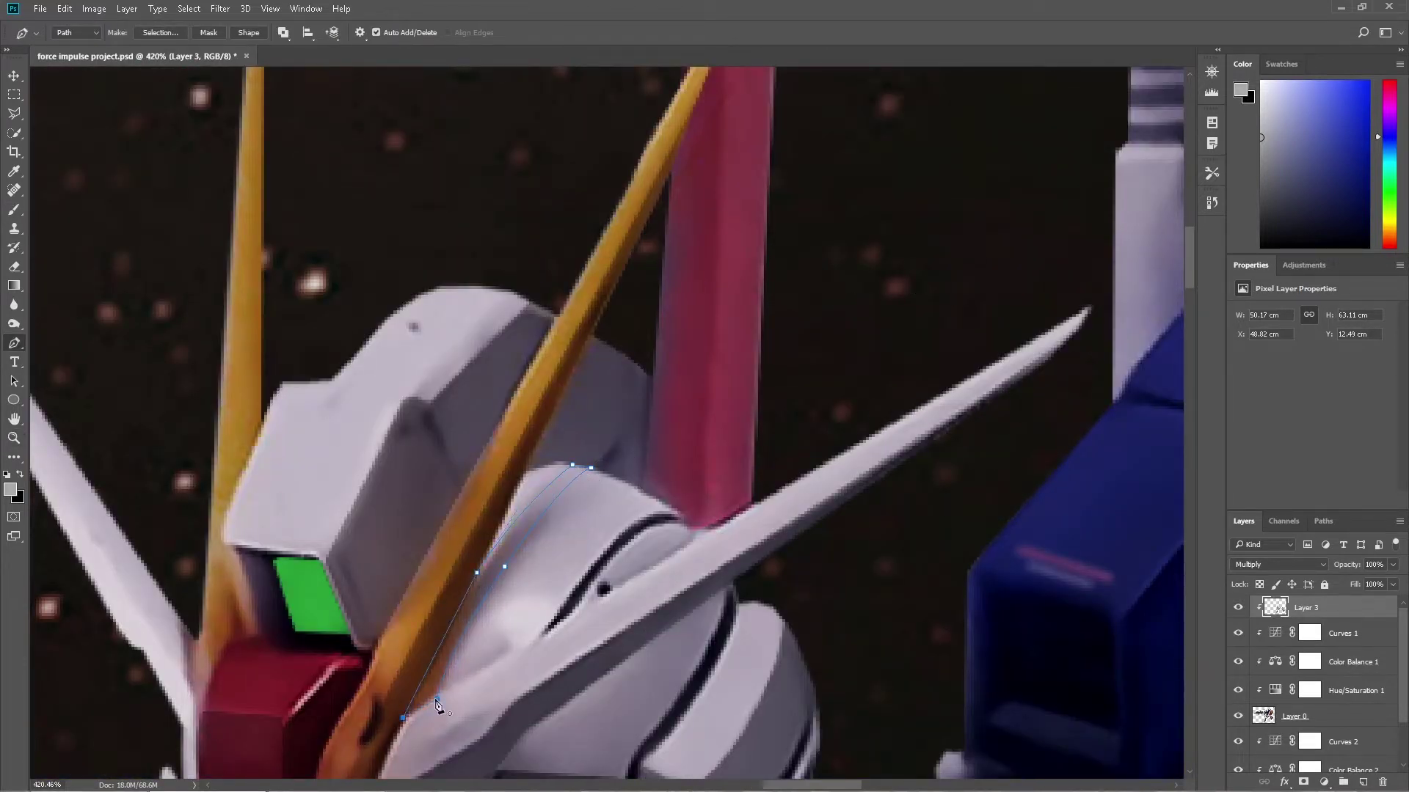
pyautogui.hotkey('ctrl', 'Return')
pyautogui.press('b')
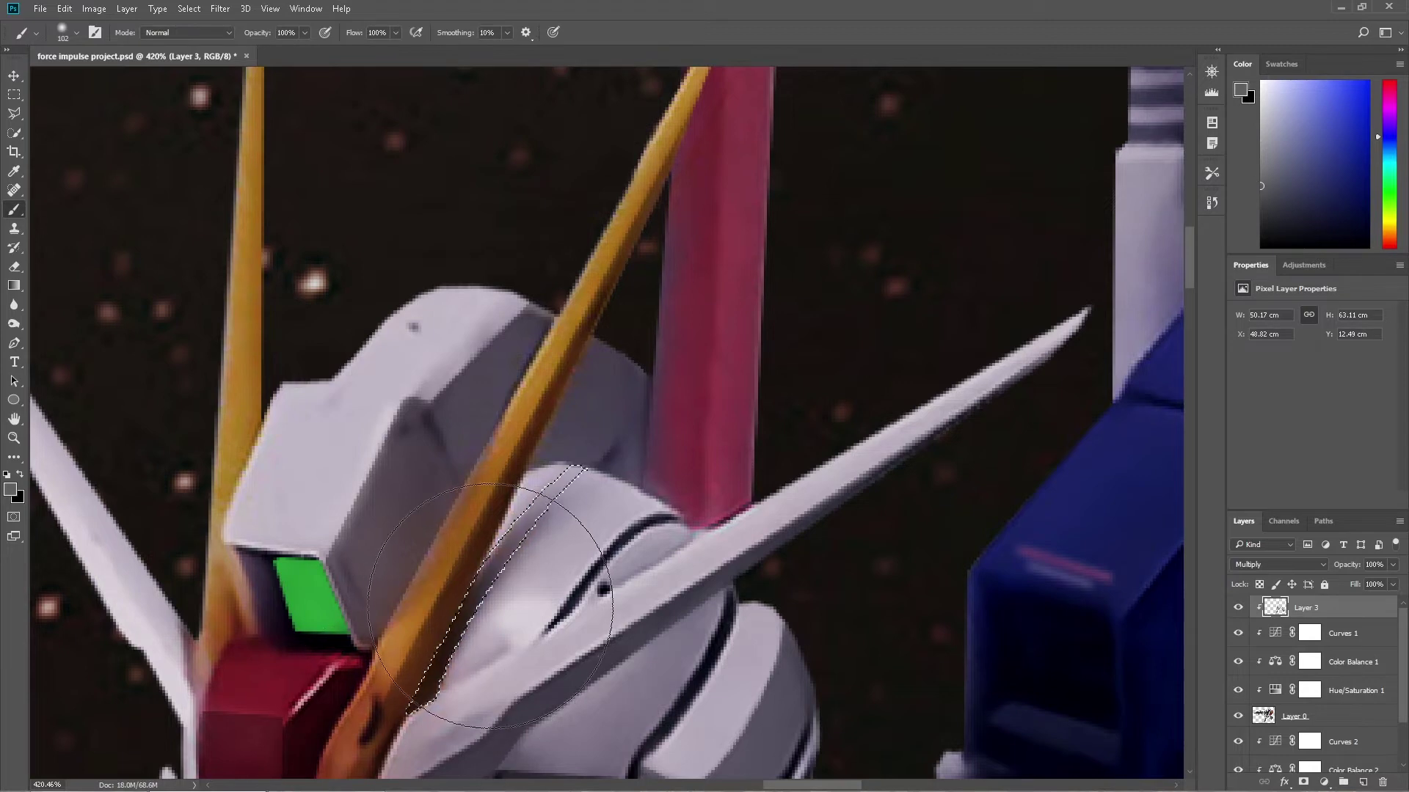
pyautogui.press('z')
pyautogui.moveTo(1006, 403)
pyautogui.mouseDown()
pyautogui.moveTo(892, 431)
pyautogui.moveTo(1027, 433)
pyautogui.mouseUp()
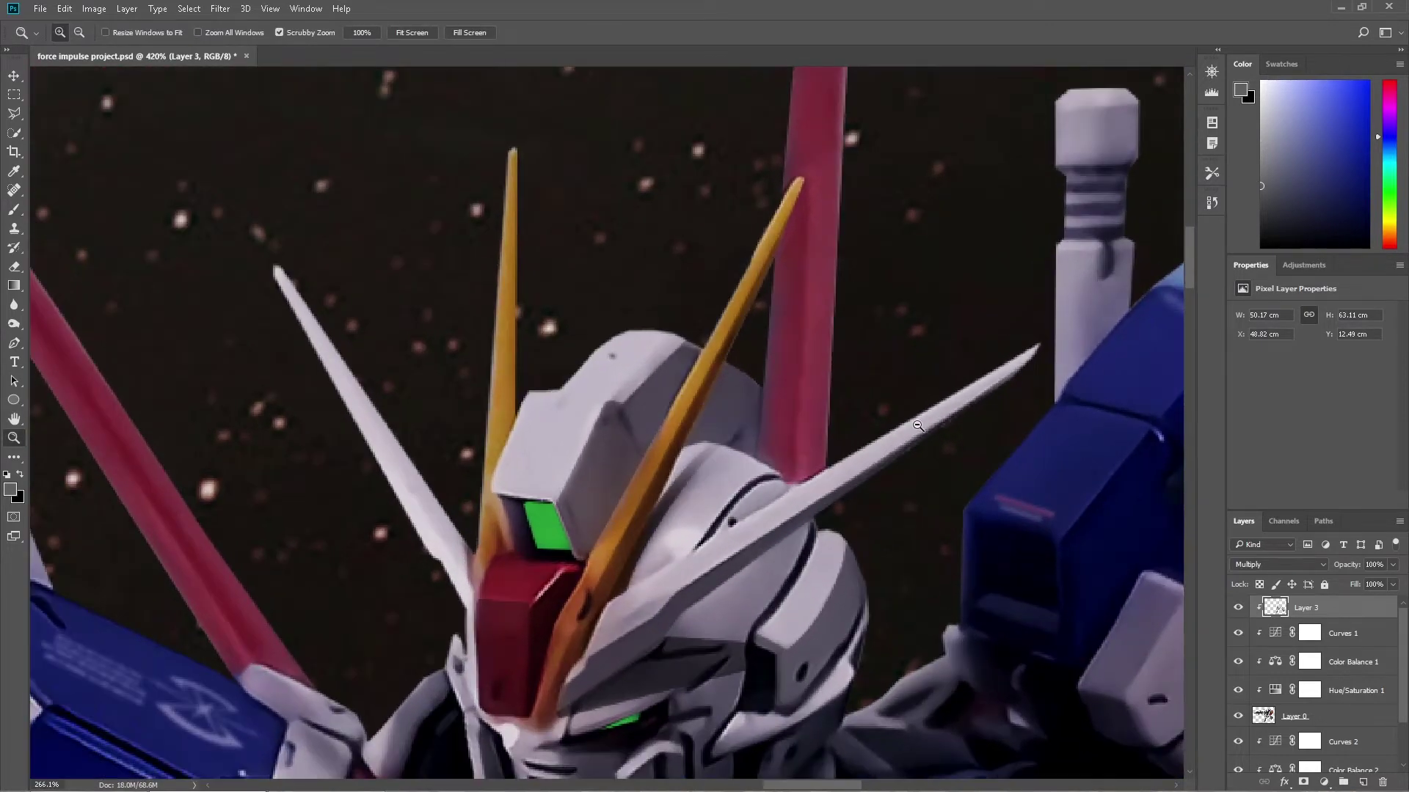
pyautogui.press('p')
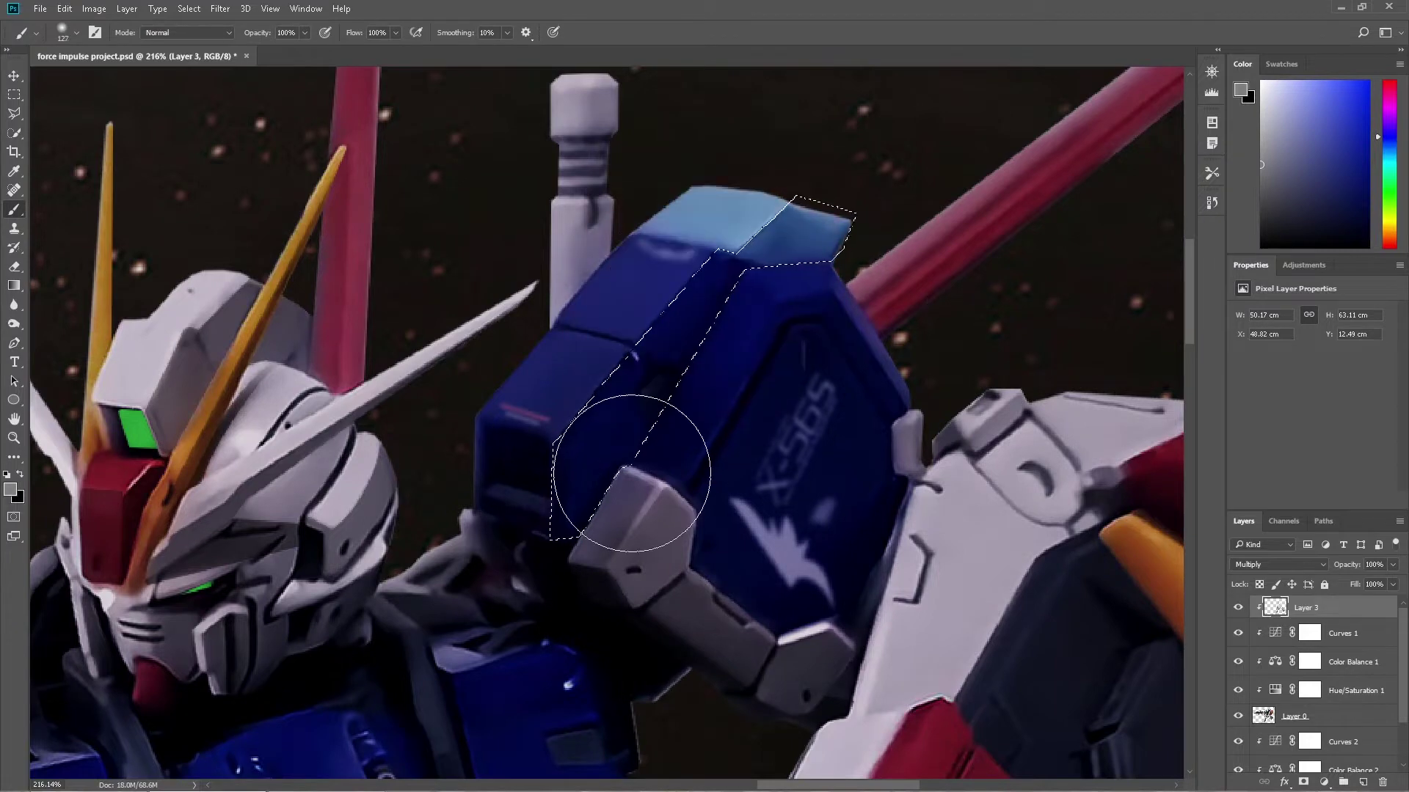
# Shade the shoulder armour darker and make a selection of the traced shield cross
pyautogui.moveTo(632, 474); pyautogui.dragTo(559, 517)
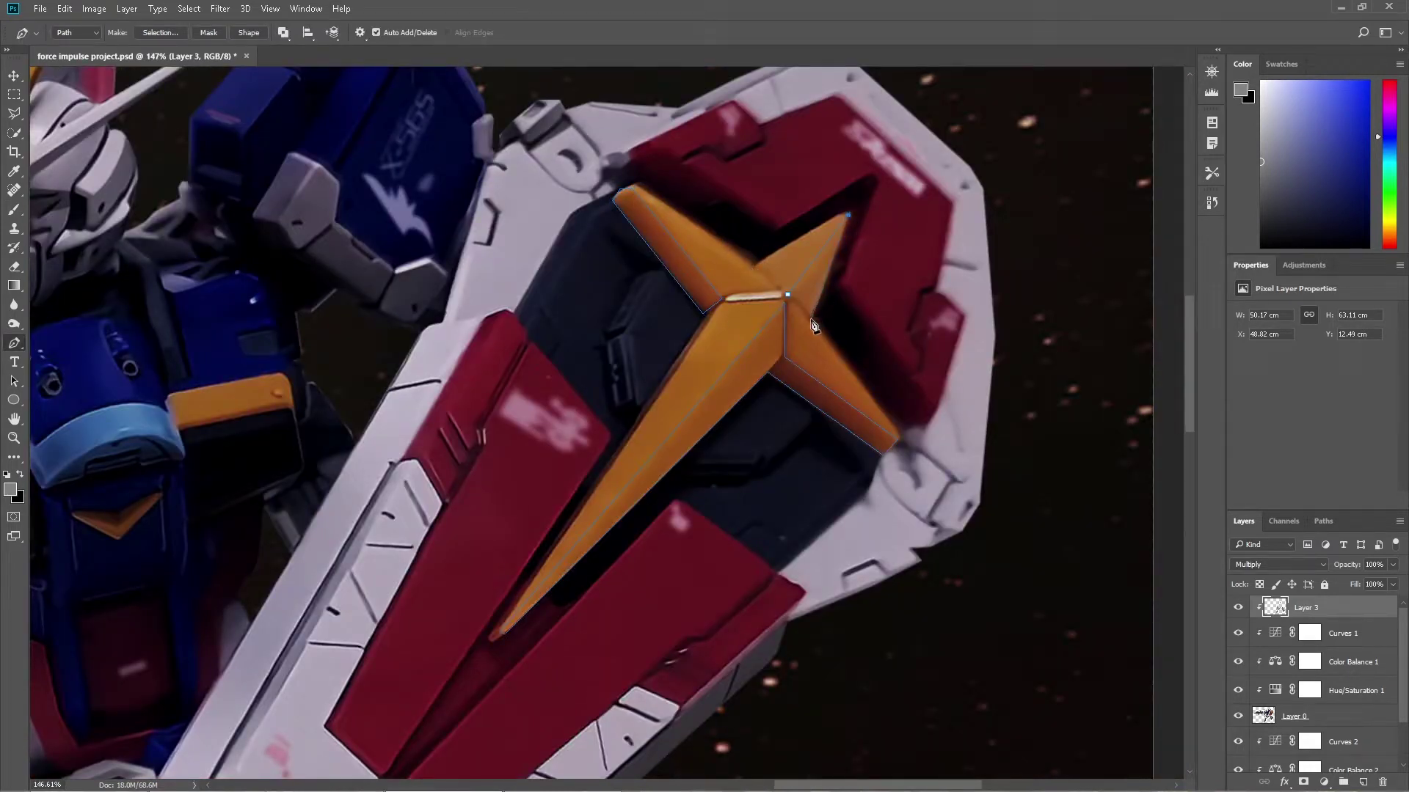
pyautogui.hotkey('ctrl', 'Return')
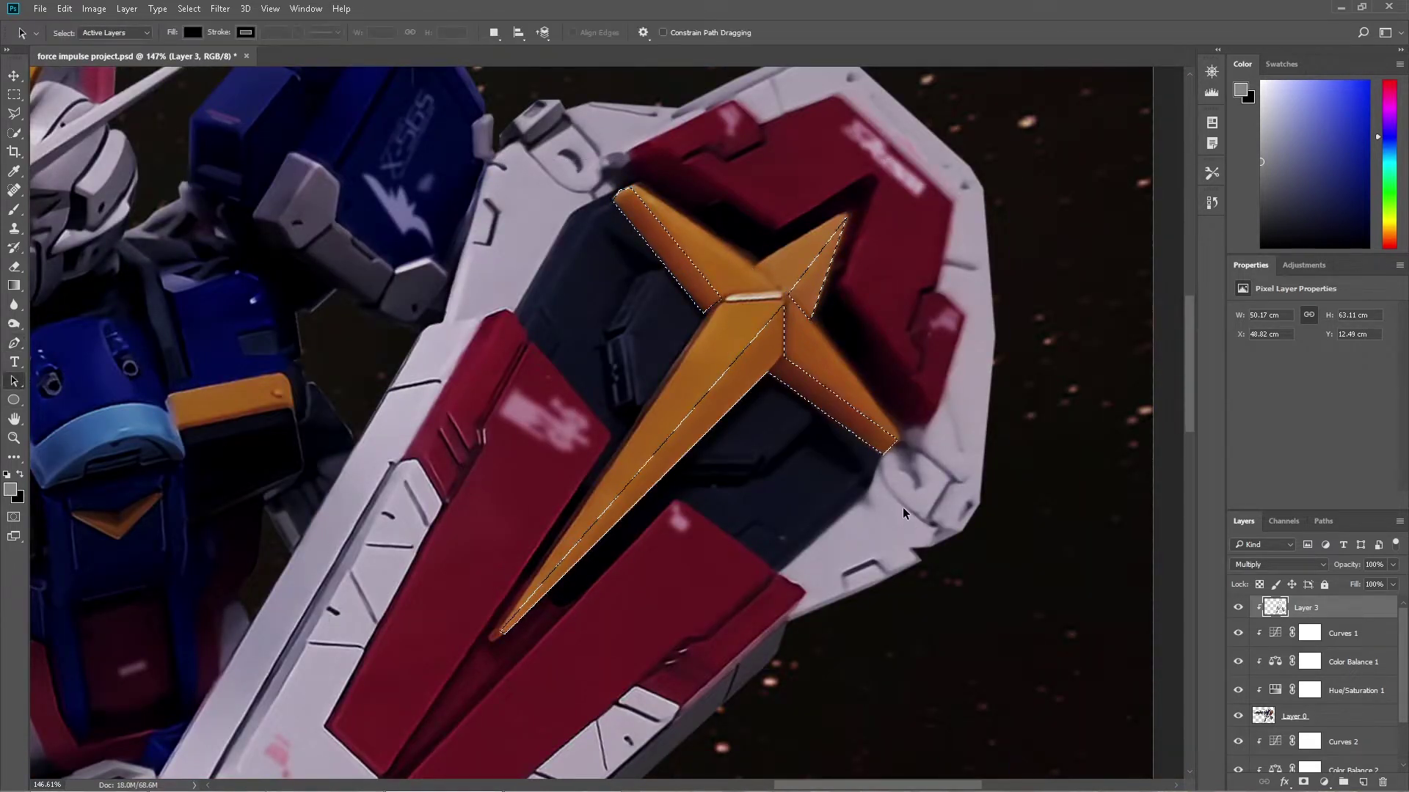
pyautogui.press('b')
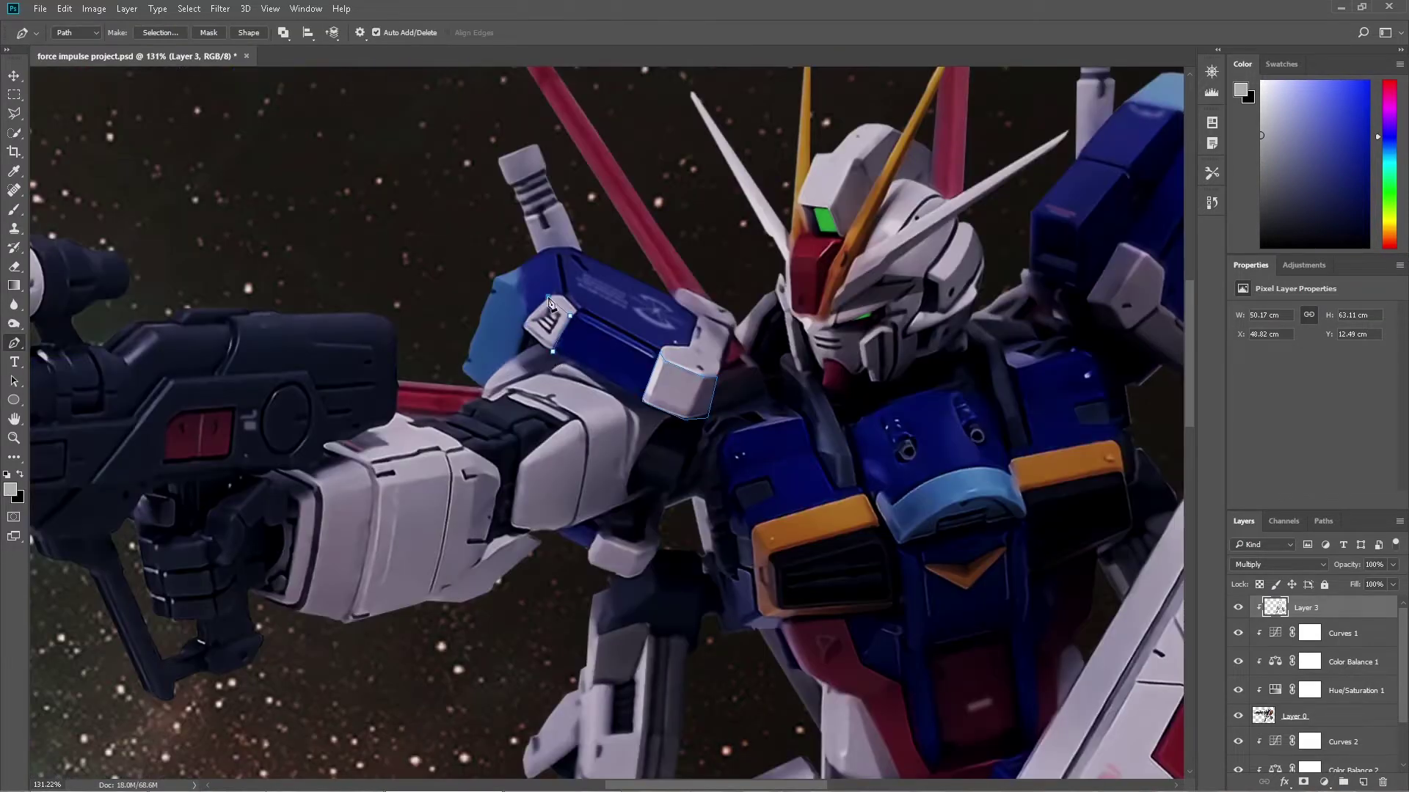
pyautogui.press('Escape')
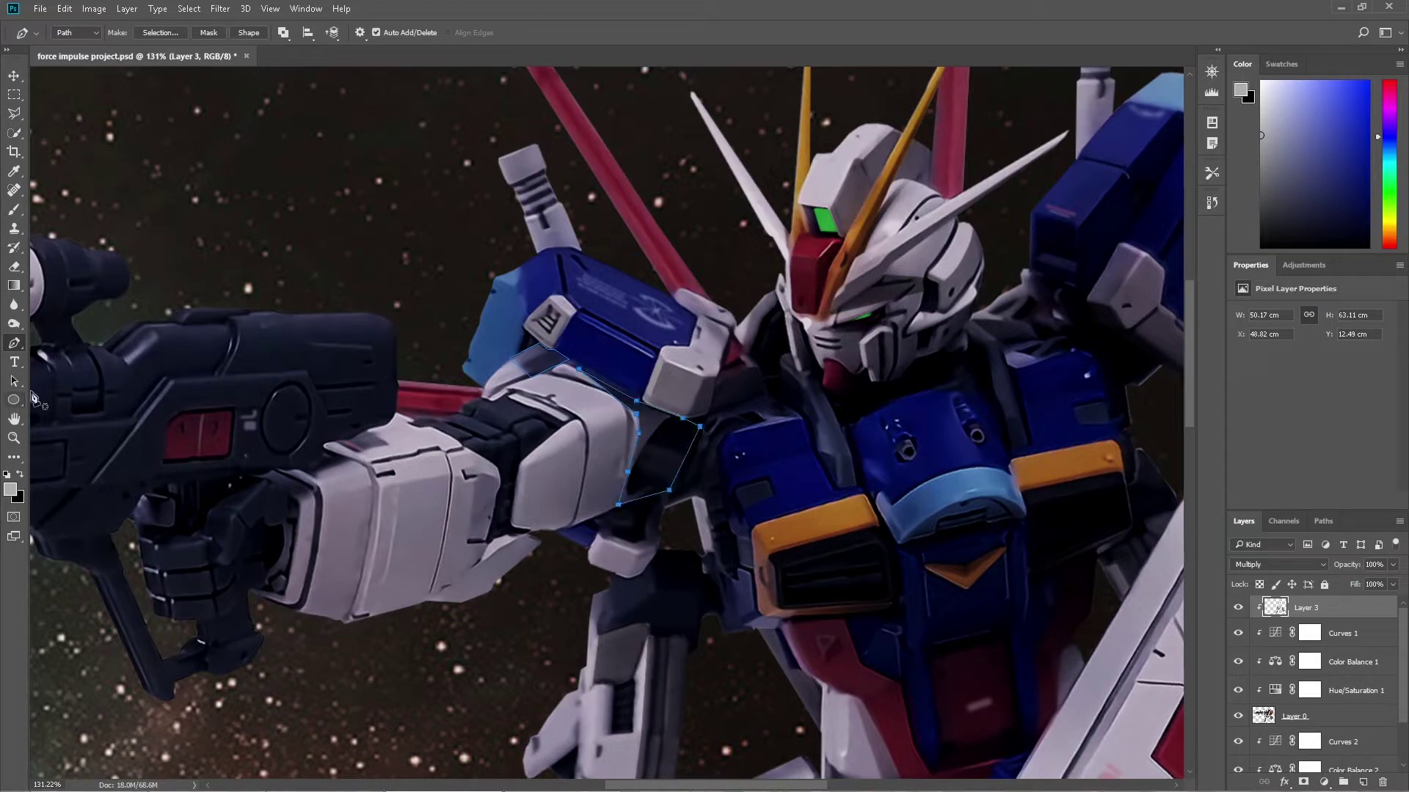
# Pick a light grey paint colour and shade the first traced forearm plate
pyautogui.press('b')
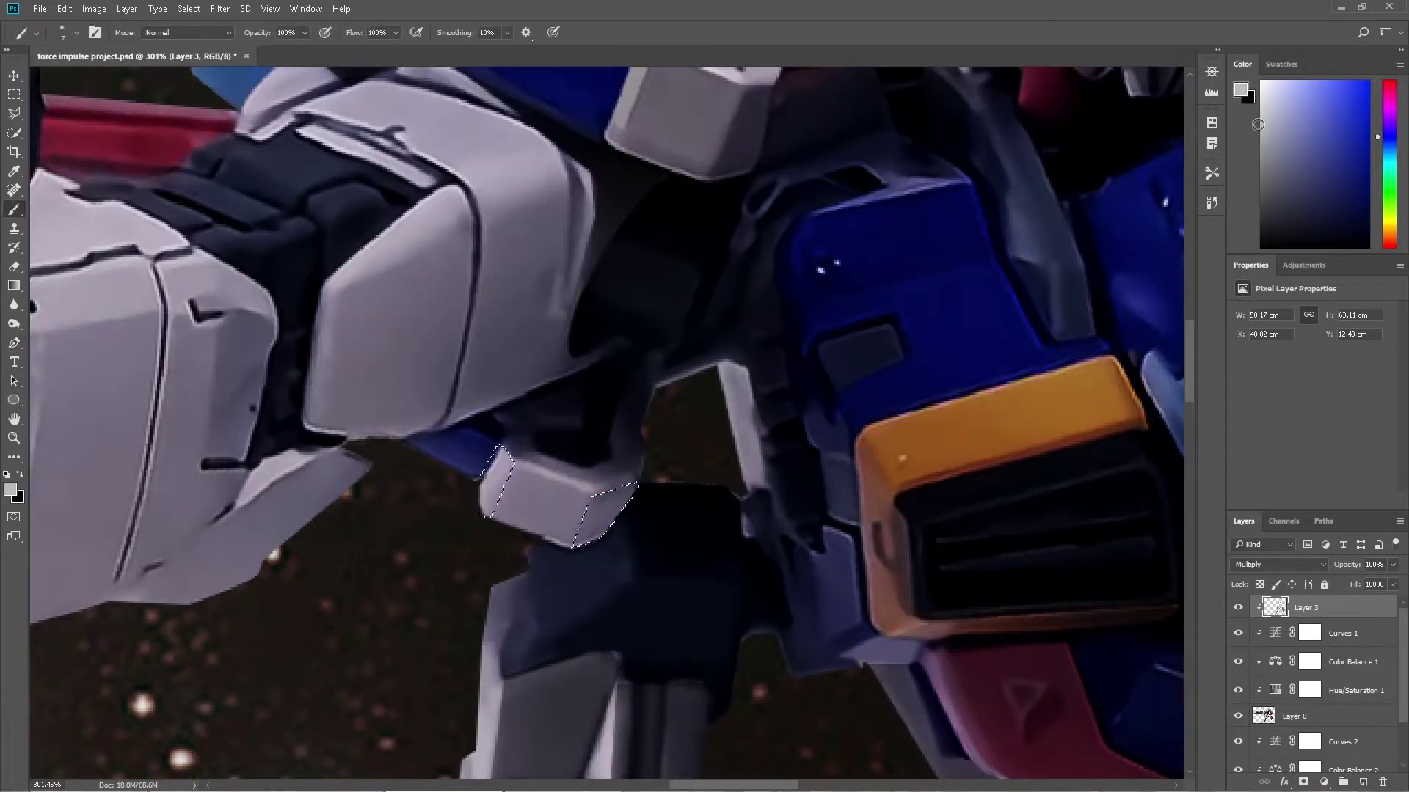
pyautogui.click(1255, 151)
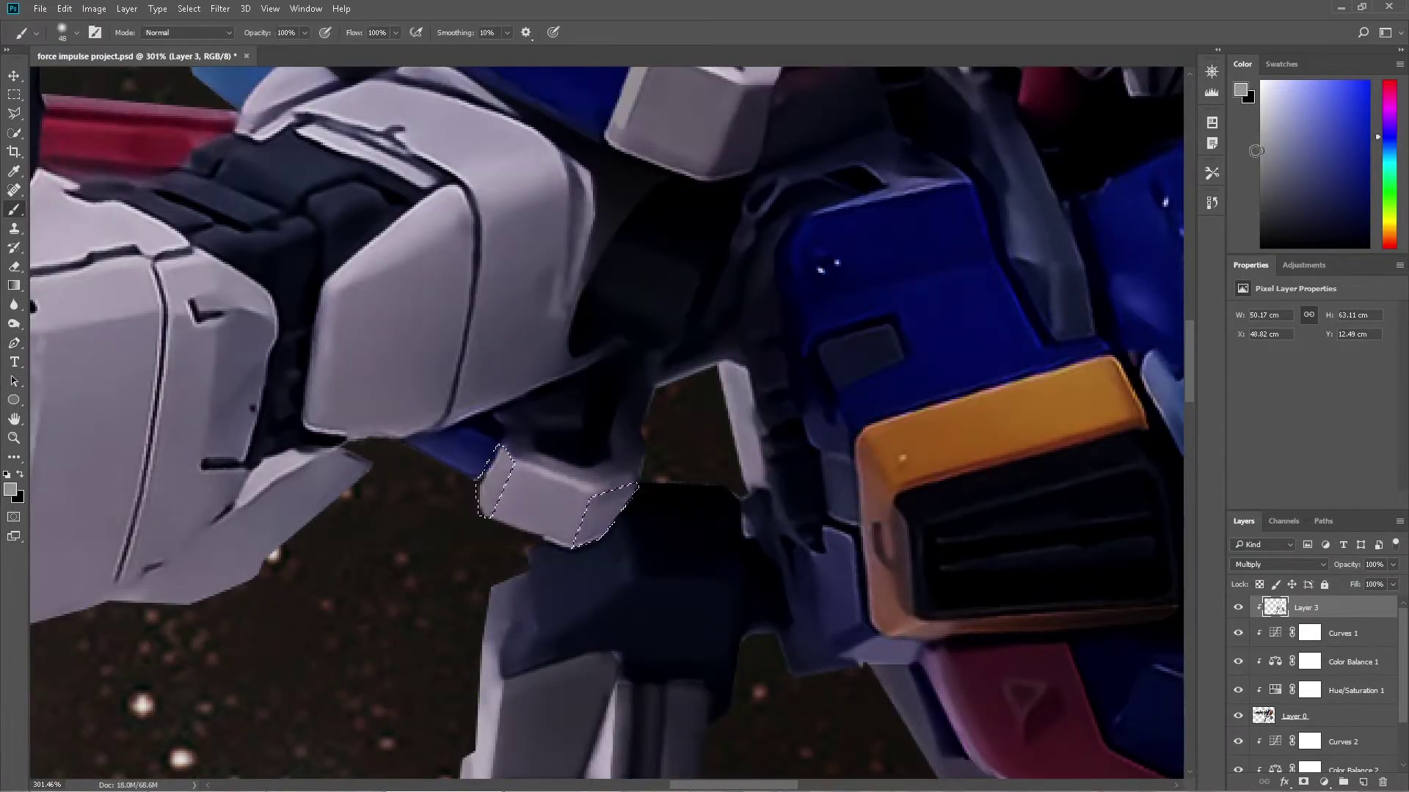
pyautogui.hotkey('ctrl', 'd')
pyautogui.press('p')
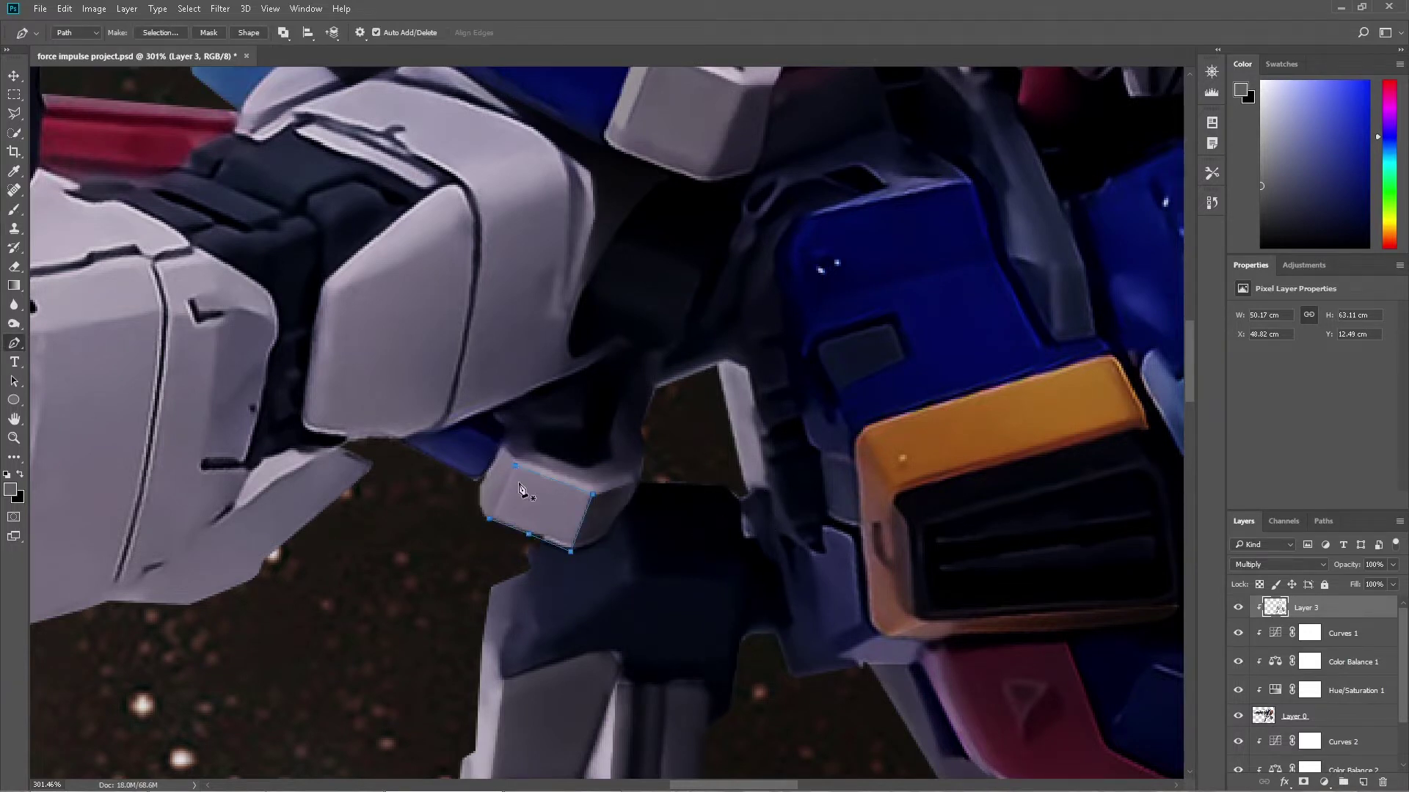
pyautogui.hotkey('ctrl', 'd')
pyautogui.press('b')
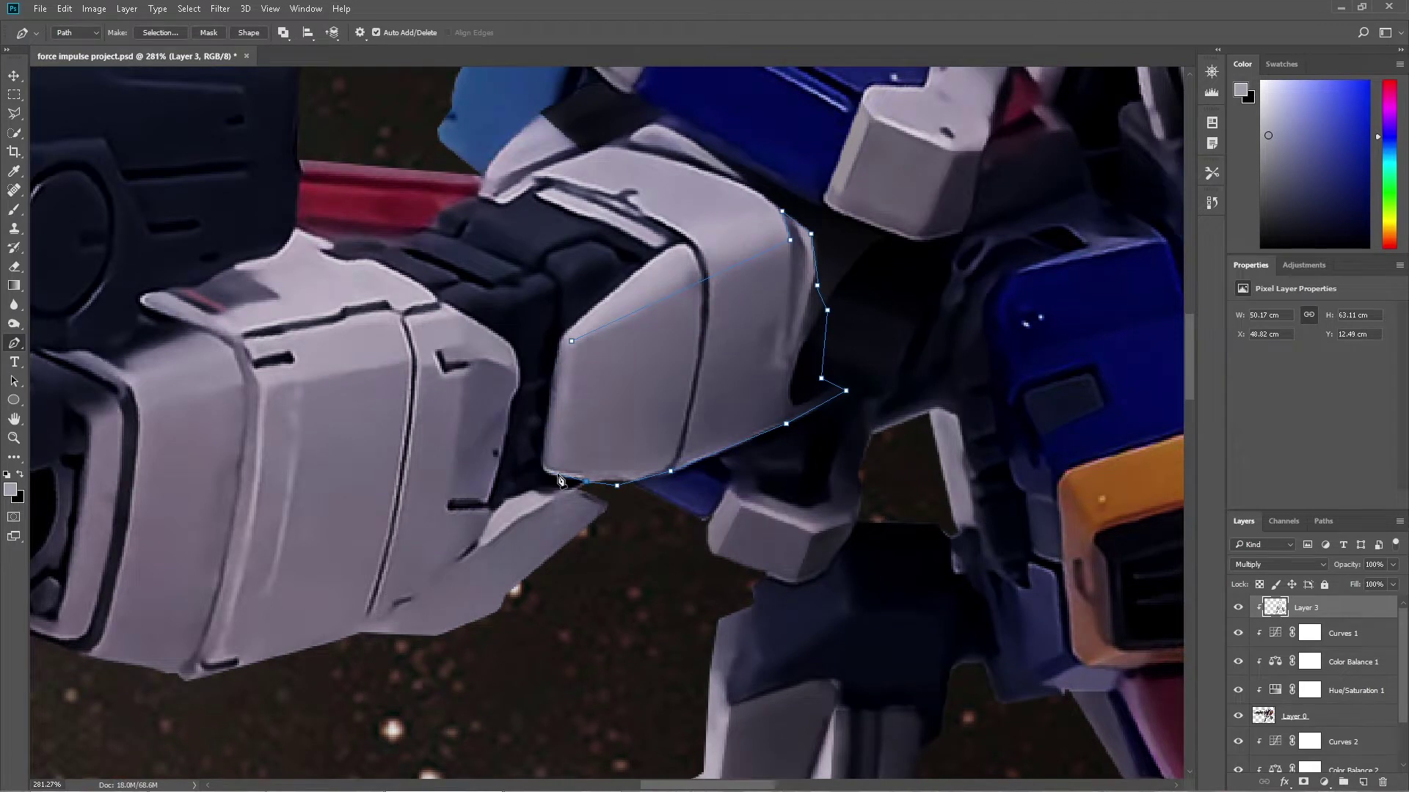
pyautogui.hotkey('ctrl', 'Return')
pyautogui.hotkey('ctrl', 'd')
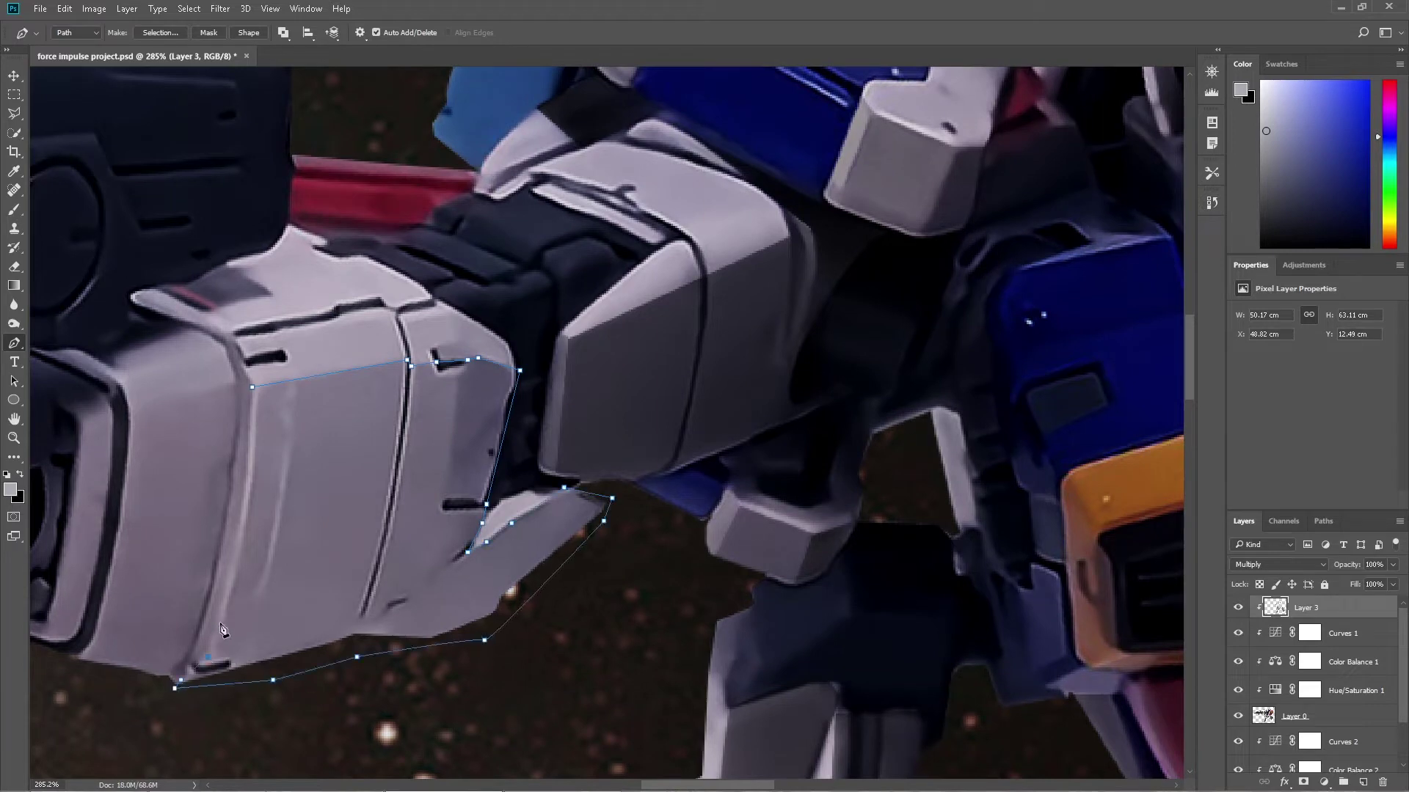
# Paint inside the forearm plate selection, then discard the unfinished outline
pyautogui.hotkey('ctrl', 'Return')
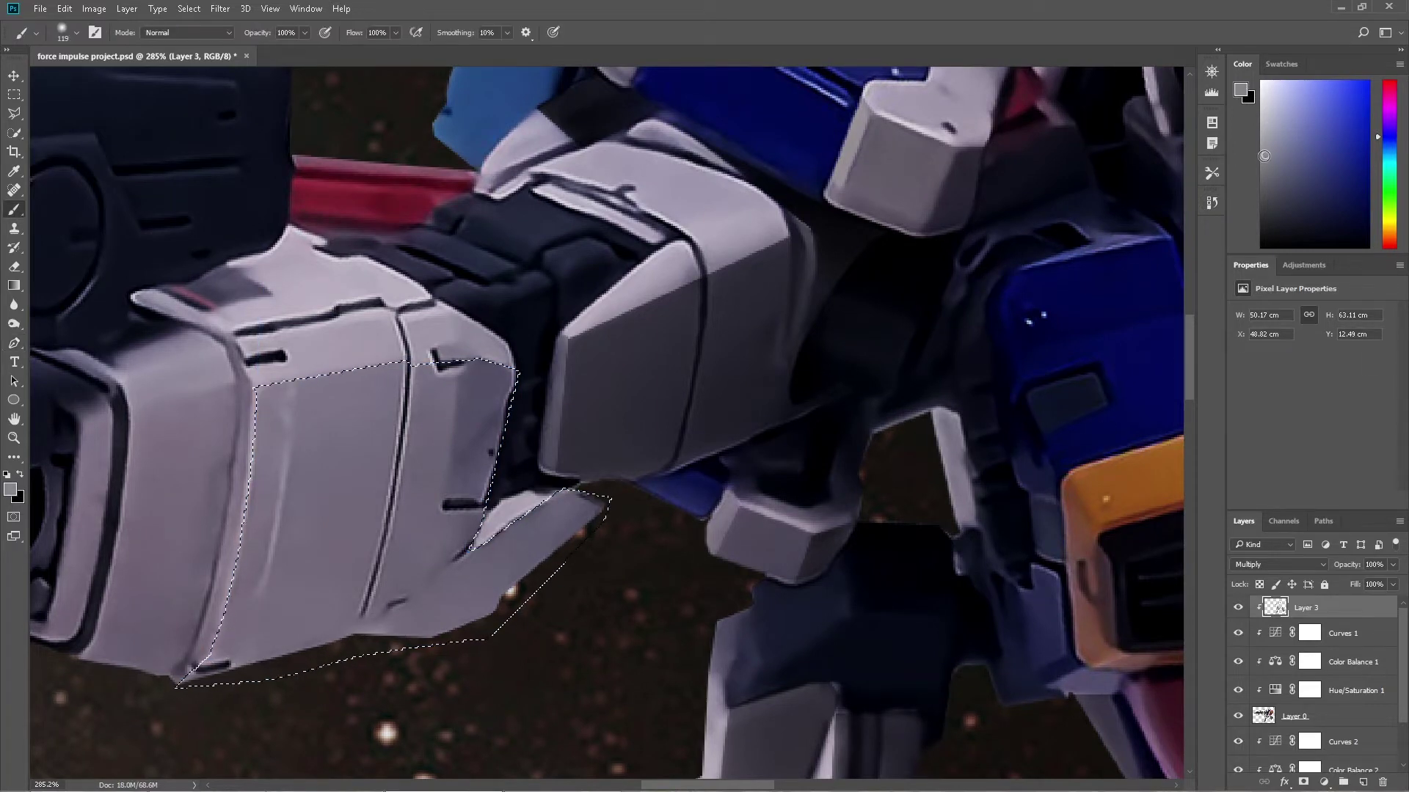
pyautogui.press('b')
pyautogui.scroll(-3, 843, 565)
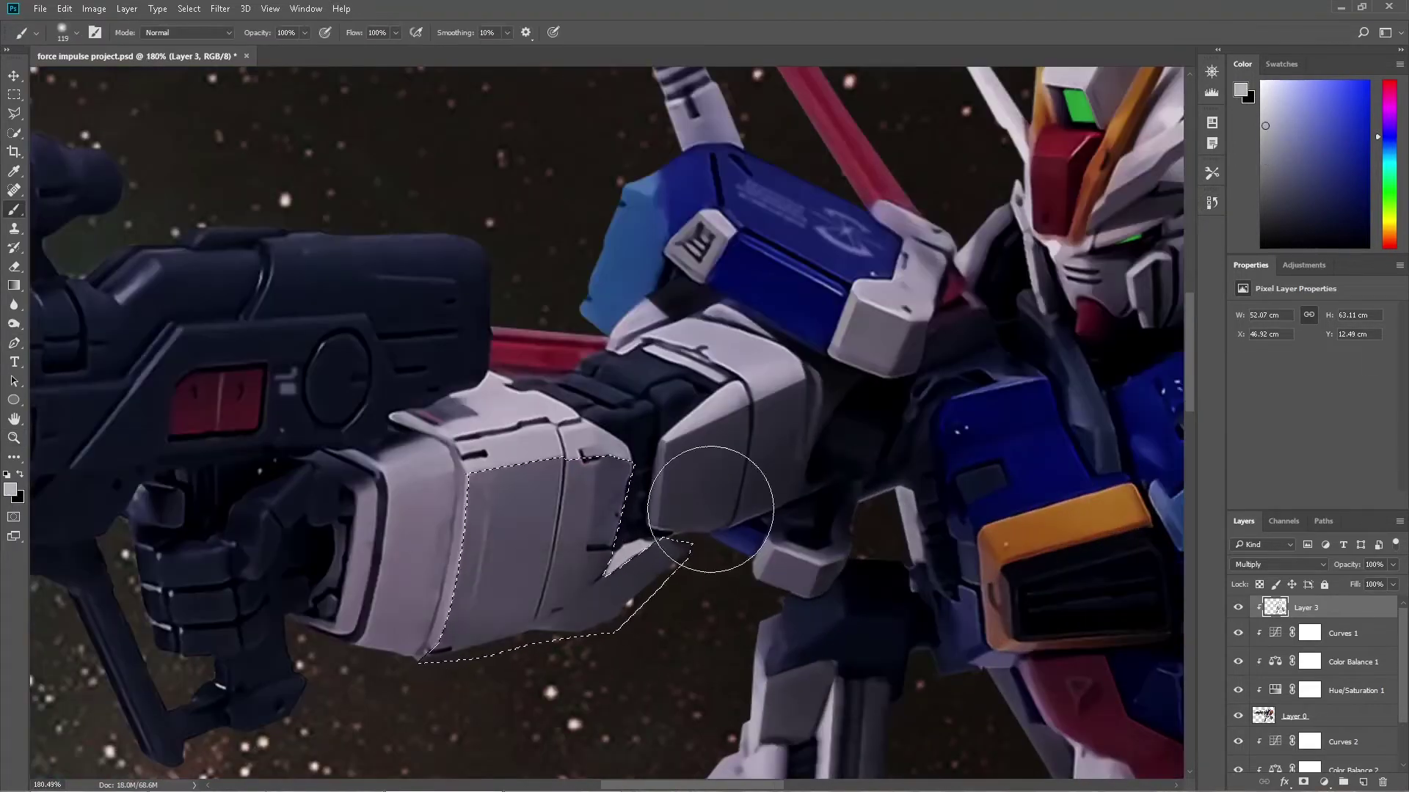
pyautogui.hotkey('ctrl', 'd')
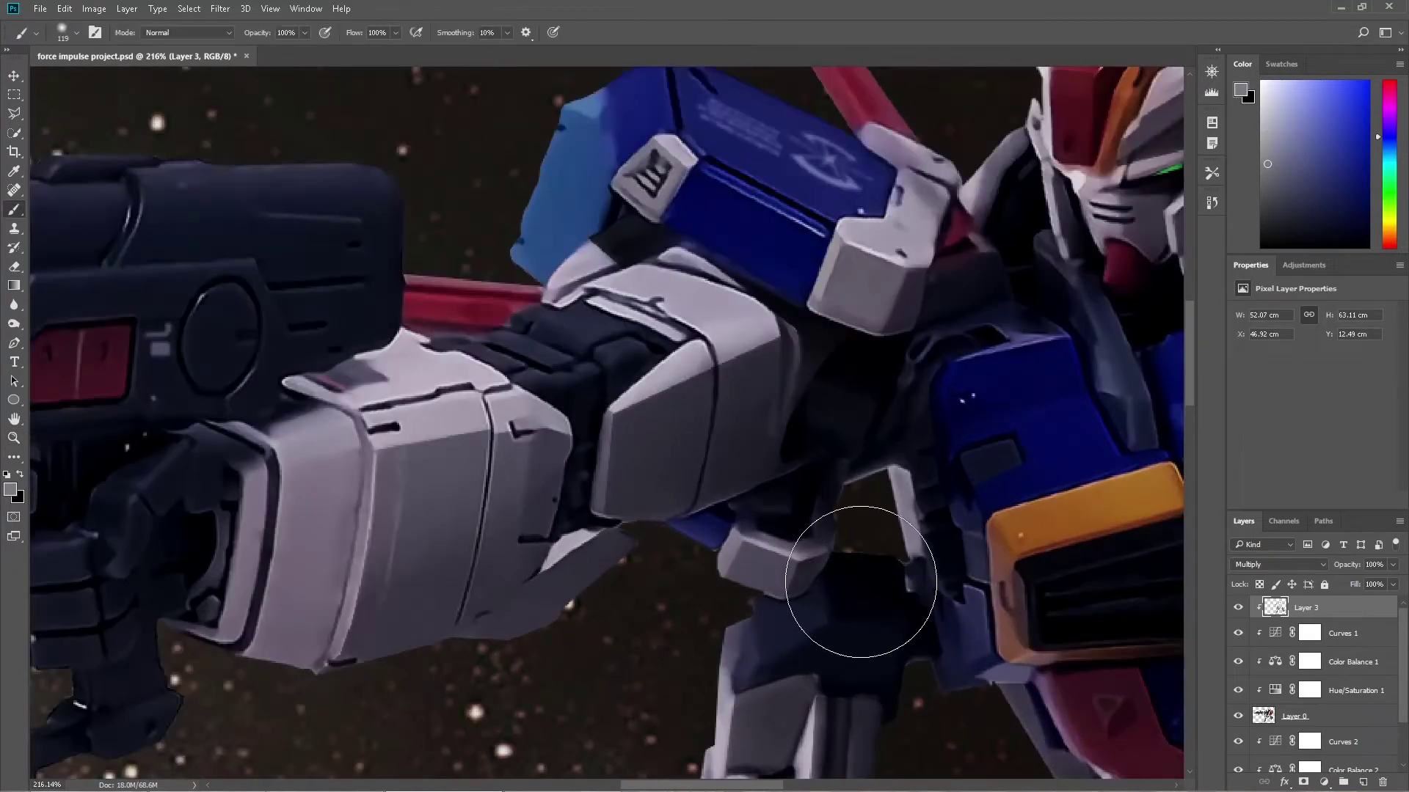
pyautogui.scroll(2, 851, 576)
pyautogui.press('p')
pyautogui.press('Return')
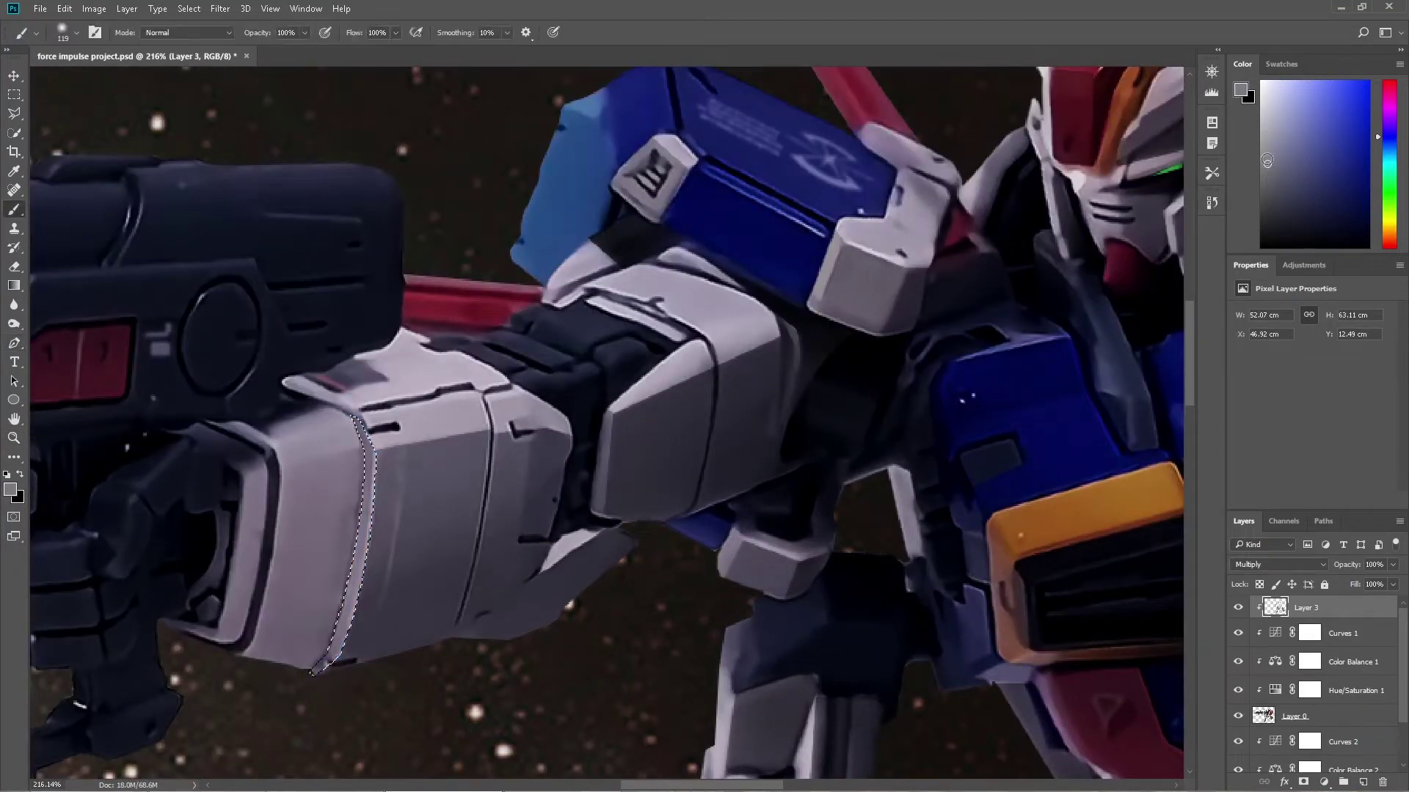
# Shade the next traced arm plate through its selection
pyautogui.scroll(2, 697, 660)
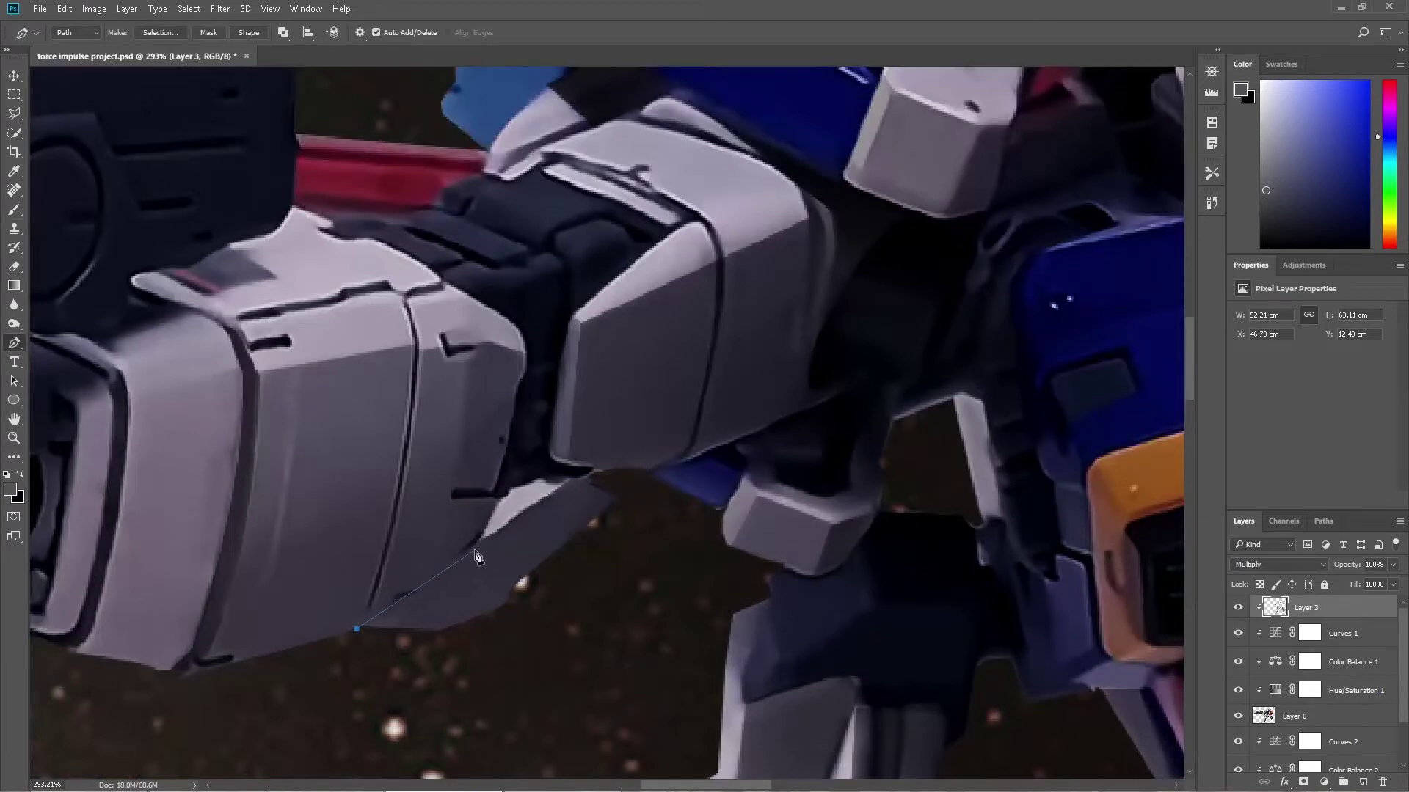
pyautogui.hotkey('ctrl', 'Return')
pyautogui.press('b')
pyautogui.scroll(-5, 780, 471)
pyautogui.scroll(4, 472, 675)
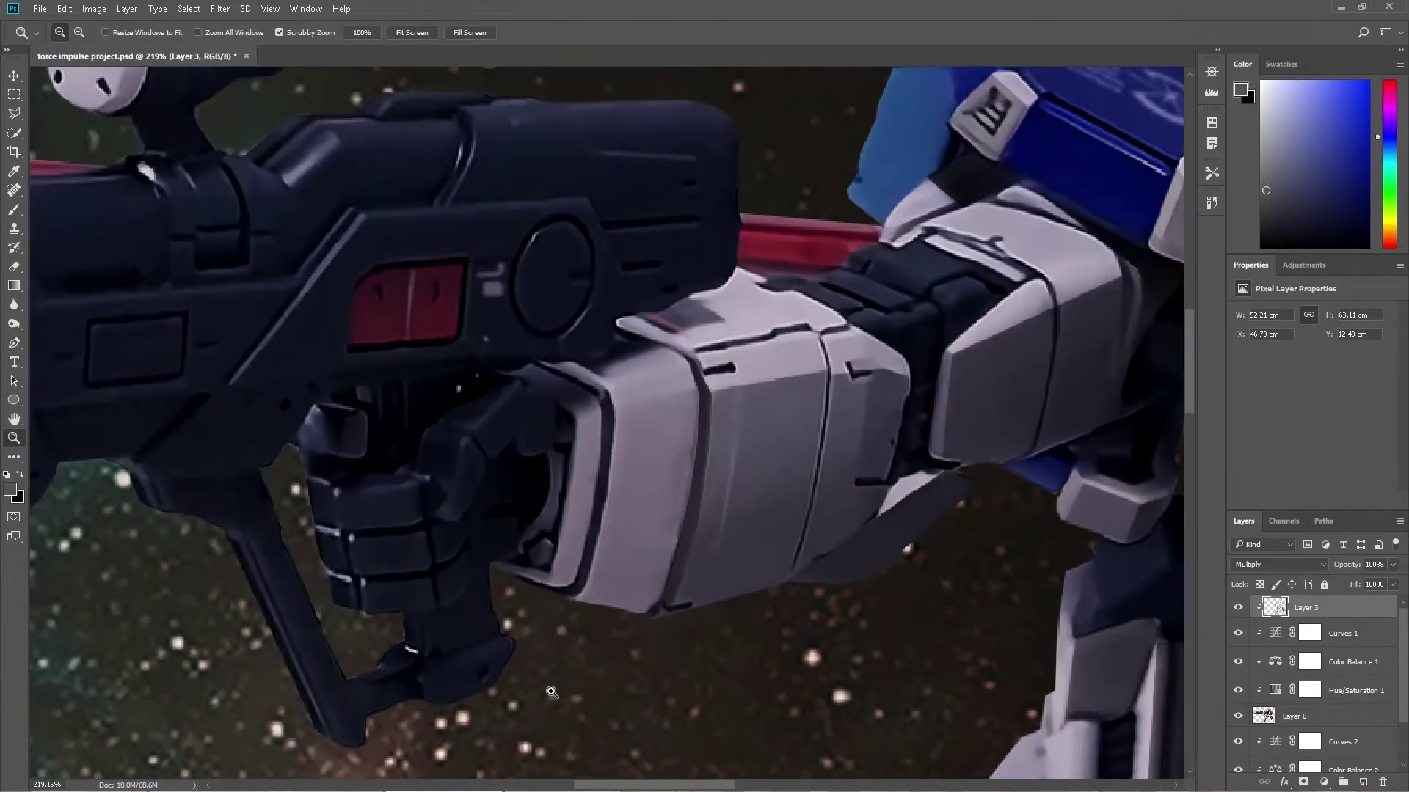
pyautogui.press('p')
# Paint the traced wrist plate lighter, then zoom out and hide Layer 3 to compare
pyautogui.click(581, 377)
pyautogui.click(720, 345)
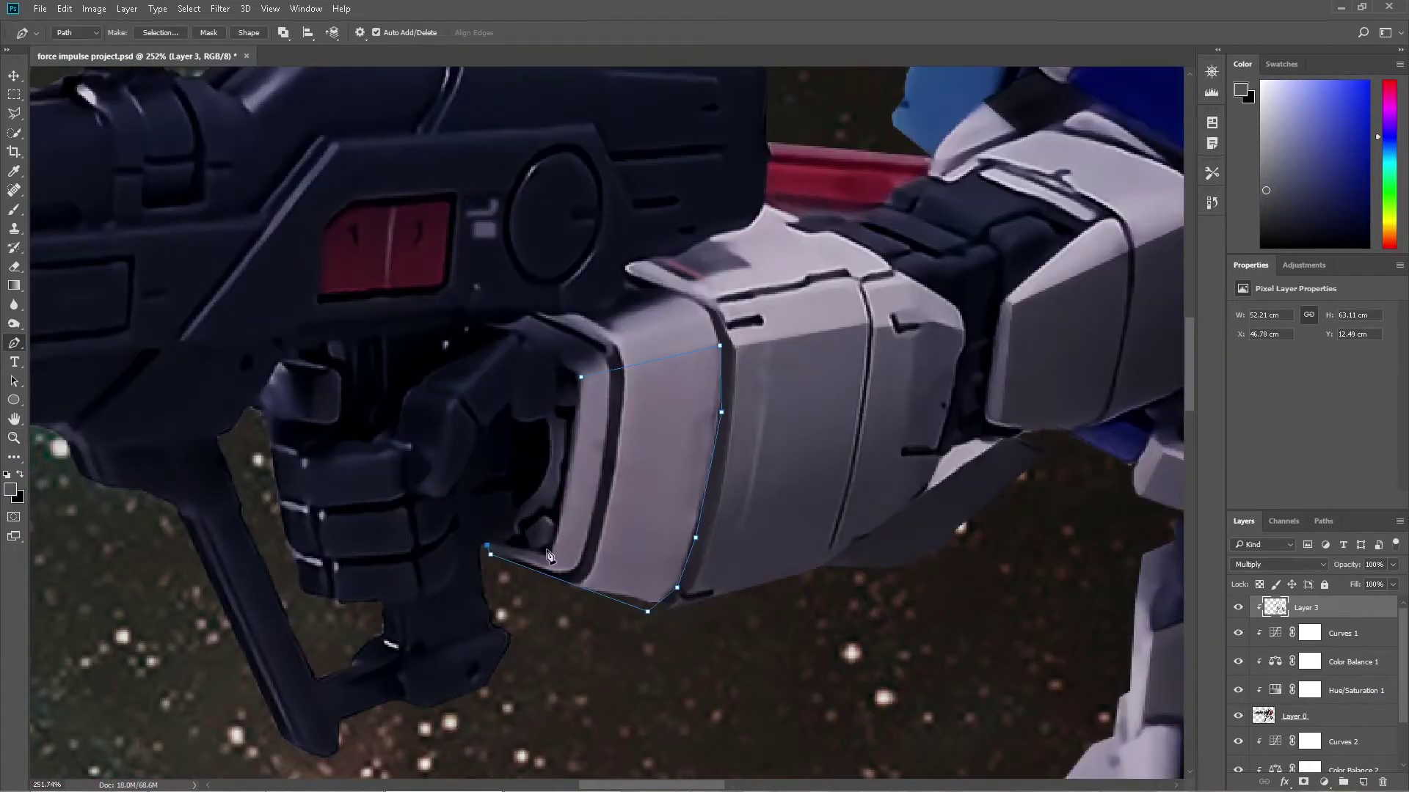
pyautogui.click(552, 549)
pyautogui.click(580, 377)
pyautogui.hotkey('ctrl', 'Return')
pyautogui.press('b')
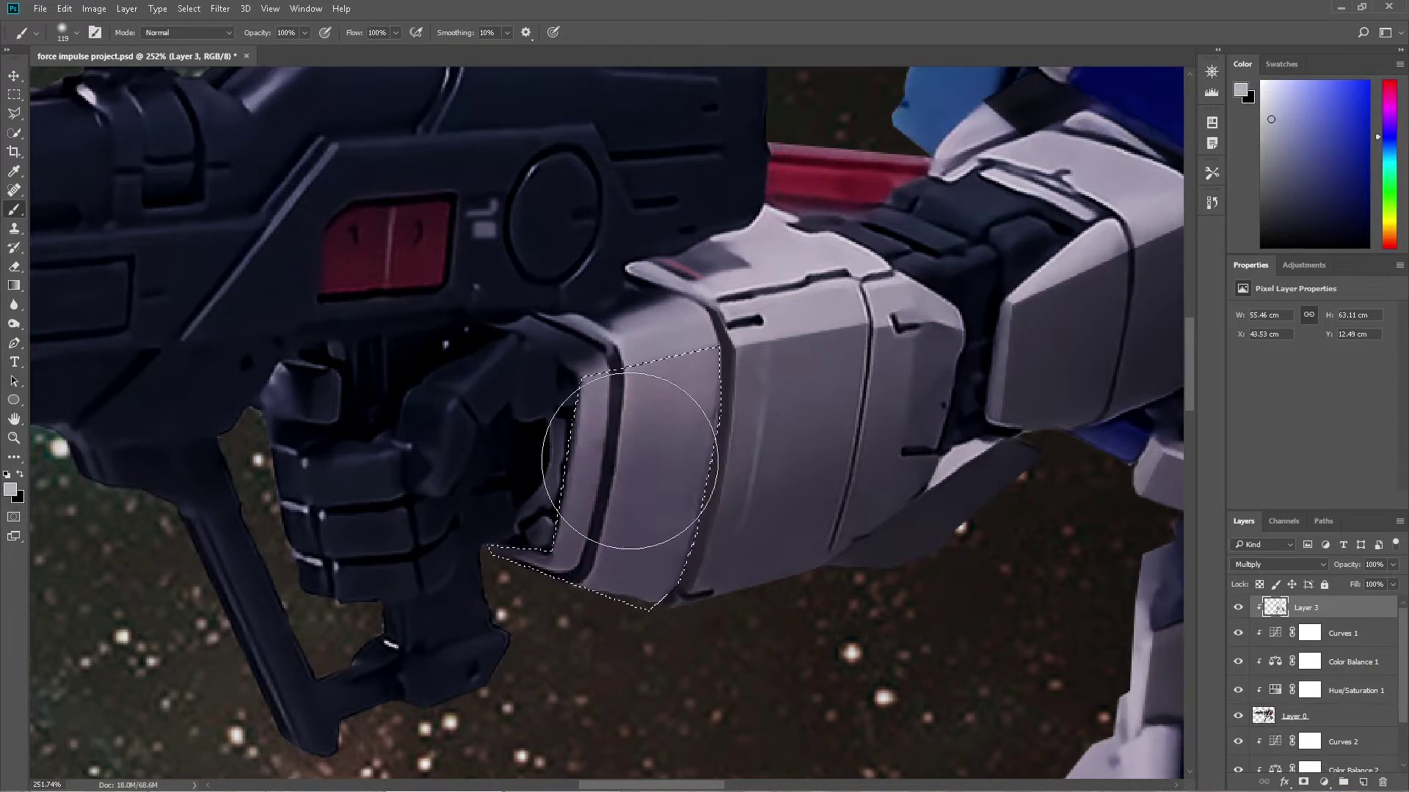
pyautogui.moveTo(629, 461); pyautogui.dragTo(646, 506)
pyautogui.hotkey('ctrl', '0')
pyautogui.click(1237, 607)
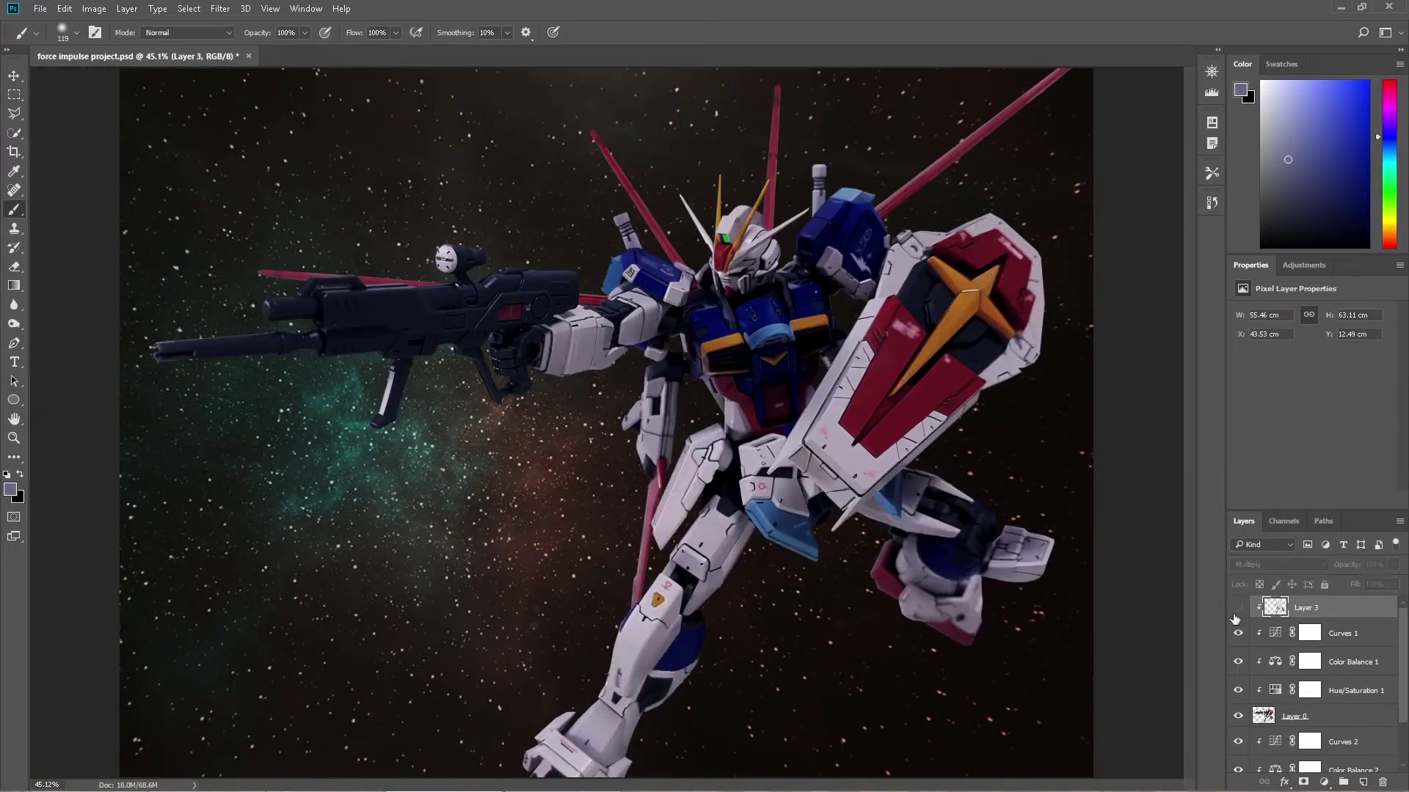
# Show Layer 3 again, load the existing paths and pan to the pink beam sabres
pyautogui.click(1238, 608)
pyautogui.press('a')
pyautogui.scroll(5, 719, 525)
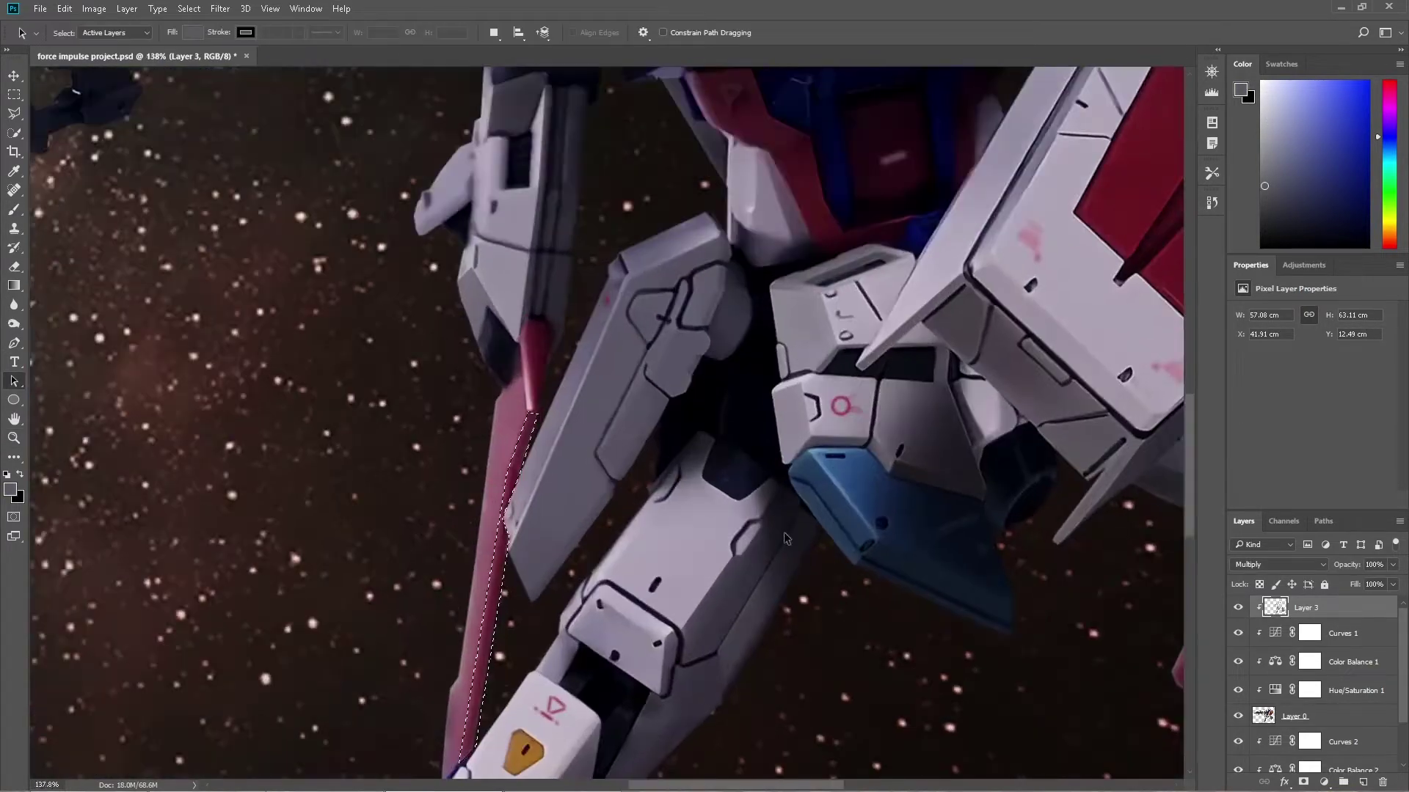
pyautogui.press('b')
pyautogui.moveTo(694, 403); pyautogui.dragTo(767, 220)
pyautogui.moveTo(440, 220); pyautogui.dragTo(807, 624)
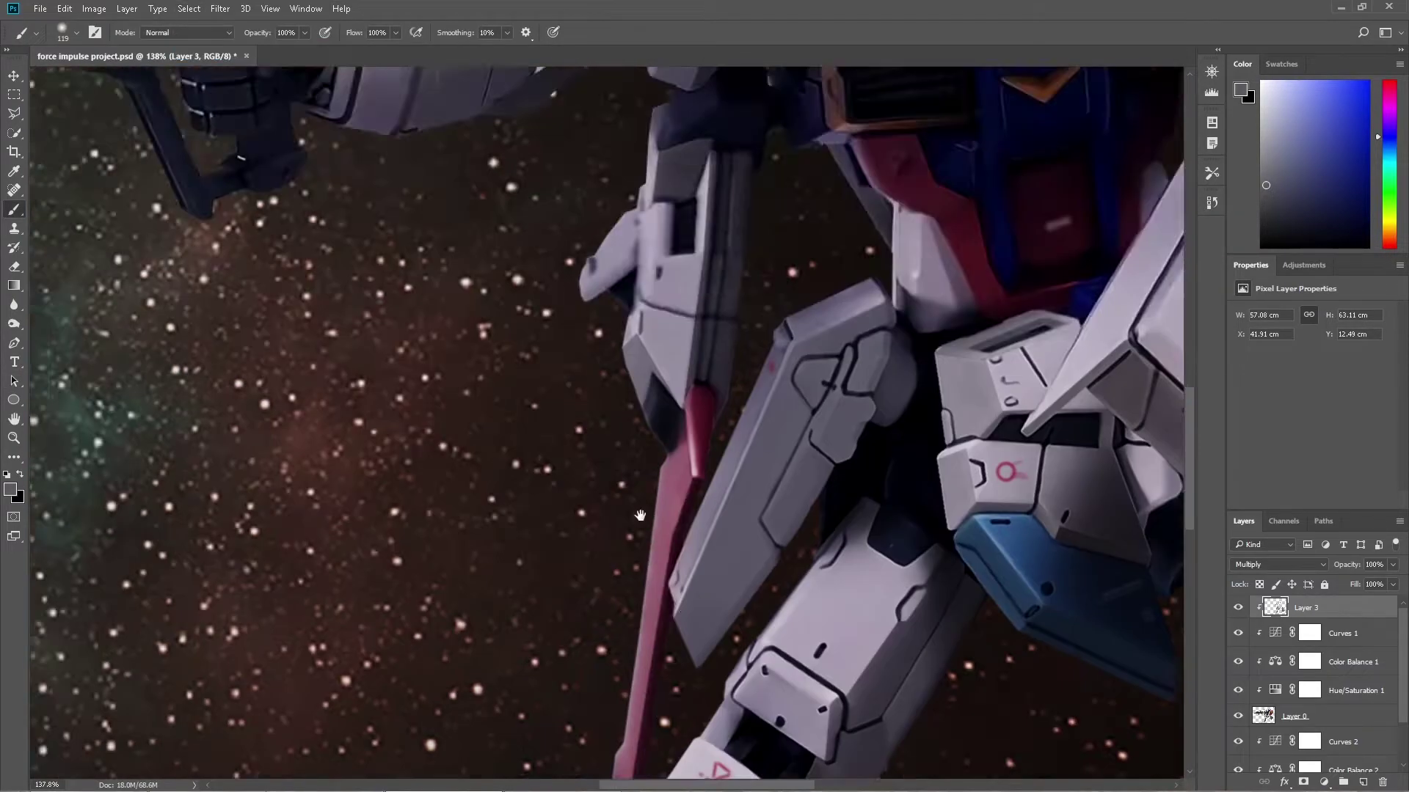
pyautogui.moveTo(733, 220)
pyautogui.mouseDown()
pyautogui.moveTo(1084, 445)
pyautogui.moveTo(301, 775)
pyautogui.mouseUp()
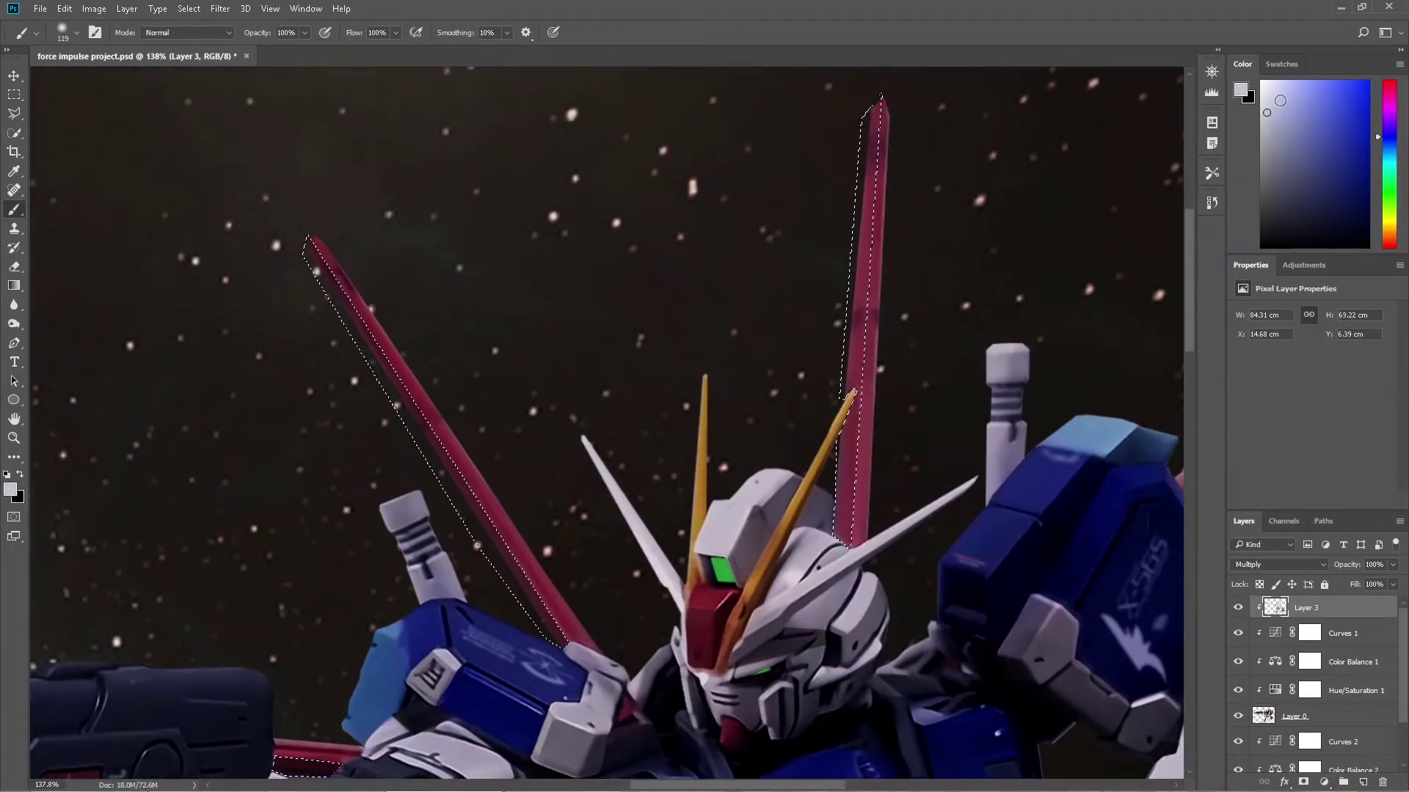
pyautogui.moveTo(1015, 575); pyautogui.dragTo(227, 694)
pyautogui.scroll(-3, 714, 403)
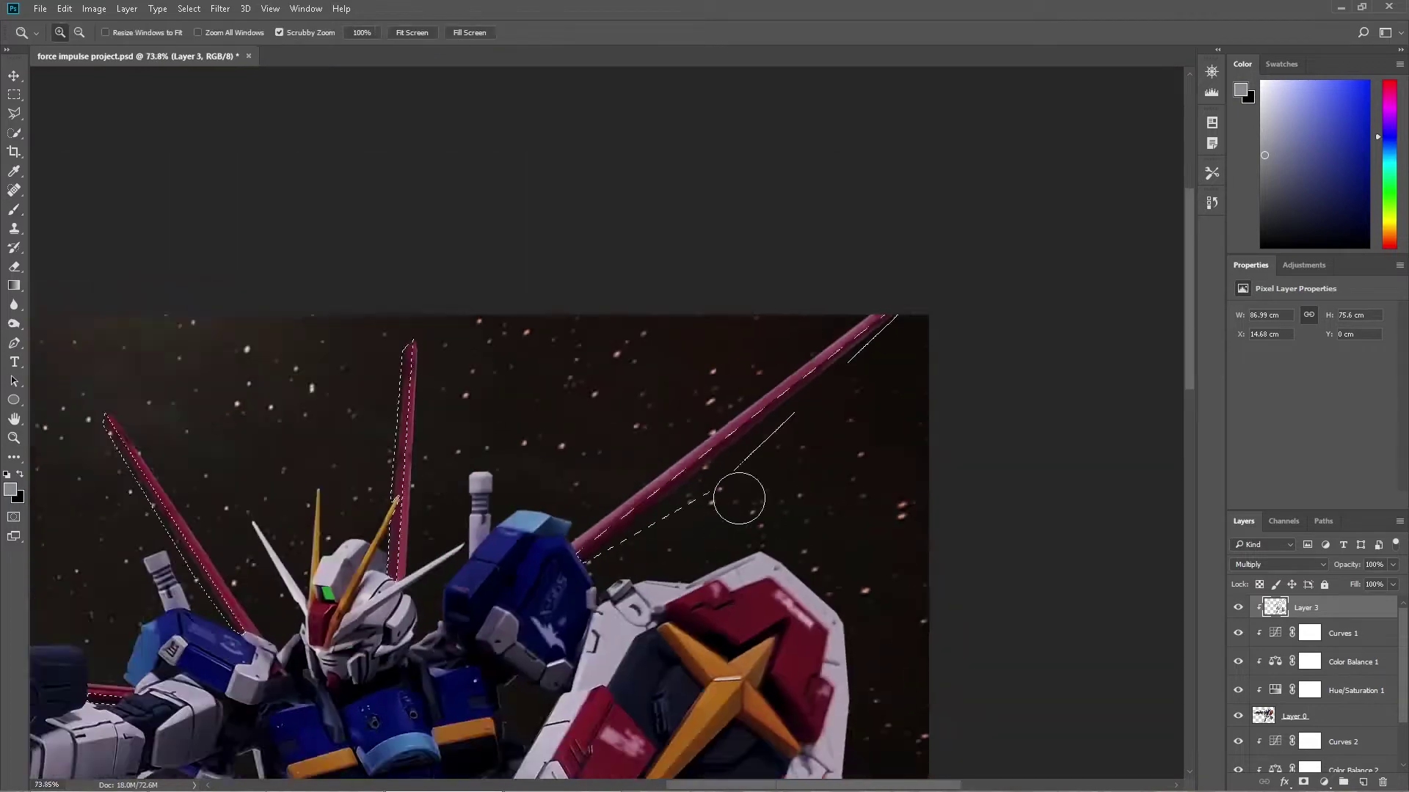
pyautogui.scroll(-3, 736, 494)
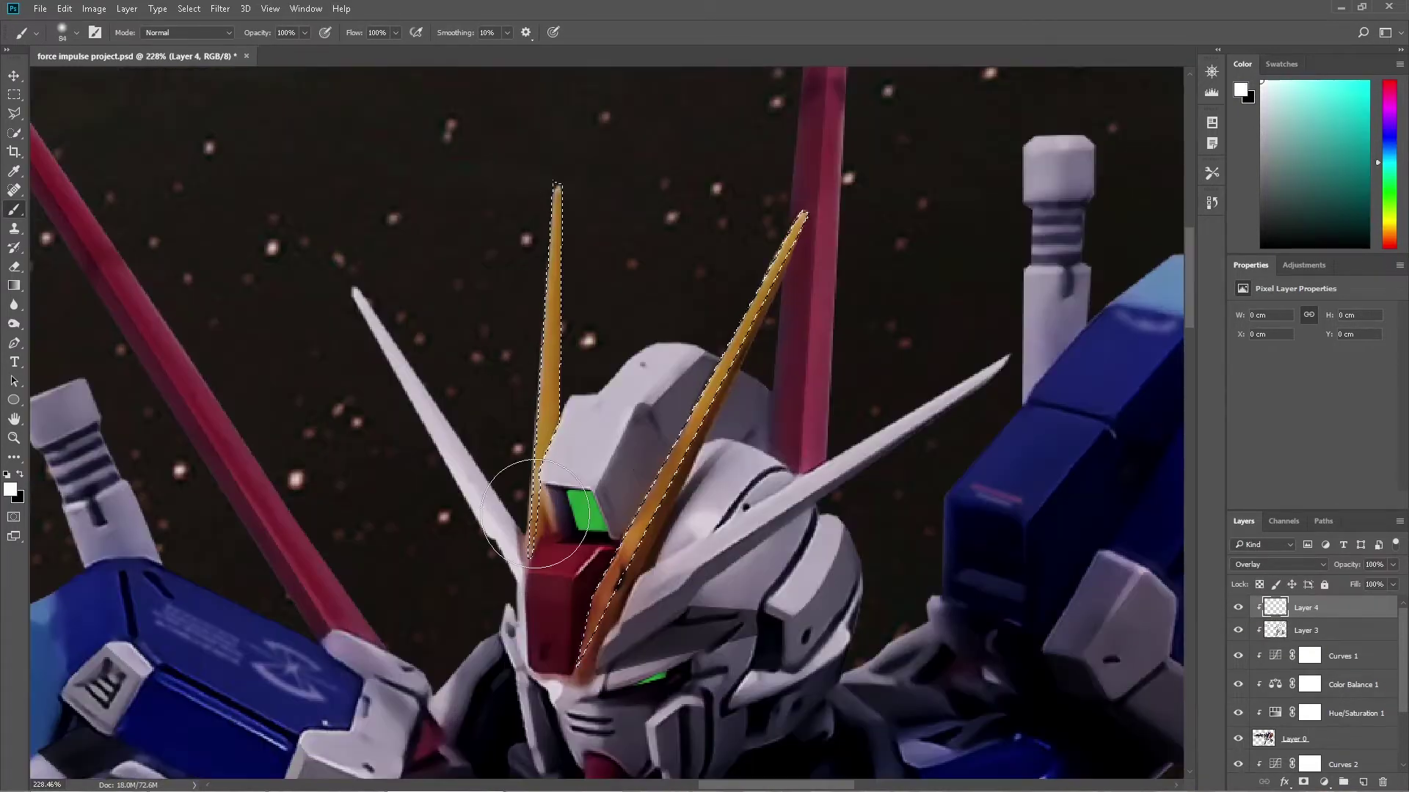
# Brighten the yellow V-fin antennae and both white side antennae with overlay paint
pyautogui.moveTo(726, 393); pyautogui.dragTo(638, 558)
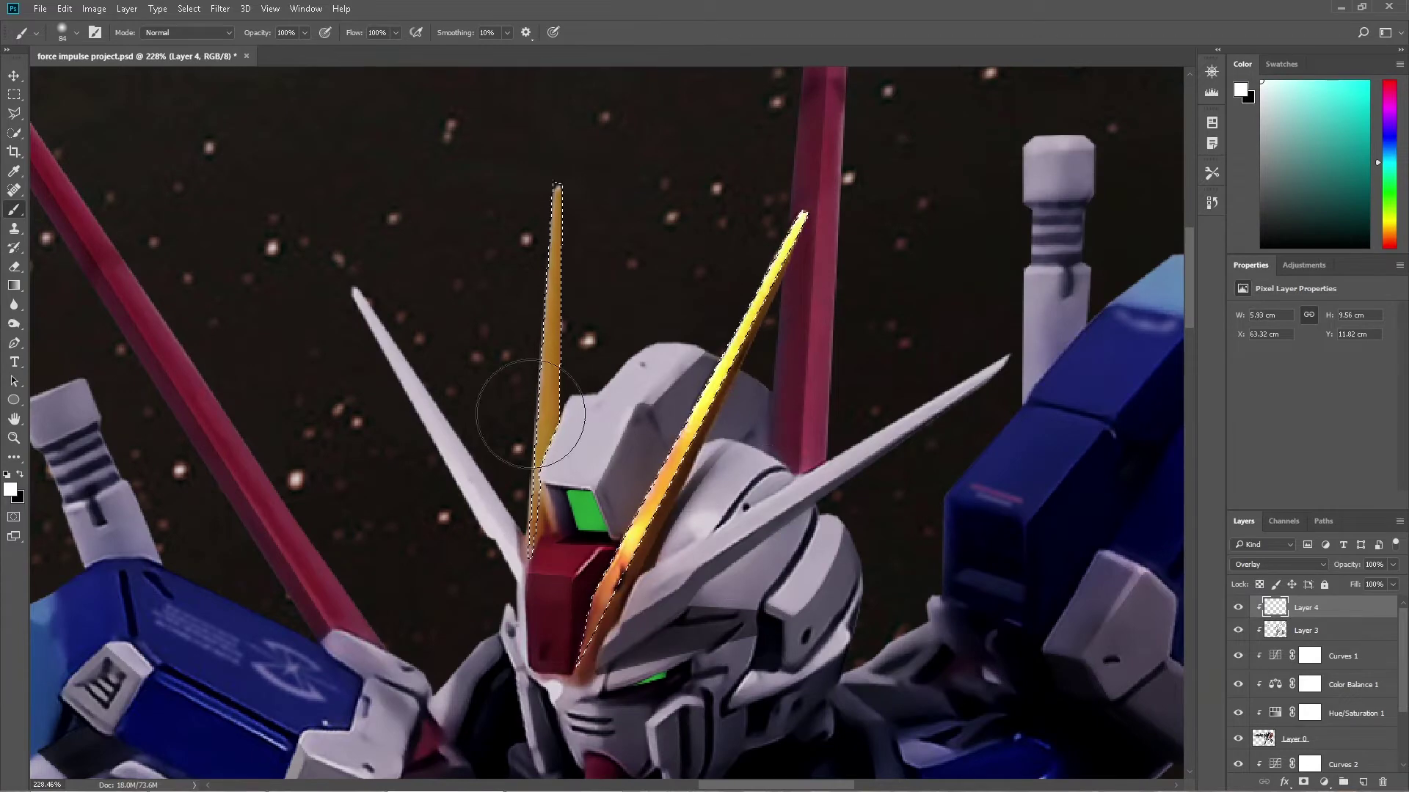
pyautogui.moveTo(554, 213); pyautogui.dragTo(579, 416)
pyautogui.hotkey('ctrl', 'd')
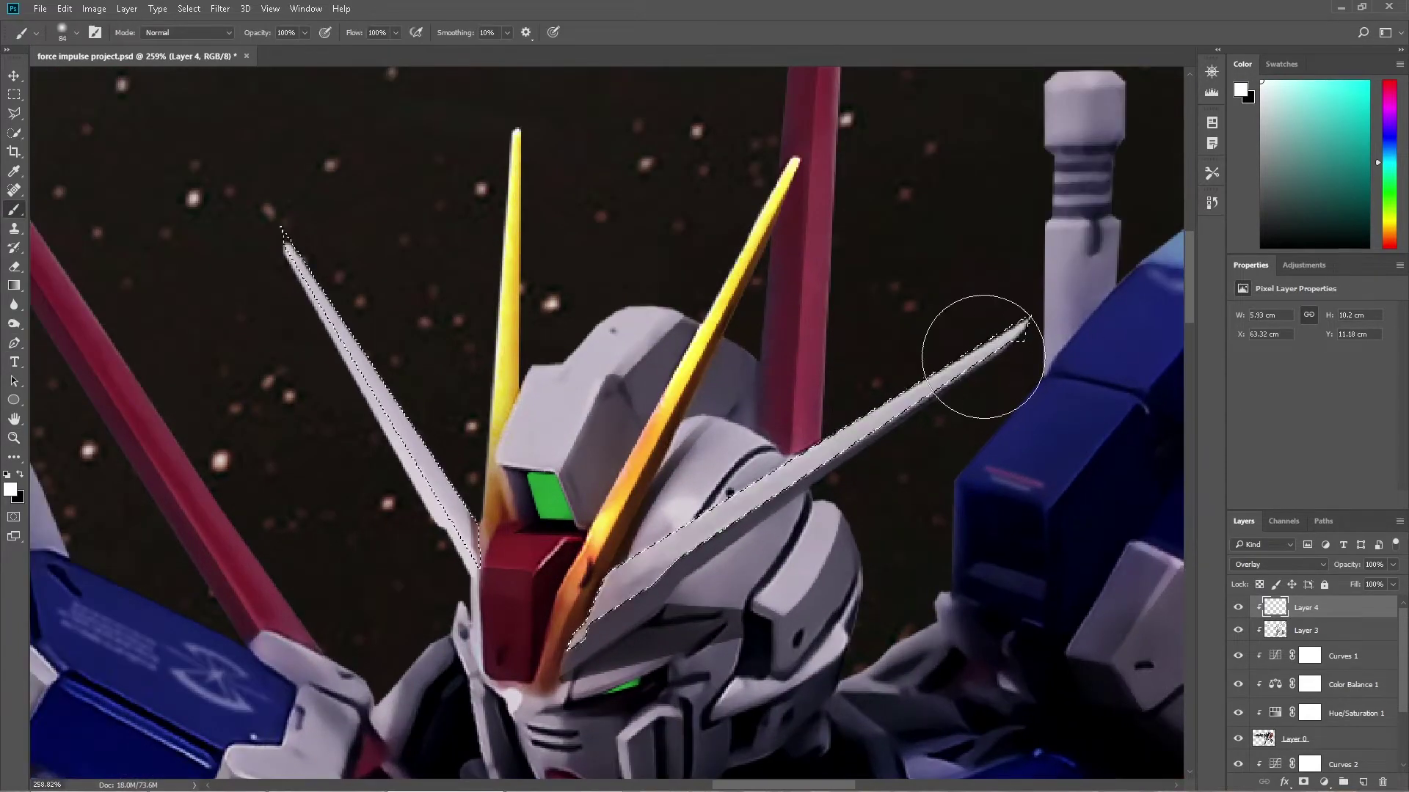
pyautogui.moveTo(983, 355); pyautogui.dragTo(602, 602)
pyautogui.moveTo(286, 245); pyautogui.dragTo(477, 565)
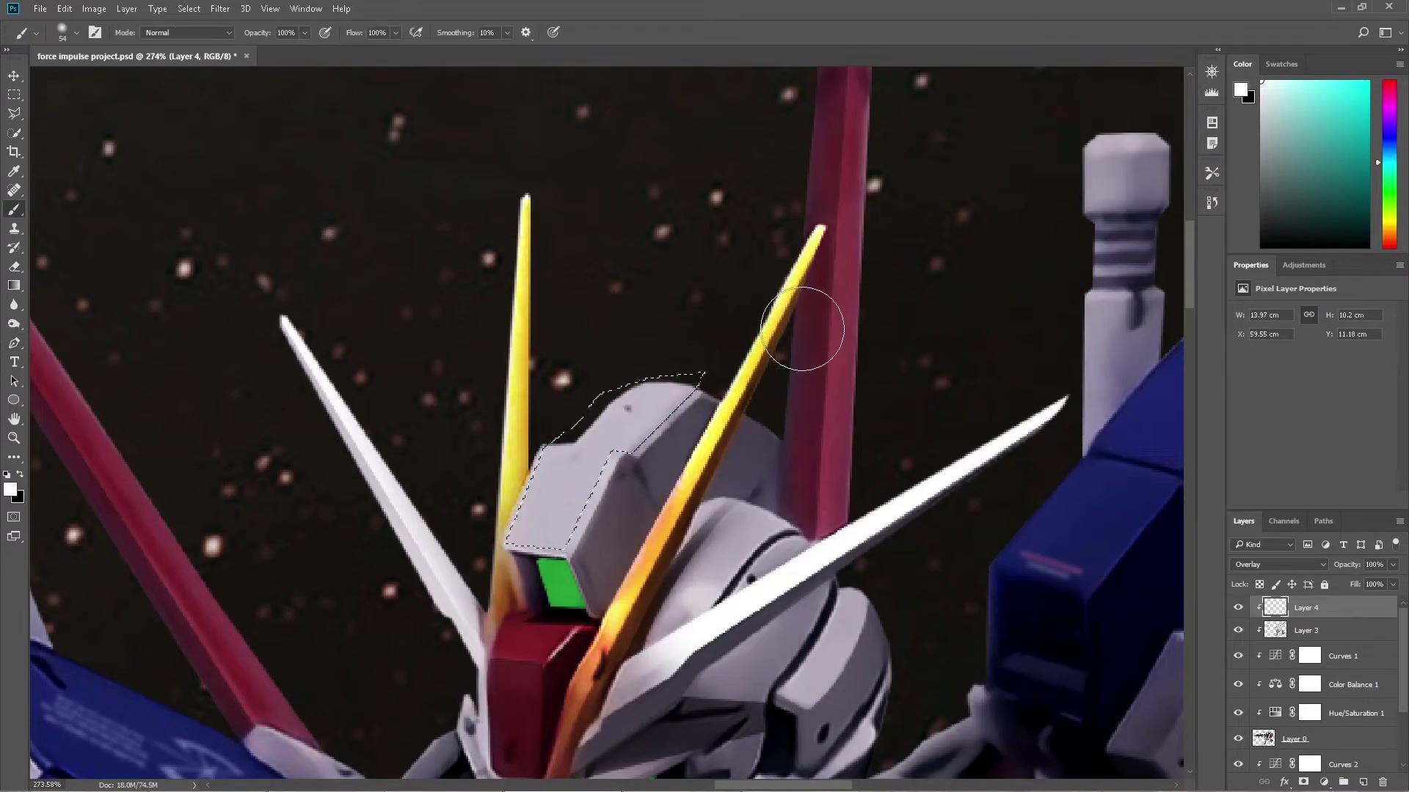
# Brighten the selected top of the helmet, then clear the selection
pyautogui.moveTo(812, 330)
pyautogui.mouseDown()
pyautogui.moveTo(660, 408)
pyautogui.moveTo(797, 538)
pyautogui.moveTo(778, 539)
pyautogui.mouseUp()
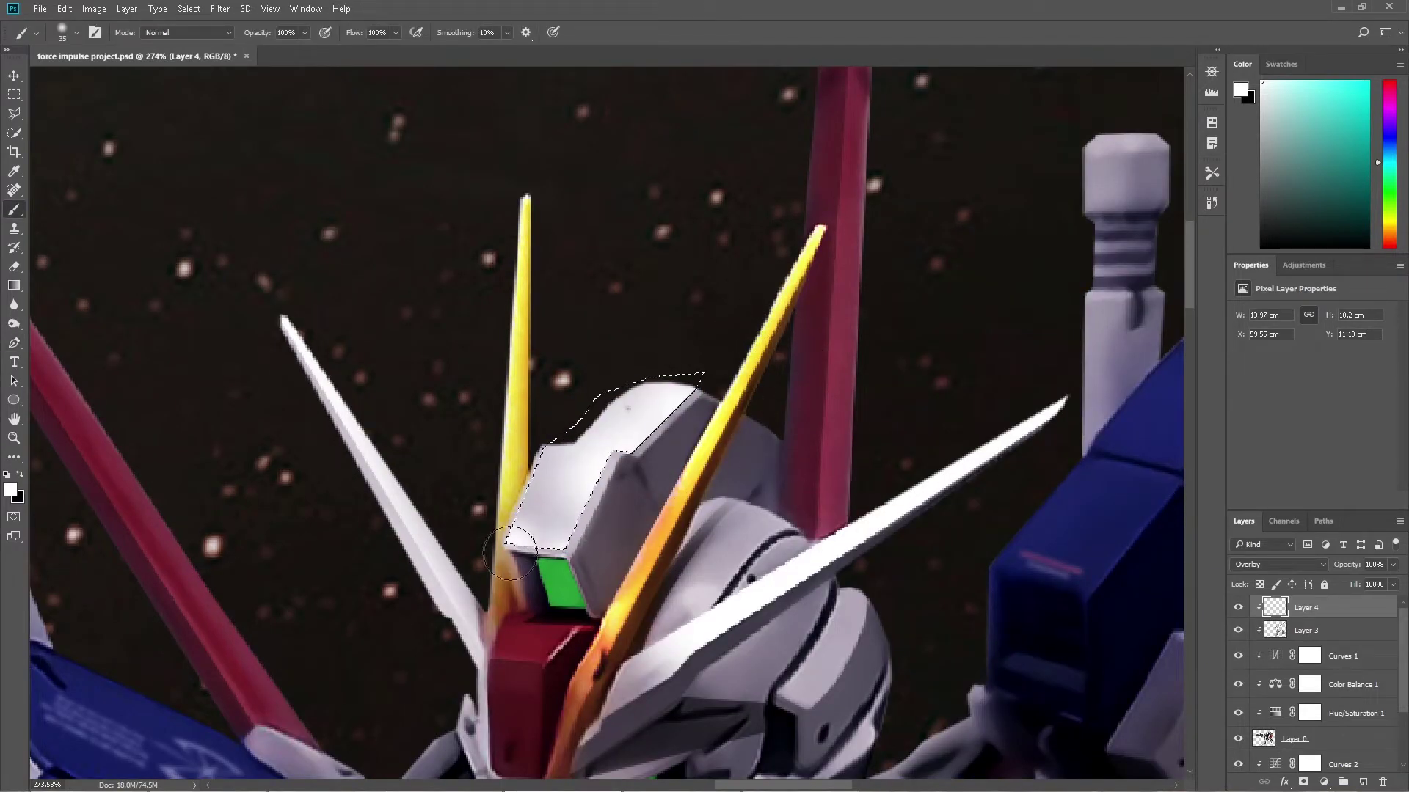
pyautogui.moveTo(552, 505); pyautogui.dragTo(660, 426)
pyautogui.hotkey('ctrl', 'd')
pyautogui.press('e')
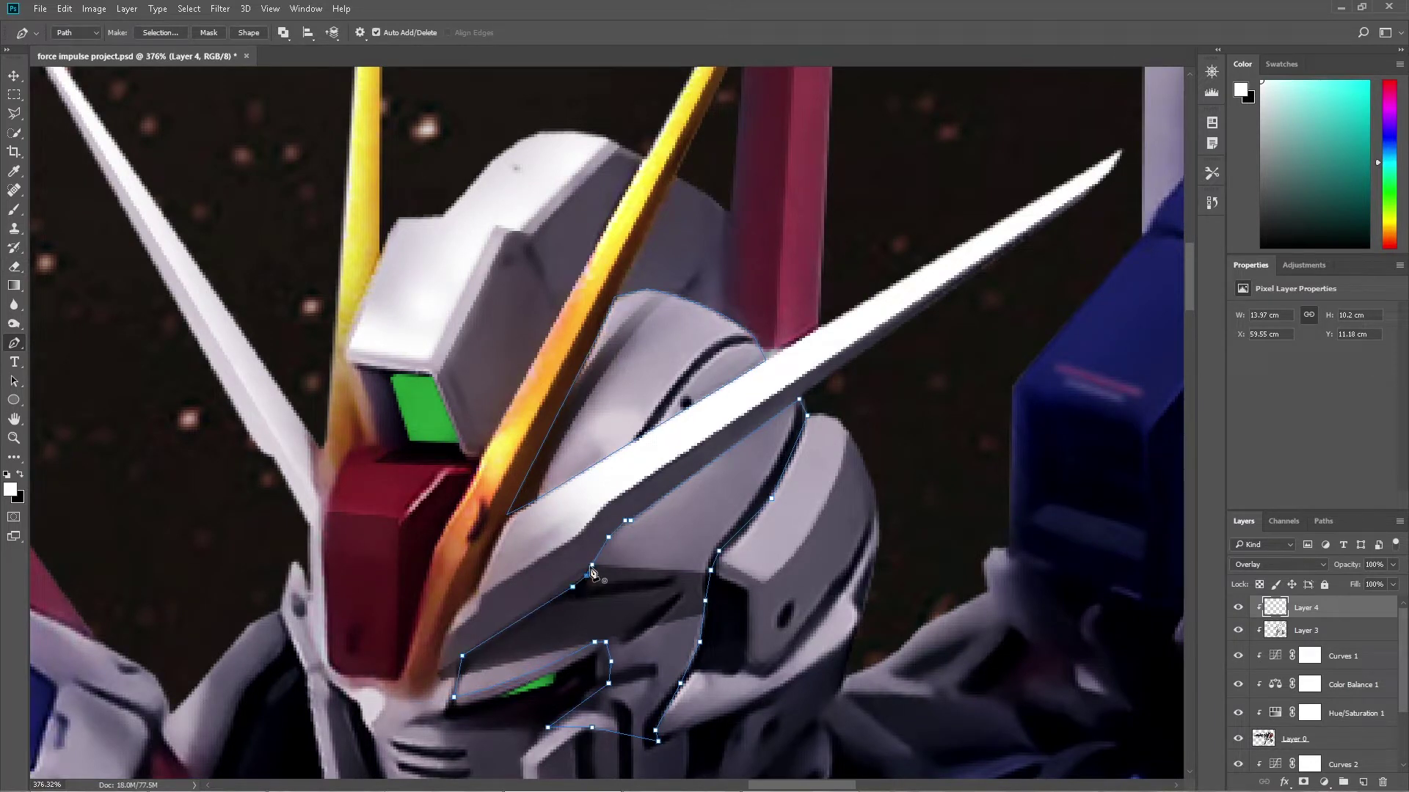
# Lighten the face armour and cheek plate with soft white strokes inside the selection
pyautogui.press('a')
pyautogui.hotkey('ctrl', 'Return')
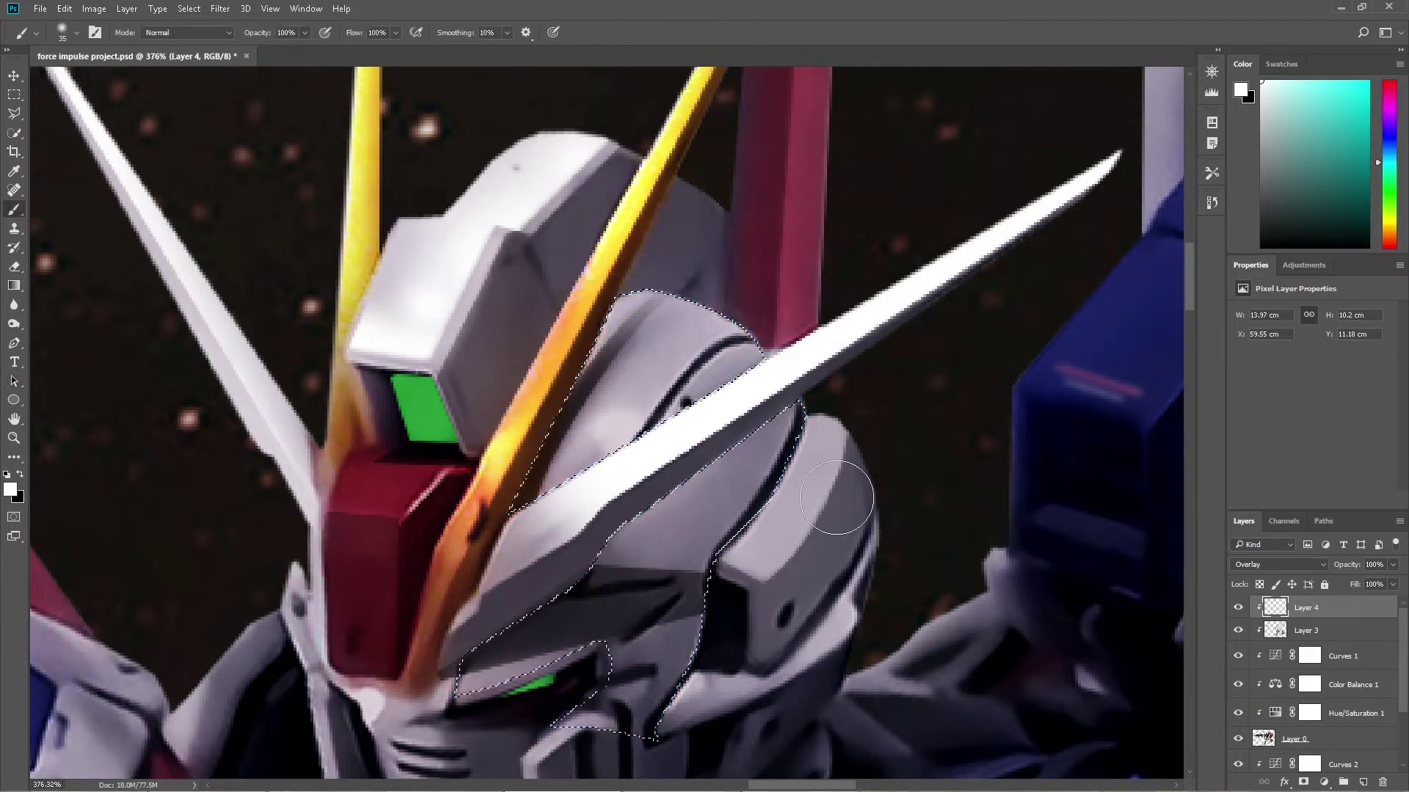
pyautogui.press('b')
pyautogui.press('[')
pyautogui.press('[')
pyautogui.press('[')
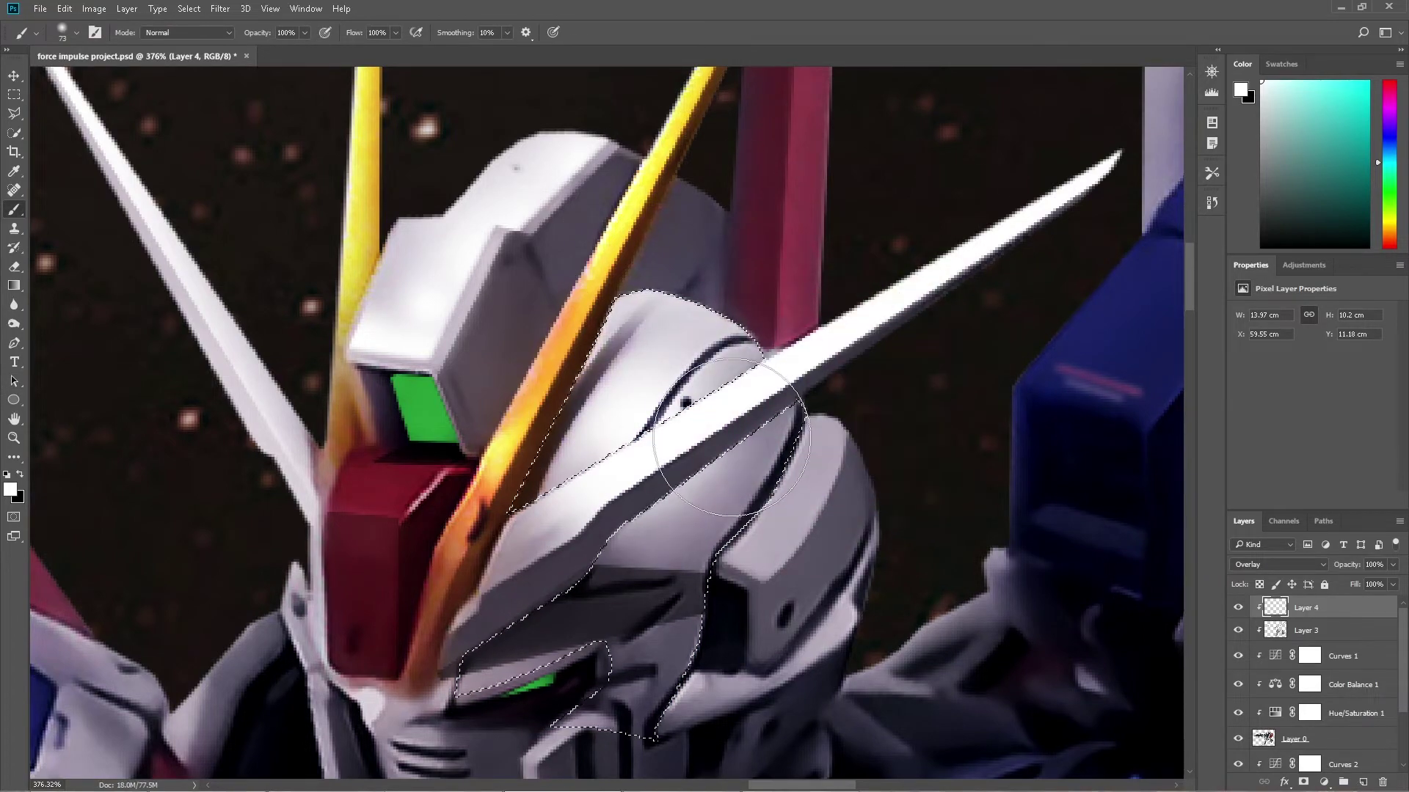
pyautogui.moveTo(944, 440); pyautogui.dragTo(676, 440)
pyautogui.moveTo(1014, 491); pyautogui.dragTo(952, 299)
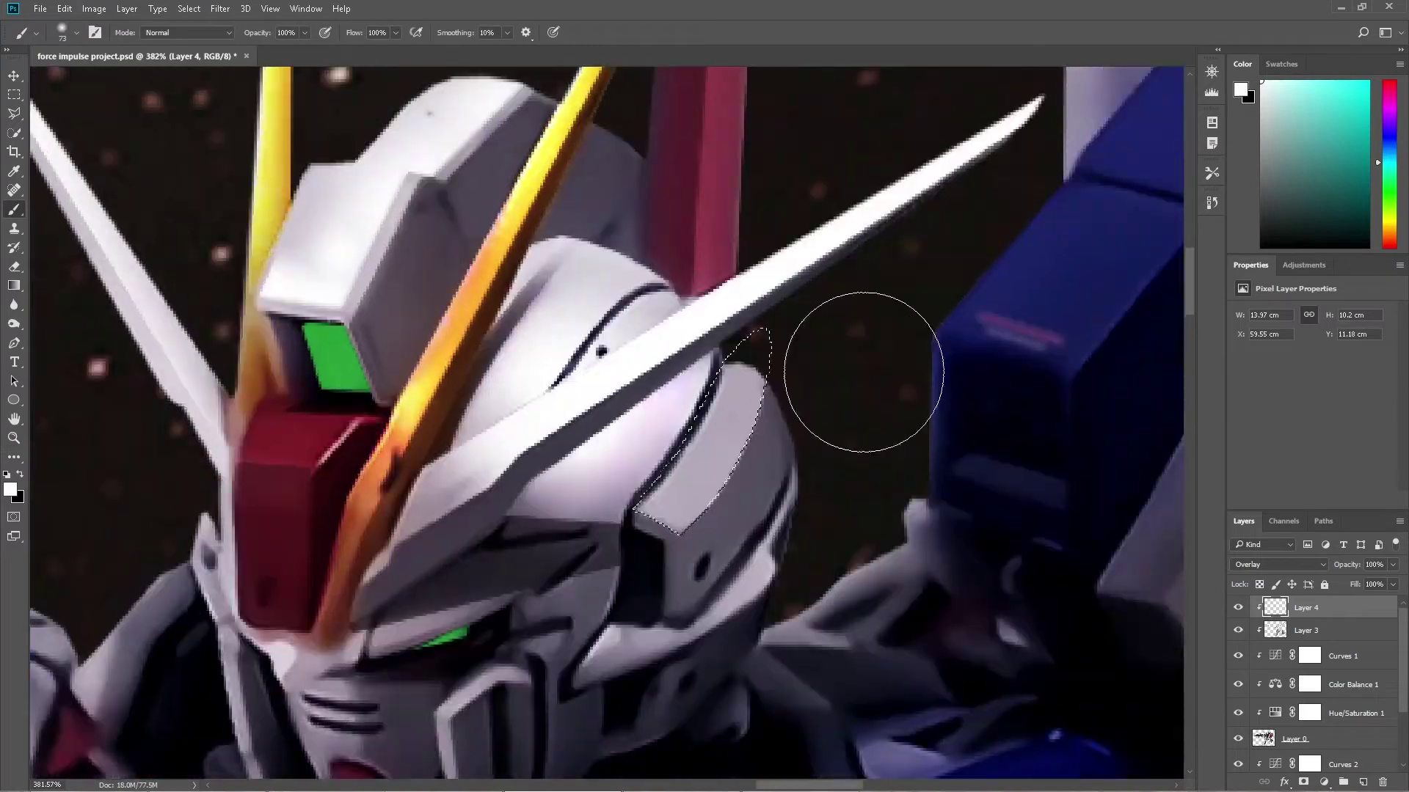
pyautogui.moveTo(703, 531); pyautogui.dragTo(764, 503)
pyautogui.press(']')
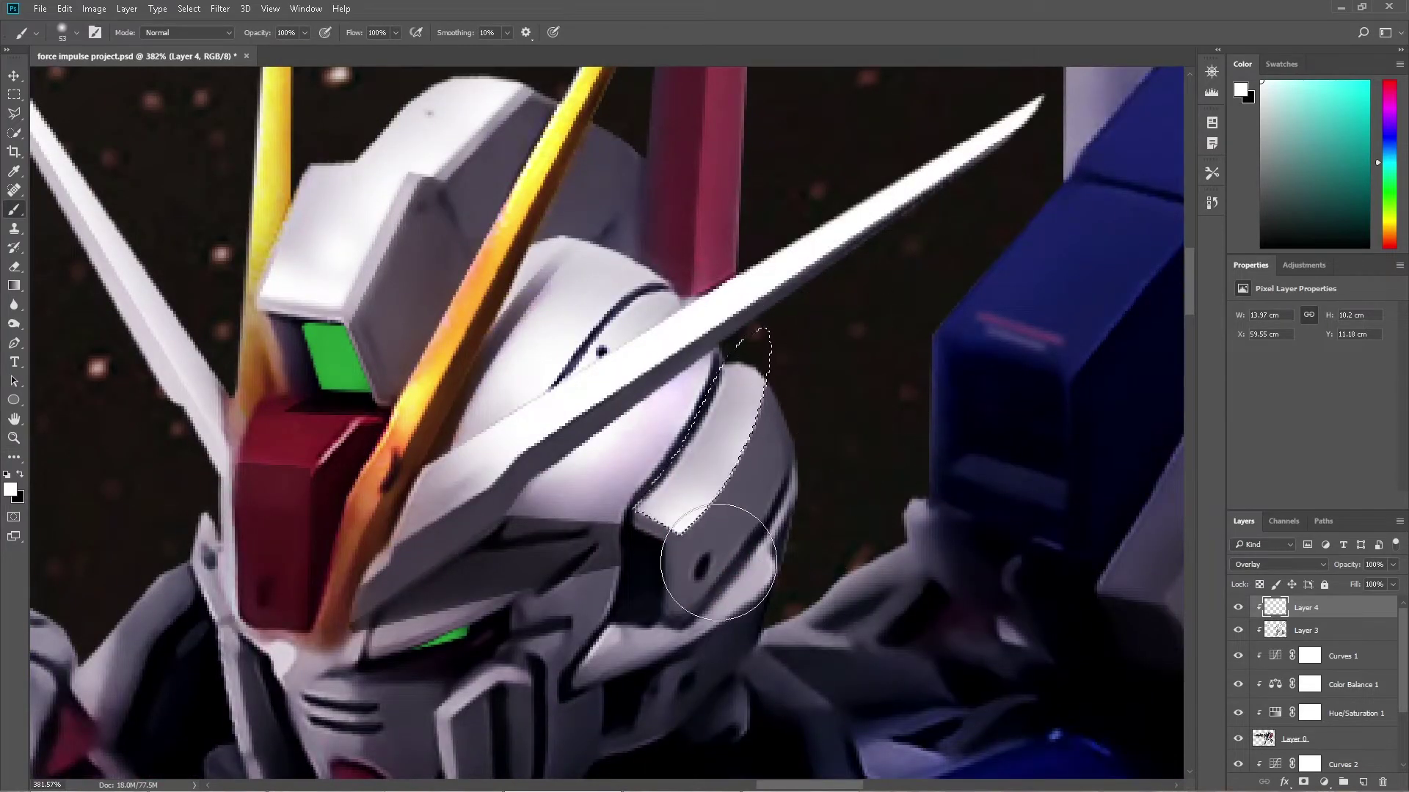
pyautogui.hotkey('ctrl', 'd')
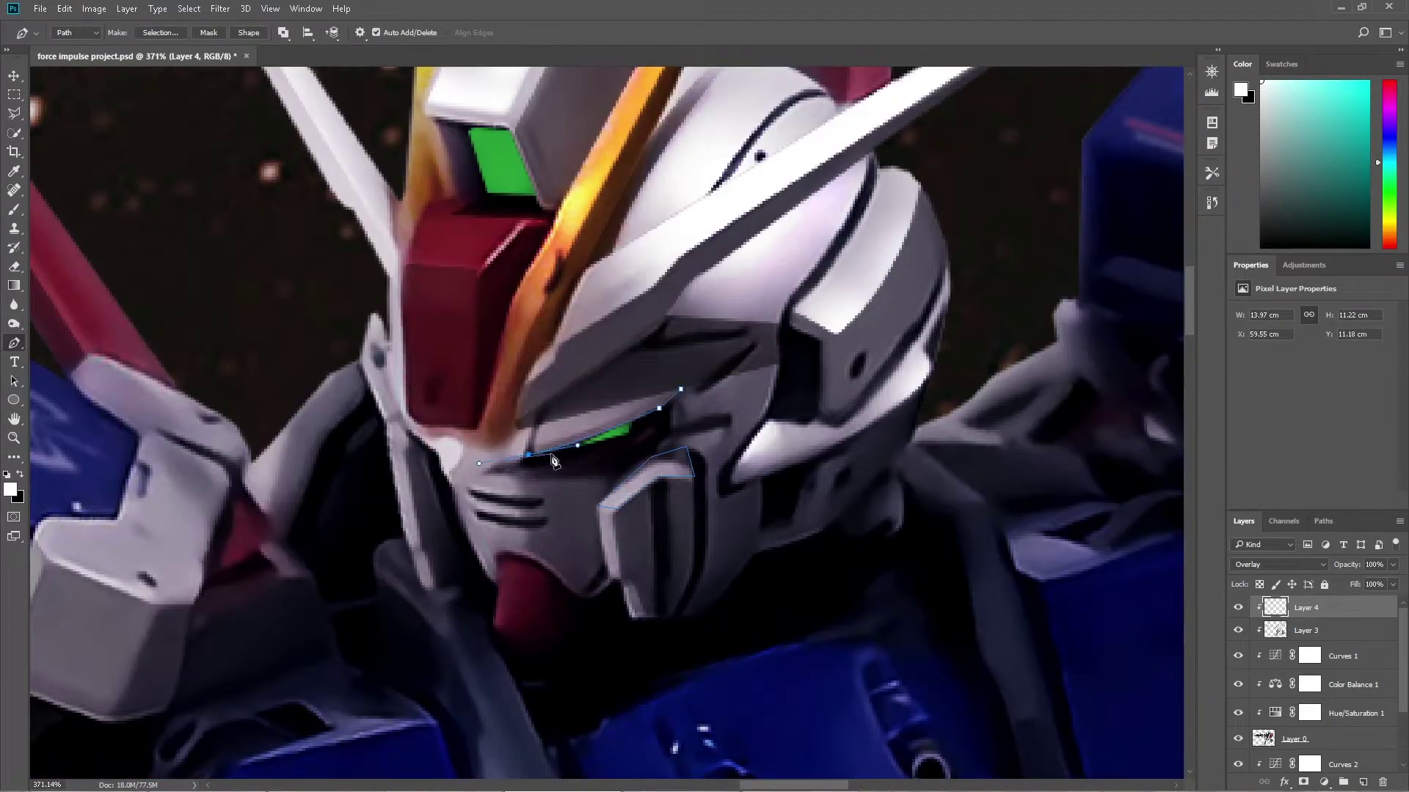
# Outline the eye plate and red forehead piece as selections for white highlights
pyautogui.click(723, 349)
pyautogui.click(681, 389)
pyautogui.hotkey('ctrl', 'Return')
pyautogui.press('b')
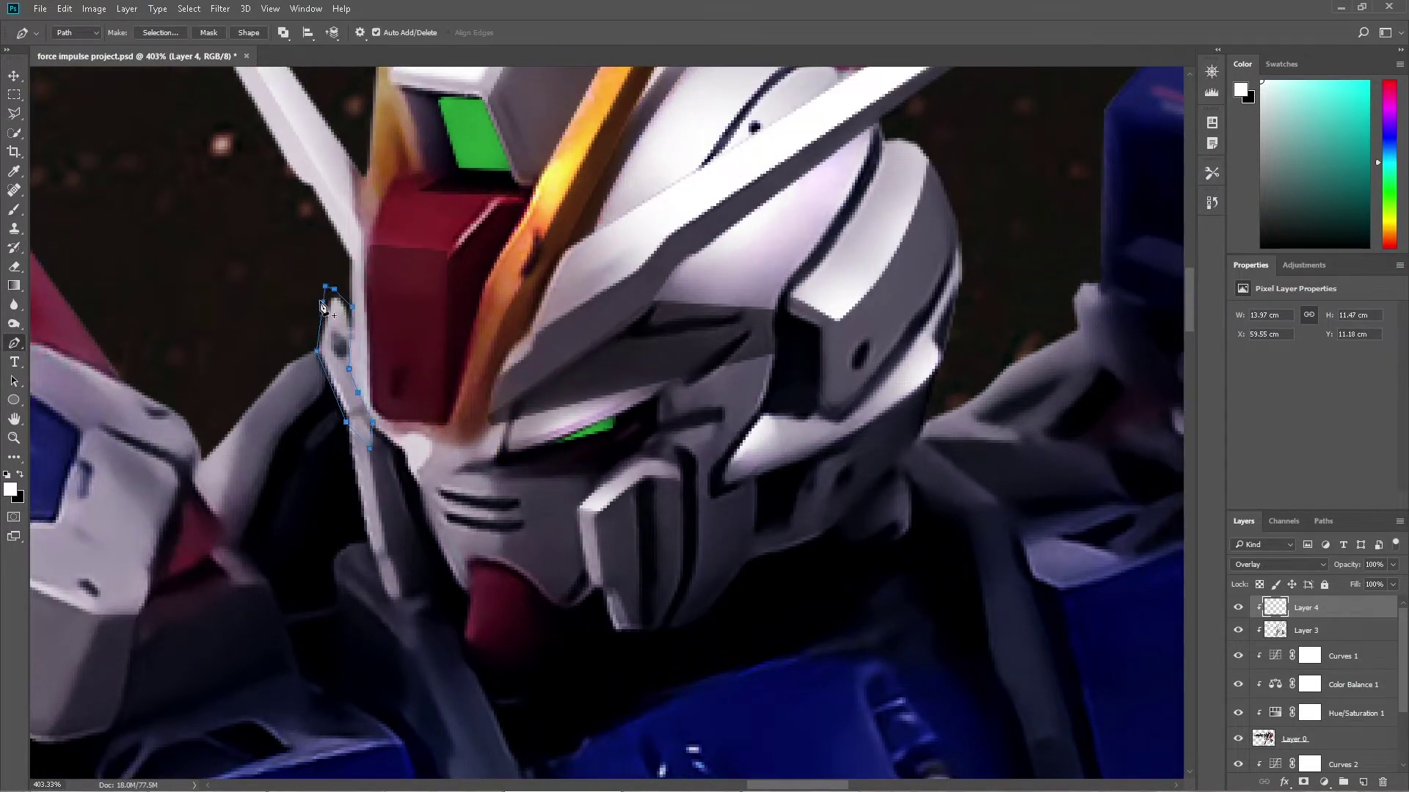
pyautogui.hotkey('ctrl', 'Return')
pyautogui.press('b')
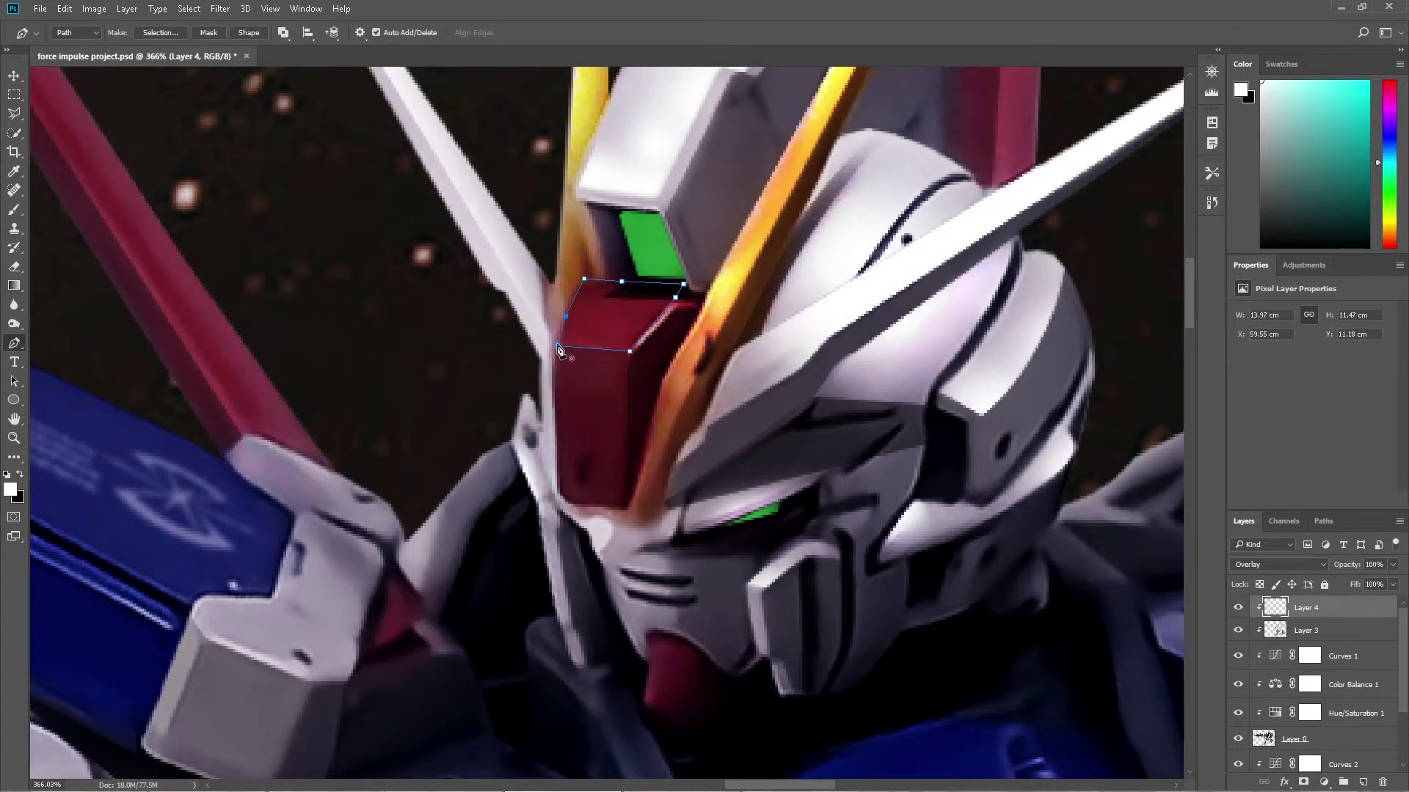
pyautogui.click(557, 347)
pyautogui.hotkey('ctrl', 'Return')
pyautogui.press('b')
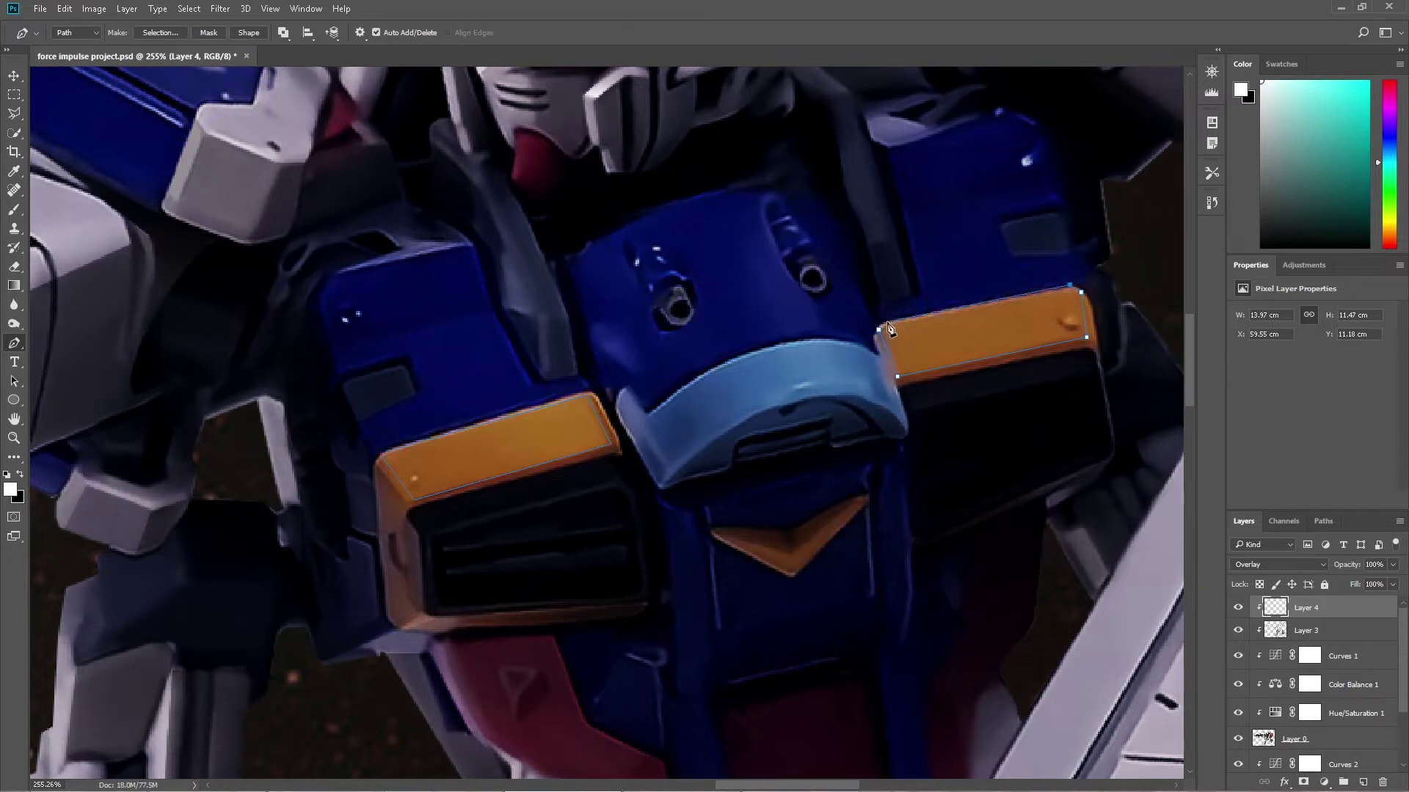
# Paint both orange vents glowing yellow, then highlight the light-blue collar with a smaller brush
pyautogui.press('b')
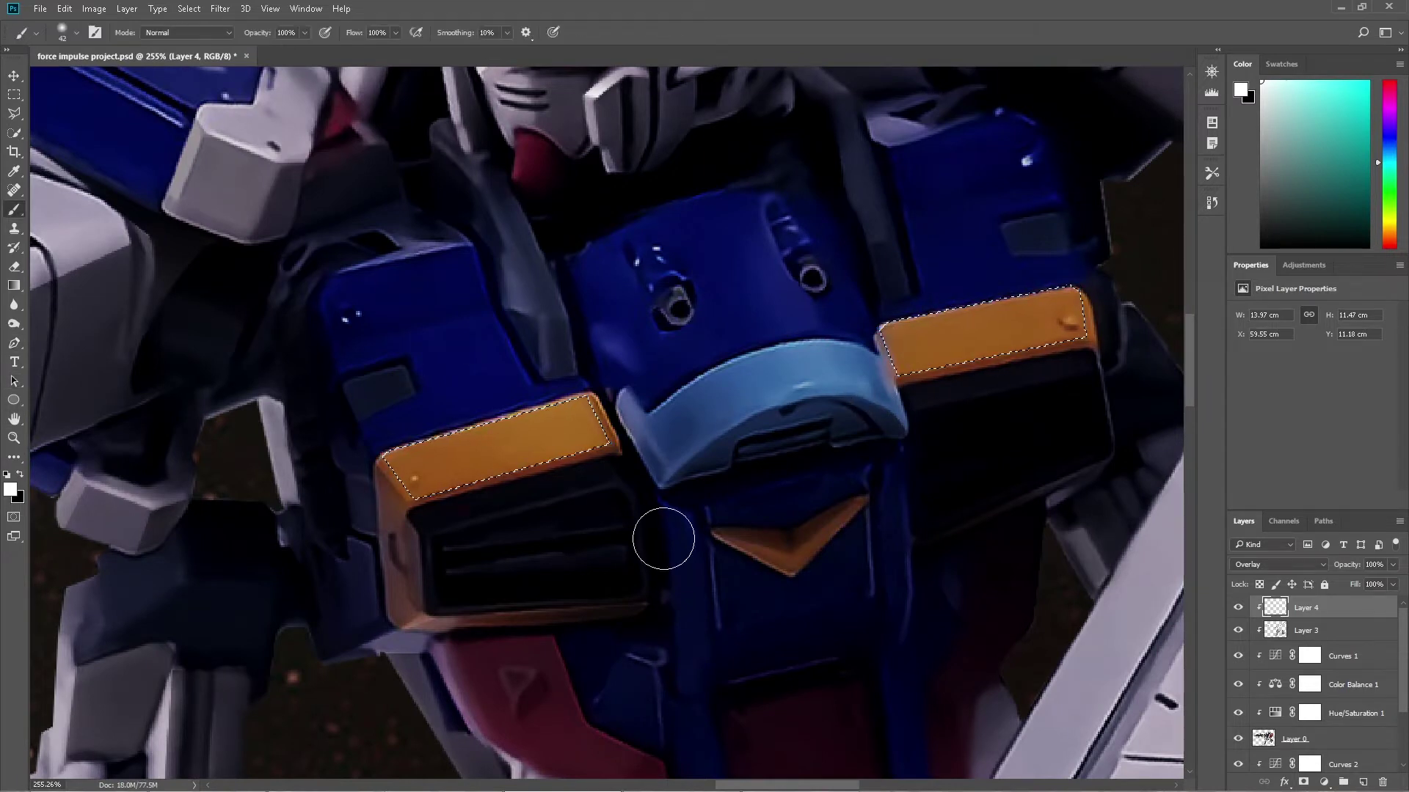
pyautogui.hotkey('ctrl', 'Return')
pyautogui.moveTo(528, 462); pyautogui.dragTo(579, 441)
pyautogui.moveTo(922, 412); pyautogui.dragTo(1132, 383)
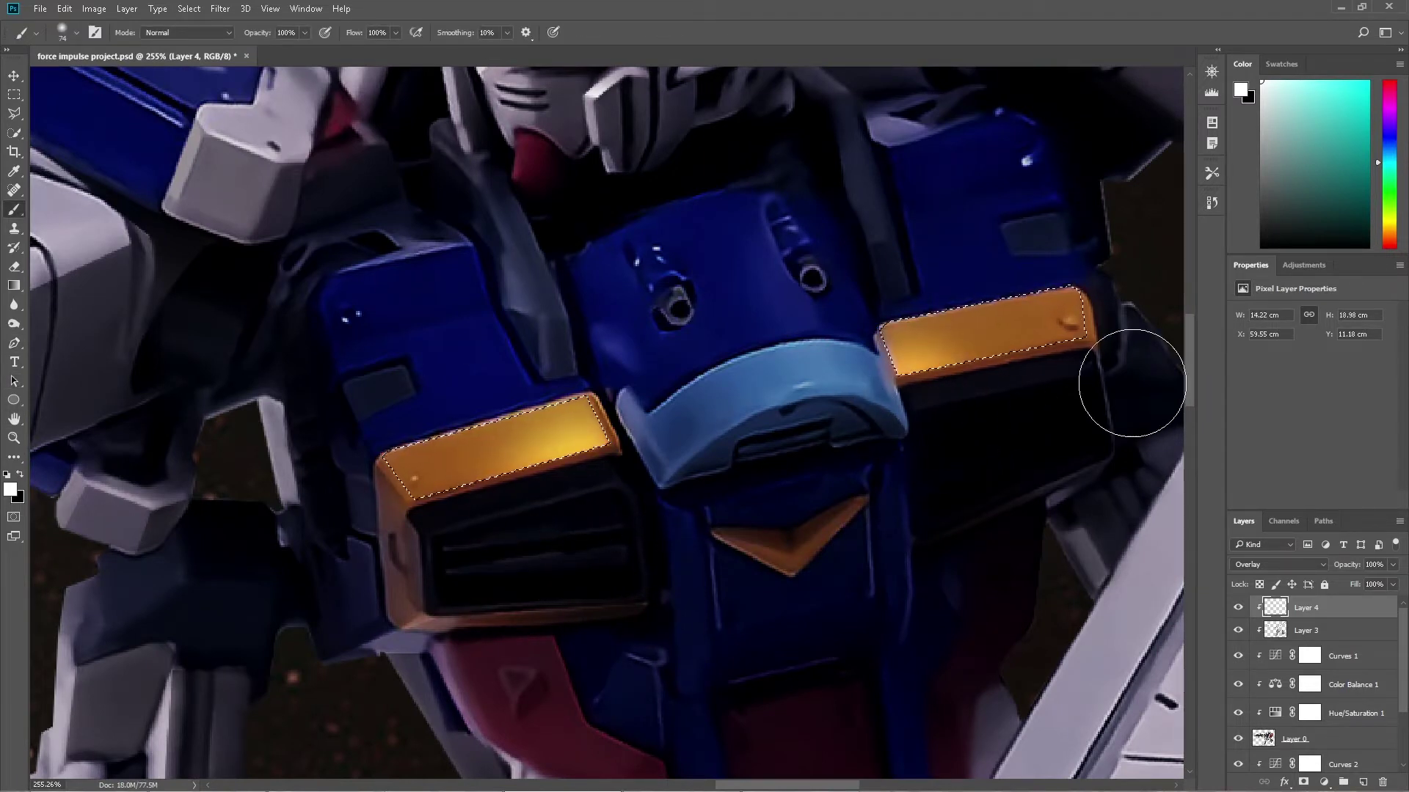
pyautogui.press('[')
pyautogui.press('[')
pyautogui.press('[')
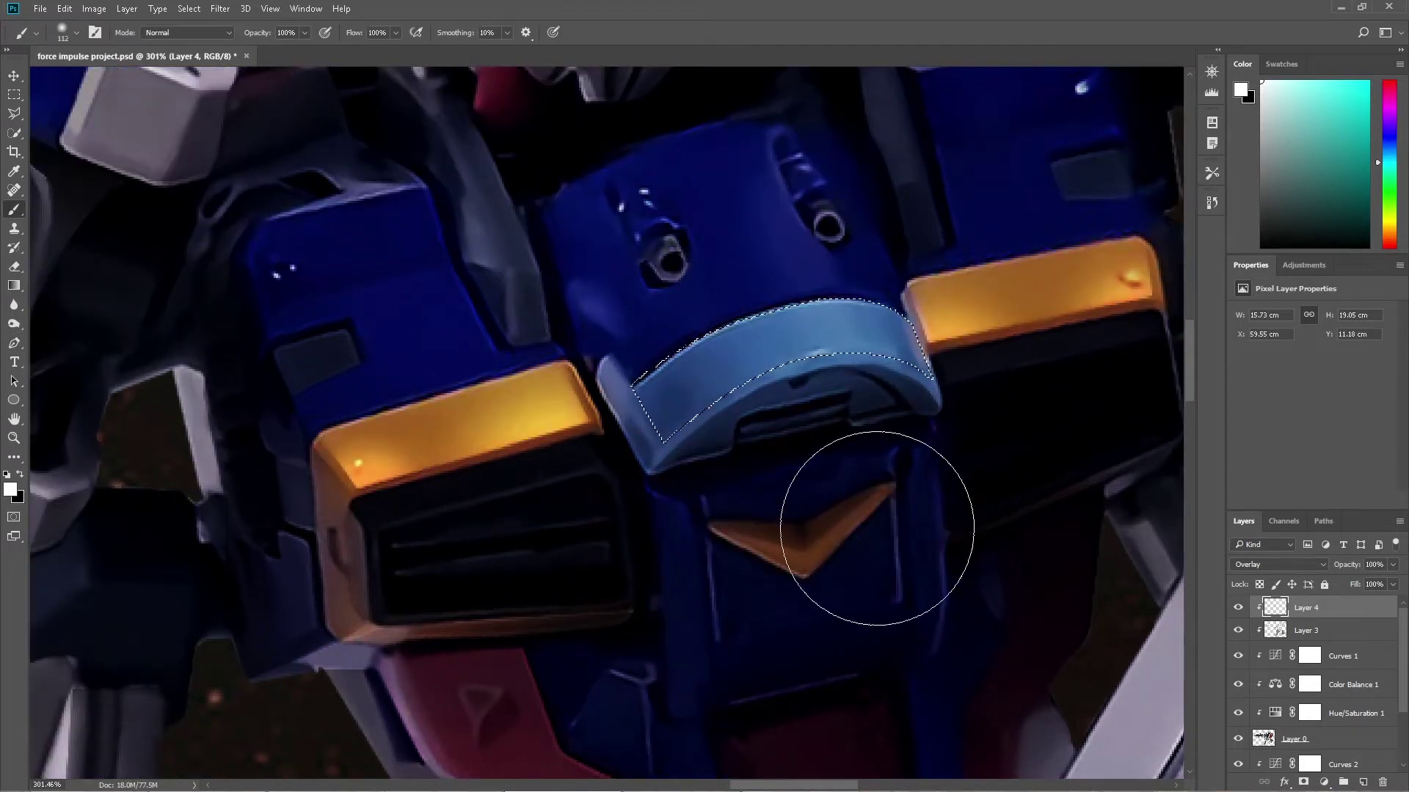
pyautogui.press('[')
pyautogui.press('[')
pyautogui.press('[')
pyautogui.moveTo(866, 352); pyautogui.dragTo(796, 396)
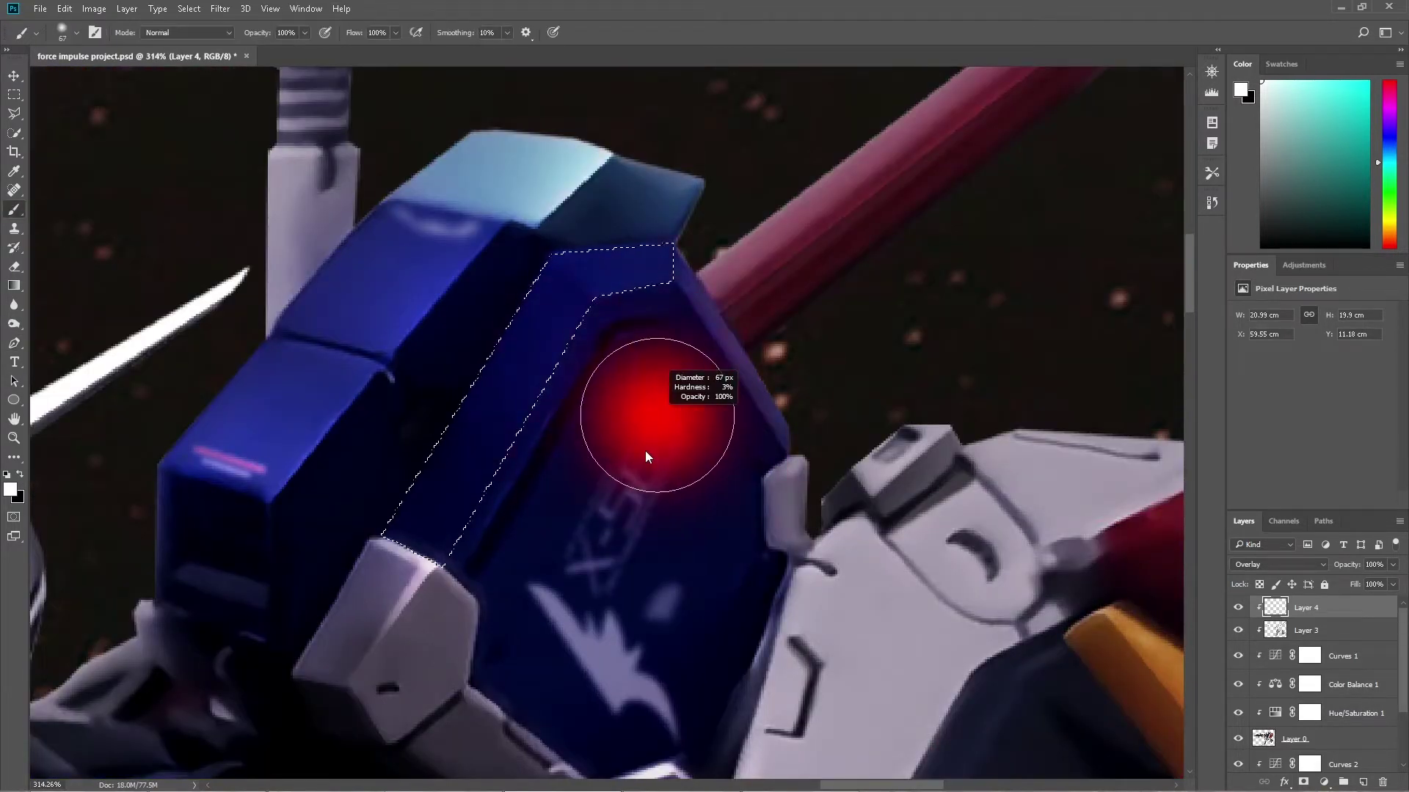
# Brighten the blue shoulder strip and the white shoulder antenna
pyautogui.moveTo(569, 273); pyautogui.dragTo(635, 272)
pyautogui.moveTo(603, 384); pyautogui.dragTo(532, 440)
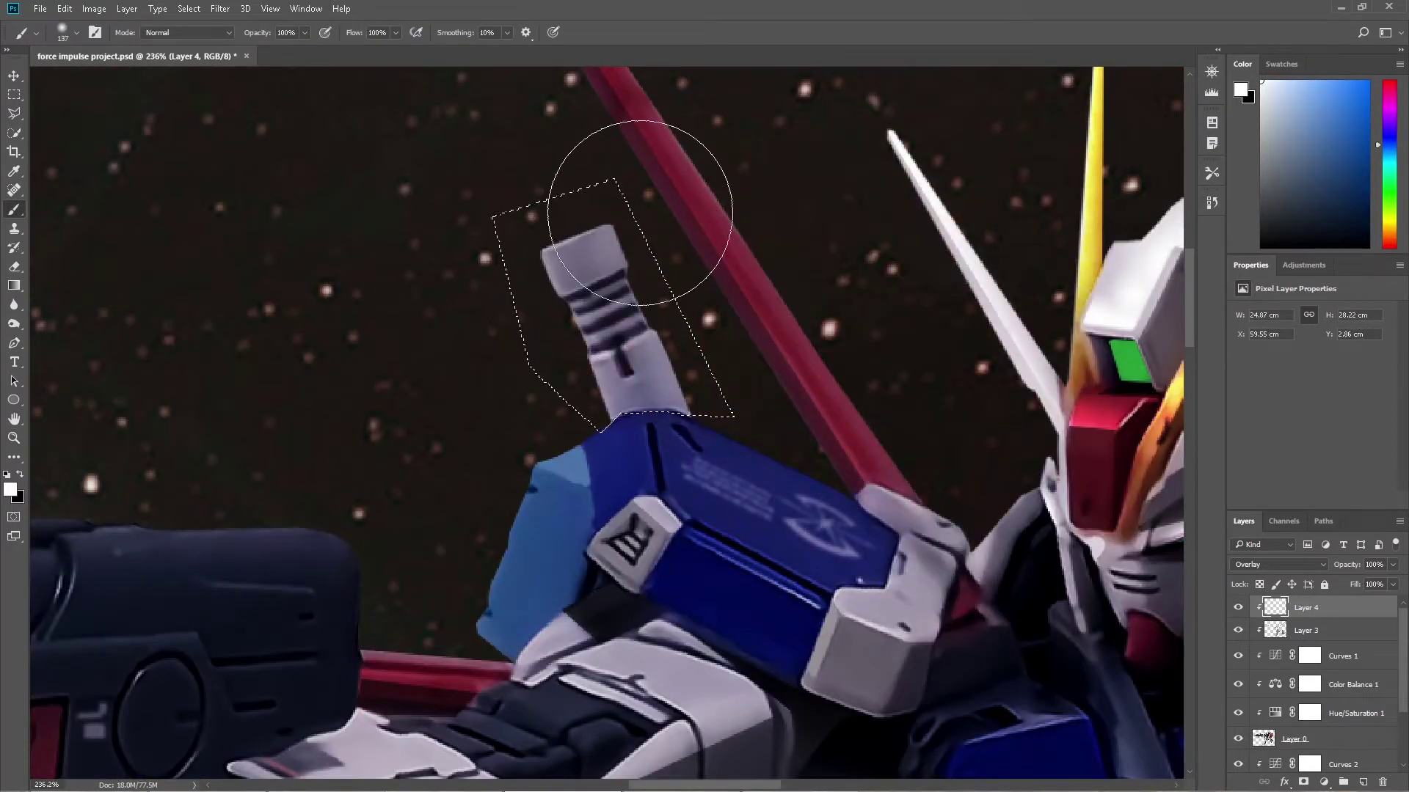
pyautogui.moveTo(629, 172); pyautogui.dragTo(745, 330)
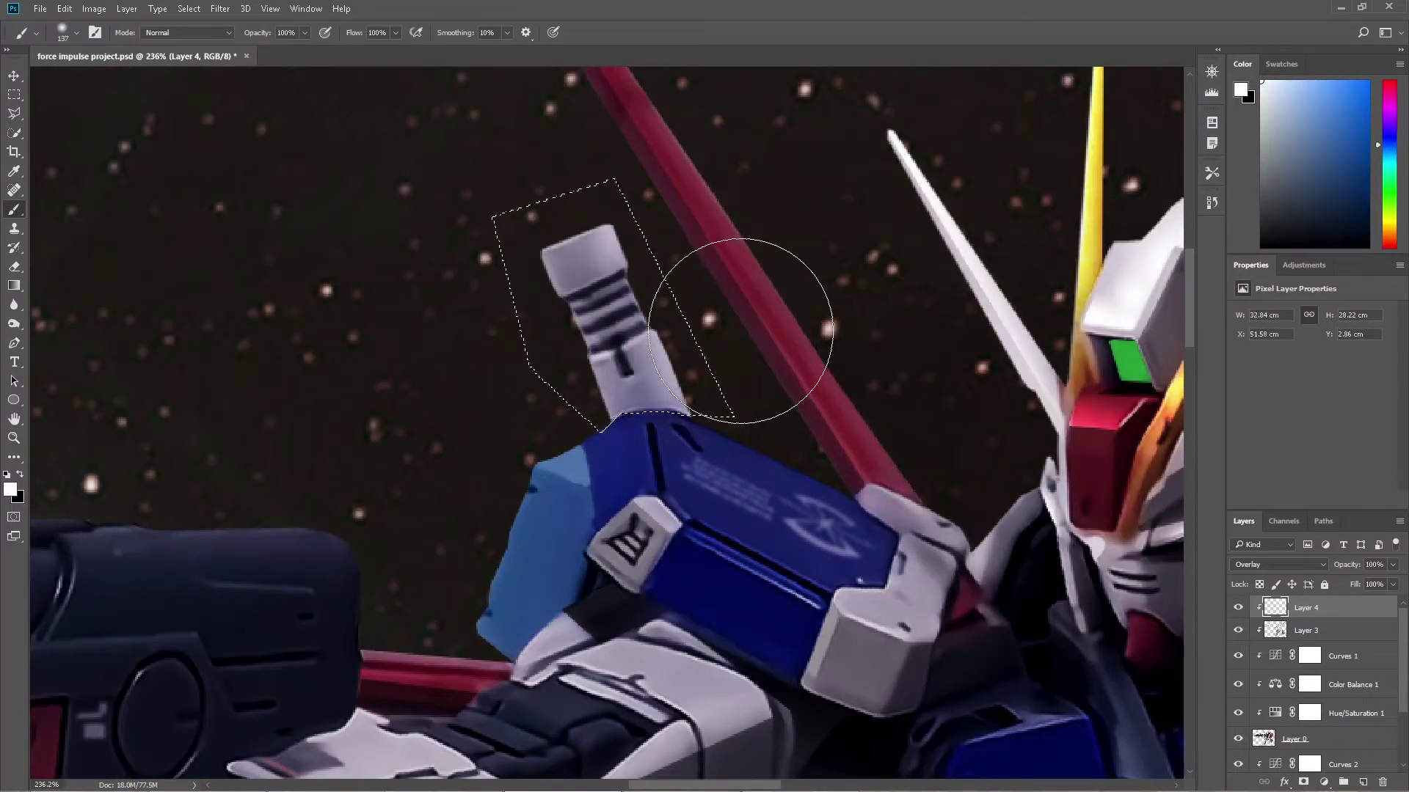
pyautogui.hotkey('ctrl', 'd')
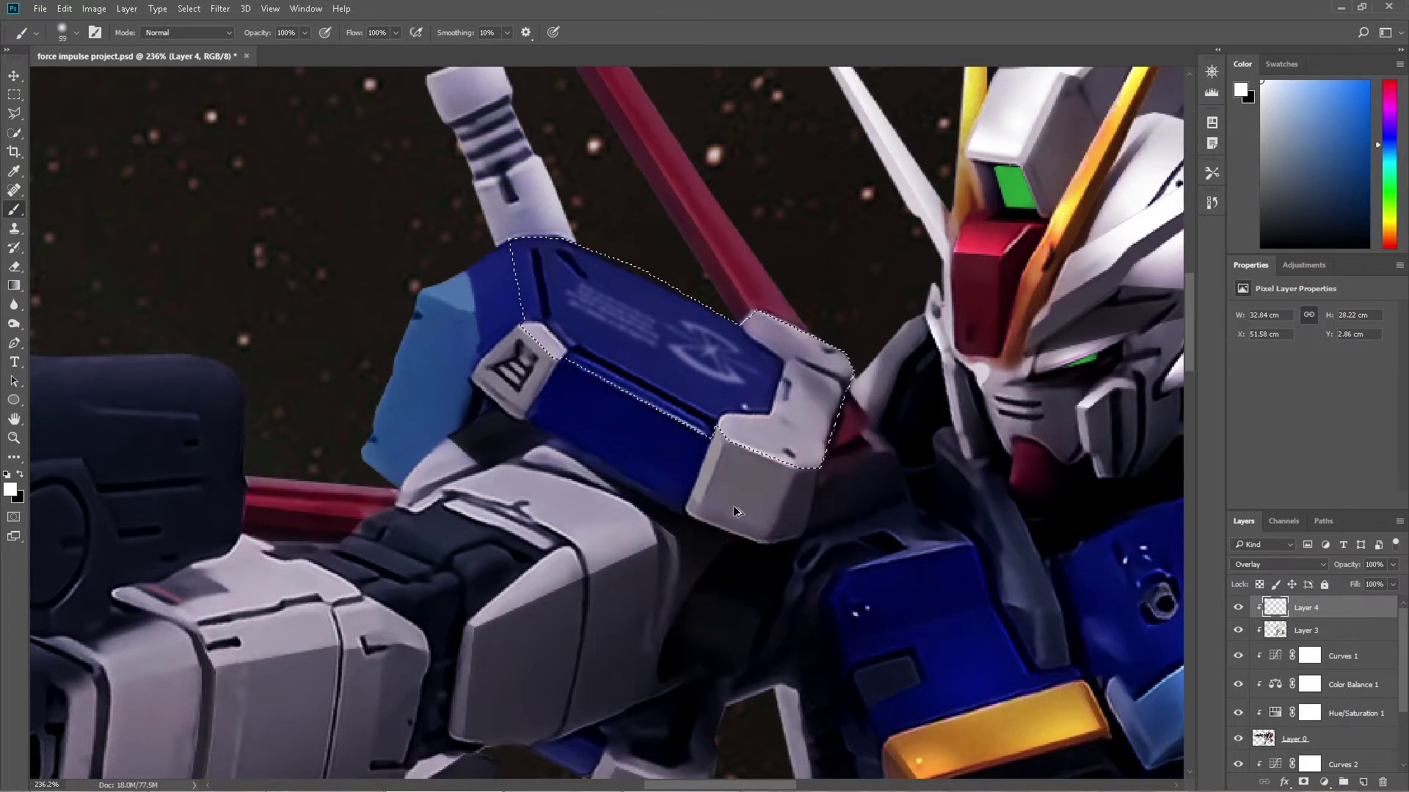
# Make the other blue shoulder armour and white corner piece glow brighter
pyautogui.moveTo(587, 316); pyautogui.dragTo(733, 411)
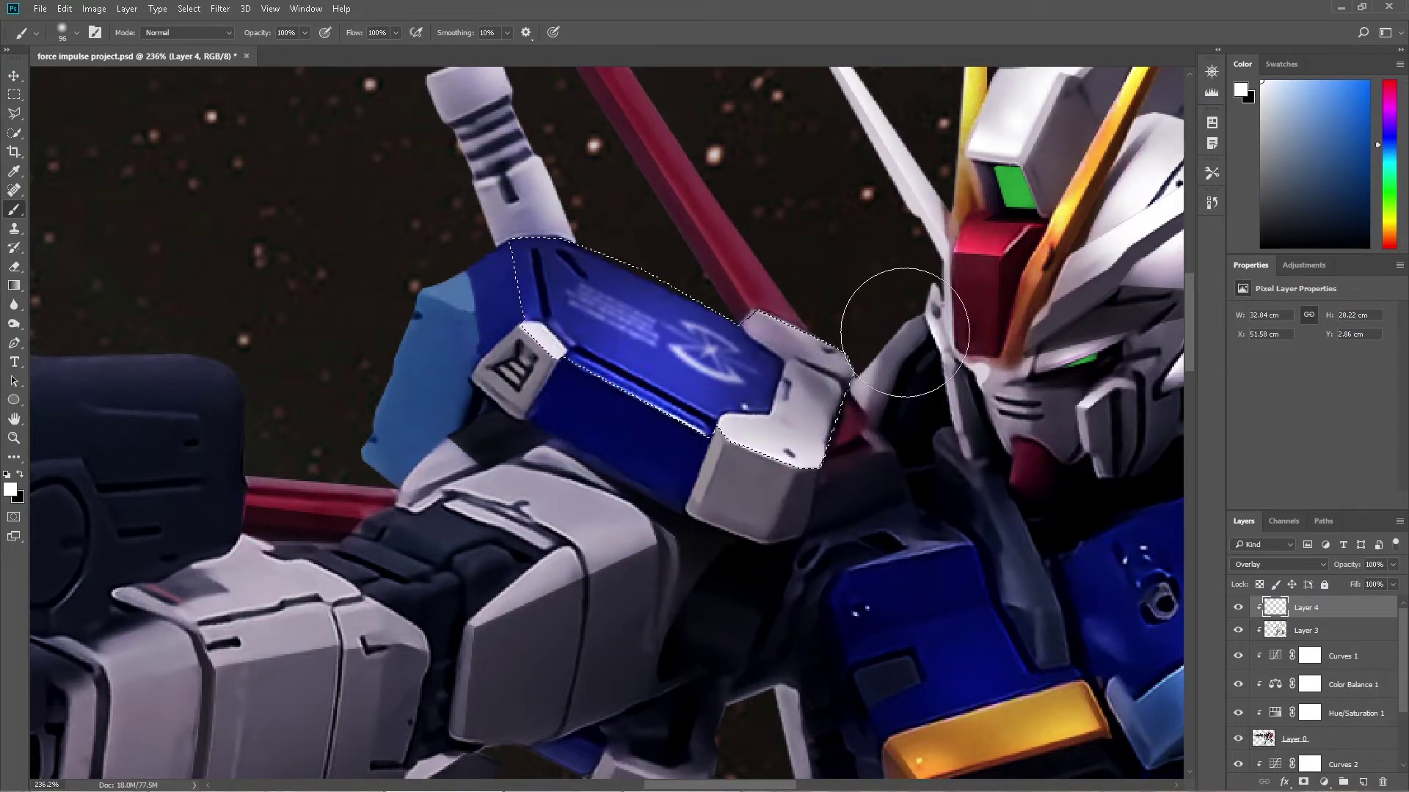
pyautogui.moveTo(904, 332); pyautogui.dragTo(456, 195)
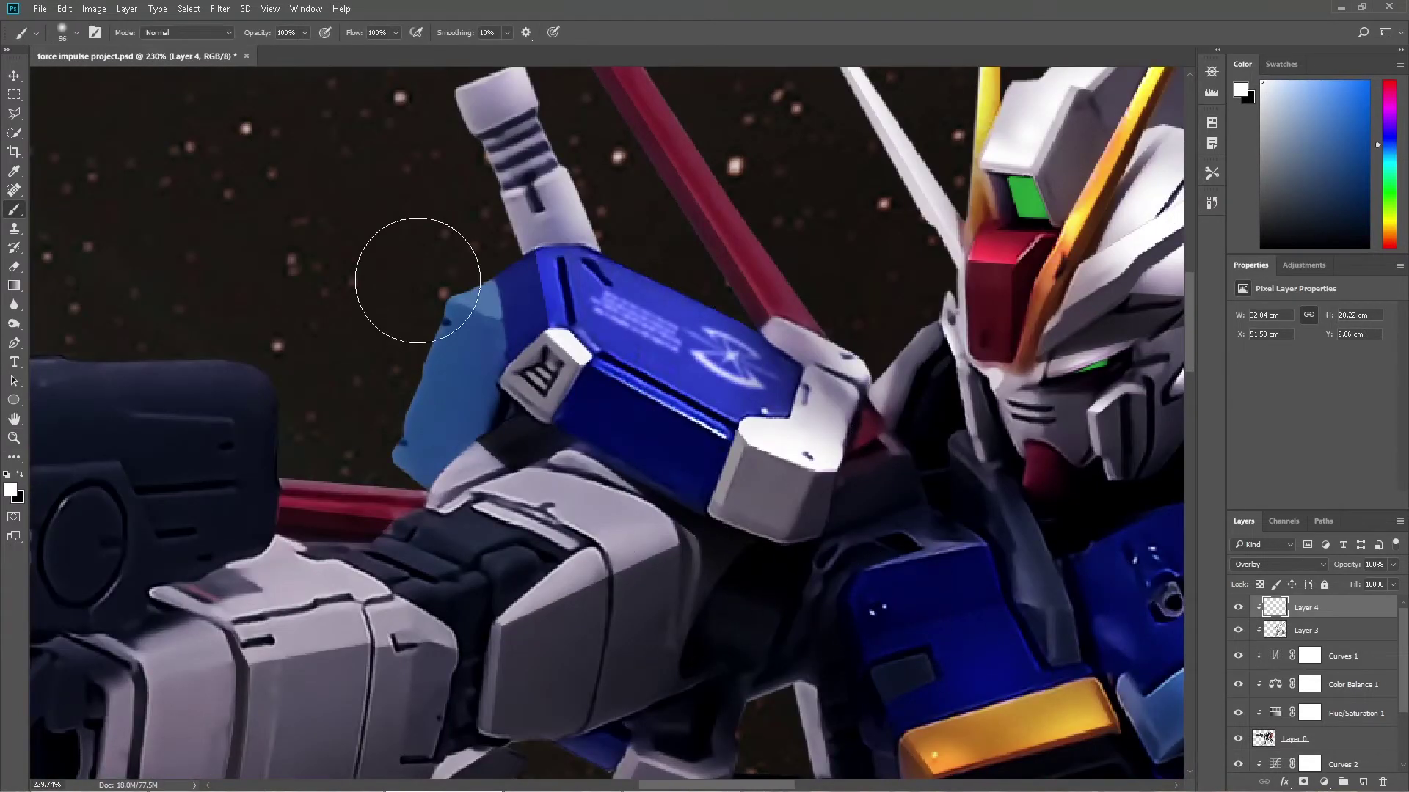
pyautogui.press('p')
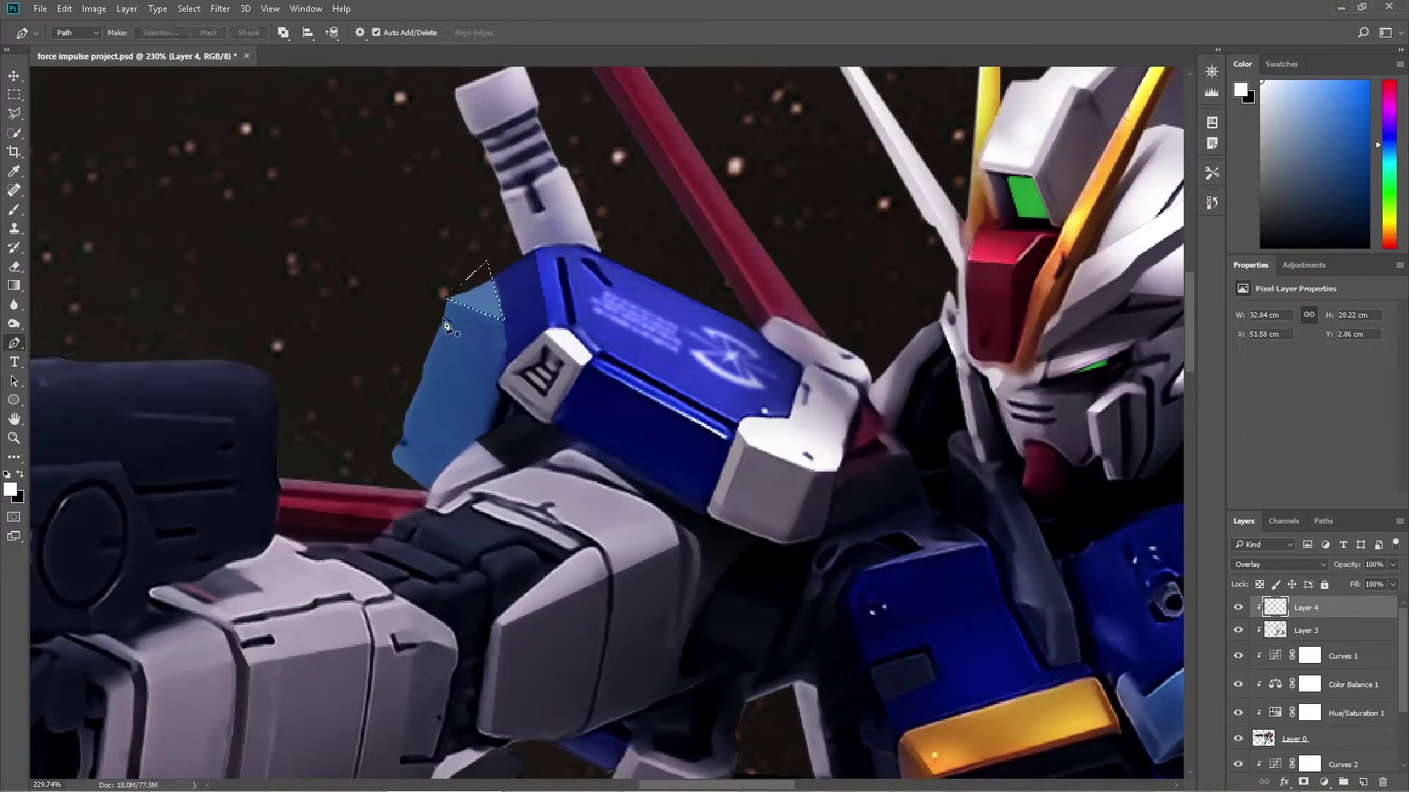
pyautogui.press('b')
pyautogui.scroll(-5, 720, 452)
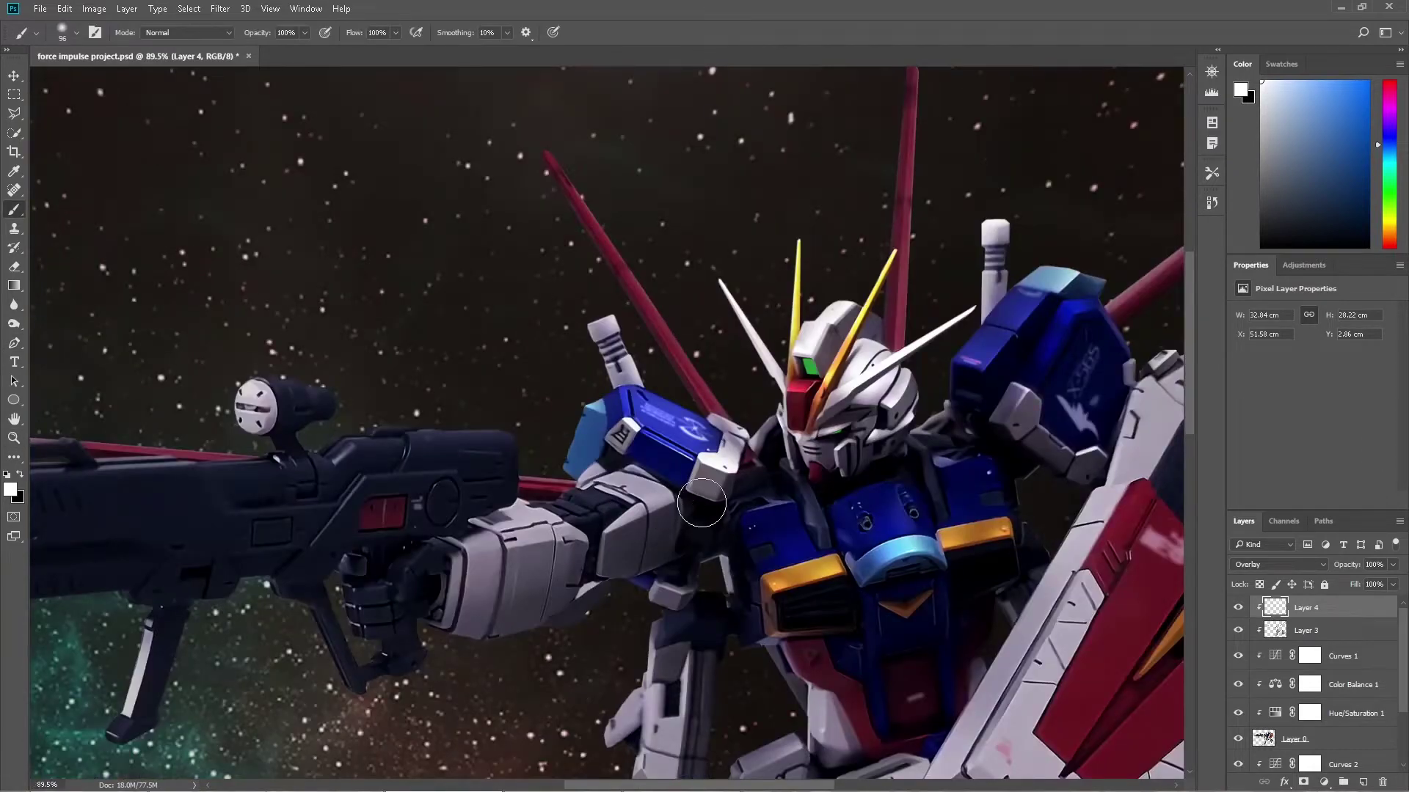
# Turn the upper arm path into a selection and paint white highlights on its armour
pyautogui.scroll(2, 734, 518)
pyautogui.scroll(4, 756, 550)
pyautogui.press('p')
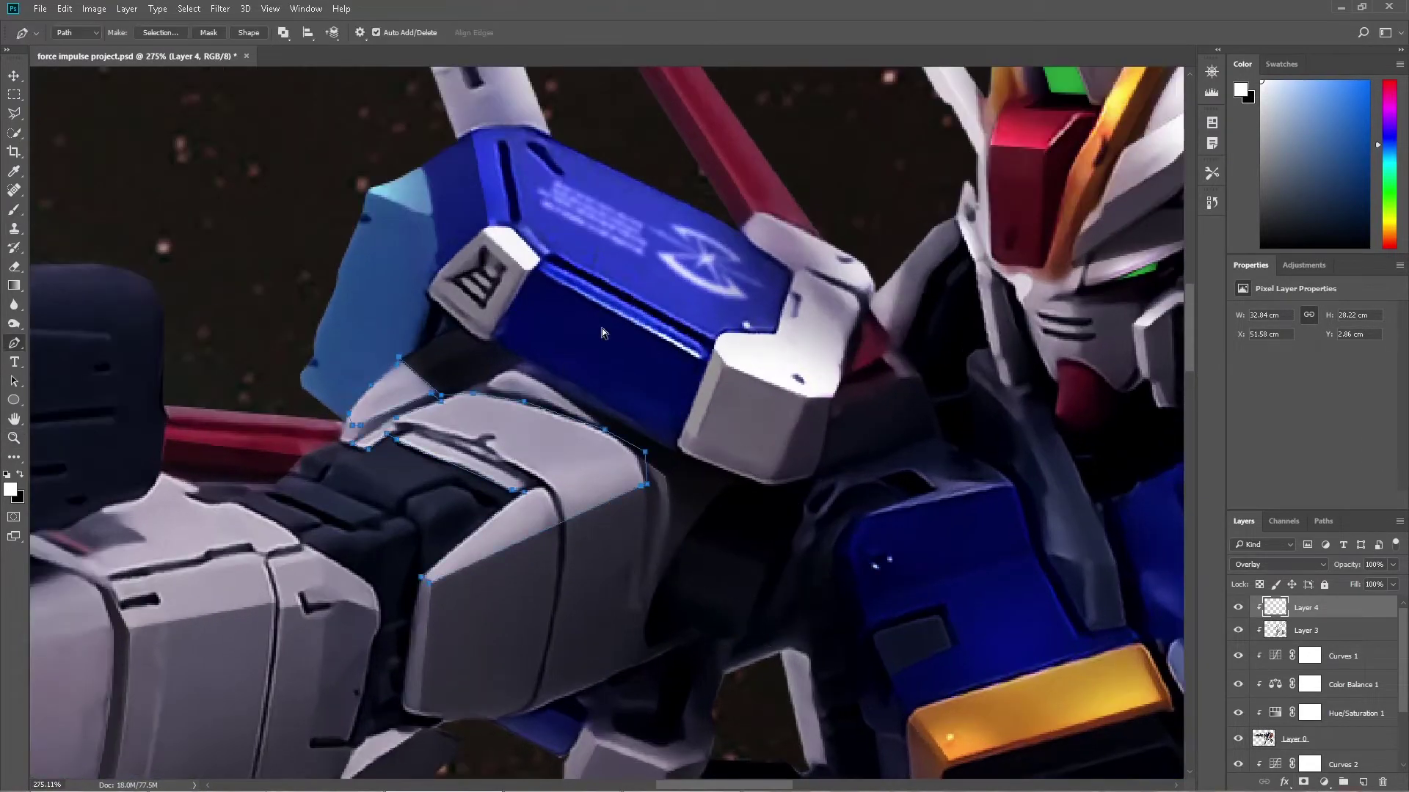
pyautogui.hotkey('ctrl', 'Return')
pyautogui.press('b')
pyautogui.moveTo(528, 425); pyautogui.dragTo(456, 472)
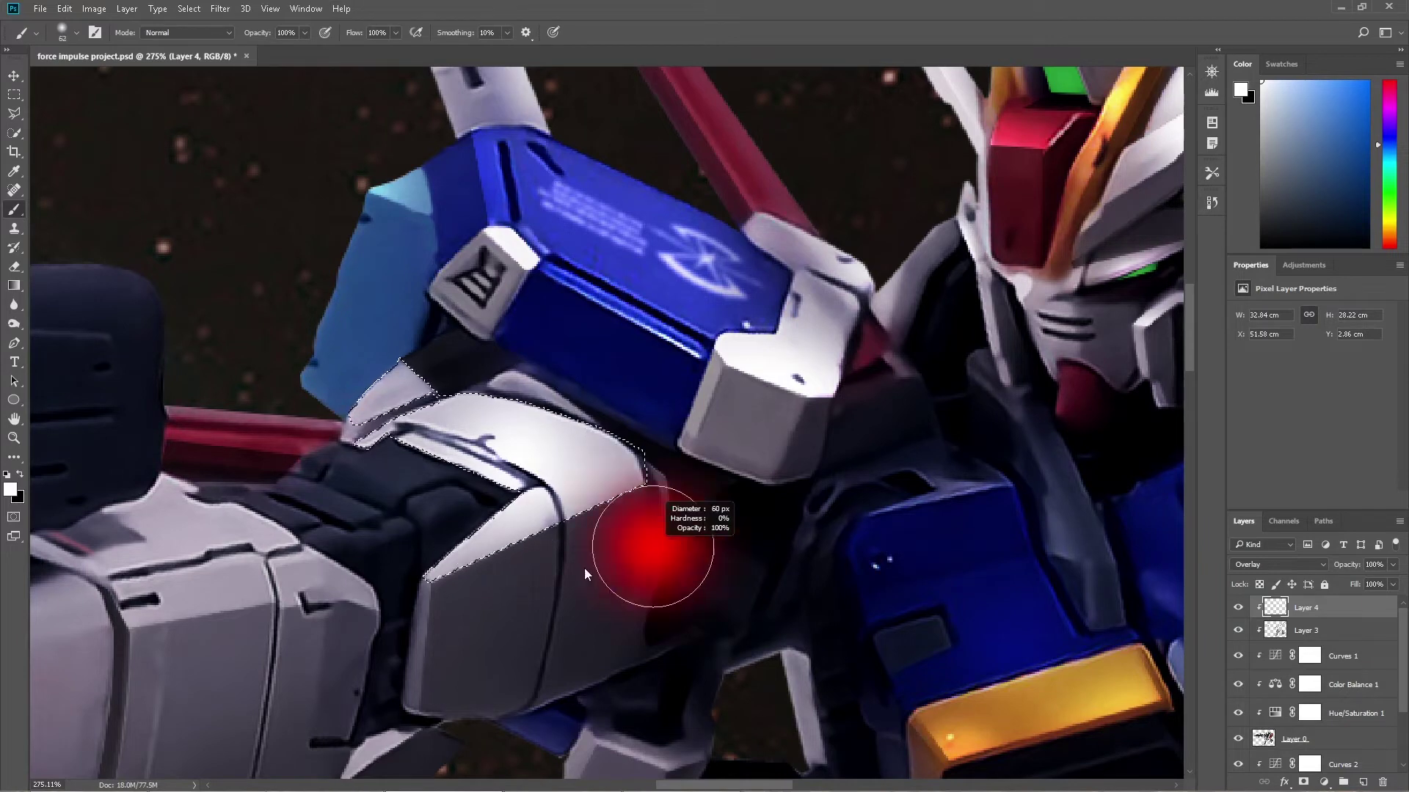
pyautogui.moveTo(645, 477); pyautogui.dragTo(430, 470)
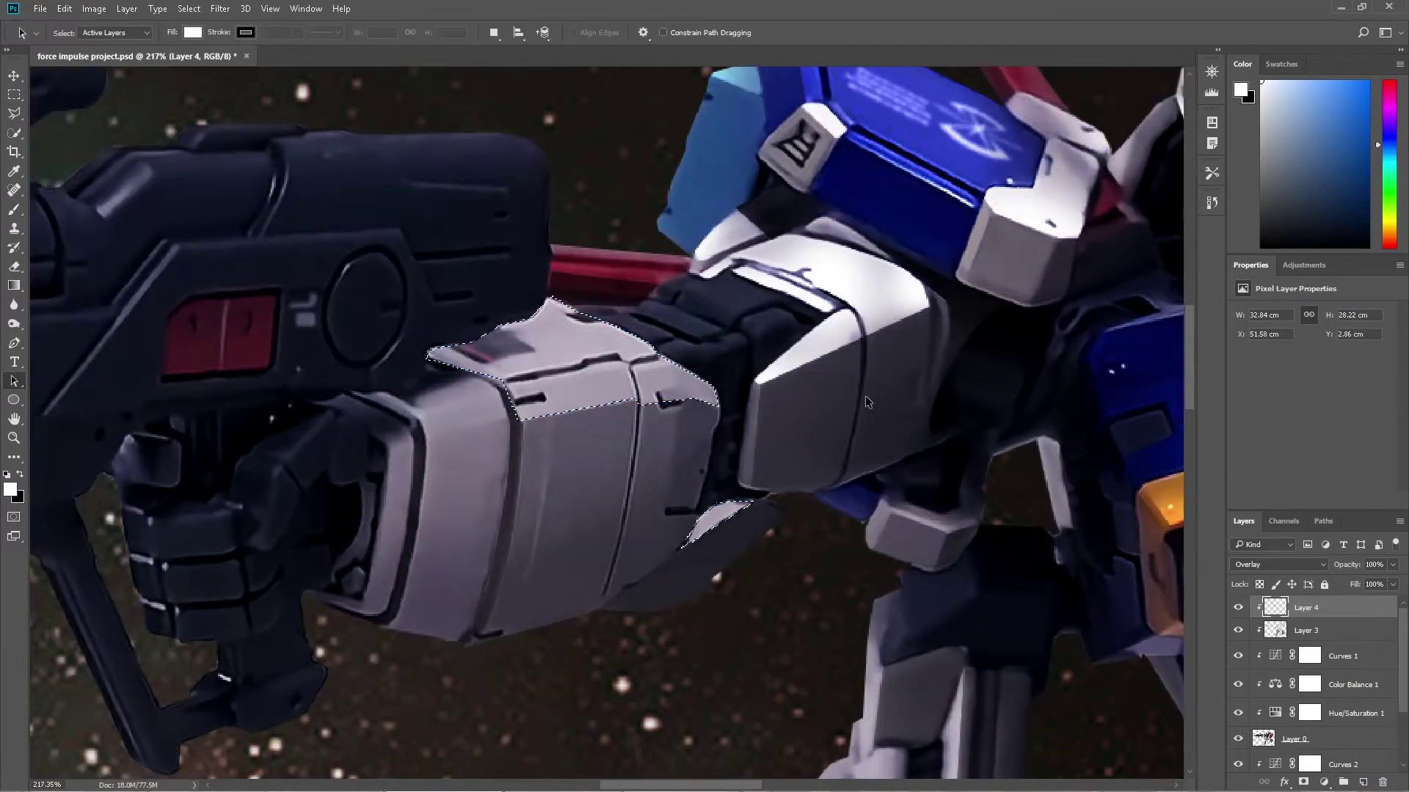
# Enlarge the brush and brighten the forearm armour inside the selection
pyautogui.press('b')
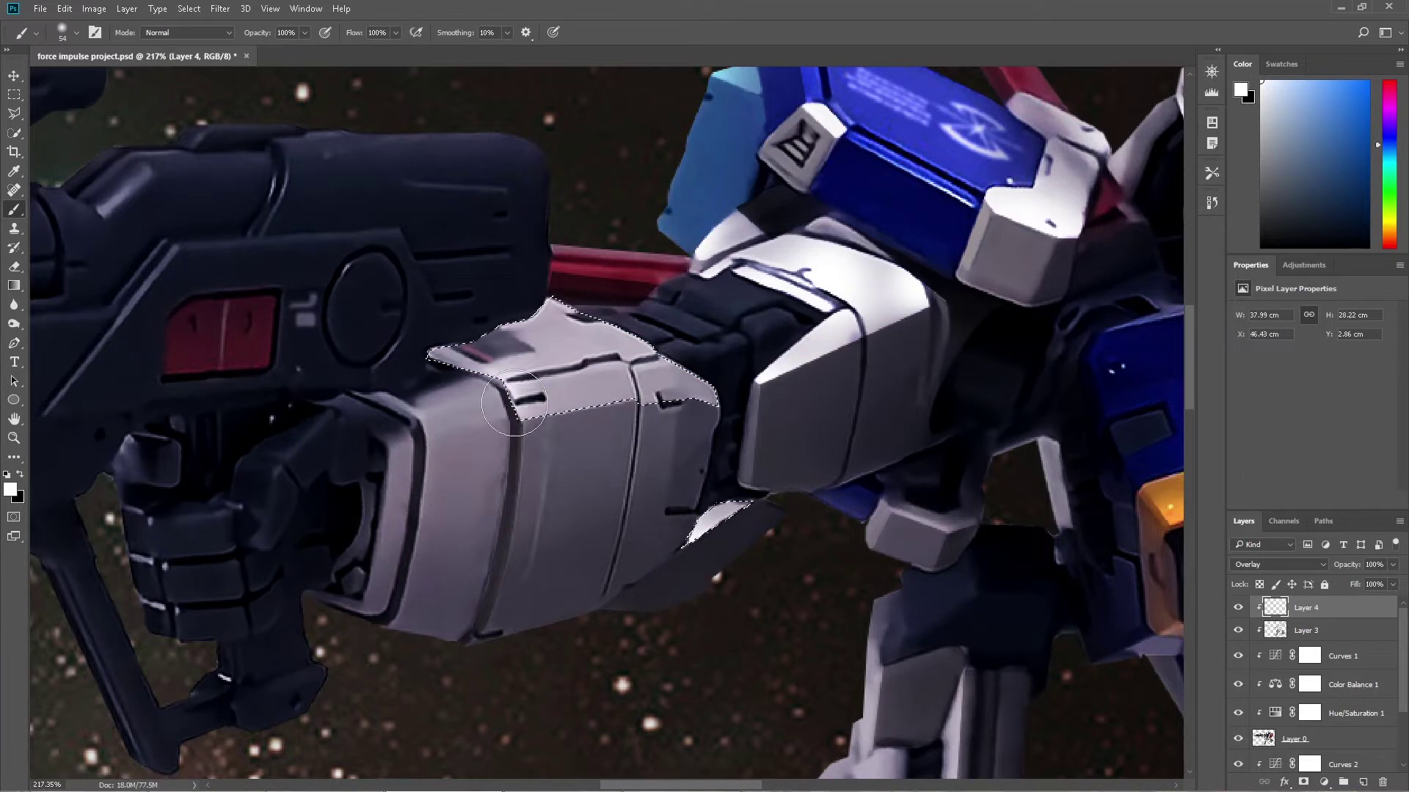
pyautogui.moveTo(514, 404); pyautogui.dragTo(724, 408)
pyautogui.moveTo(582, 503); pyautogui.dragTo(661, 503)
pyautogui.moveTo(660, 367); pyautogui.dragTo(866, 425)
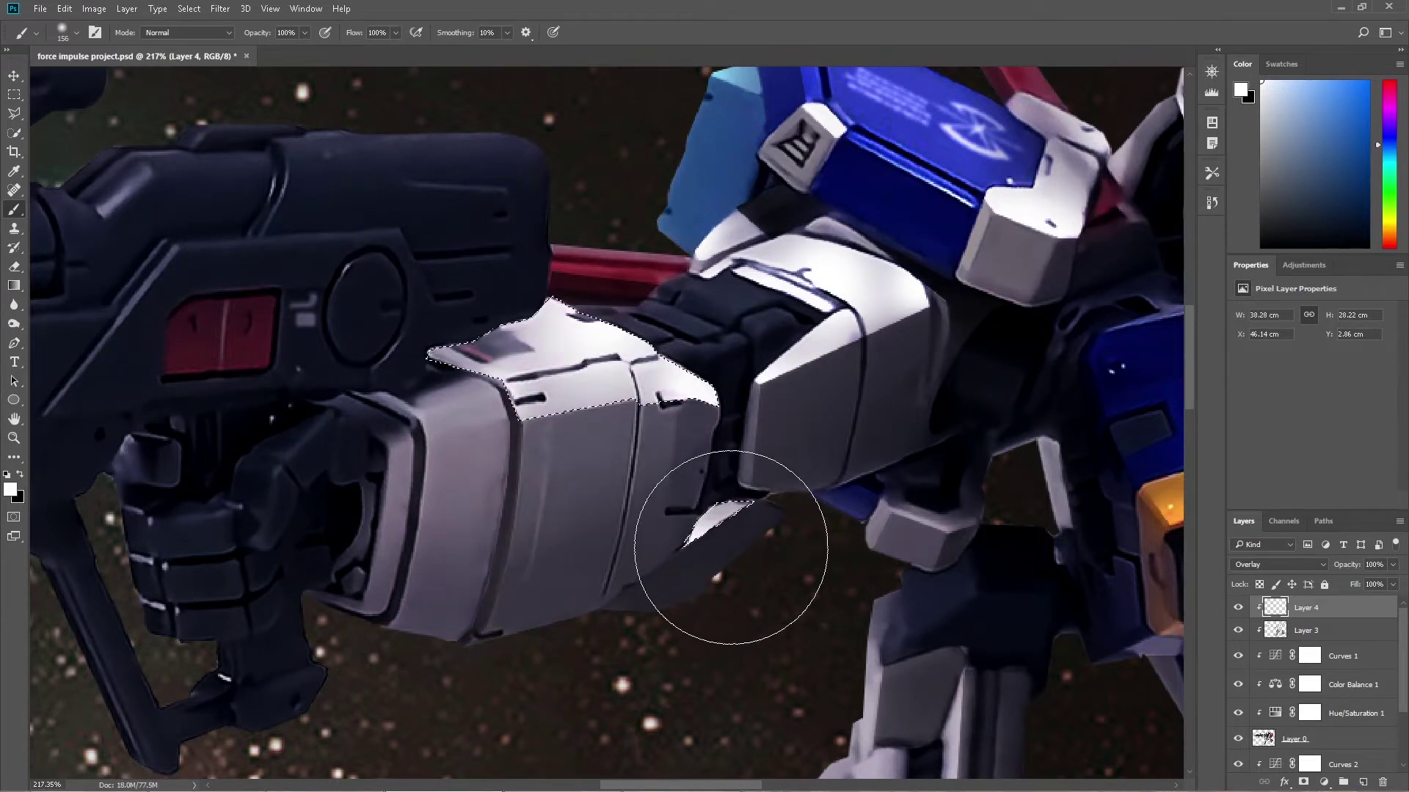
# Paint soft white highlights on the gun barrel tip and the shield's left edge
pyautogui.scroll(-5, 731, 548)
pyautogui.scroll(5, 811, 560)
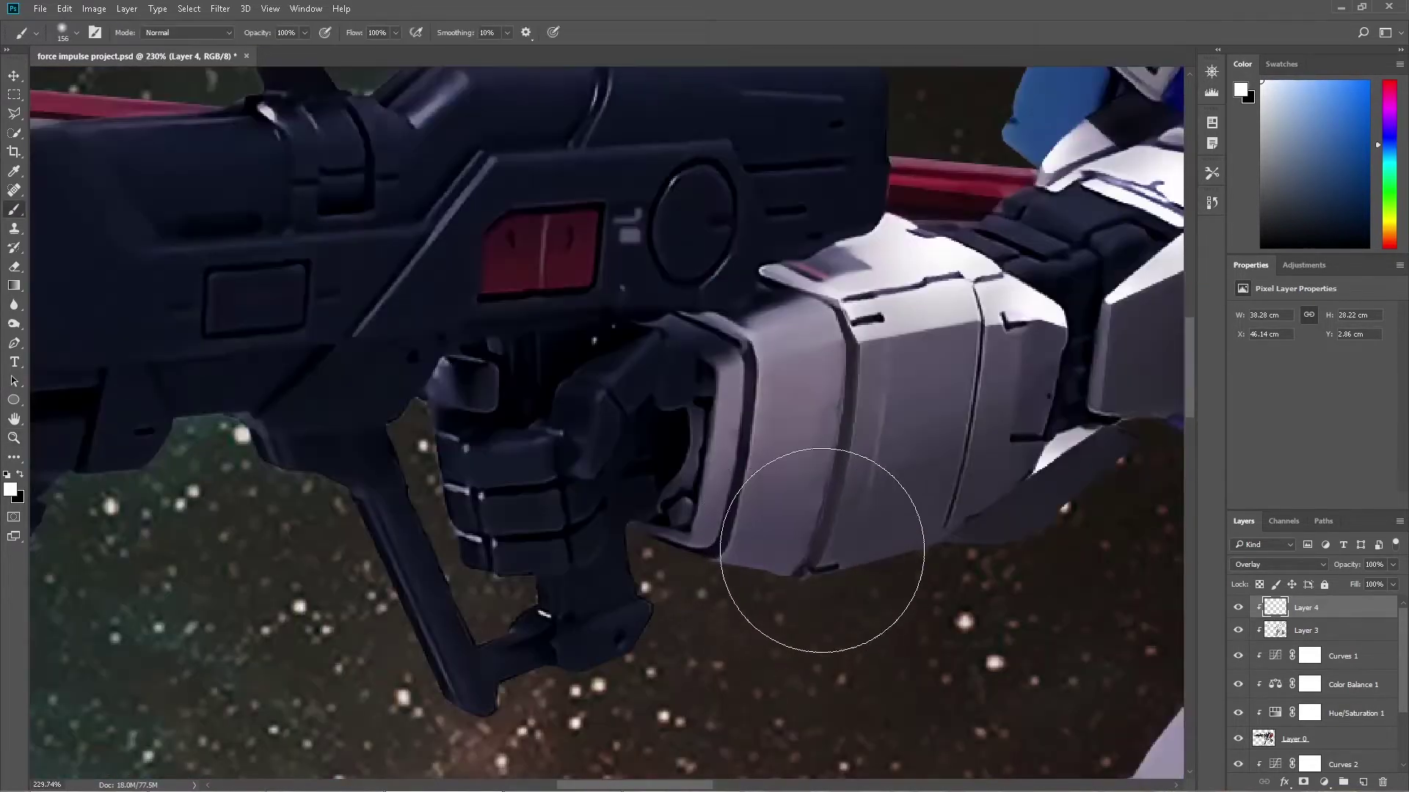
pyautogui.press('p')
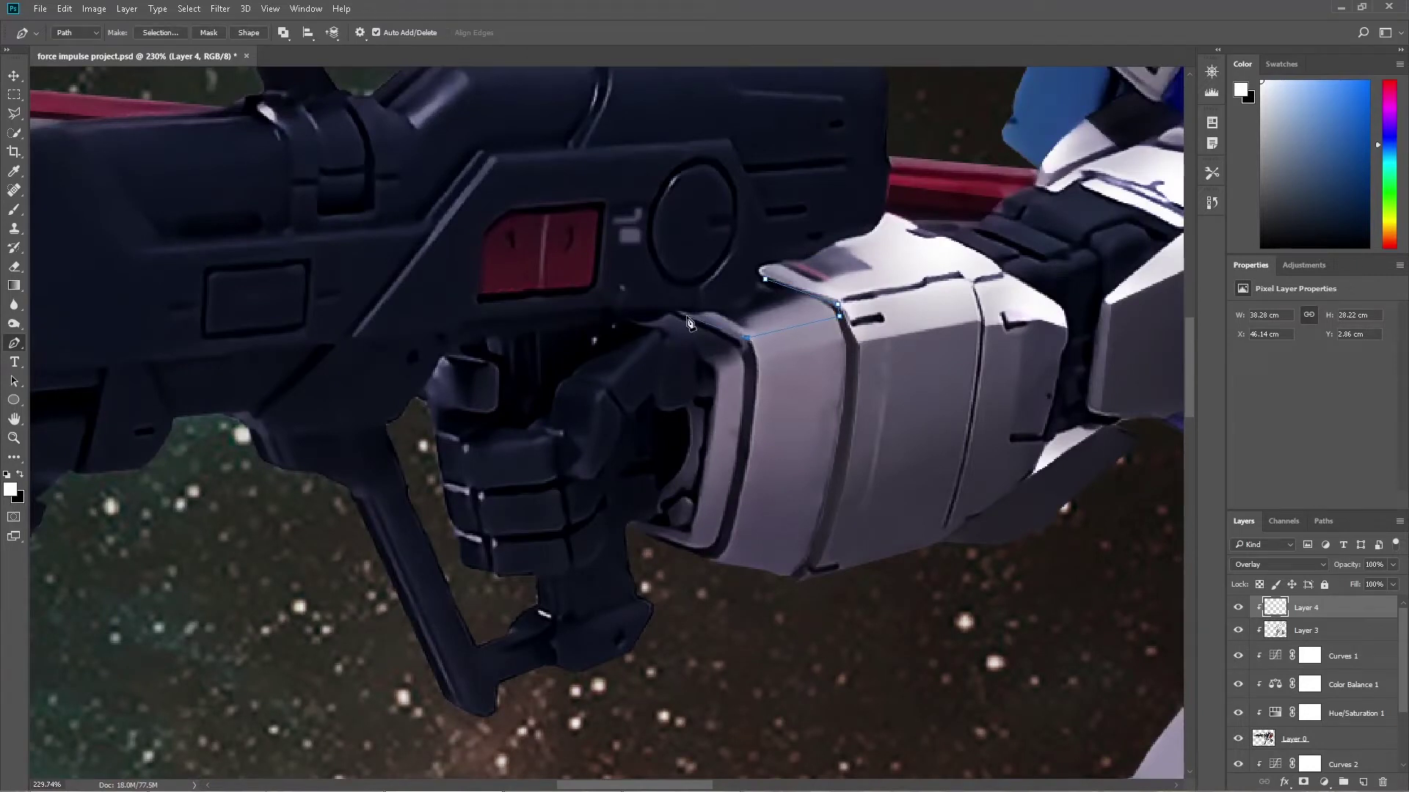
pyautogui.press('b')
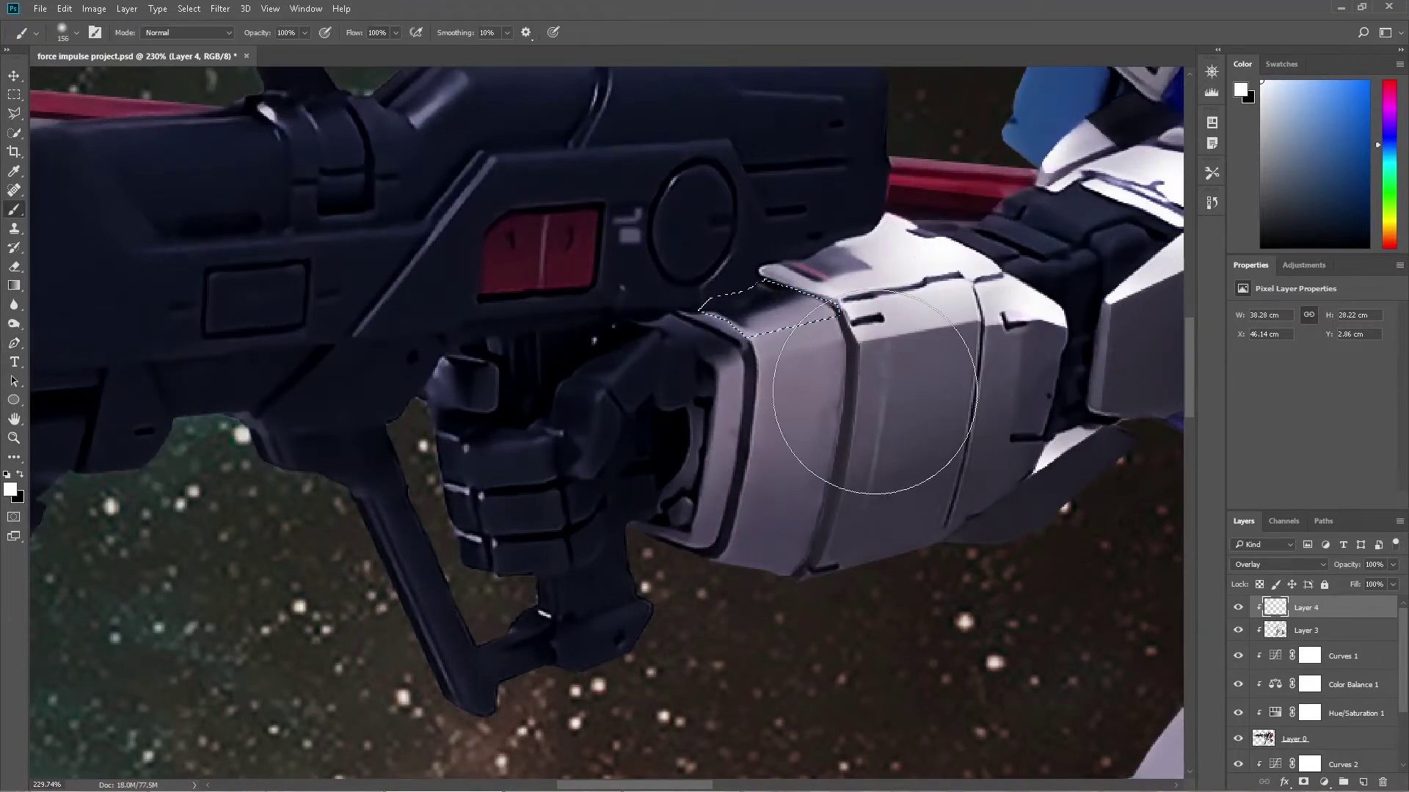
pyautogui.scroll(-3, 925, 488)
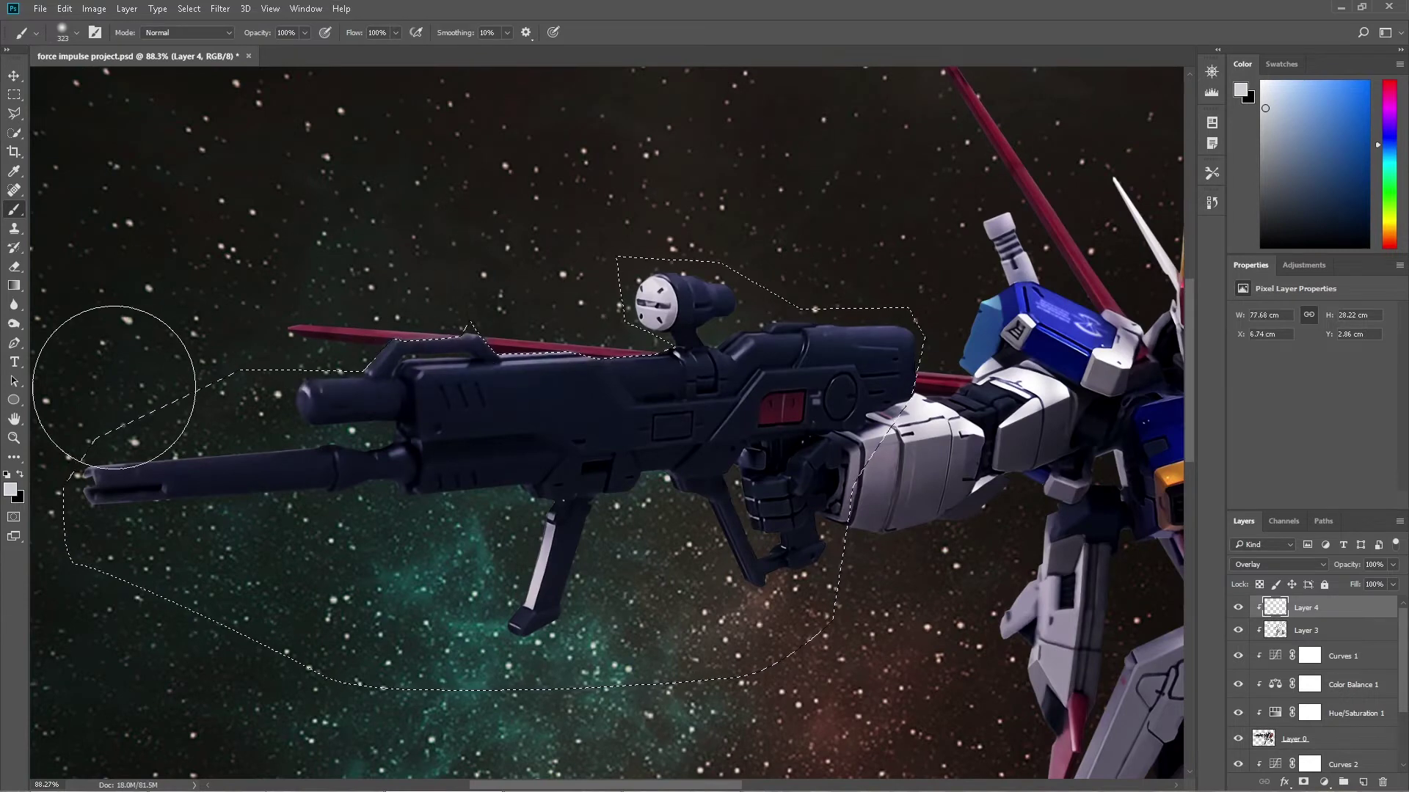
pyautogui.moveTo(120, 377); pyautogui.dragTo(207, 514)
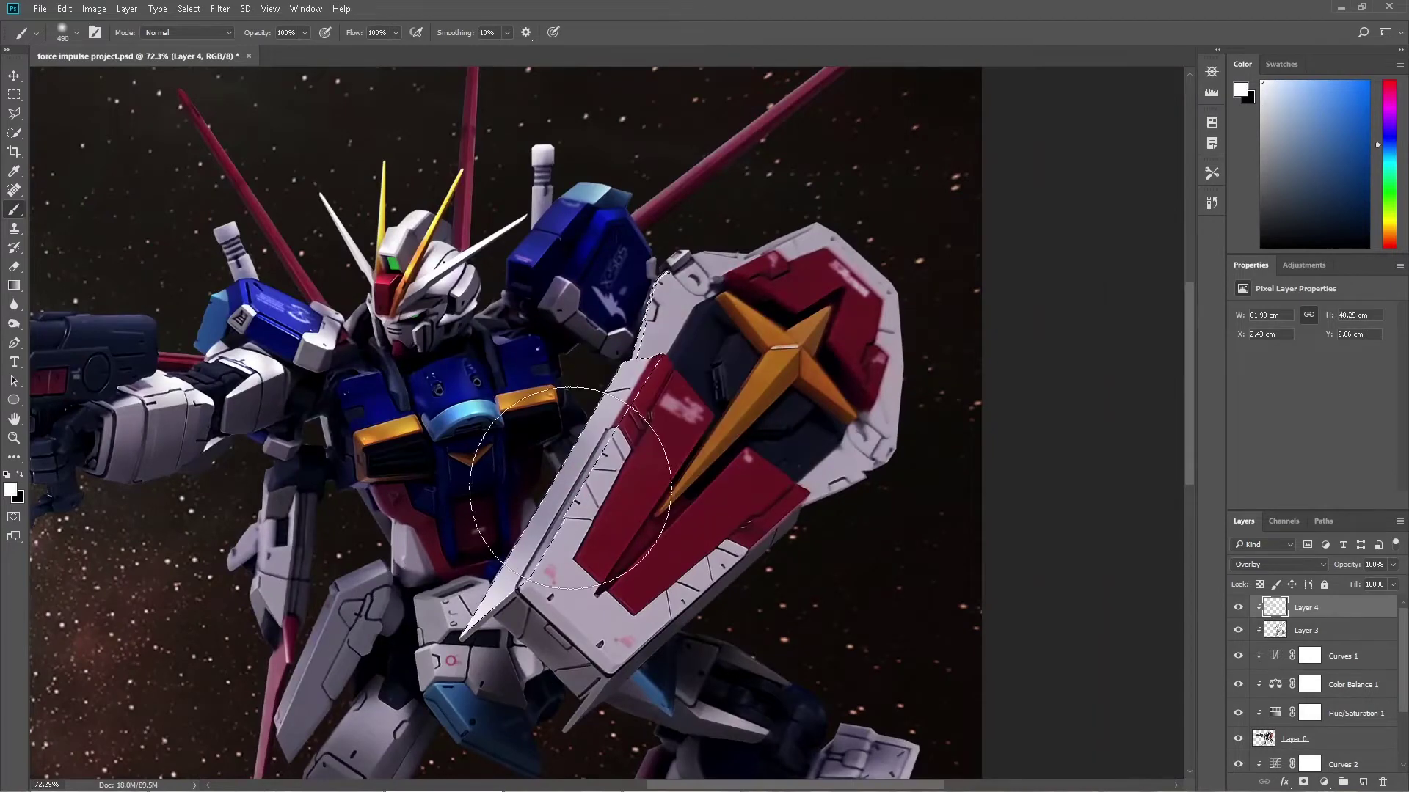
pyautogui.moveTo(514, 528); pyautogui.dragTo(878, 377)
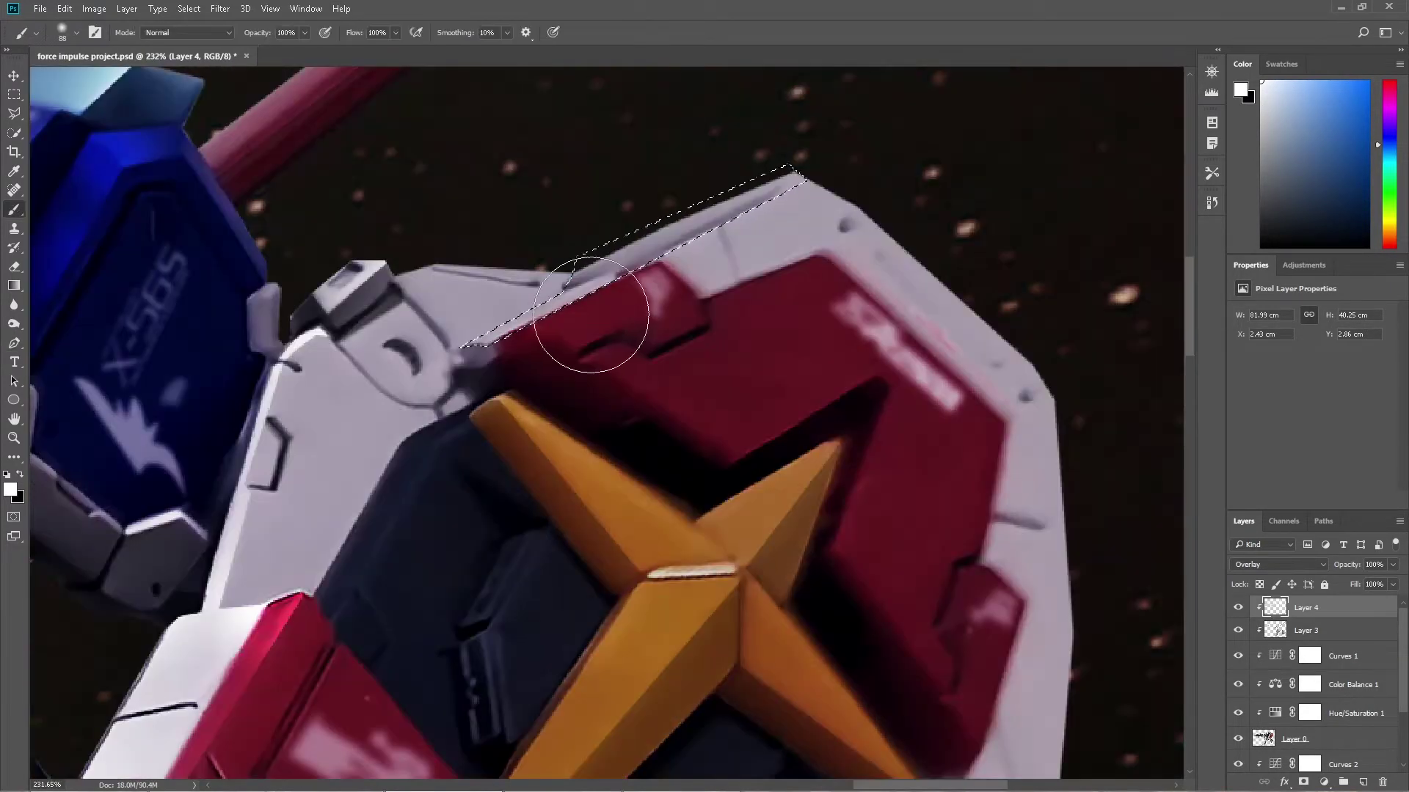
# Brighten the gold star, deselect, and touch up the red panel beside it
pyautogui.press('b')
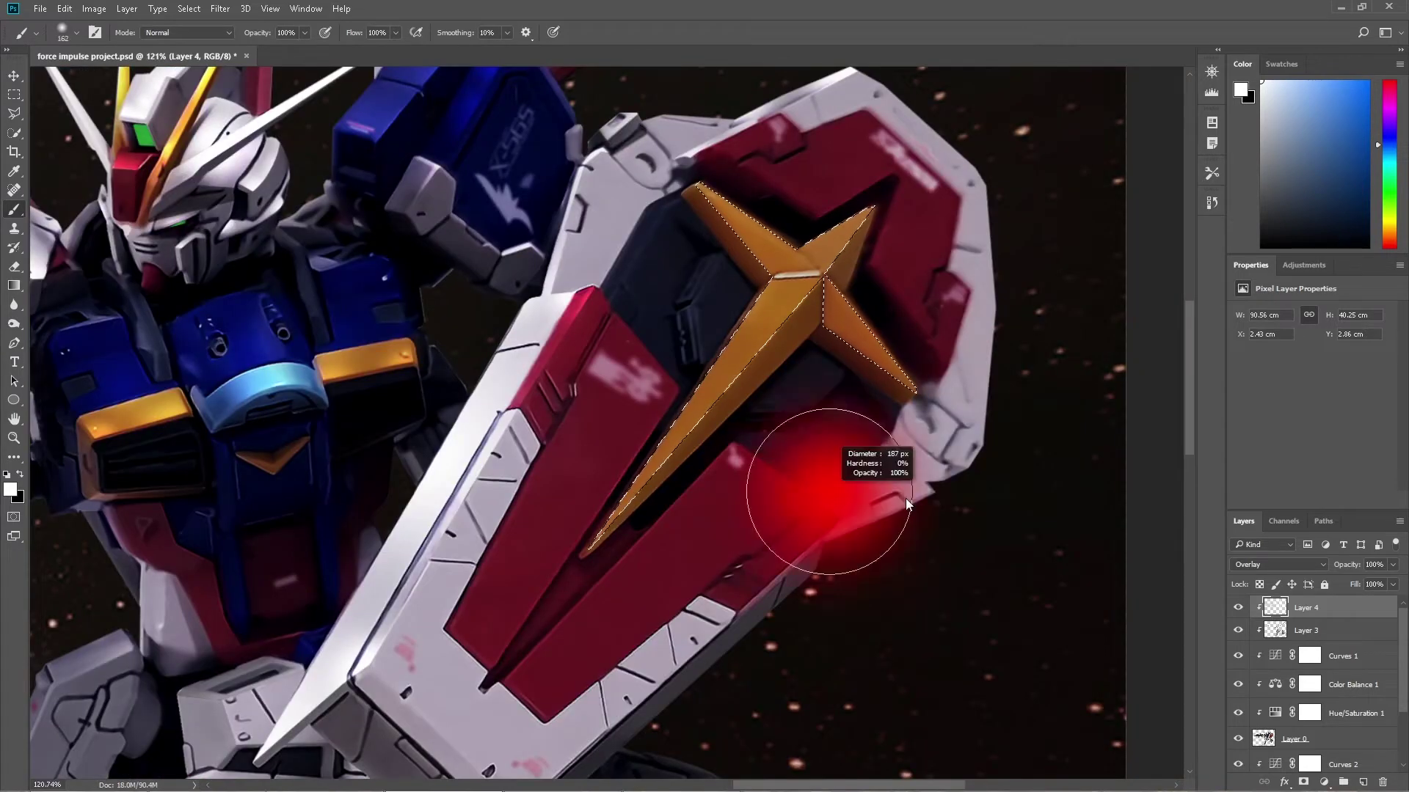
pyautogui.moveTo(723, 314); pyautogui.dragTo(722, 503)
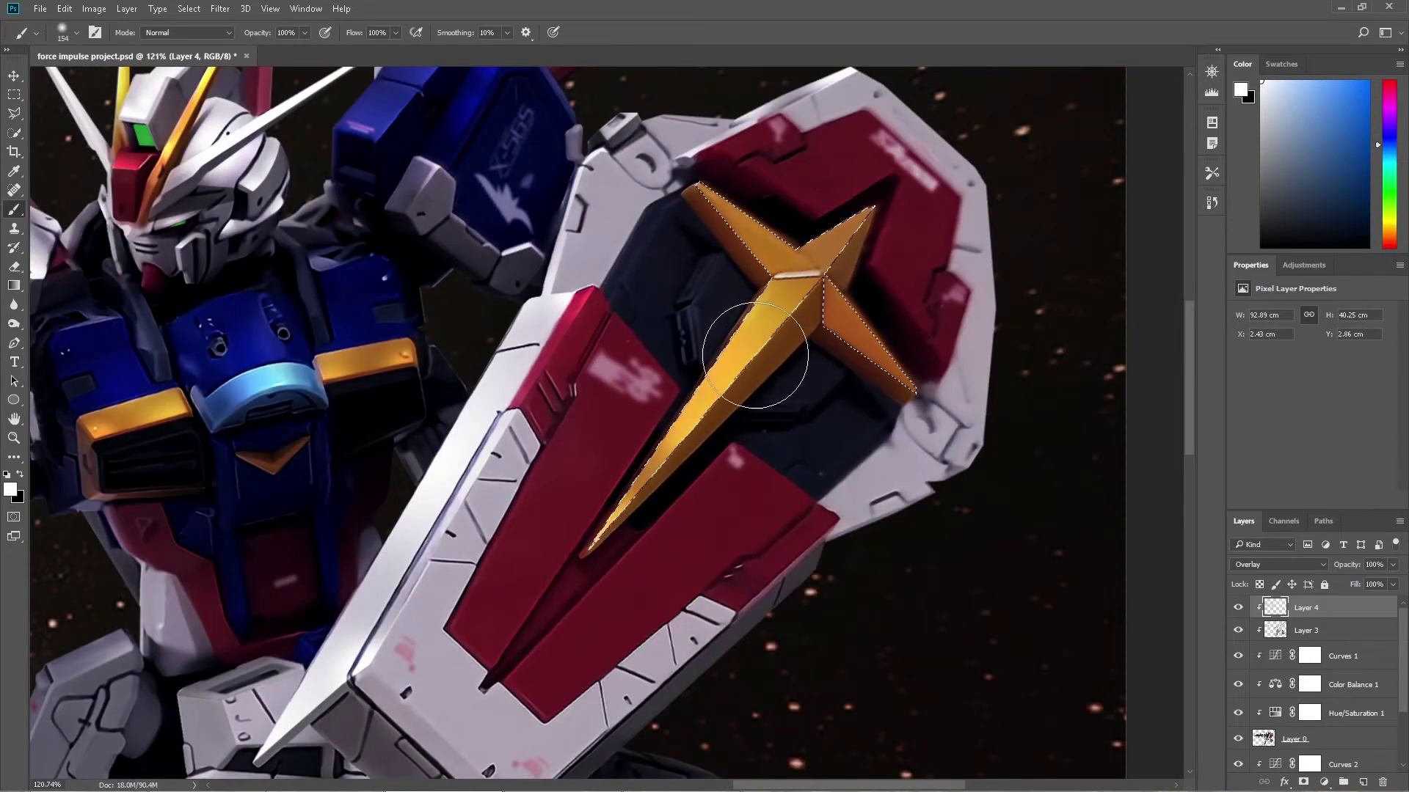
pyautogui.hotkey('ctrl', 'd')
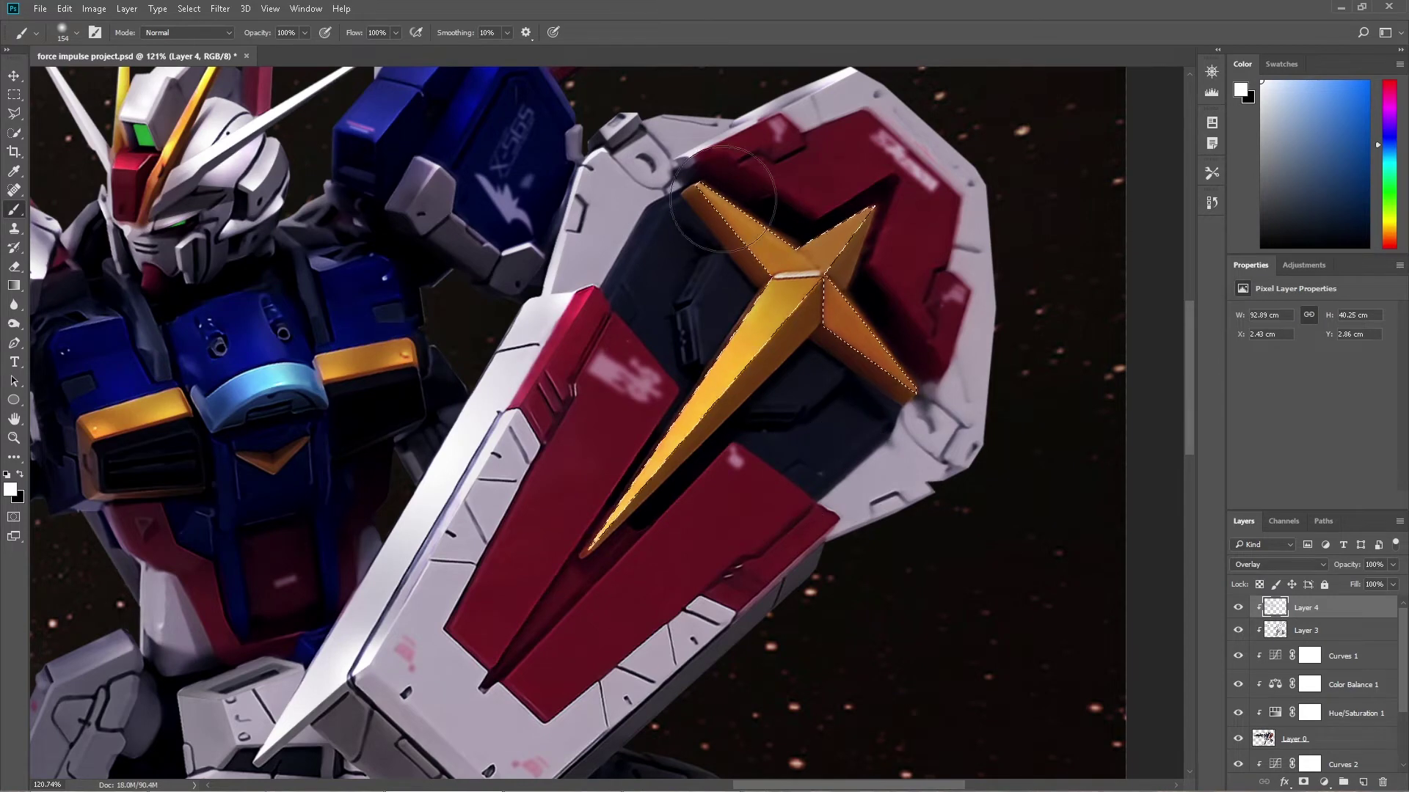
pyautogui.click(722, 198)
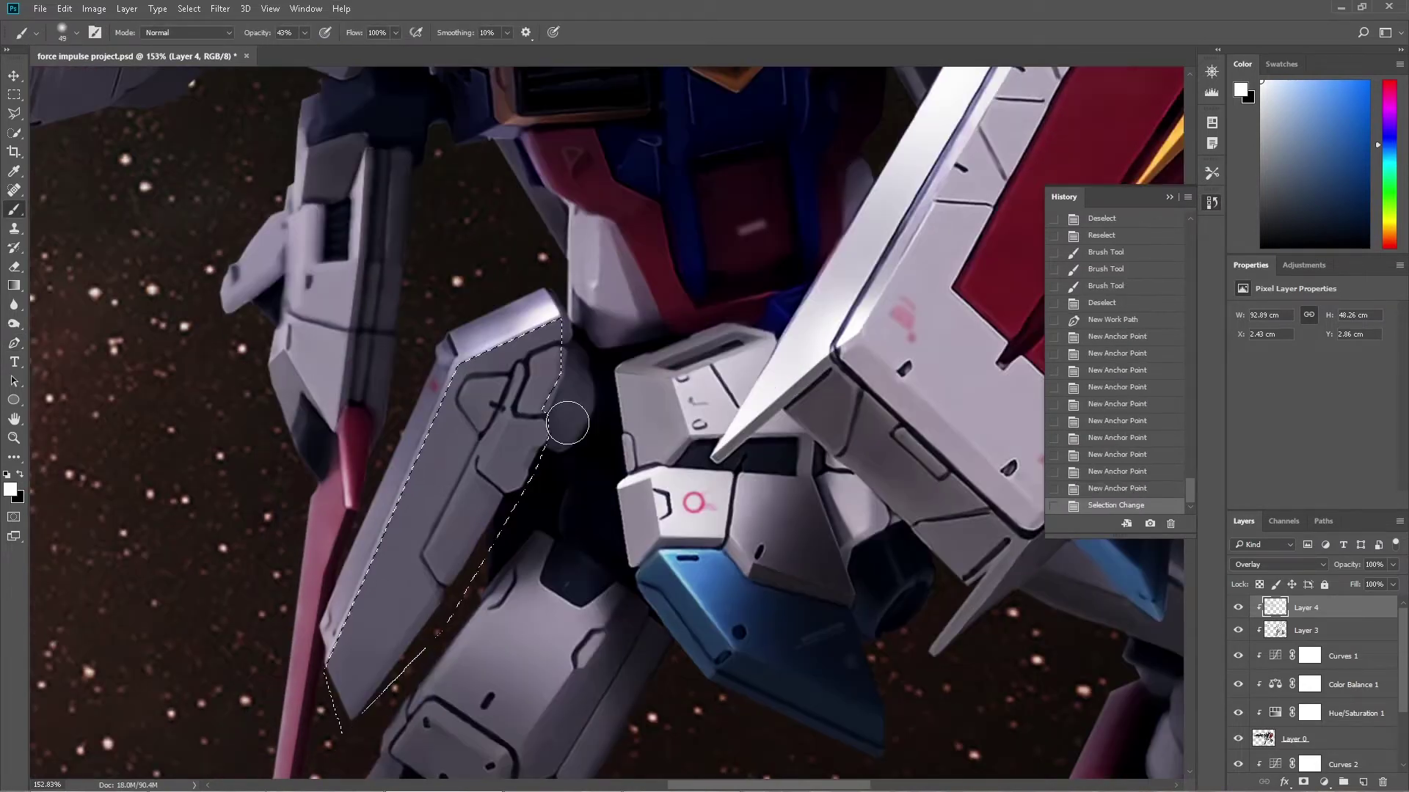
# Brighten the leg armour plate, then select the next traced plate and paint a soft glow
pyautogui.moveTo(739, 409); pyautogui.dragTo(513, 397)
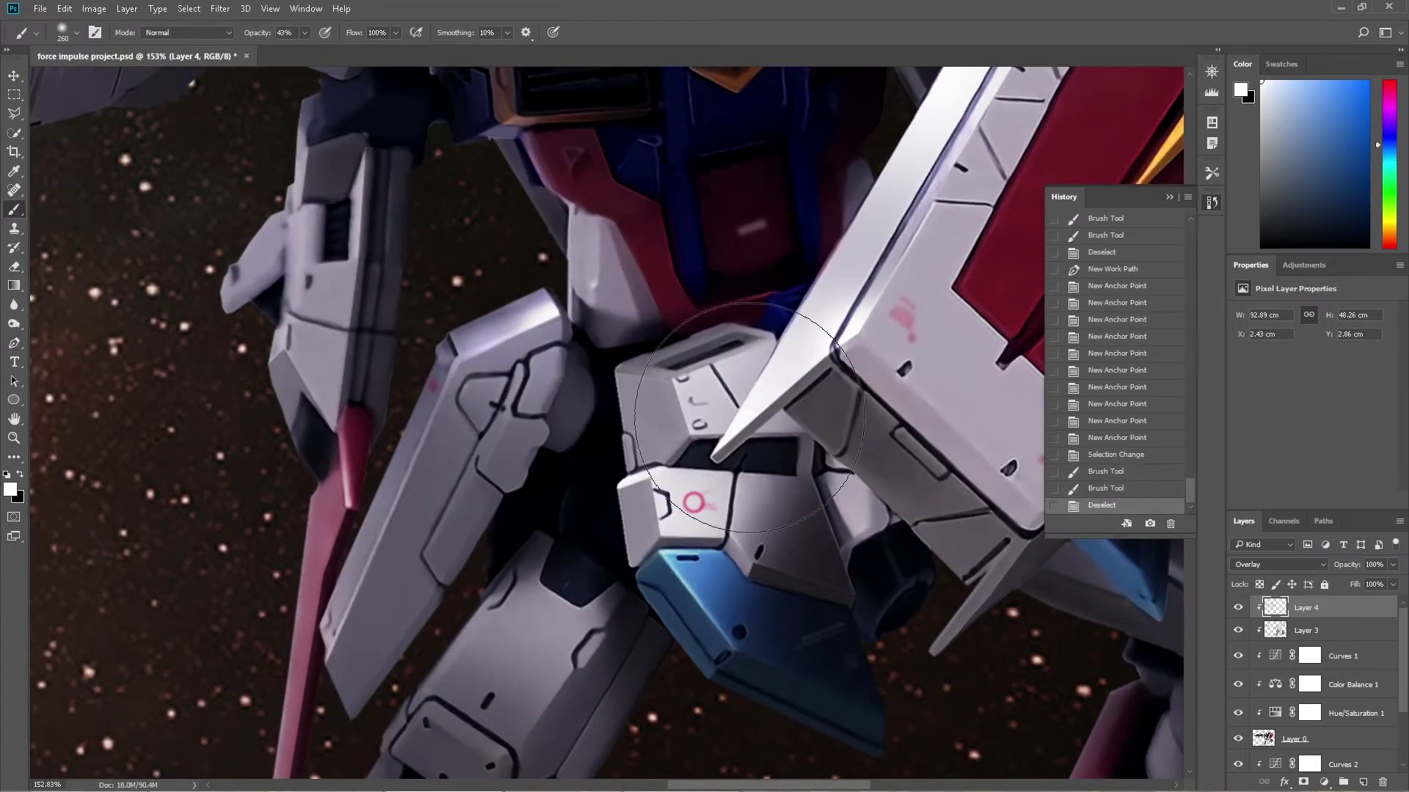
pyautogui.hotkey('ctrl', 'd')
pyautogui.hotkey('ctrl', '0')
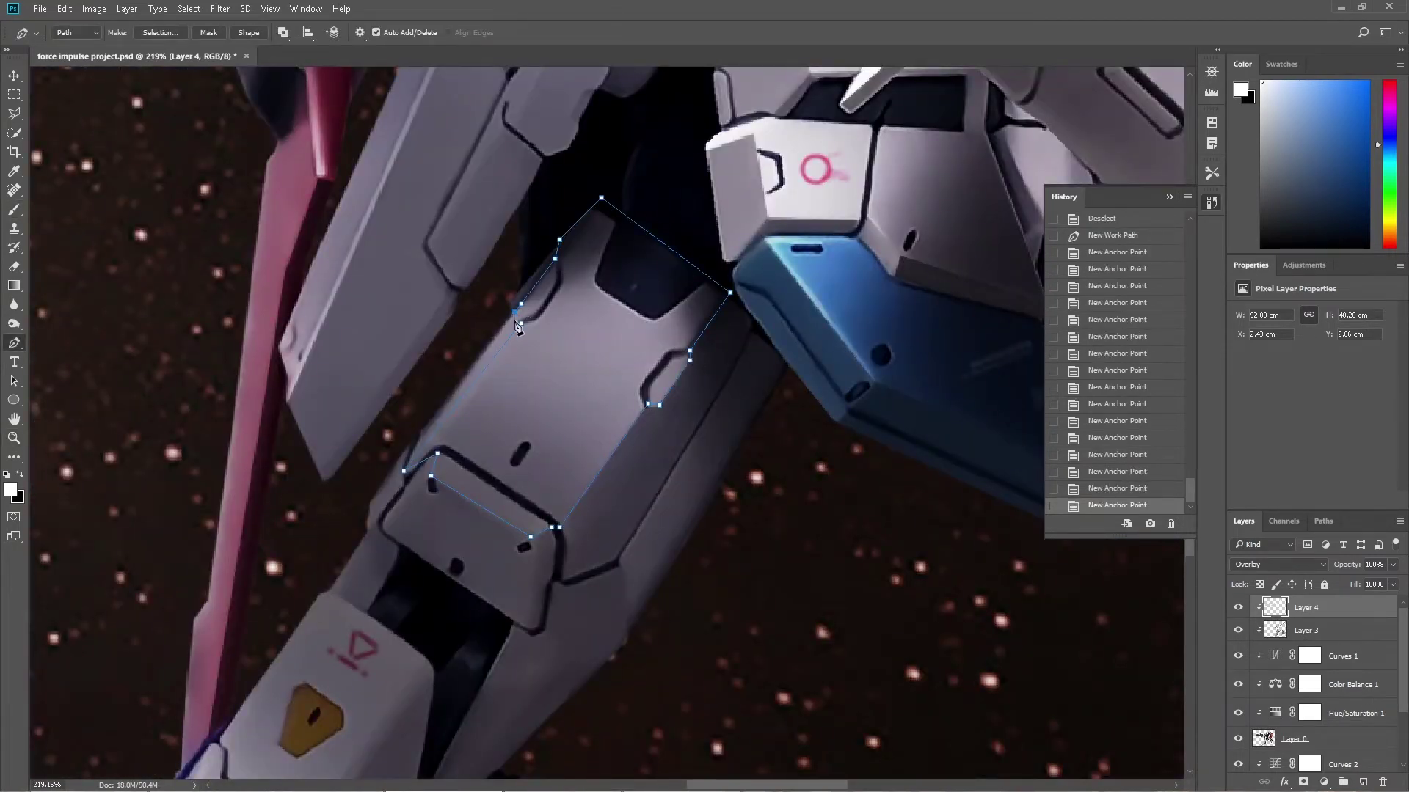
pyautogui.hotkey('ctrl', 'Return')
pyautogui.press('b')
pyautogui.click(572, 370)
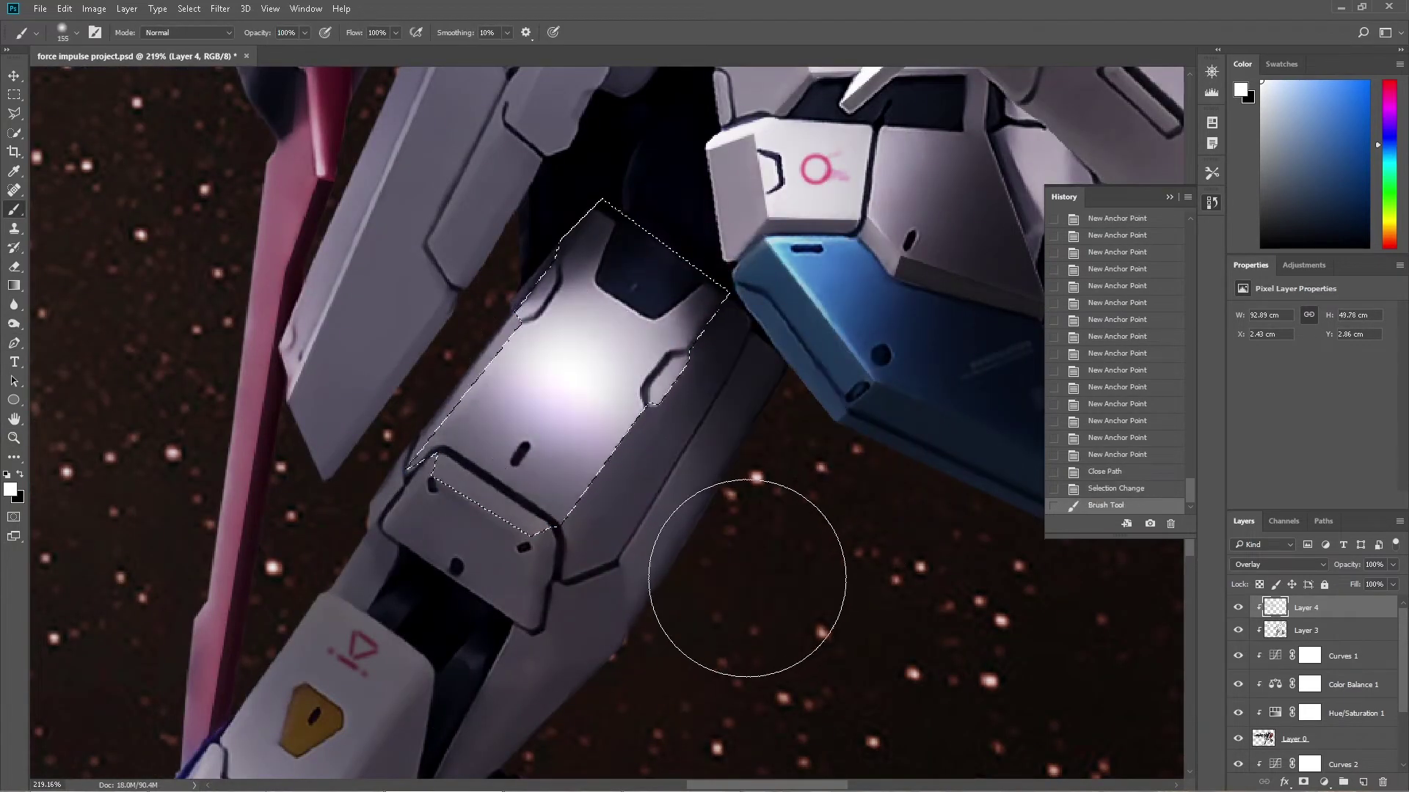
pyautogui.moveTo(558, 514); pyautogui.dragTo(484, 506)
pyautogui.moveTo(470, 477); pyautogui.dragTo(425, 462)
pyautogui.moveTo(528, 506); pyautogui.dragTo(412, 458)
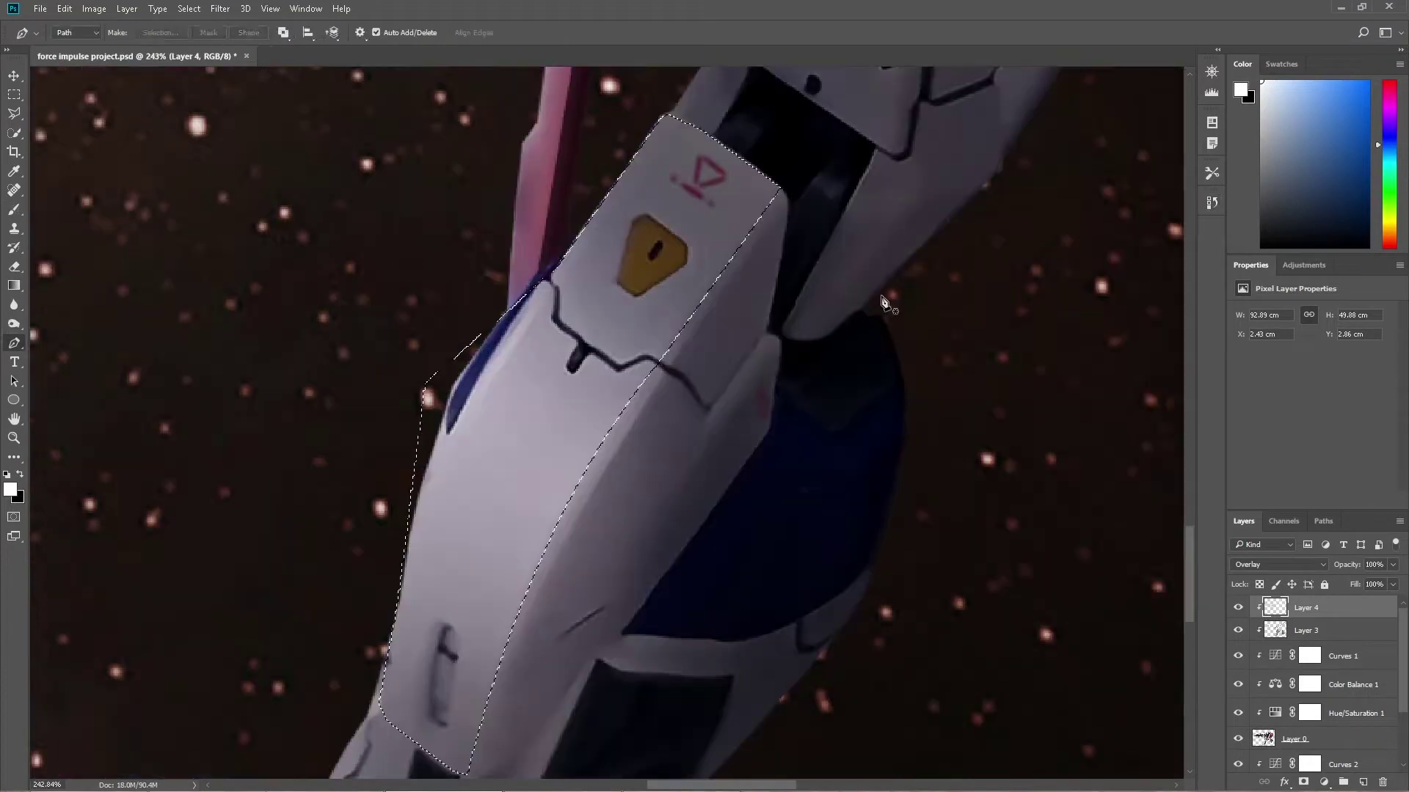
# Lower brush opacity to 74%, then 59%, and brighten the foot armour plate
pyautogui.press('7')
pyautogui.press('4')
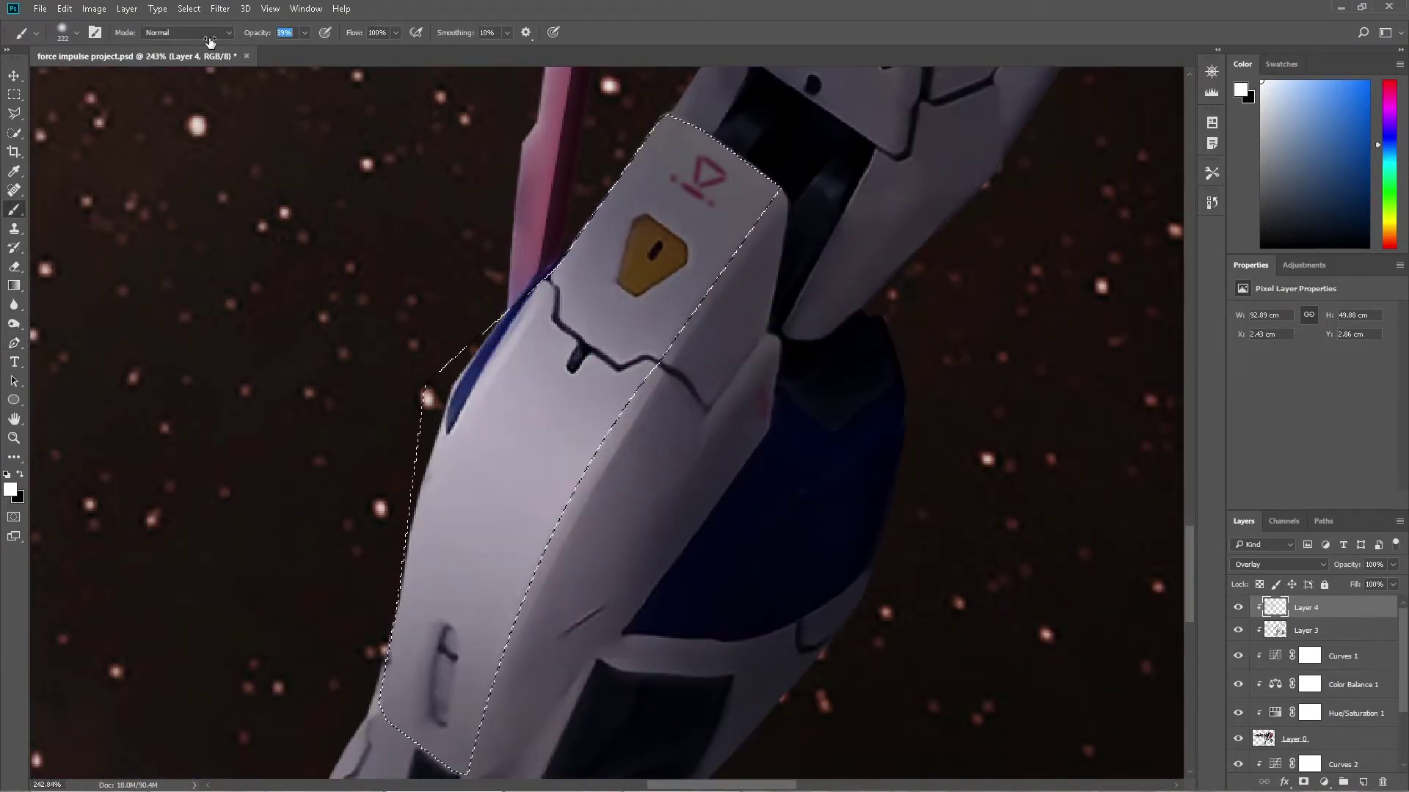
pyautogui.moveTo(494, 369); pyautogui.dragTo(345, 574)
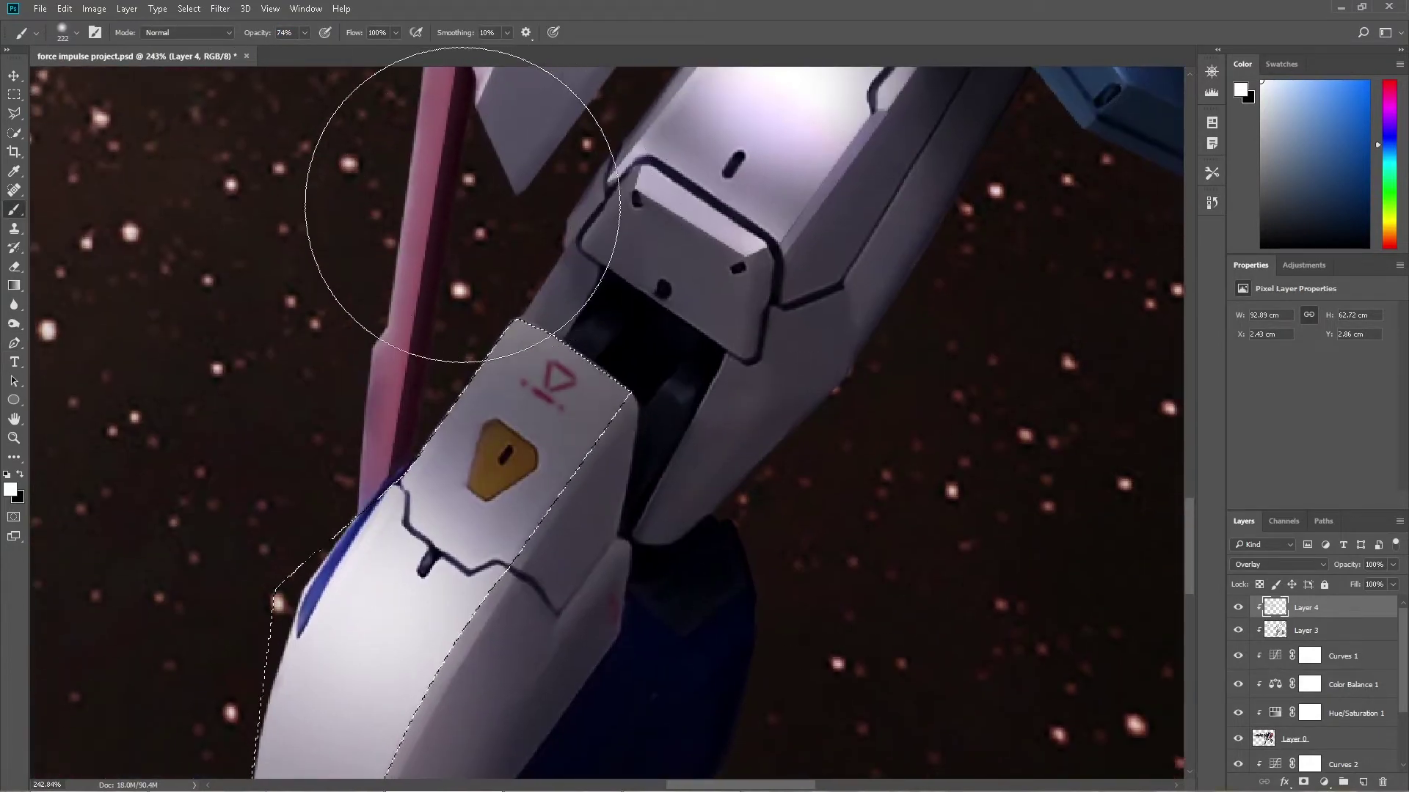
pyautogui.press('z')
pyautogui.hotkey('ctrl', '0')
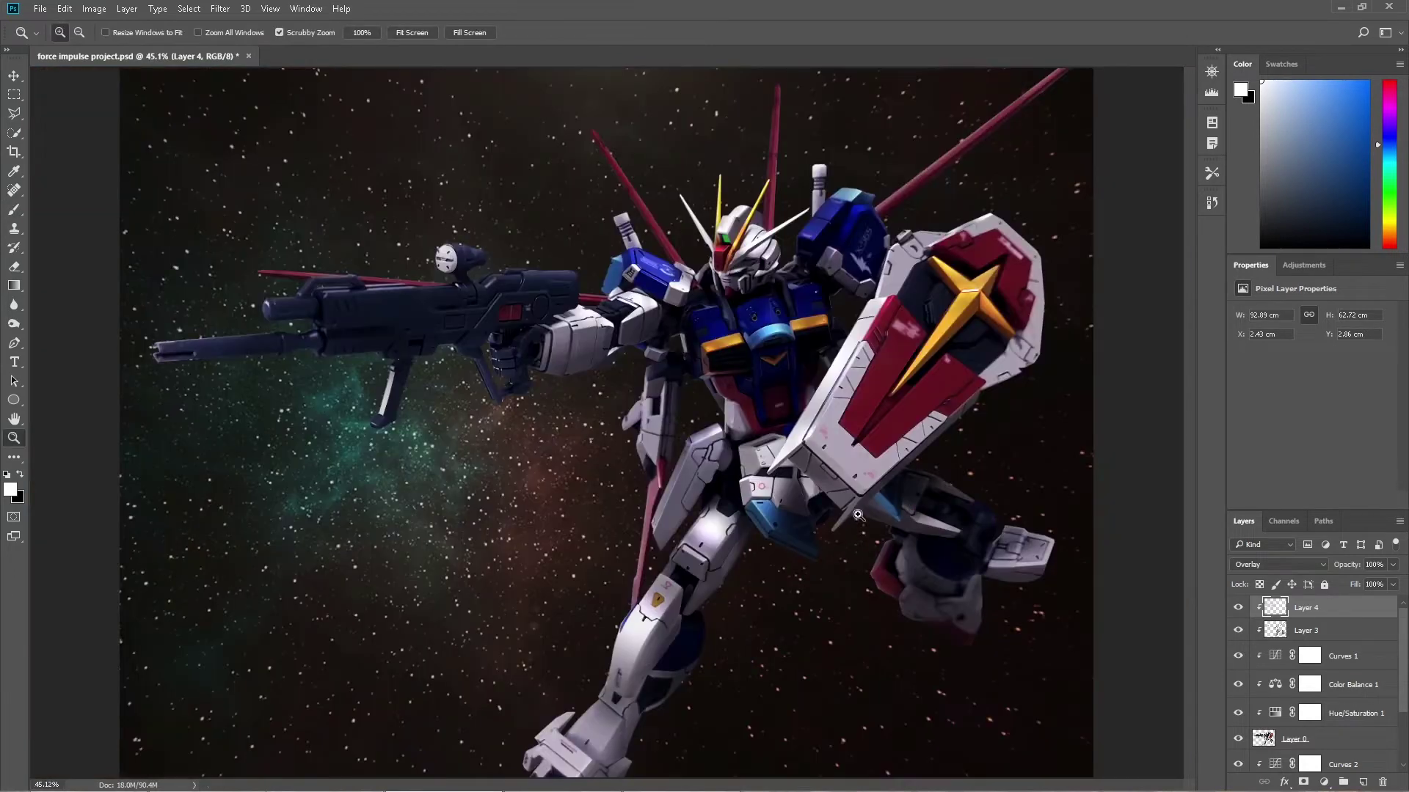
pyautogui.moveTo(868, 605); pyautogui.dragTo(946, 605)
pyautogui.press('b')
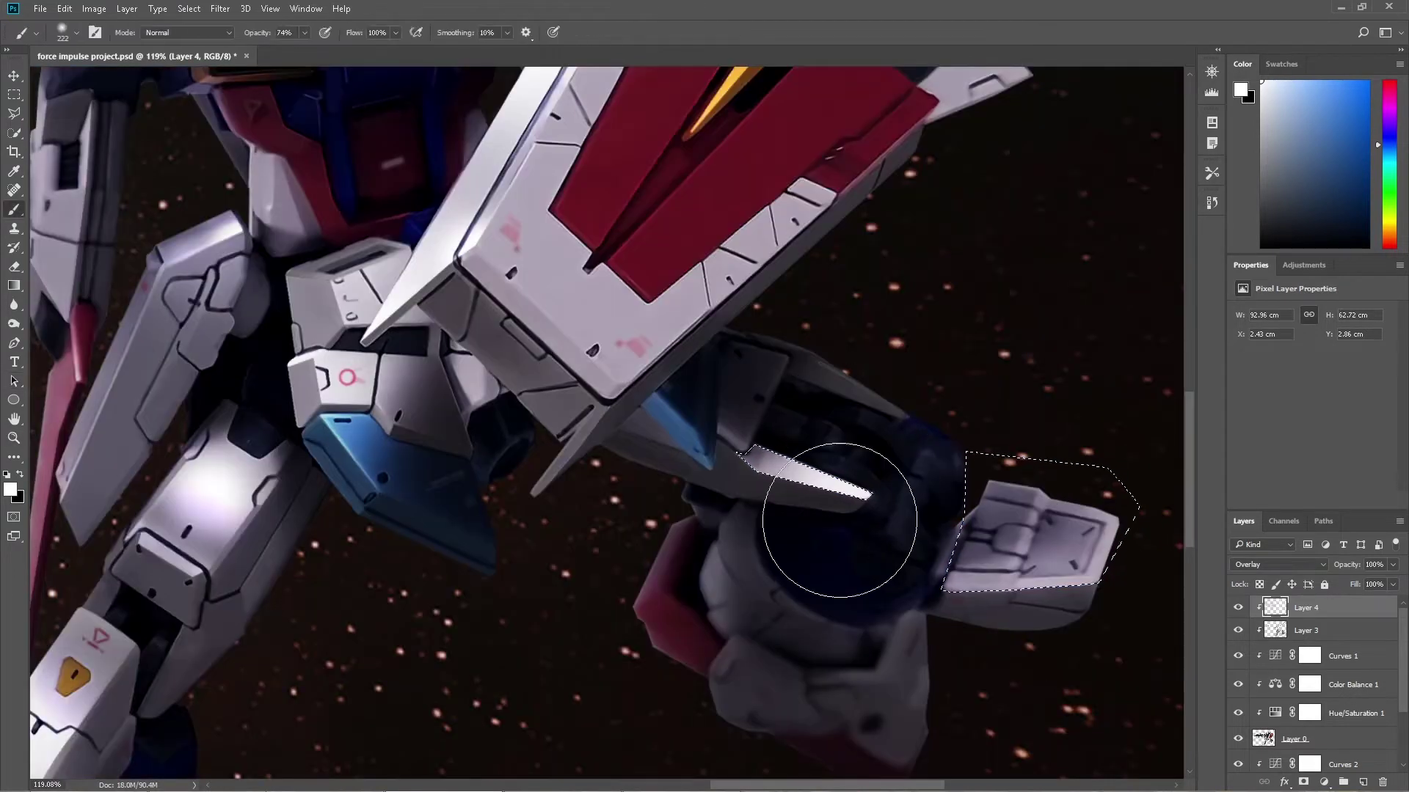
pyautogui.write('59')
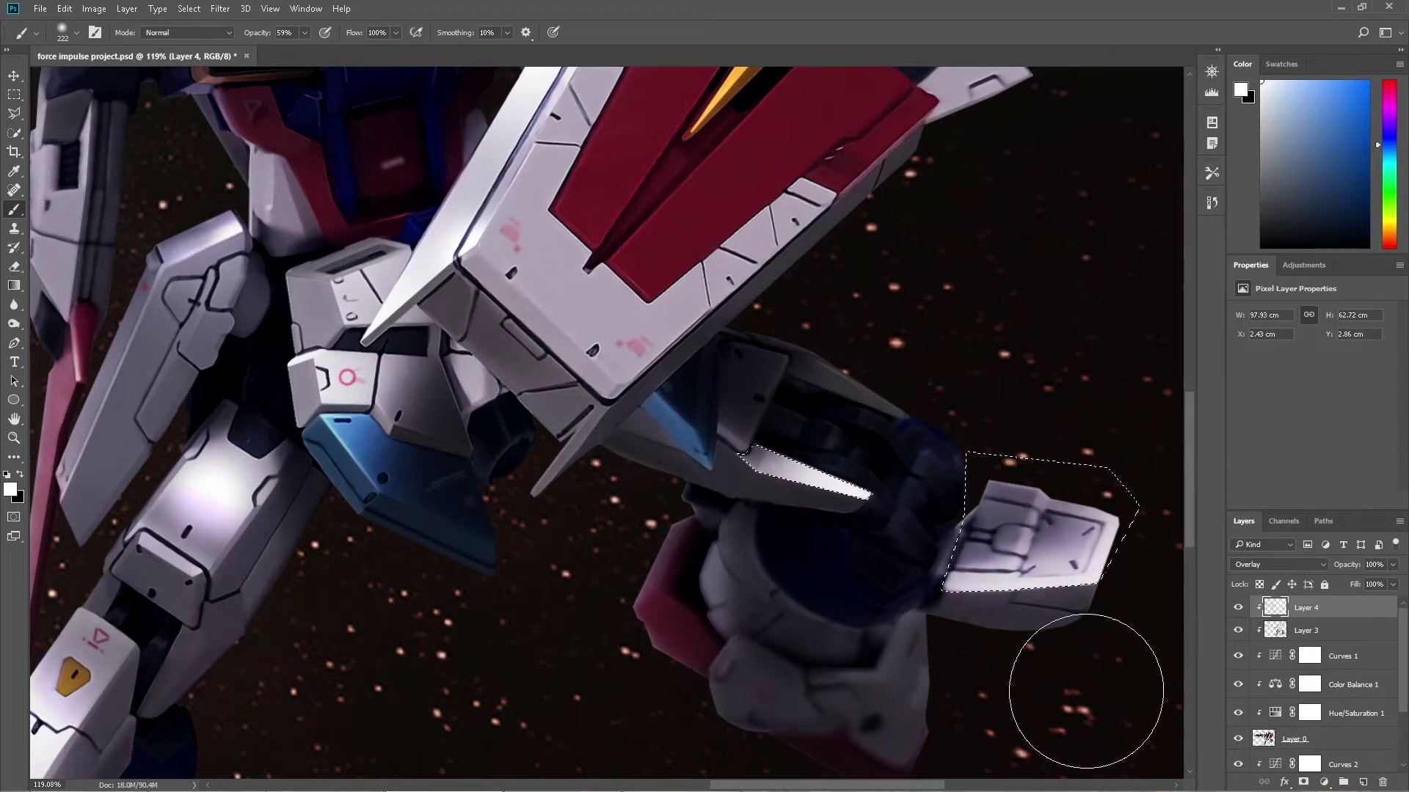
pyautogui.moveTo(1085, 688); pyautogui.dragTo(774, 596)
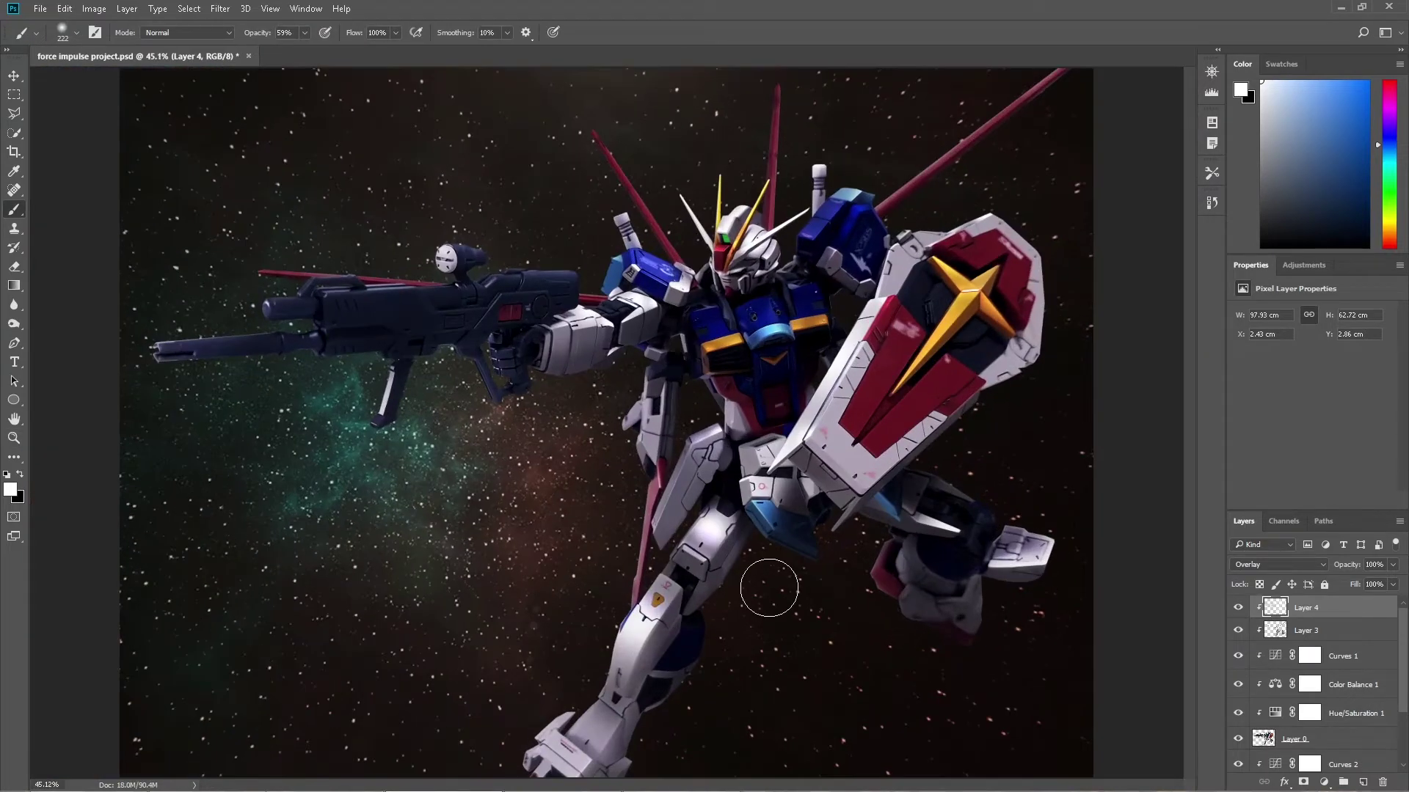
# Turn the traced antenna outlines into a selection for painting
pyautogui.moveTo(970, 108); pyautogui.dragTo(1079, 108)
pyautogui.press('p')
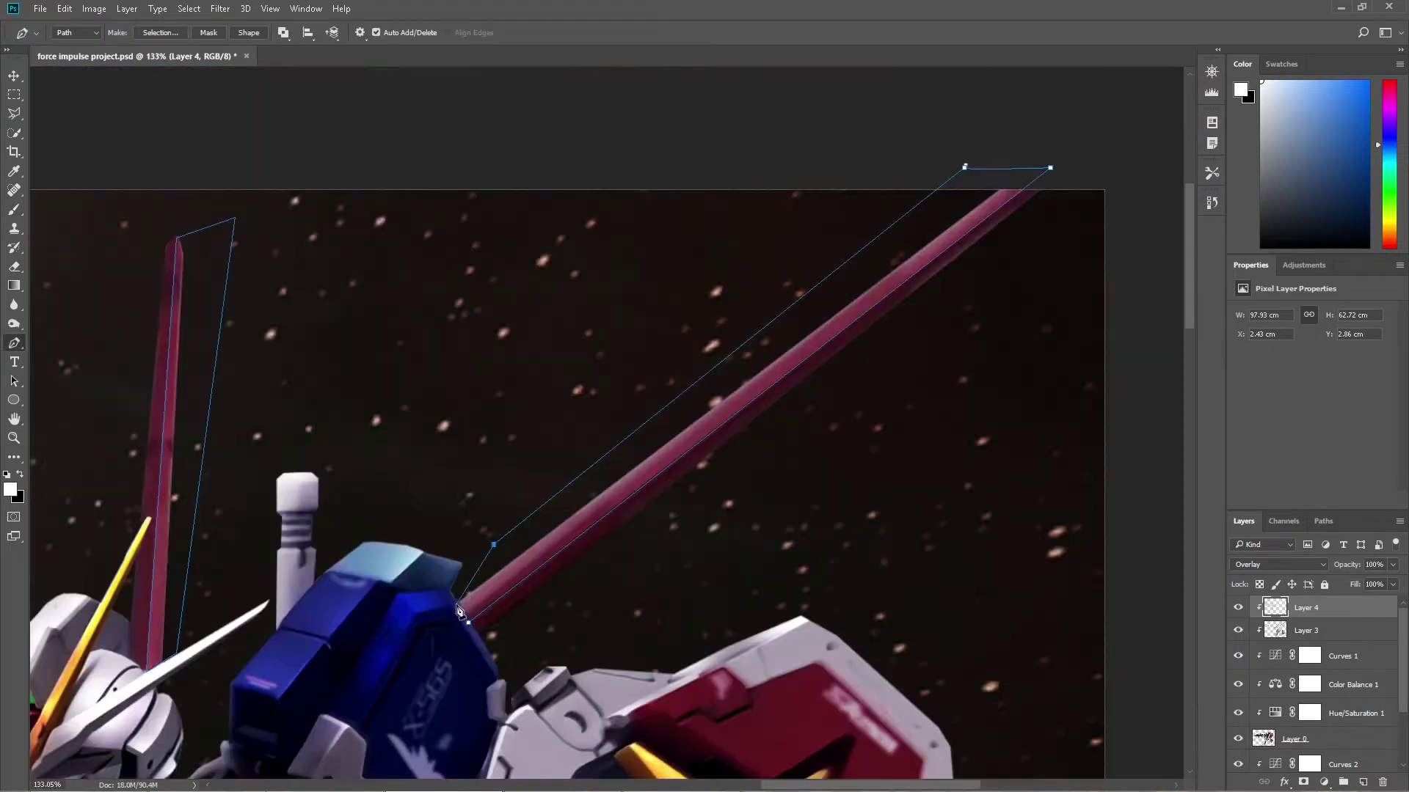
pyautogui.moveTo(470, 629); pyautogui.dragTo(411, 629)
pyautogui.hotkey('ctrl', 'Return')
pyautogui.press('b')
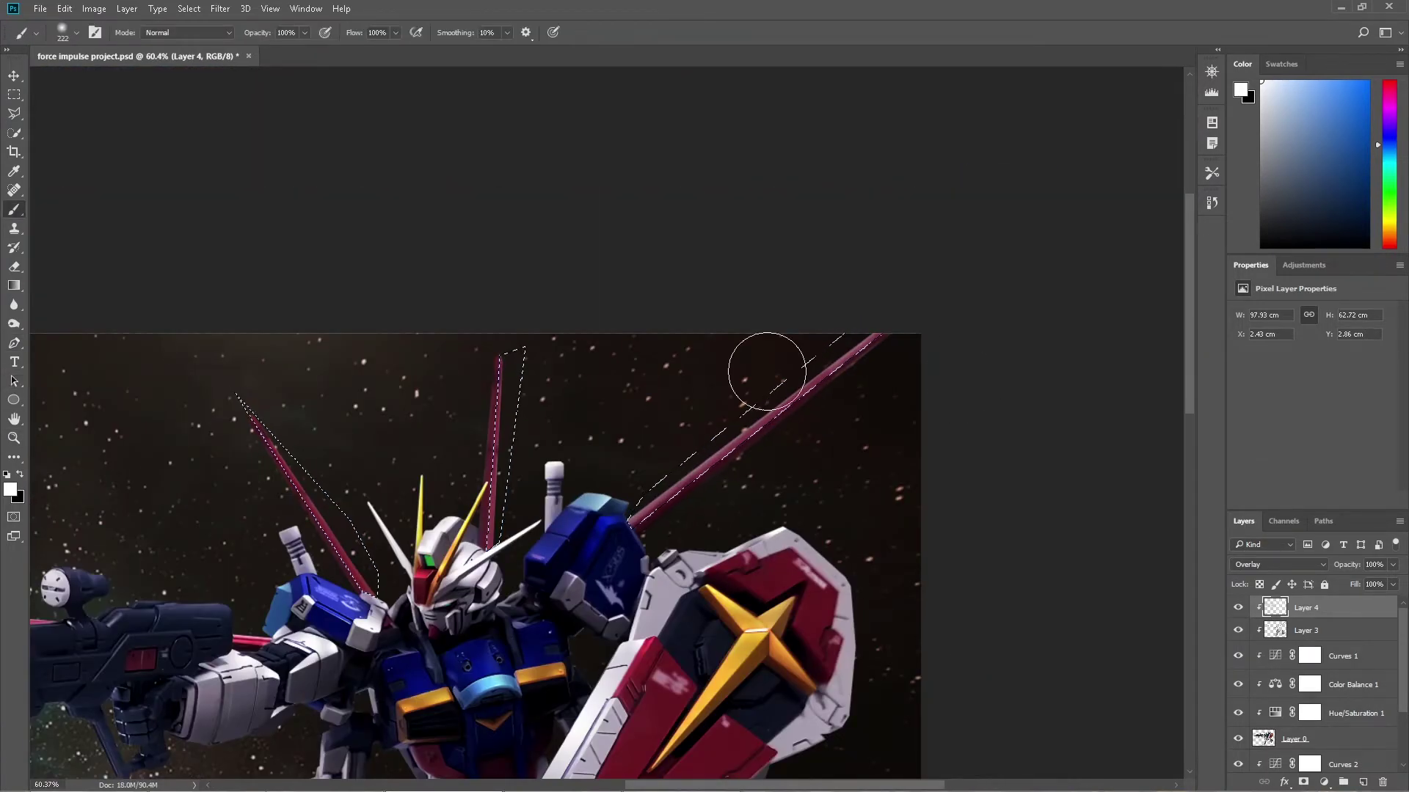
pyautogui.hotkey('ctrl', '0')
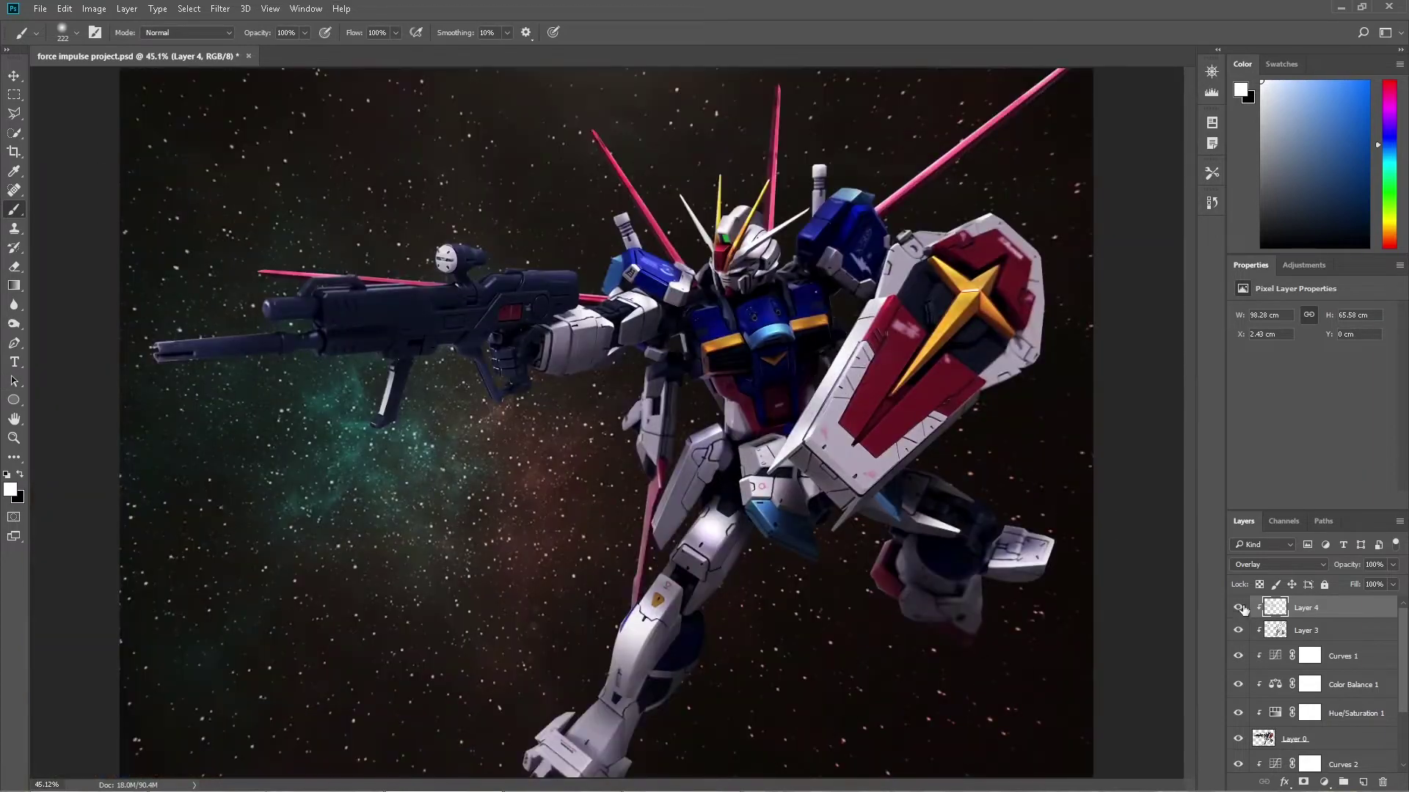
# Hide Layer 4 and show it again to compare the highlights
pyautogui.click(1240, 607)
pyautogui.click(1240, 607)
pyautogui.scroll(5, 1166, 308)
# Brighten the red shield panels, then restore 100% brush opacity and shrink the brush
pyautogui.moveTo(259, 33); pyautogui.dragTo(222, 32)
pyautogui.moveTo(670, 362); pyautogui.dragTo(725, 268)
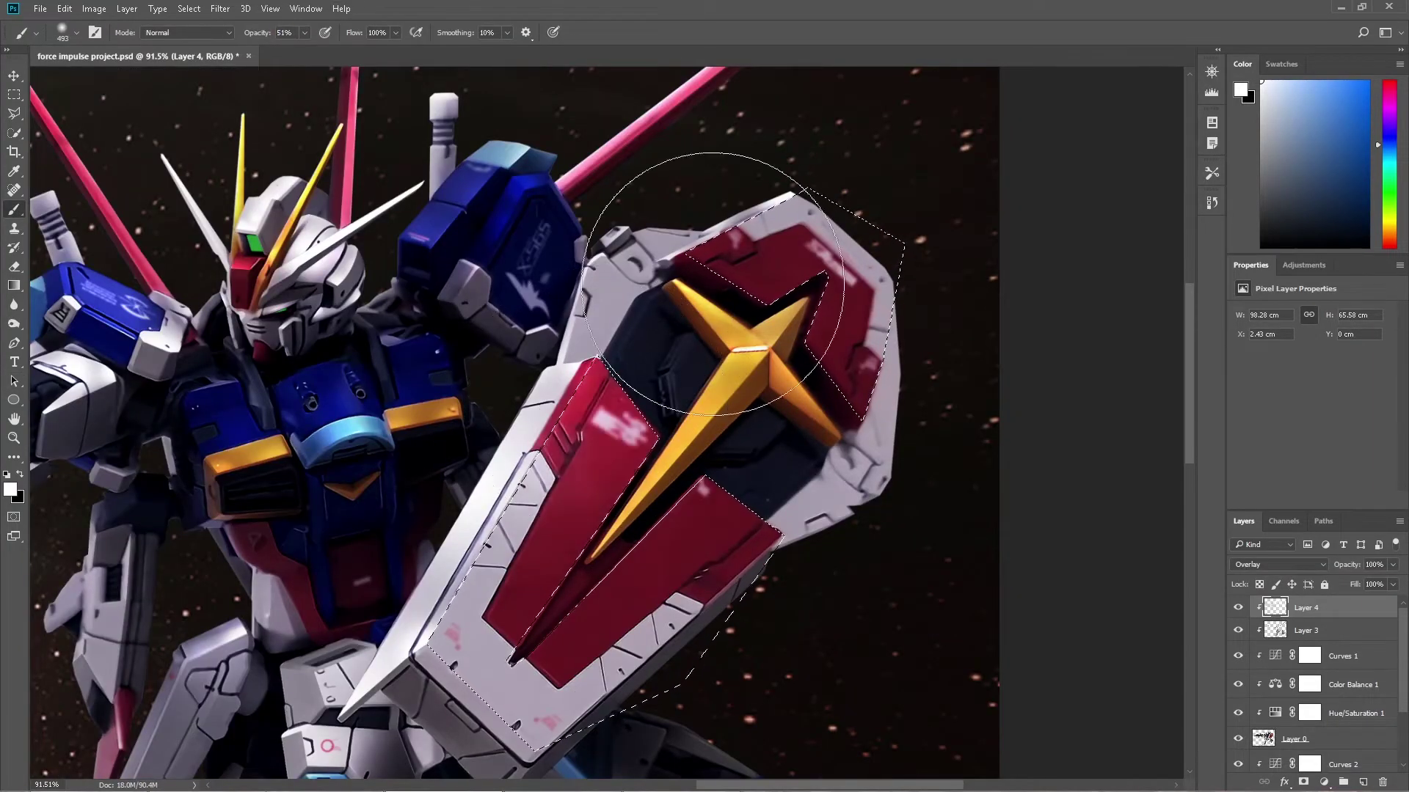
pyautogui.press('0')
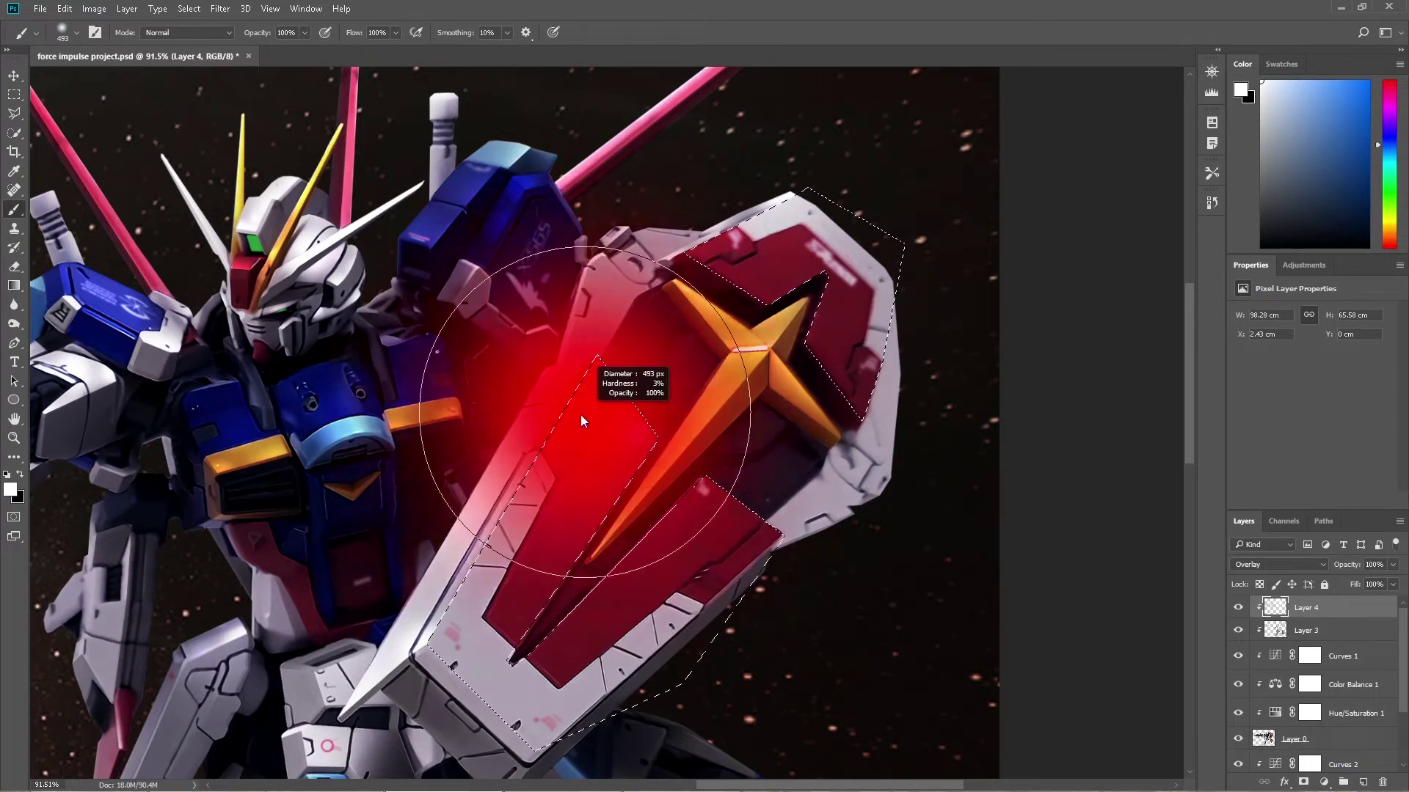
pyautogui.moveTo(409, 663); pyautogui.dragTo(547, 462)
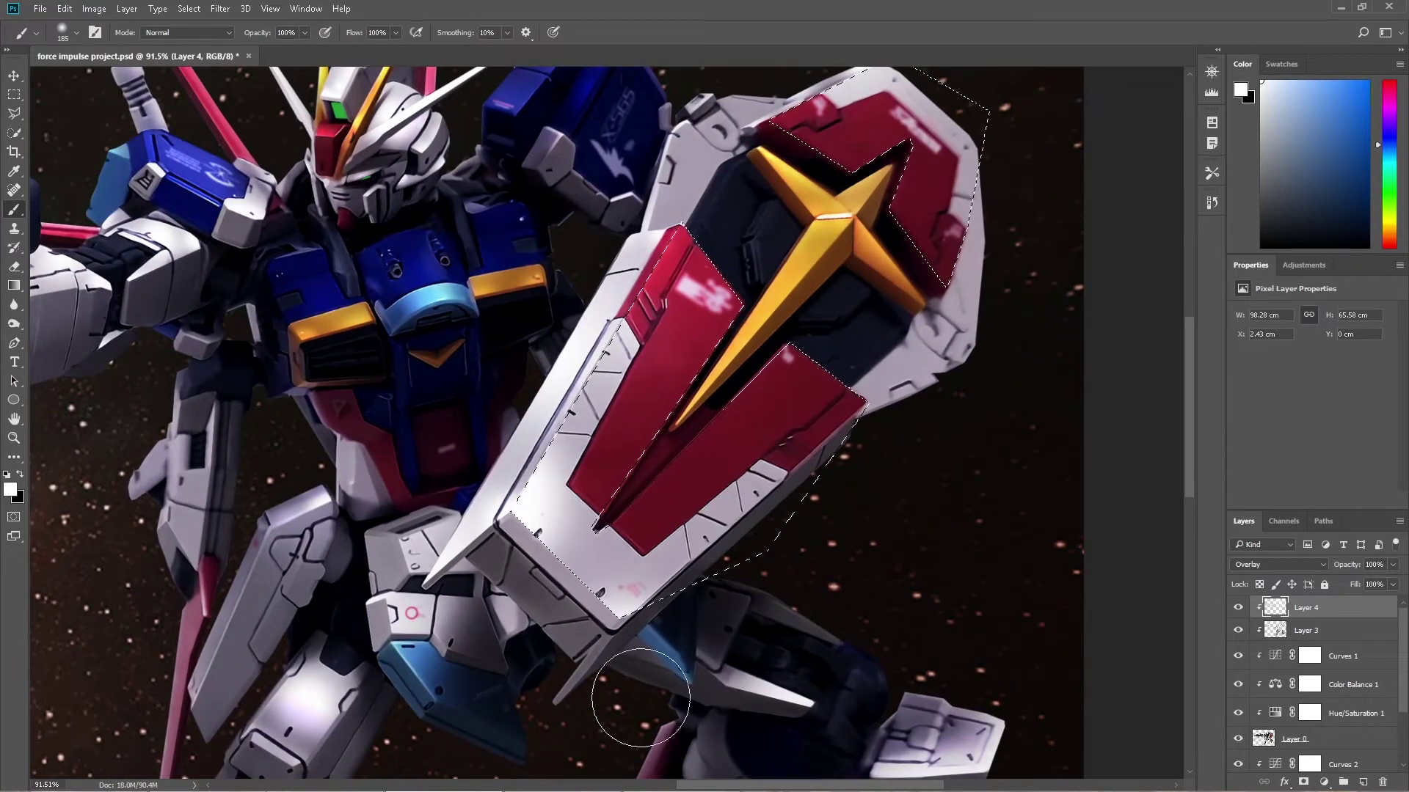
pyautogui.moveTo(921, 559); pyautogui.dragTo(822, 647)
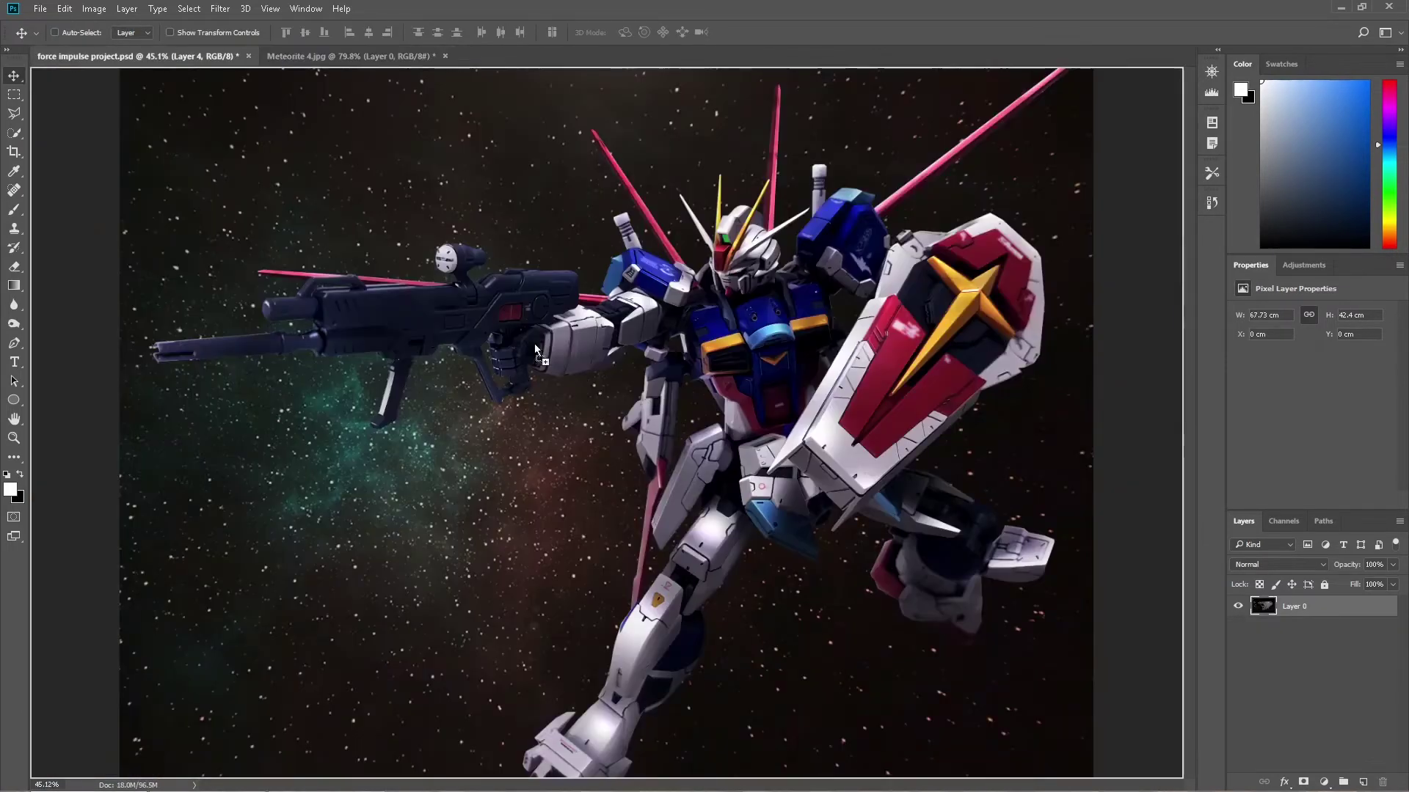
# Send the meteorite layer below the Gundam, then enlarge and tilt it beneath its feet
pyautogui.hotkey('ctrl', '[')
pyautogui.hotkey('ctrl', 't')
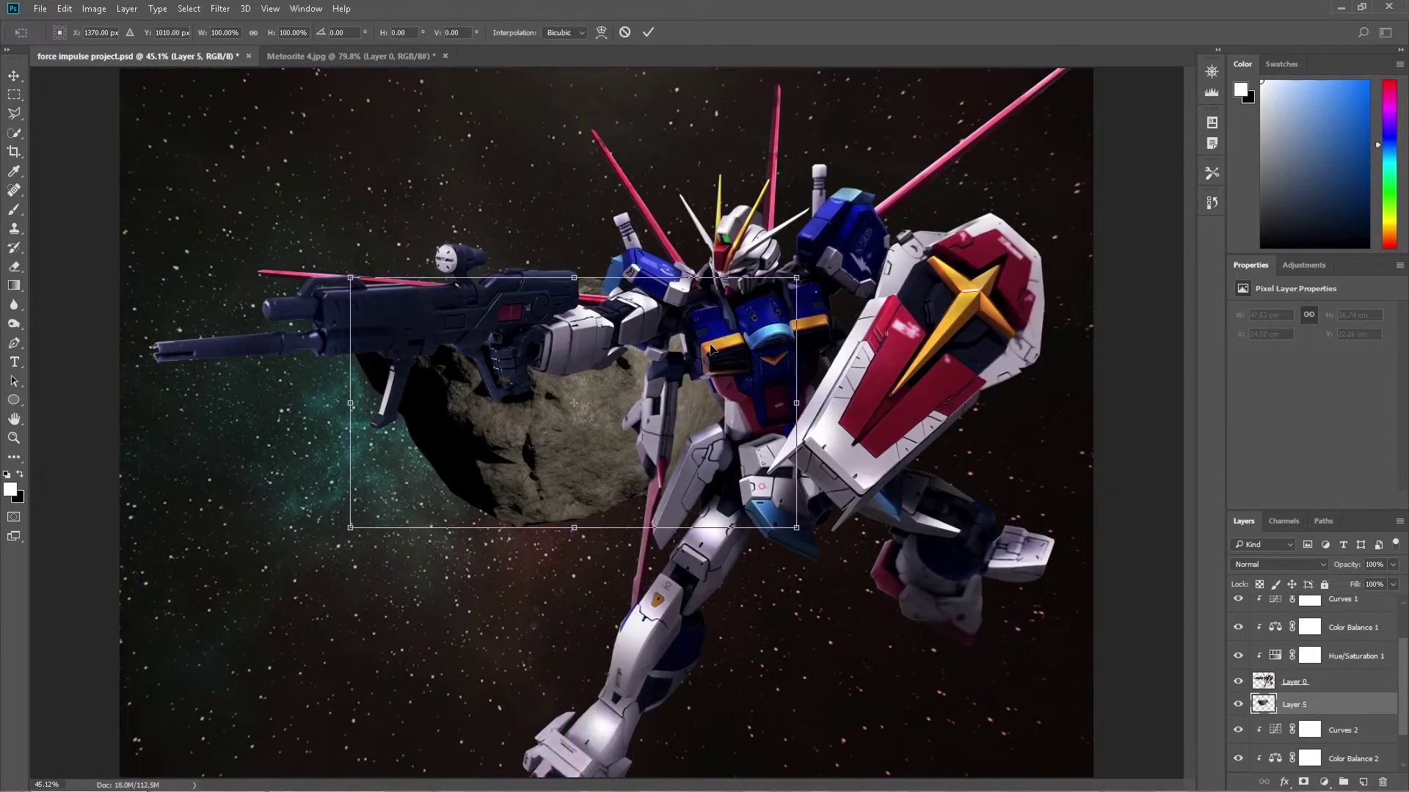
pyautogui.moveTo(796, 265)
pyautogui.mouseDown()
pyautogui.moveTo(1134, 173)
pyautogui.moveTo(1002, 755)
pyautogui.mouseUp()
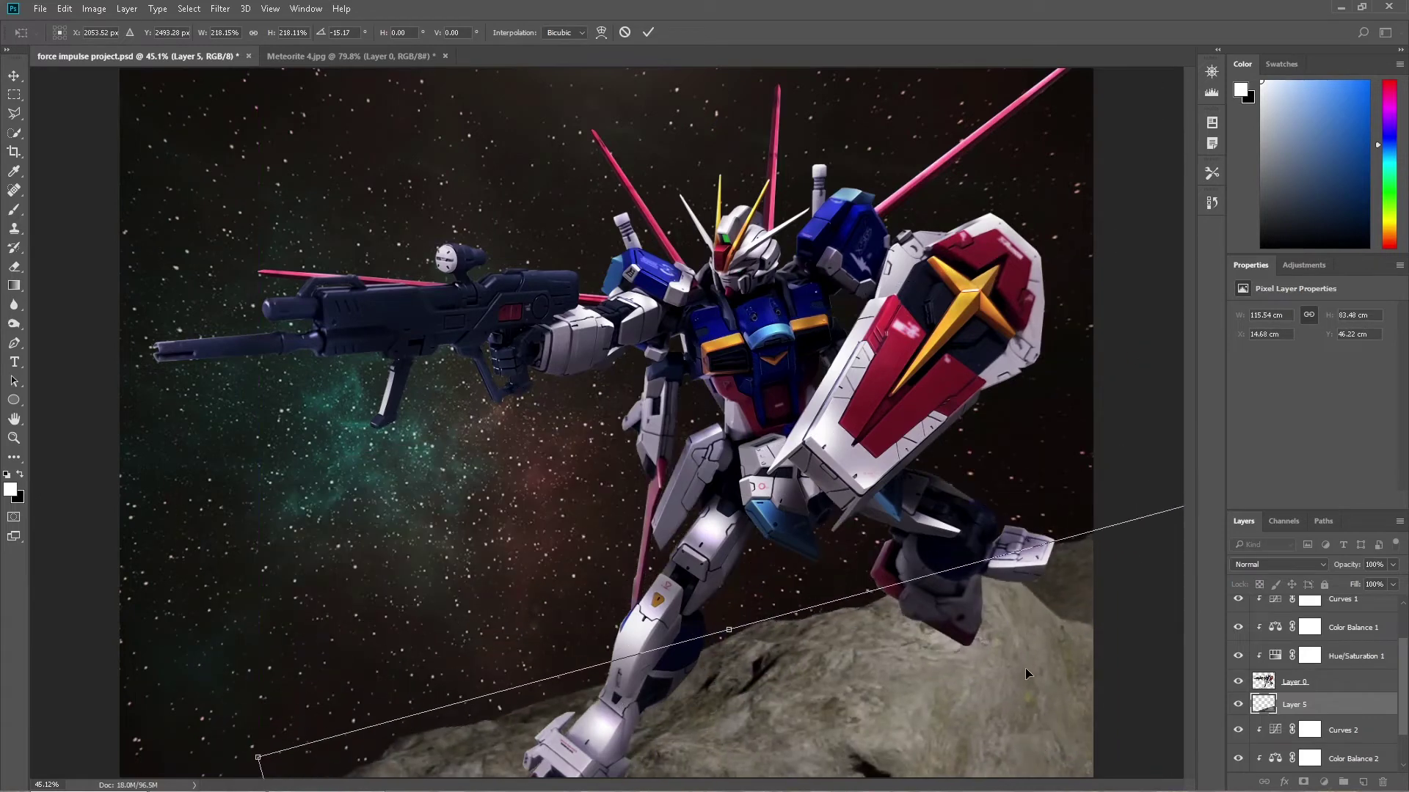
pyautogui.moveTo(1024, 667)
pyautogui.mouseDown()
pyautogui.moveTo(953, 682)
pyautogui.moveTo(1100, 658)
pyautogui.mouseUp()
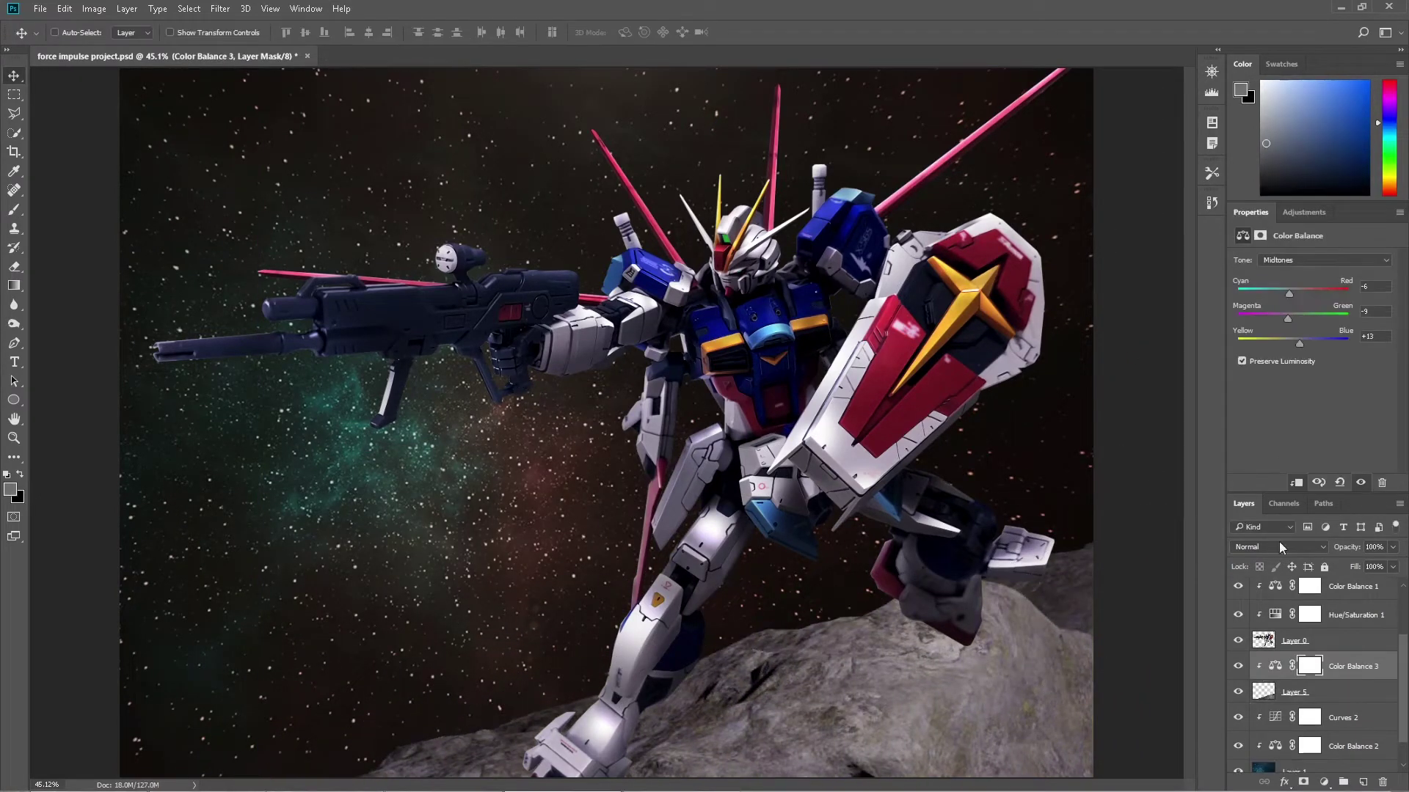
# Commit the meteorite transform, set Color Balance to highlights, and desaturate with a clipped adjustment
pyautogui.click(1289, 261)
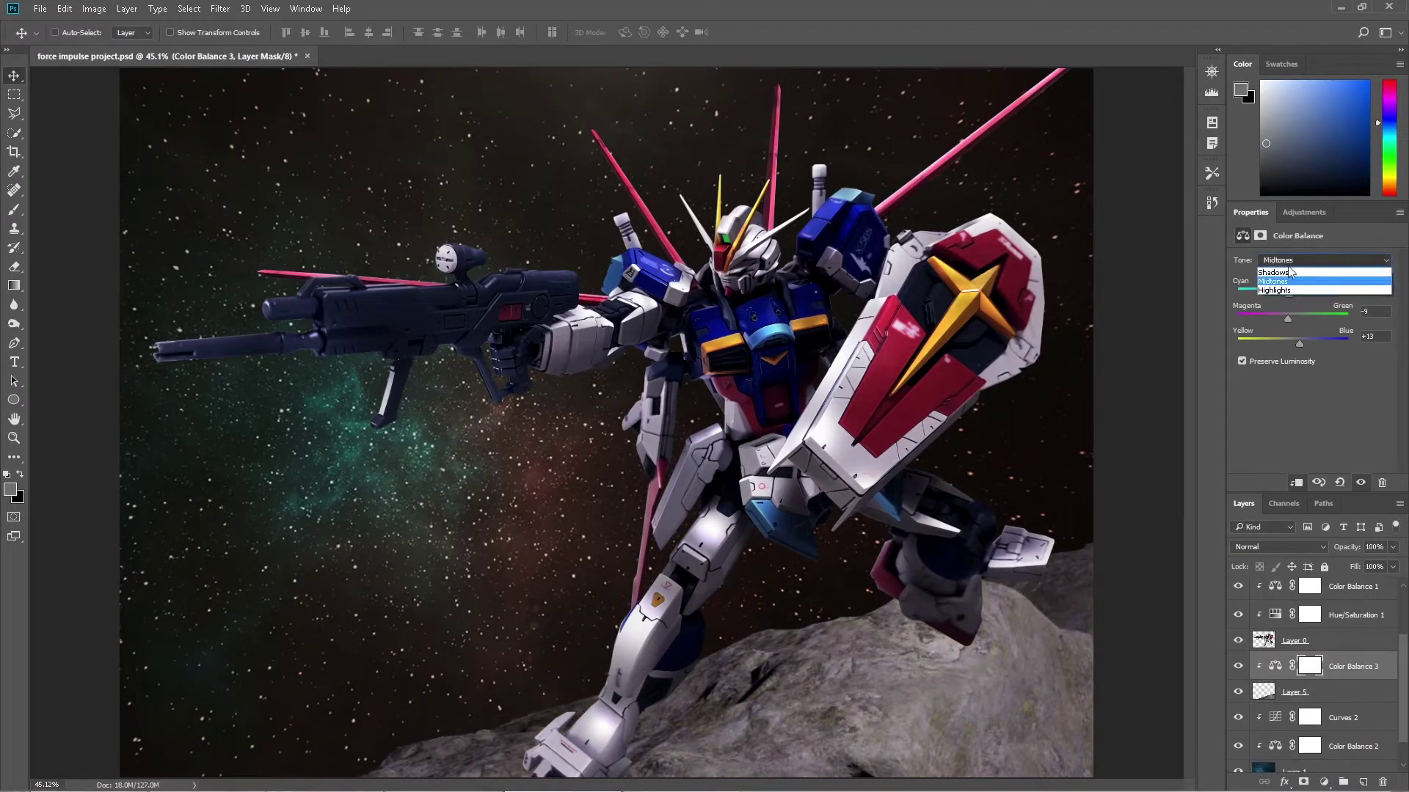
pyautogui.click(1327, 297)
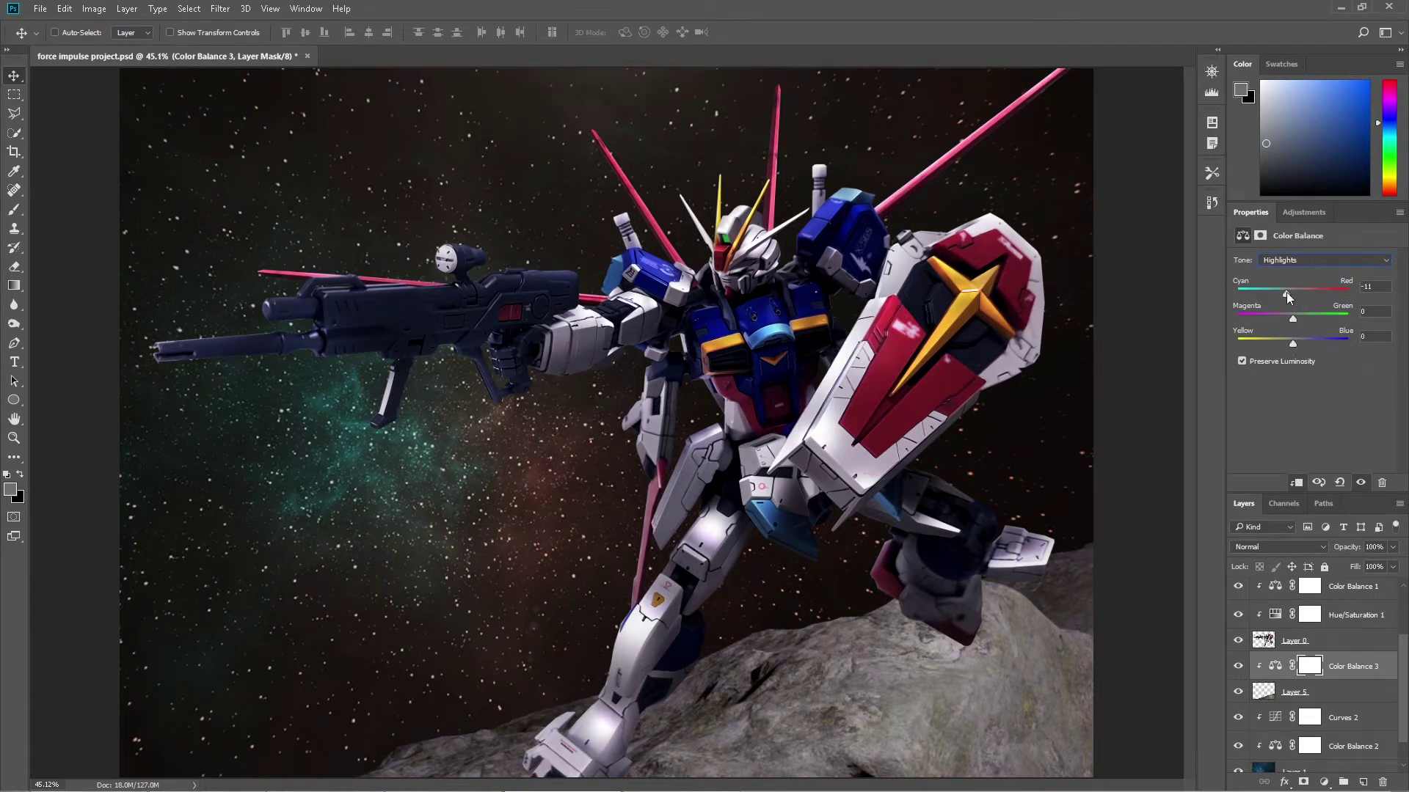
pyautogui.rightClick(1245, 676)
pyautogui.moveTo(1312, 342); pyautogui.dragTo(1293, 342)
# Add a clipped Curves adjustment and add a highlight point and pull the shadow point down
pyautogui.click(1325, 782)
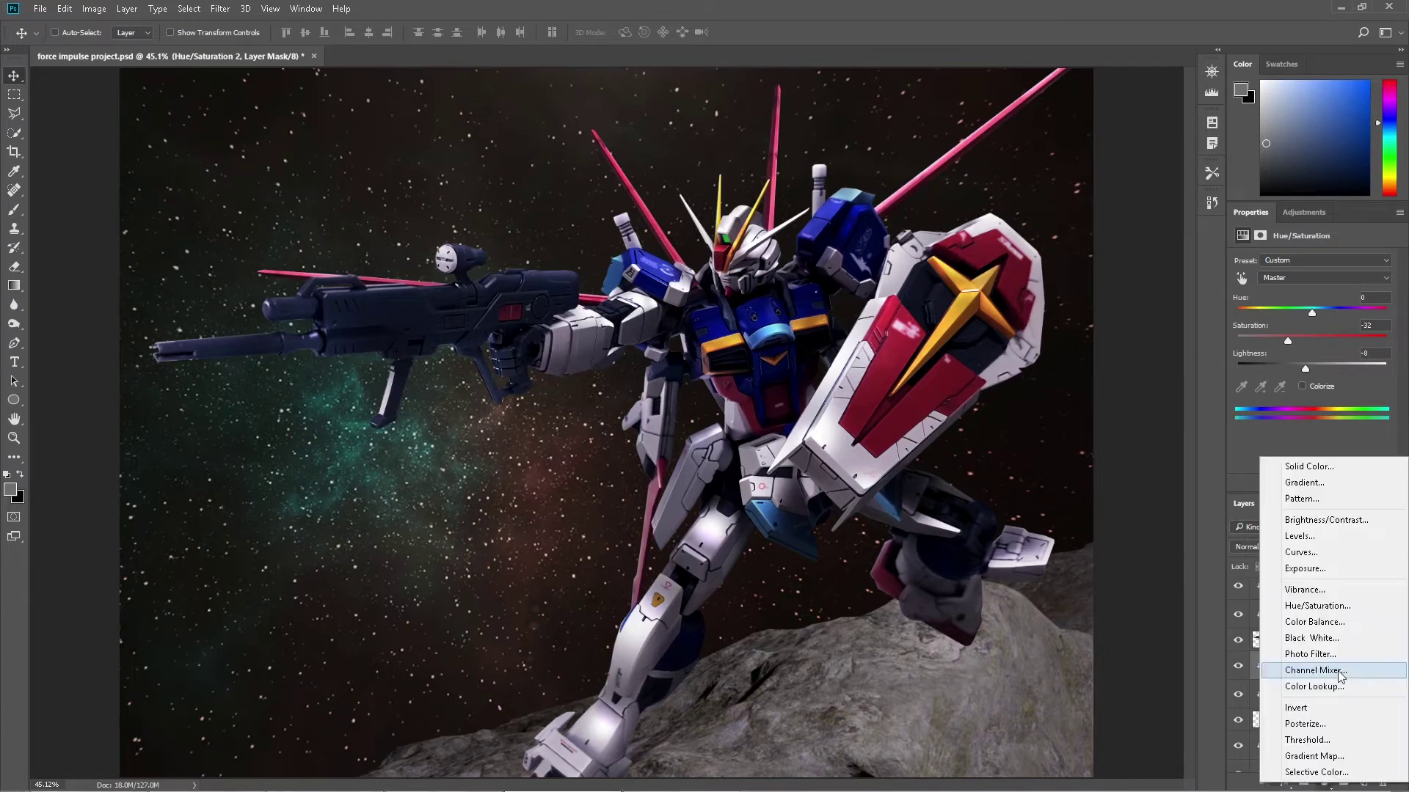
pyautogui.click(1306, 553)
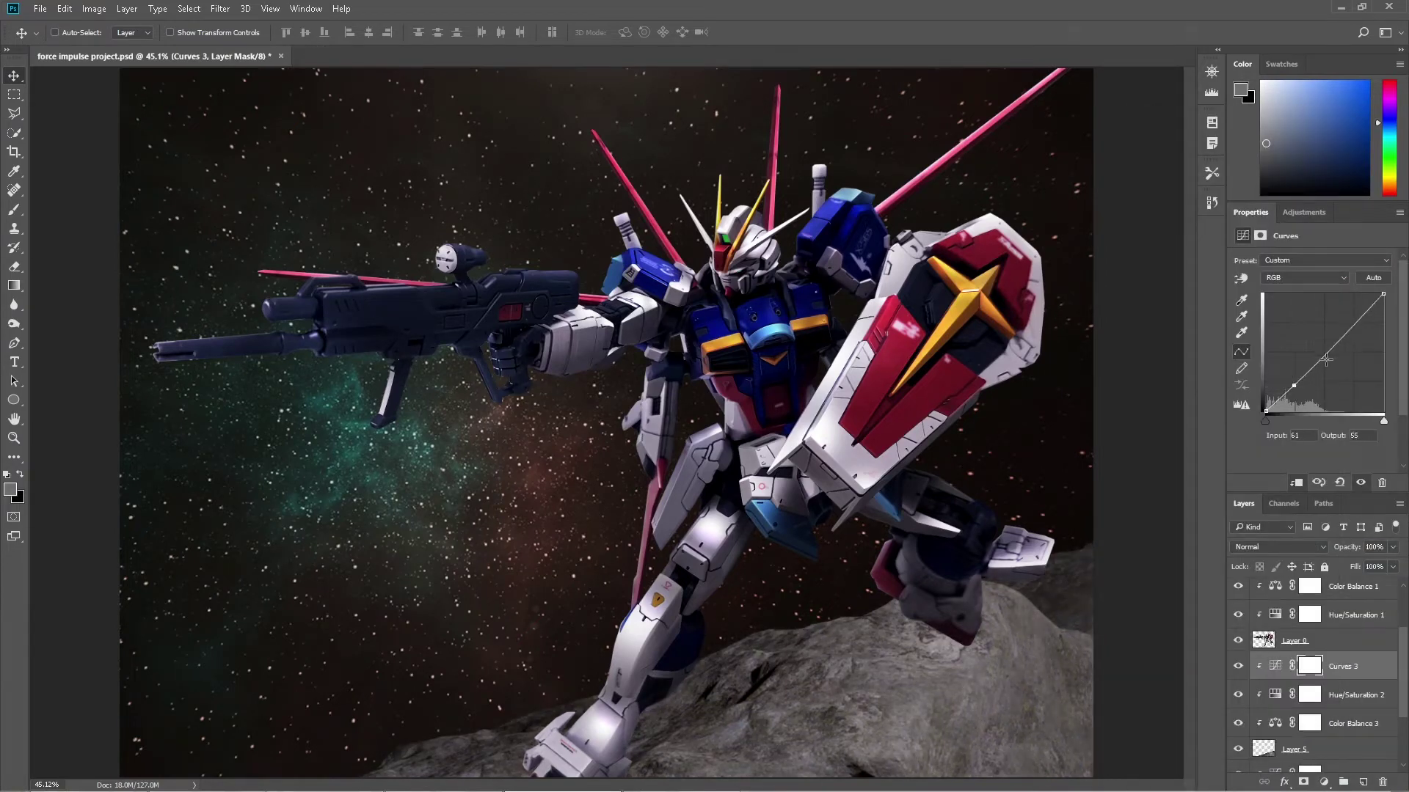
pyautogui.moveTo(1326, 359); pyautogui.dragTo(1352, 317)
pyautogui.moveTo(1294, 385); pyautogui.dragTo(1296, 386)
# Set the texture to Overlay and rotate it into place on the shield
pyautogui.keyDown('ctrl'); pyautogui.click(1353, 317); pyautogui.keyUp('ctrl')
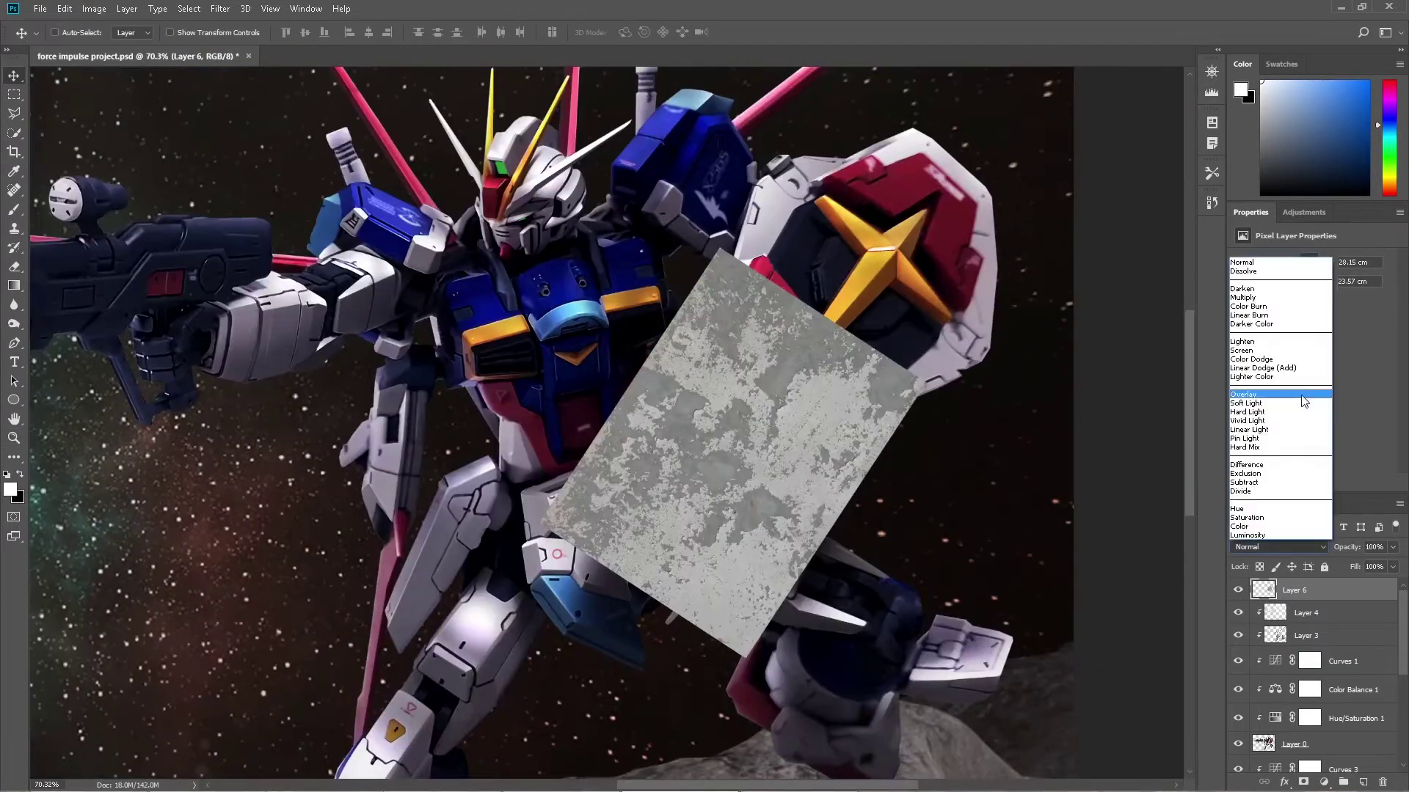
pyautogui.click(1302, 396)
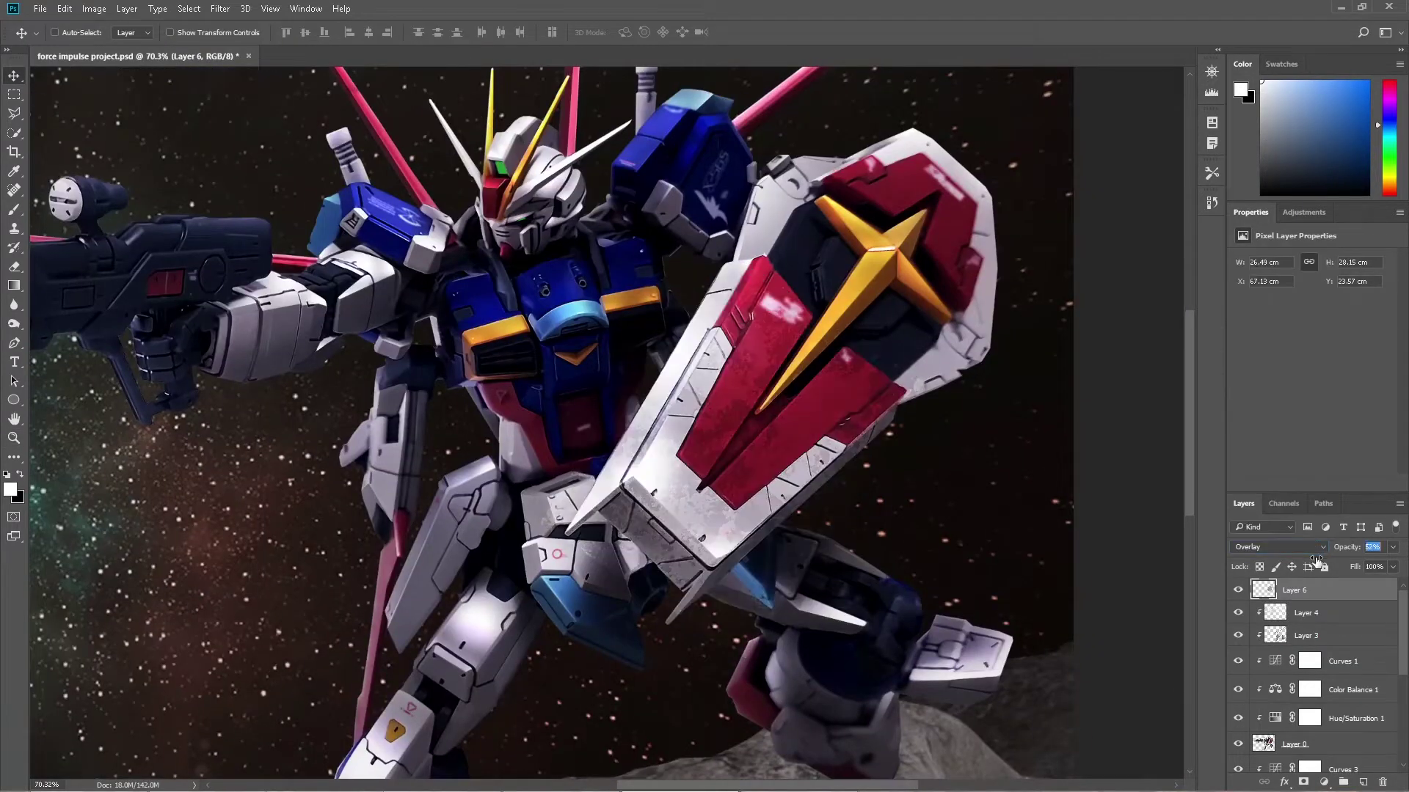
pyautogui.moveTo(1062, 538); pyautogui.dragTo(940, 337)
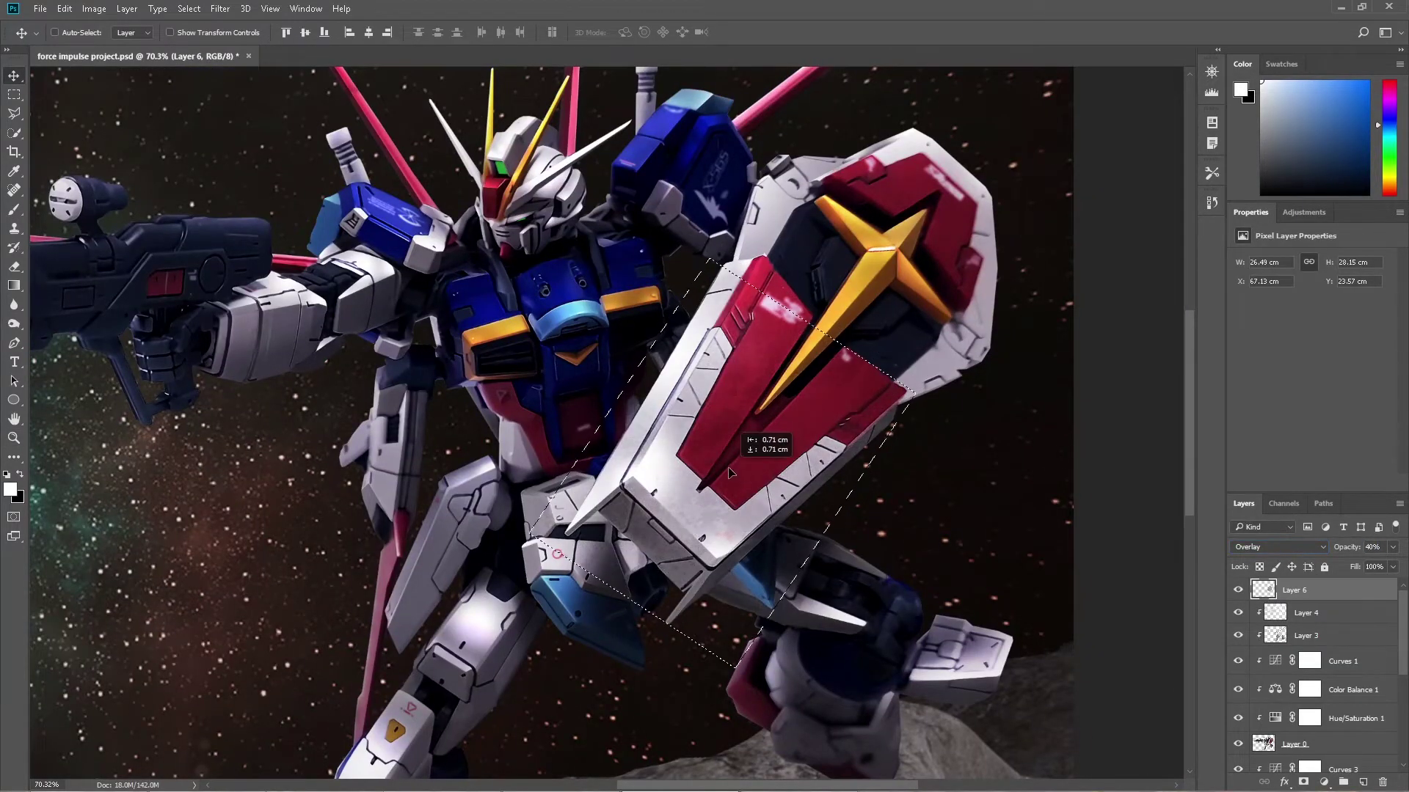
pyautogui.hotkey('ctrl', 't')
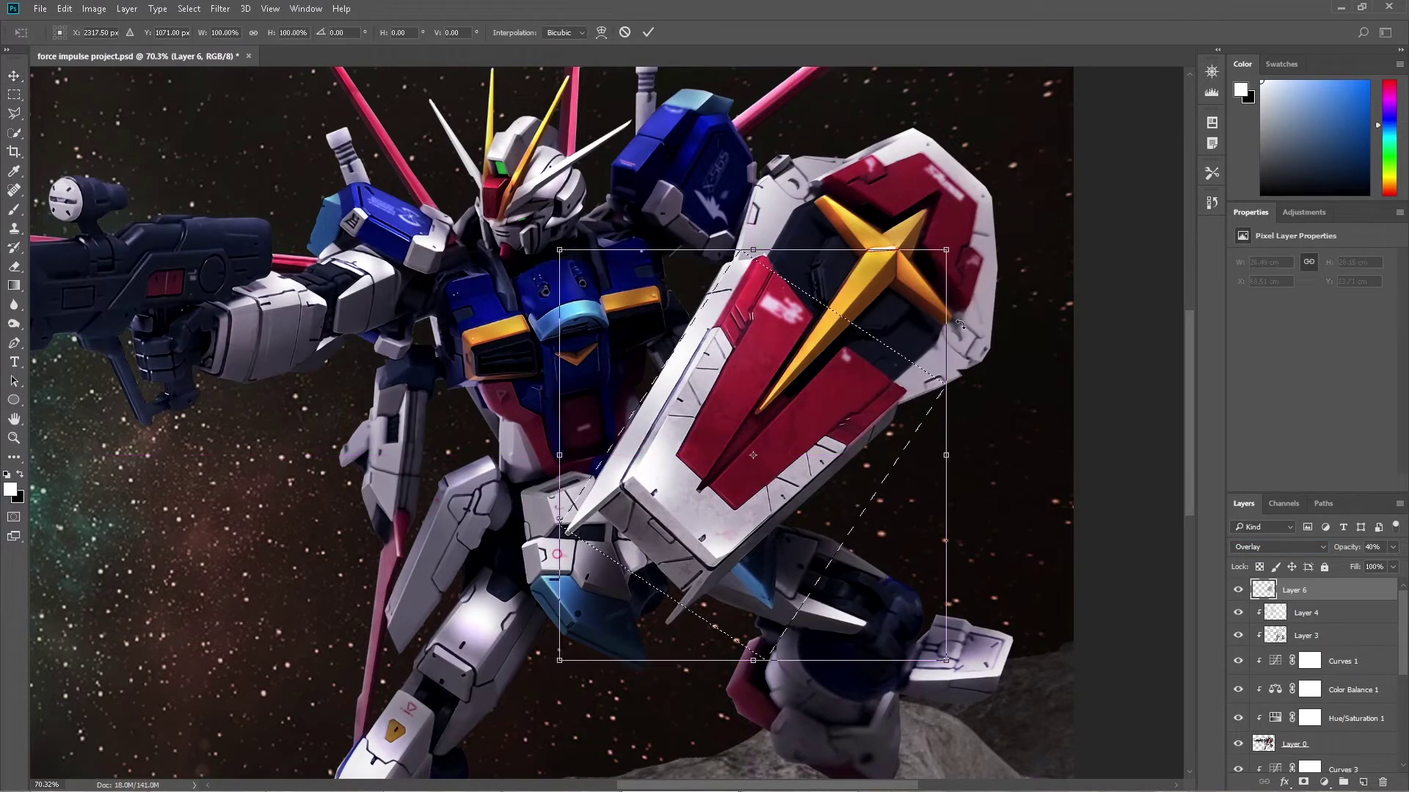
pyautogui.moveTo(958, 283); pyautogui.dragTo(957, 262)
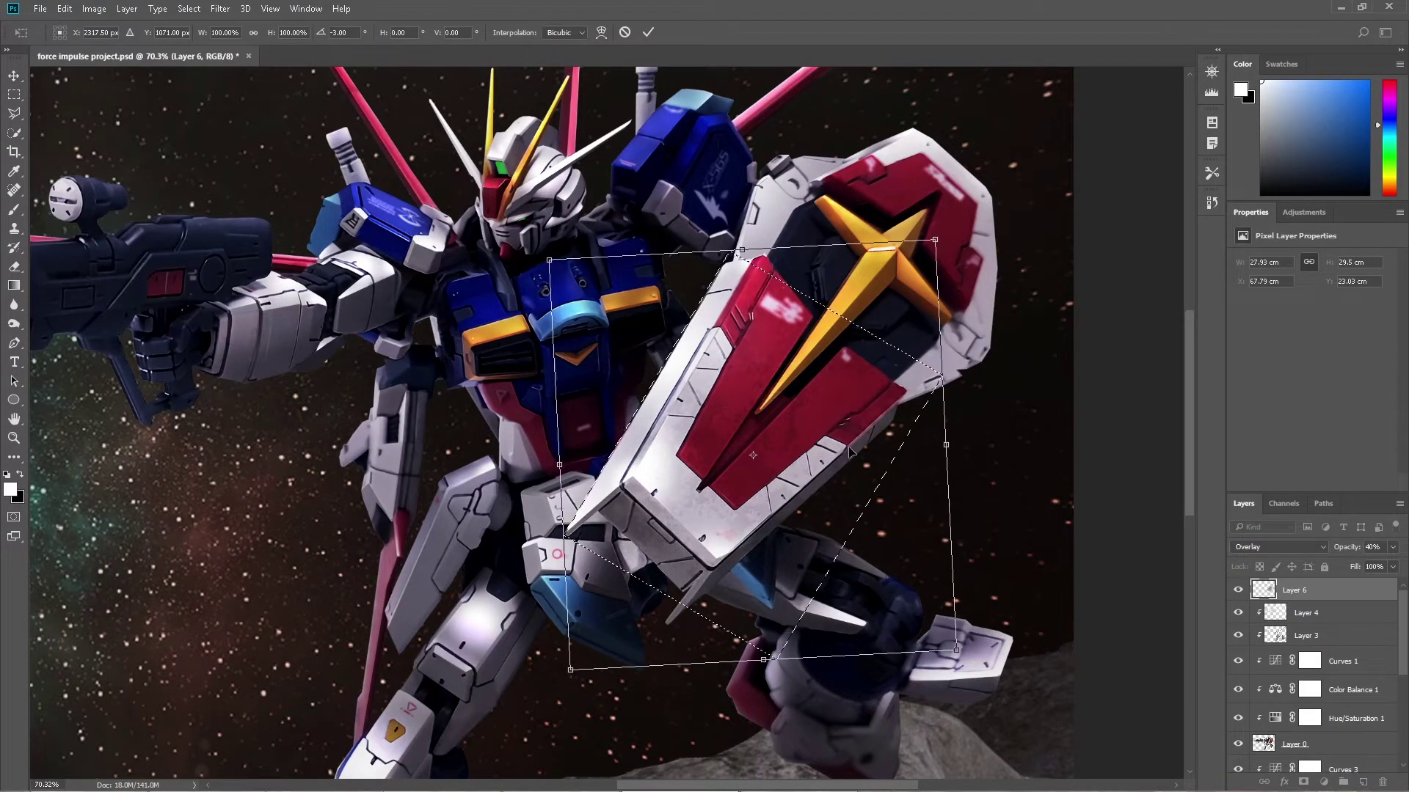
pyautogui.moveTo(849, 451); pyautogui.dragTo(837, 474)
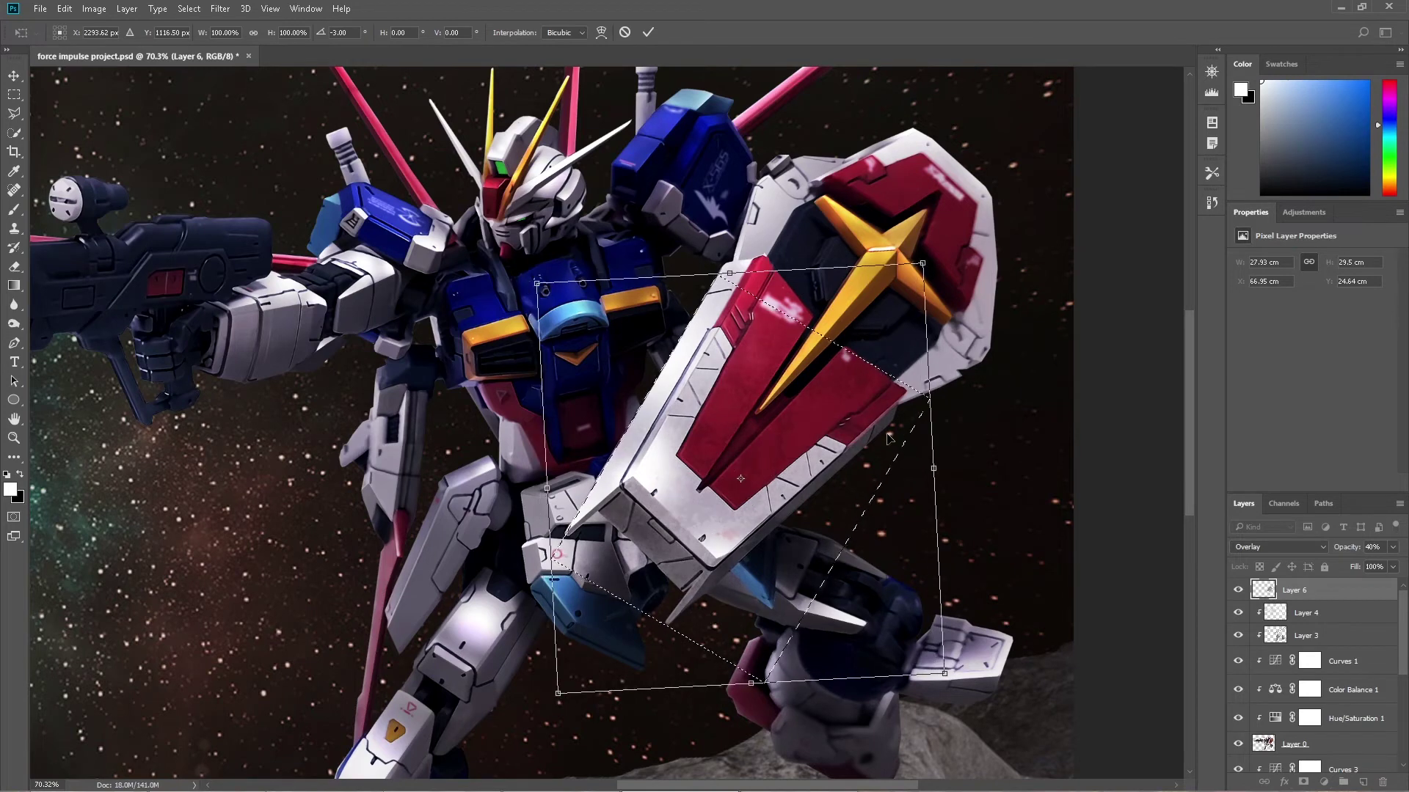
pyautogui.press('Return')
# Rotate texture pieces along the shield's top and onto the lower leg
pyautogui.moveTo(777, 432); pyautogui.dragTo(903, 228)
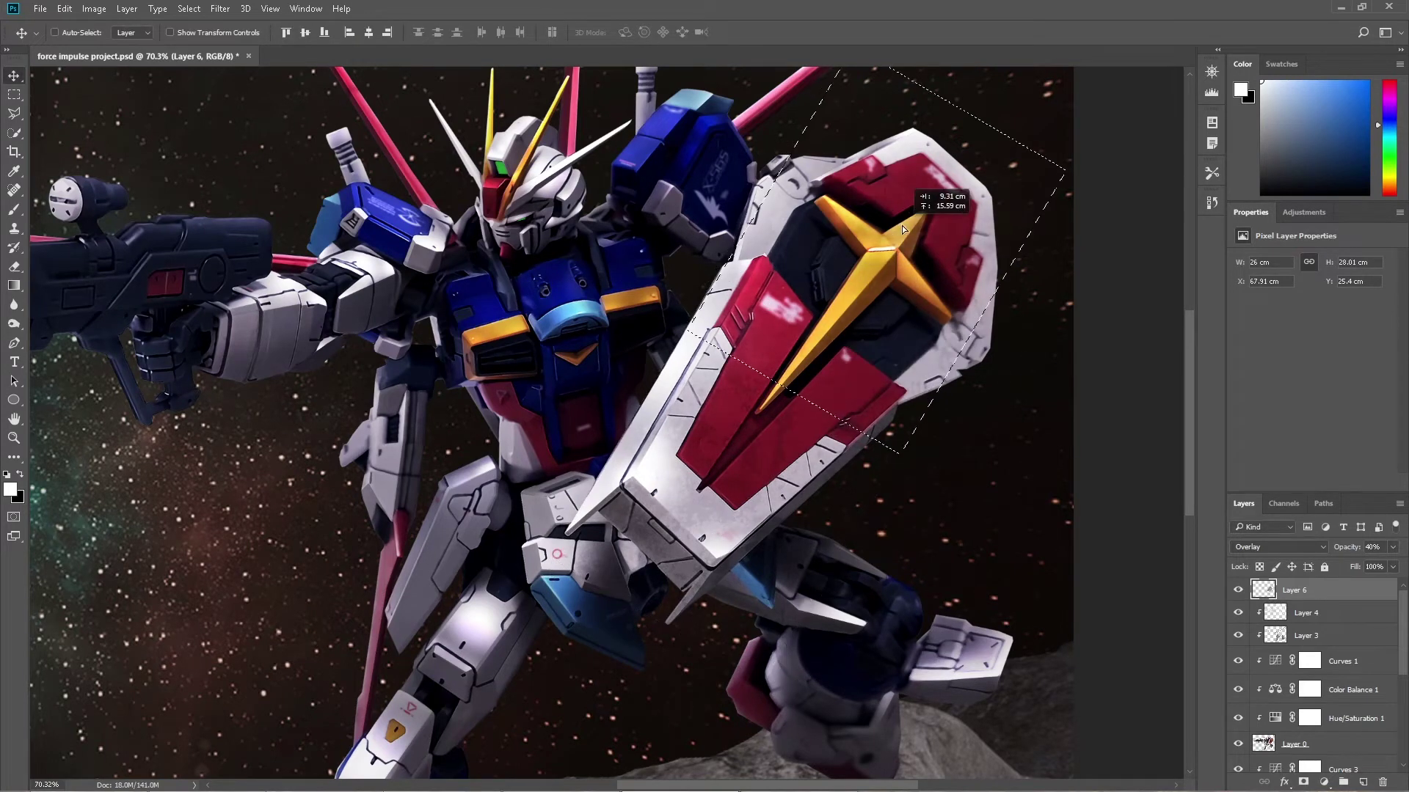
pyautogui.hotkey('ctrl', 't')
pyautogui.moveTo(620, 481); pyautogui.dragTo(953, 584)
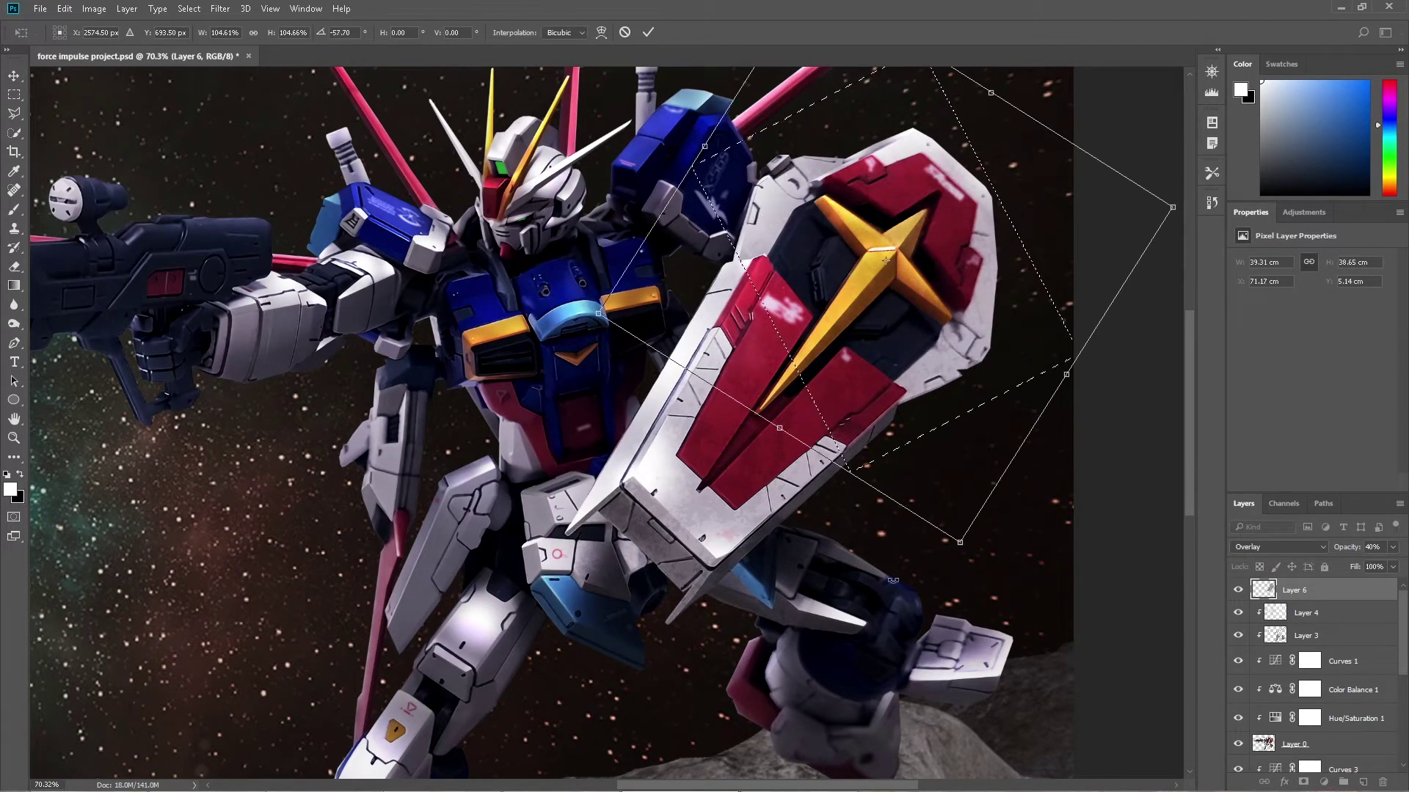
pyautogui.press('Return')
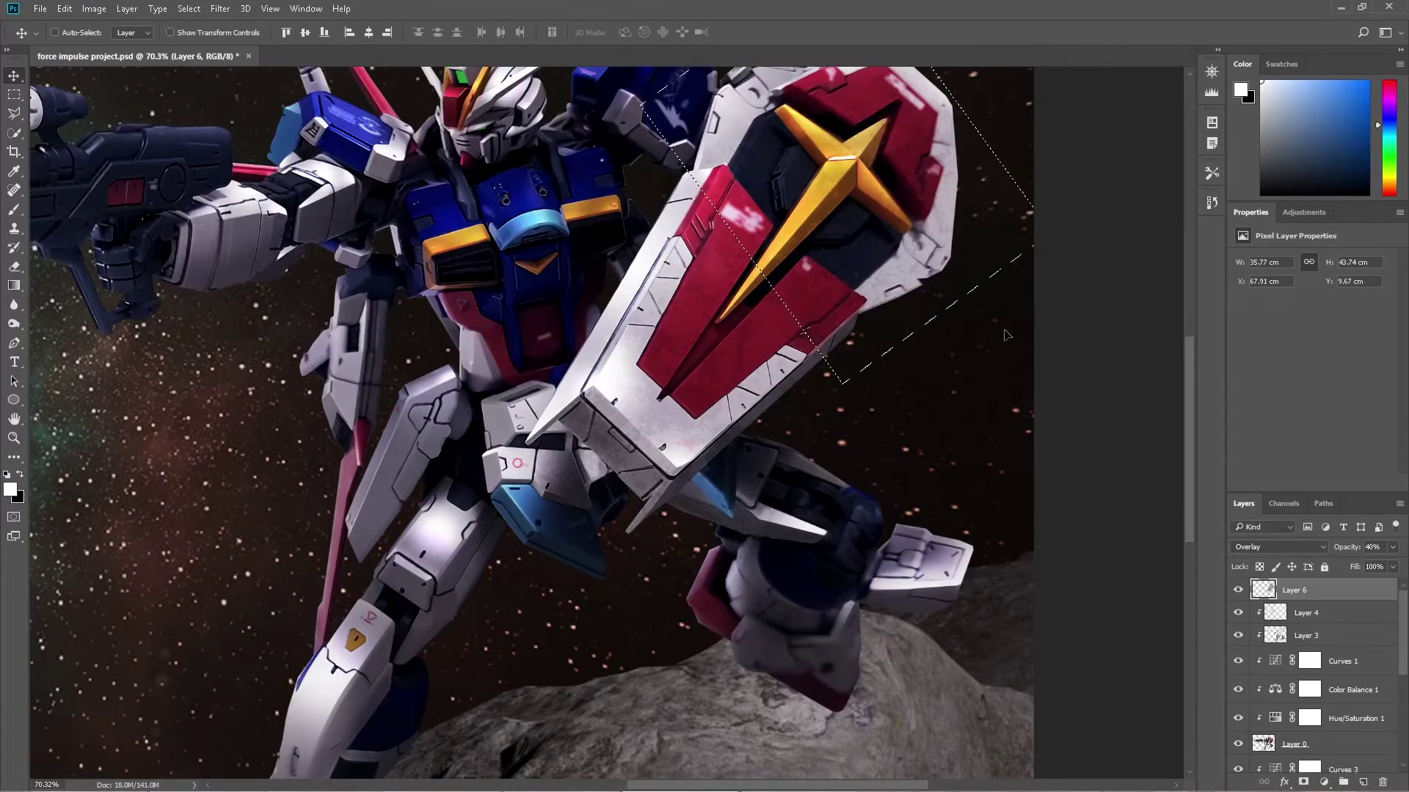
pyautogui.moveTo(893, 224); pyautogui.dragTo(898, 582)
pyautogui.hotkey('ctrl', 't')
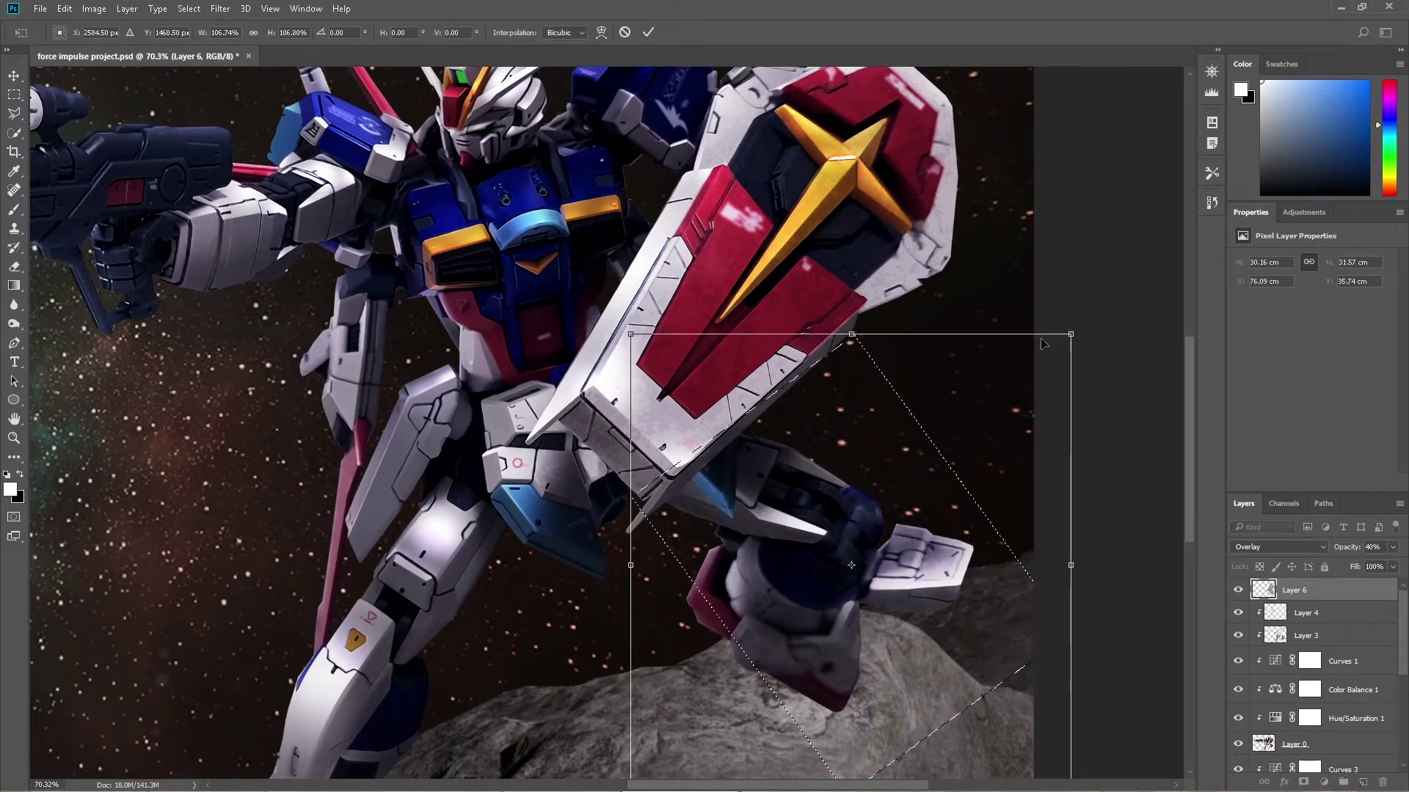
pyautogui.moveTo(1039, 282)
pyautogui.mouseDown()
pyautogui.moveTo(991, 254)
pyautogui.moveTo(954, 426)
pyautogui.mouseUp()
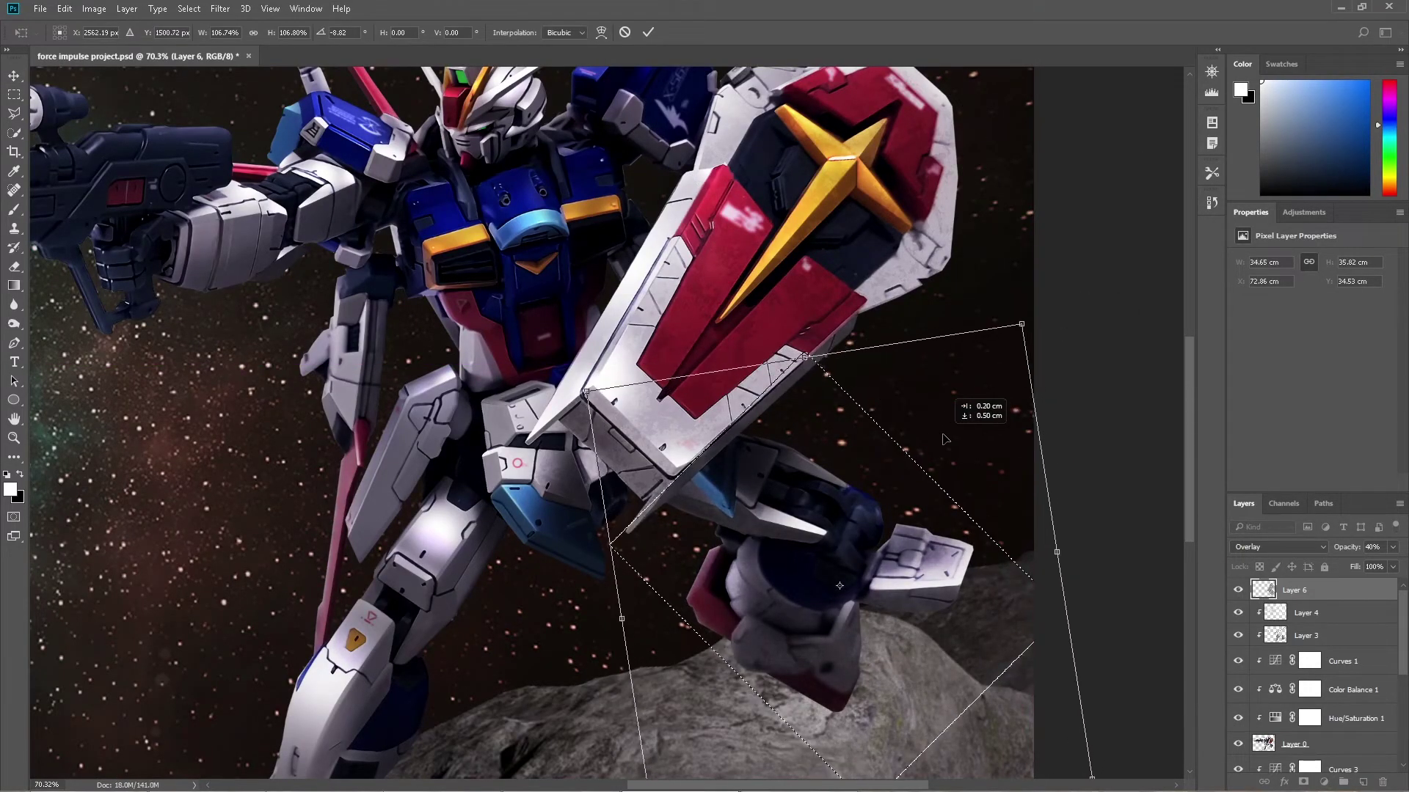
pyautogui.press('Return')
# Rotate and shrink a texture piece onto the thigh and clip it to the robot
pyautogui.scroll(-3, 736, 531)
pyautogui.hotkey('ctrl', 't')
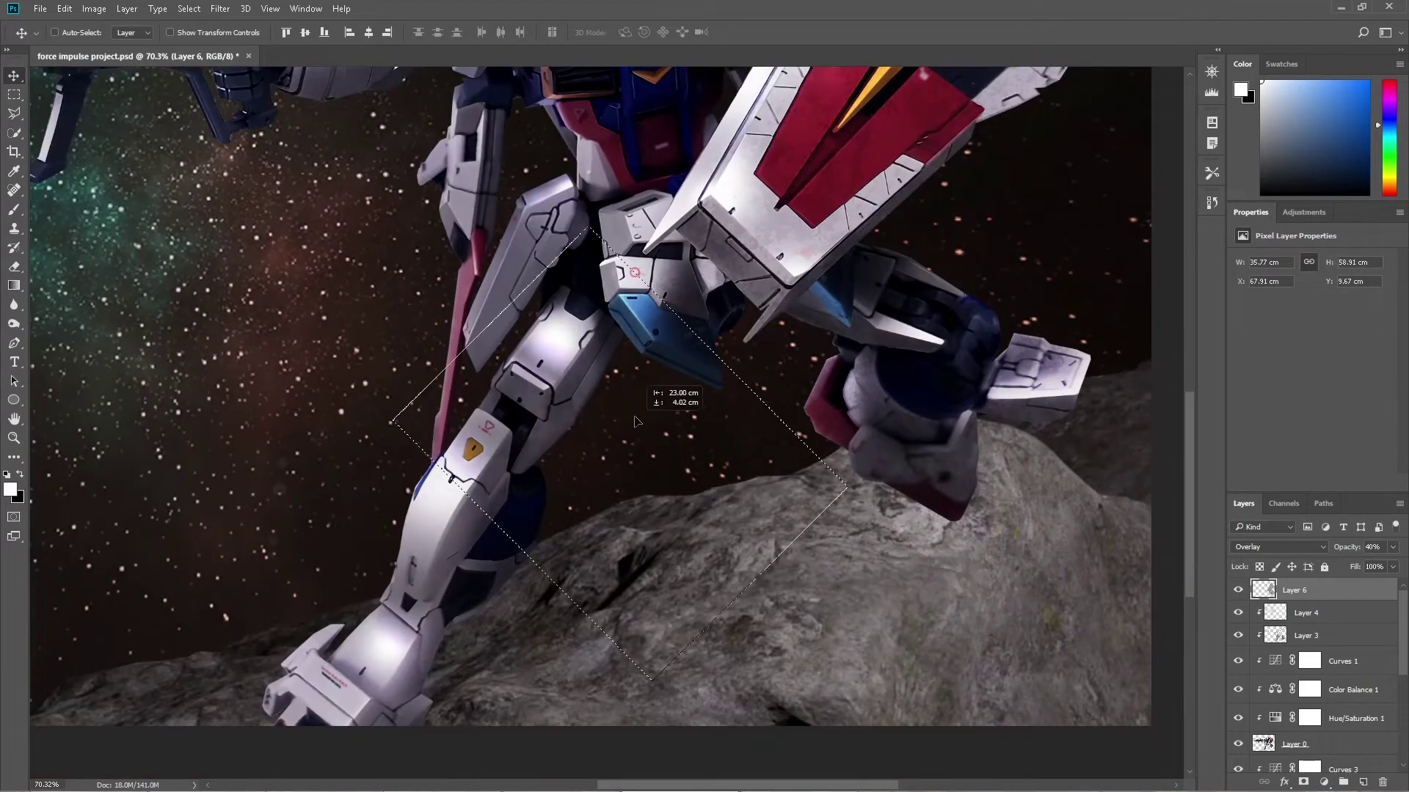
pyautogui.moveTo(586, 176)
pyautogui.mouseDown()
pyautogui.moveTo(758, 276)
pyautogui.moveTo(723, 608)
pyautogui.mouseUp()
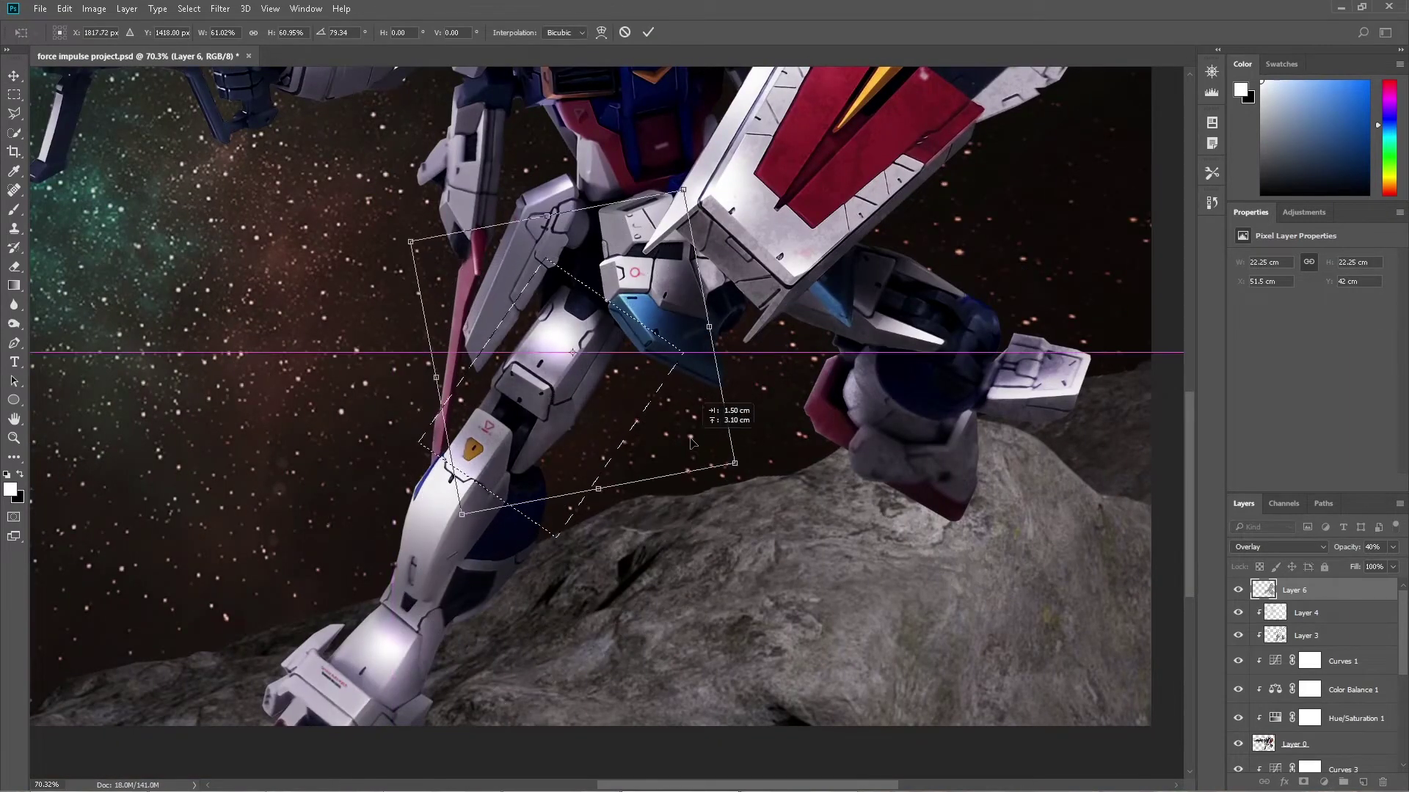
pyautogui.moveTo(708, 410)
pyautogui.mouseDown()
pyautogui.moveTo(724, 440)
pyautogui.moveTo(648, 476)
pyautogui.moveTo(656, 457)
pyautogui.mouseUp()
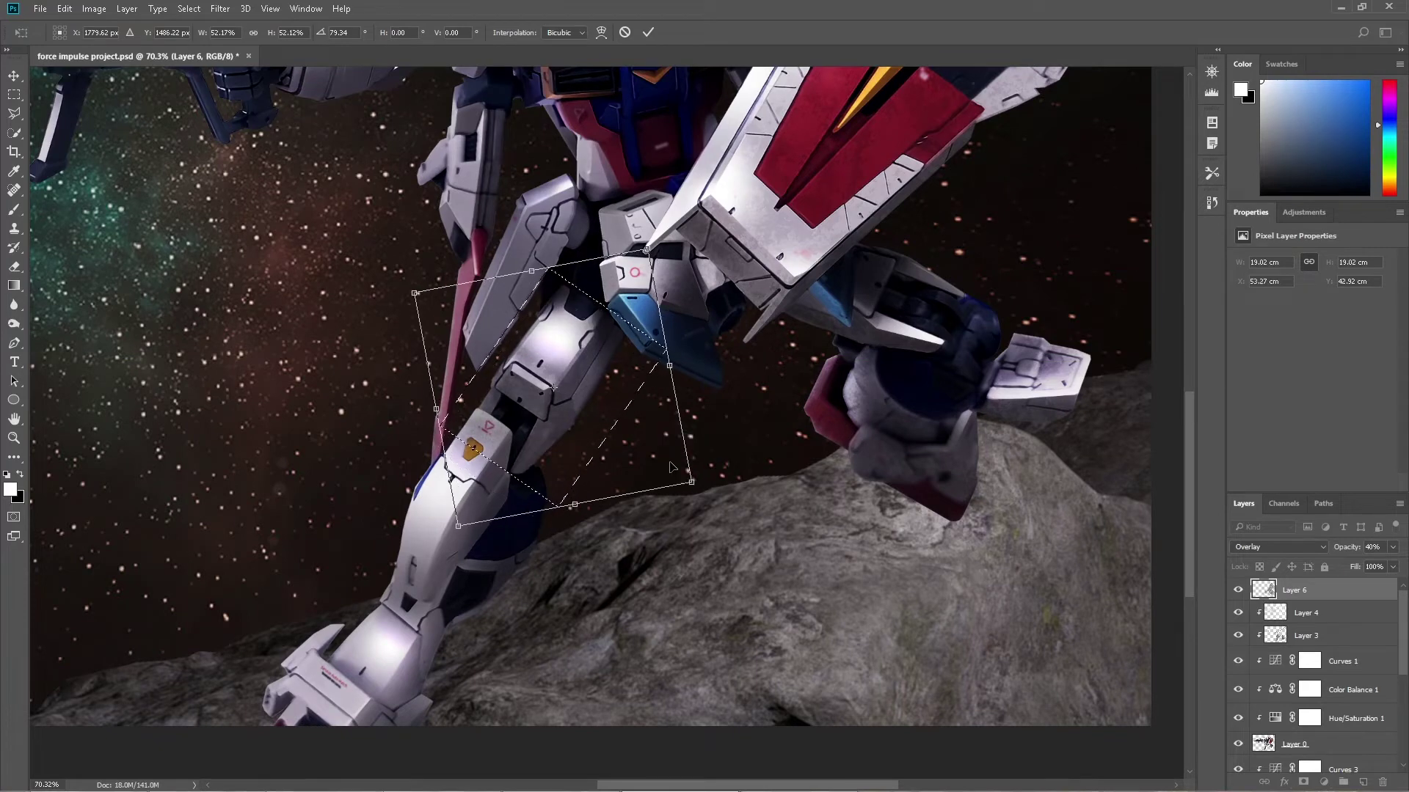
pyautogui.press('Return')
pyautogui.hotkey('ctrl', 'alt', 'g')
# Place and rotate texture pieces on the foot and the upper leg
pyautogui.moveTo(564, 428); pyautogui.dragTo(422, 593)
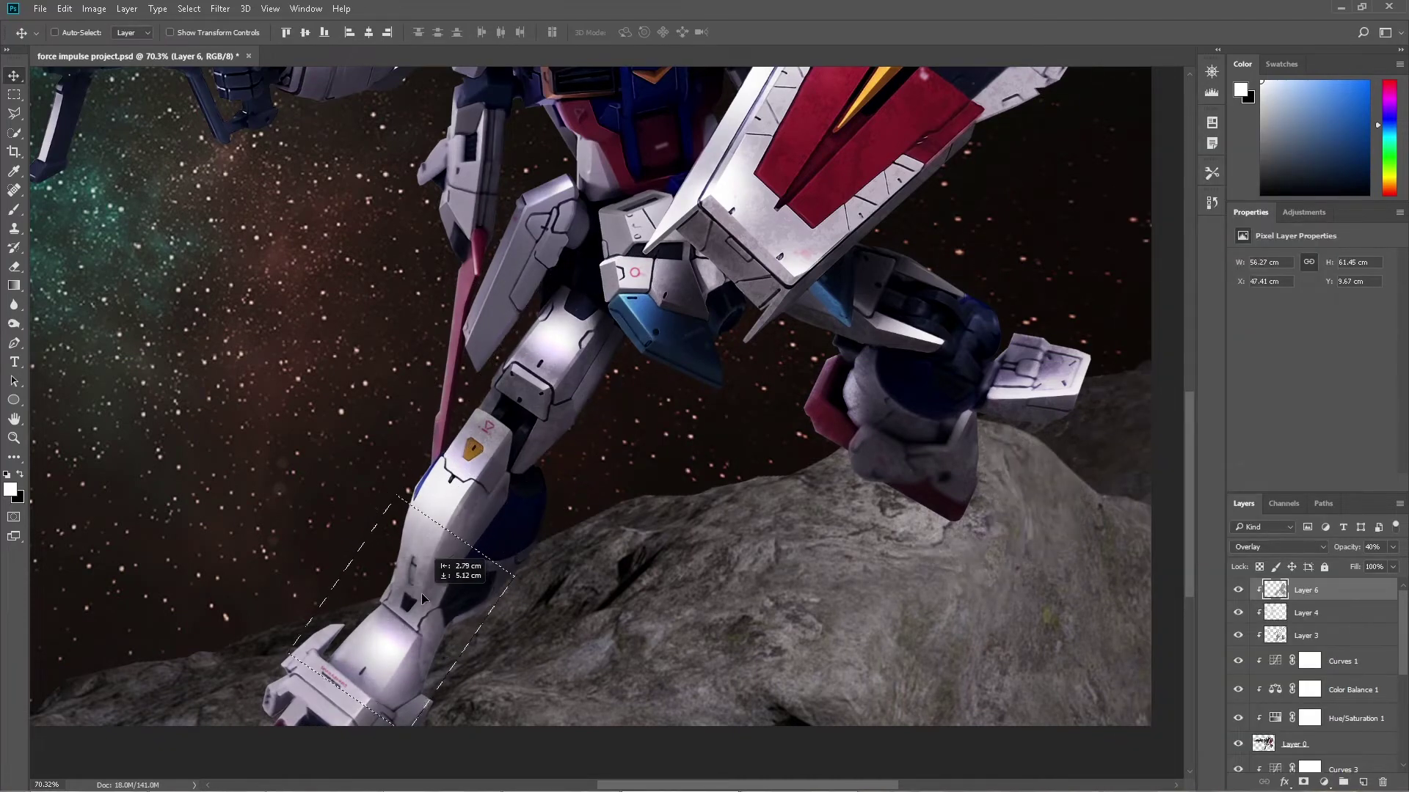
pyautogui.hotkey('ctrl', 't')
pyautogui.moveTo(514, 704); pyautogui.dragTo(608, 508)
pyautogui.press('Return')
pyautogui.hotkey('ctrl', 't')
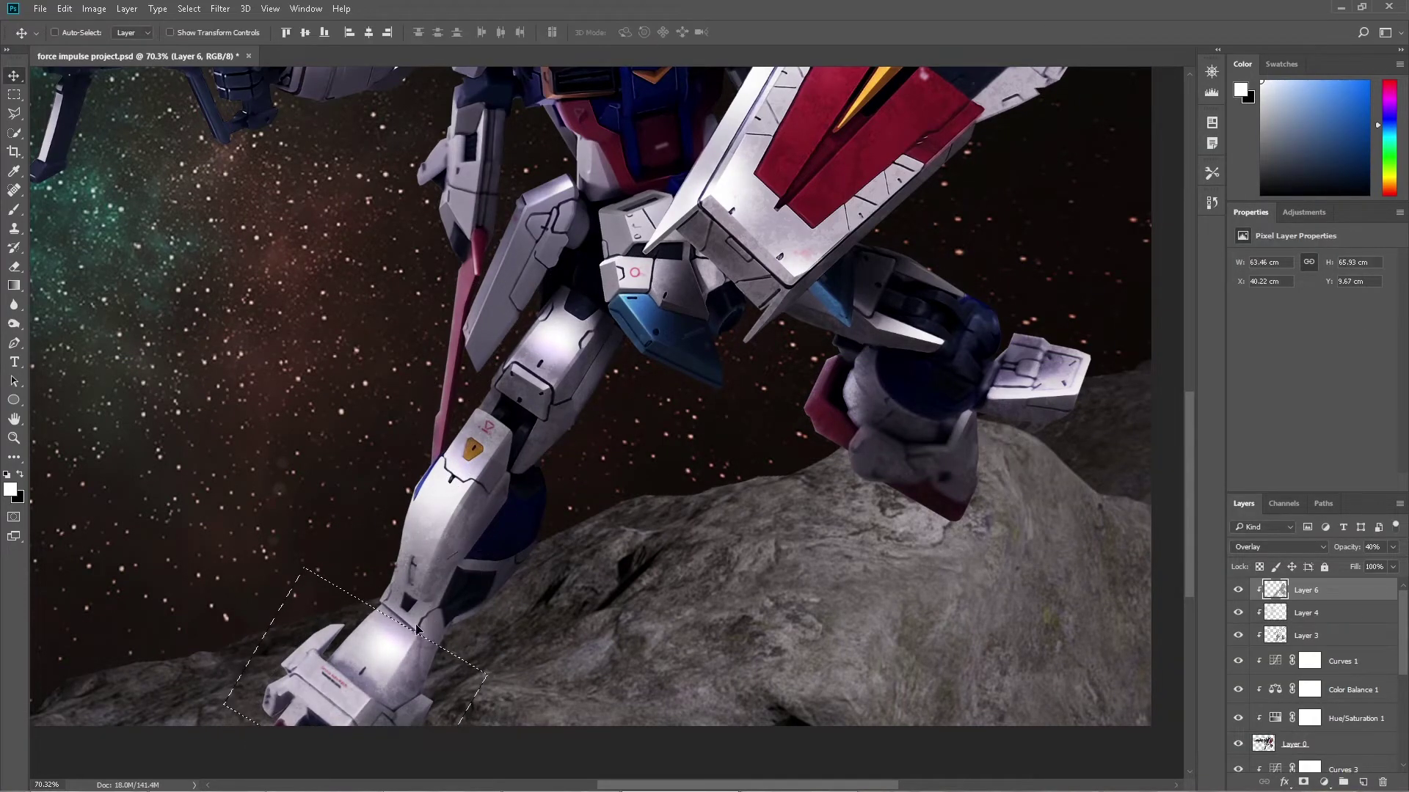
pyautogui.moveTo(368, 664); pyautogui.dragTo(504, 268)
pyautogui.moveTo(707, 182)
pyautogui.mouseDown()
pyautogui.moveTo(732, 292)
pyautogui.moveTo(609, 393)
pyautogui.mouseUp()
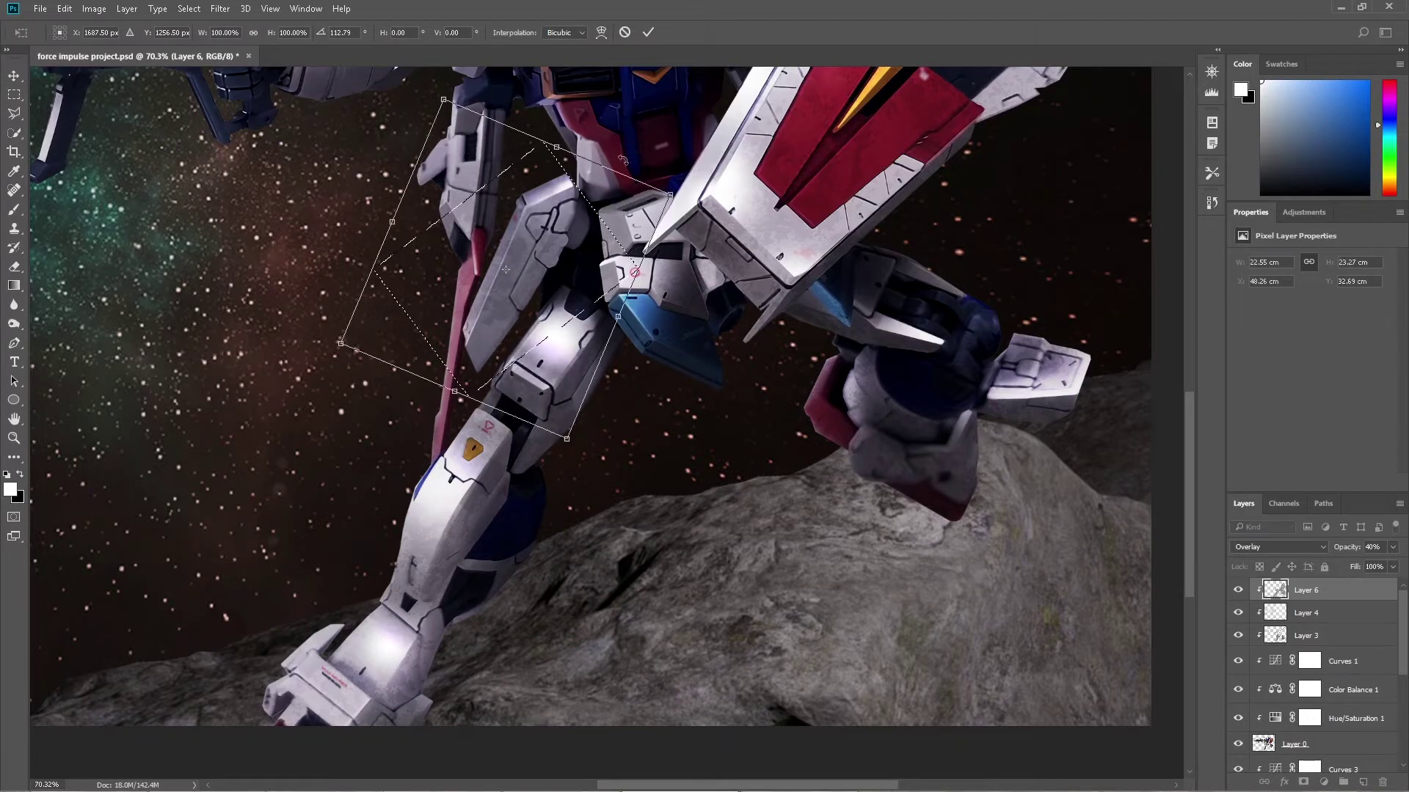
pyautogui.press('Escape')
# Fit texture pieces onto the hip and chest, then move one toward the shoulder
pyautogui.hotkey('ctrl', 't')
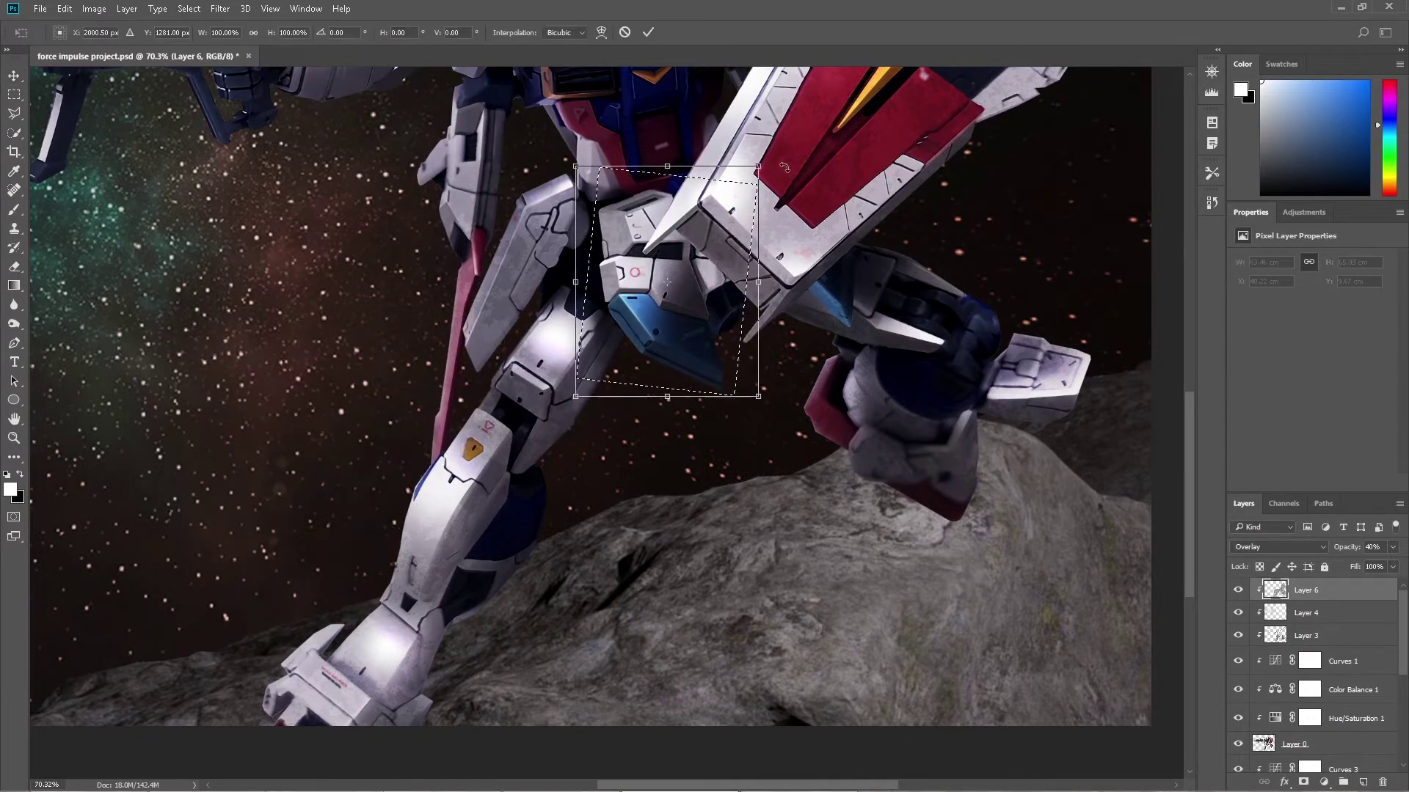
pyautogui.moveTo(785, 168); pyautogui.dragTo(741, 136)
pyautogui.moveTo(707, 316); pyautogui.dragTo(675, 345)
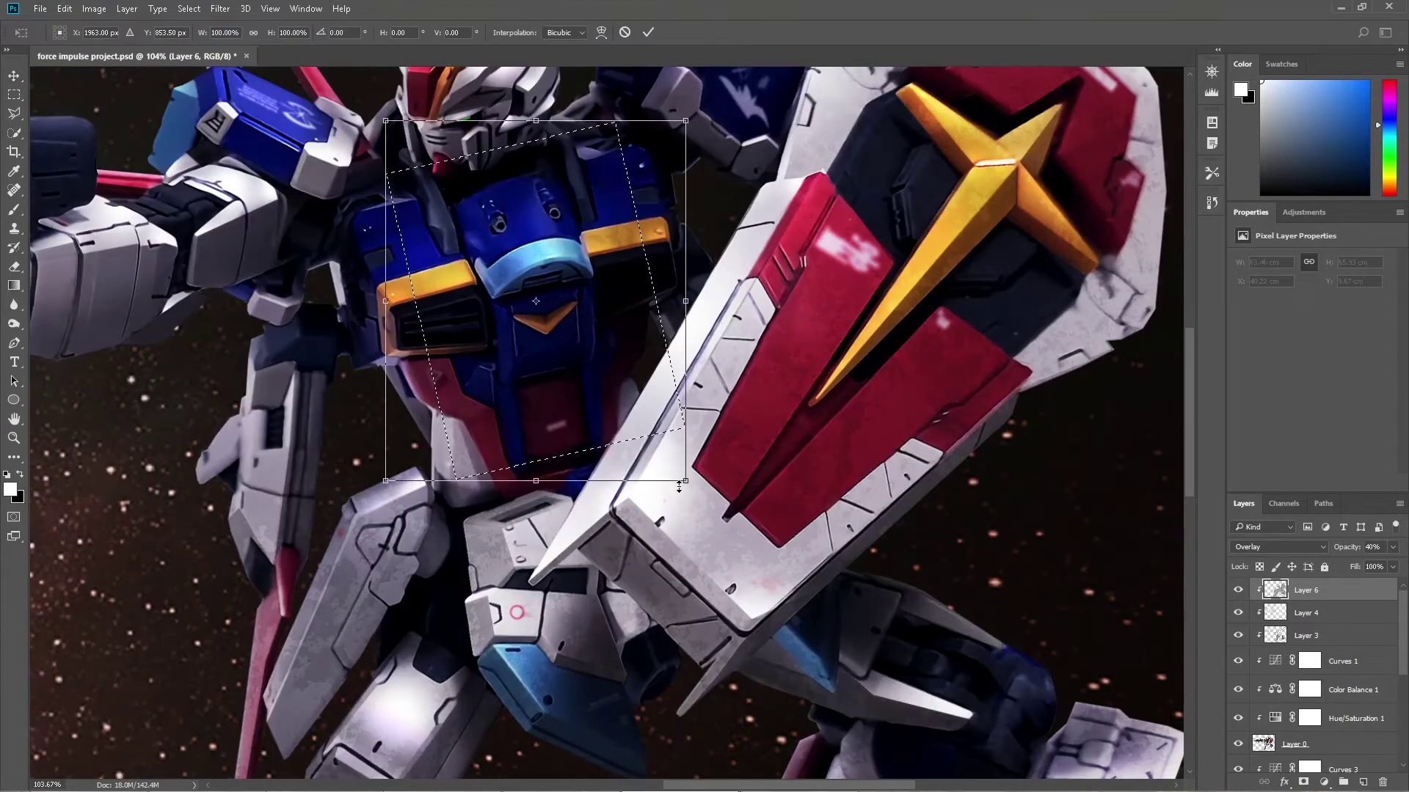
pyautogui.moveTo(685, 477)
pyautogui.mouseDown()
pyautogui.moveTo(686, 536)
pyautogui.moveTo(686, 477)
pyautogui.mouseUp()
pyautogui.moveTo(514, 248); pyautogui.dragTo(518, 248)
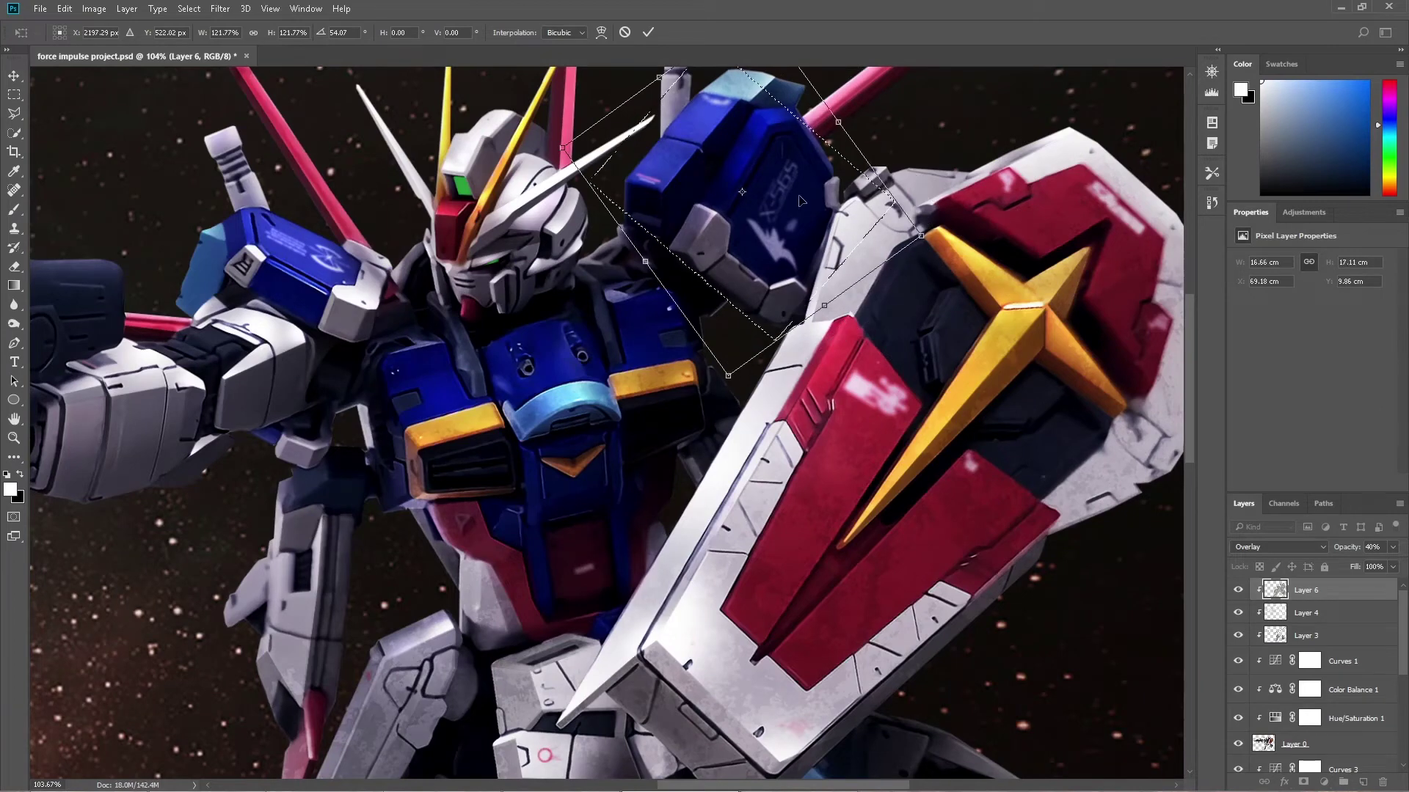
pyautogui.press('Return')
pyautogui.hotkey('ctrl', '0')
pyautogui.moveTo(988, 80)
pyautogui.mouseDown()
pyautogui.moveTo(788, 90)
pyautogui.moveTo(647, 292)
pyautogui.mouseUp()
pyautogui.hotkey('ctrl', 't')
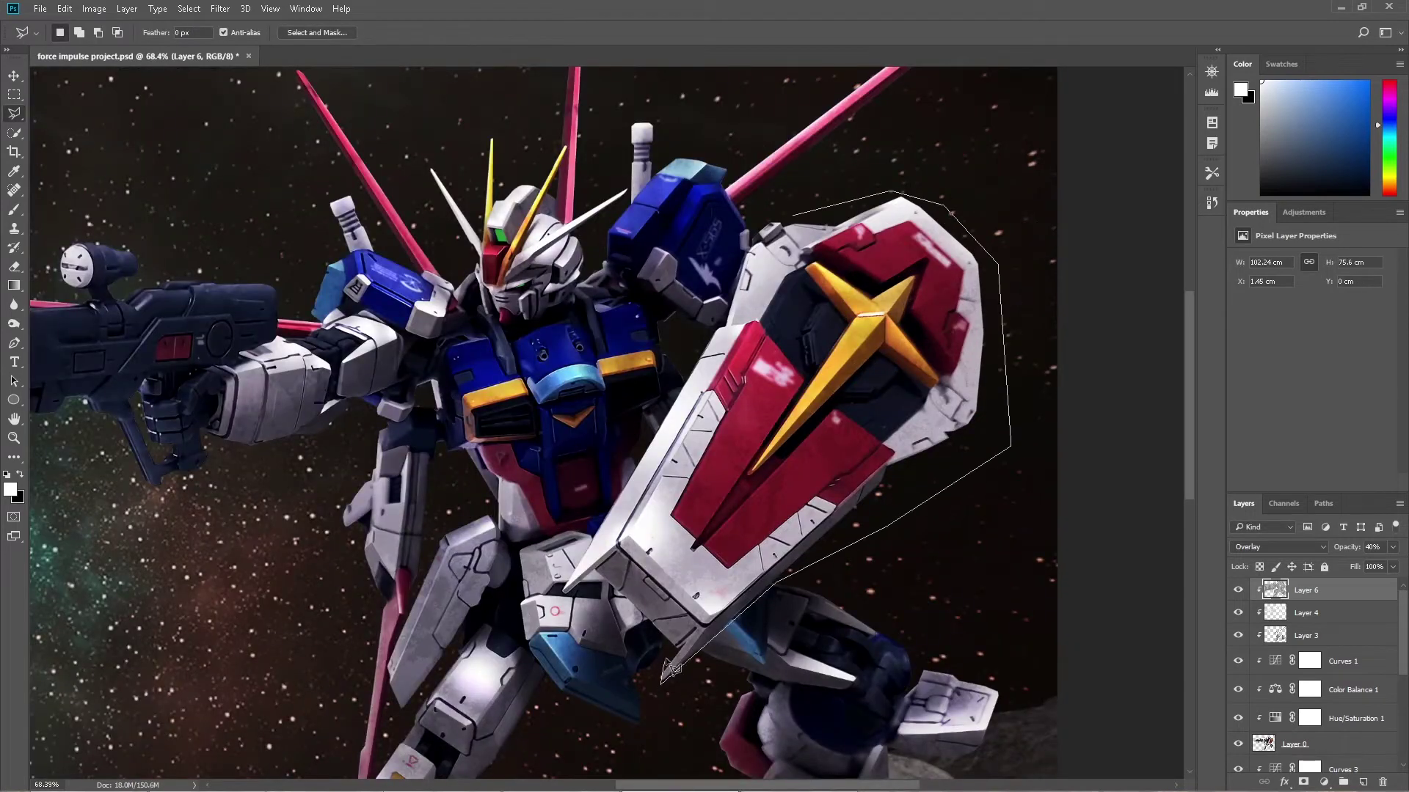
# Apply Motion Blur to the texture on the shield edge and the thigh
pyautogui.click(759, 221)
pyautogui.click(220, 8)
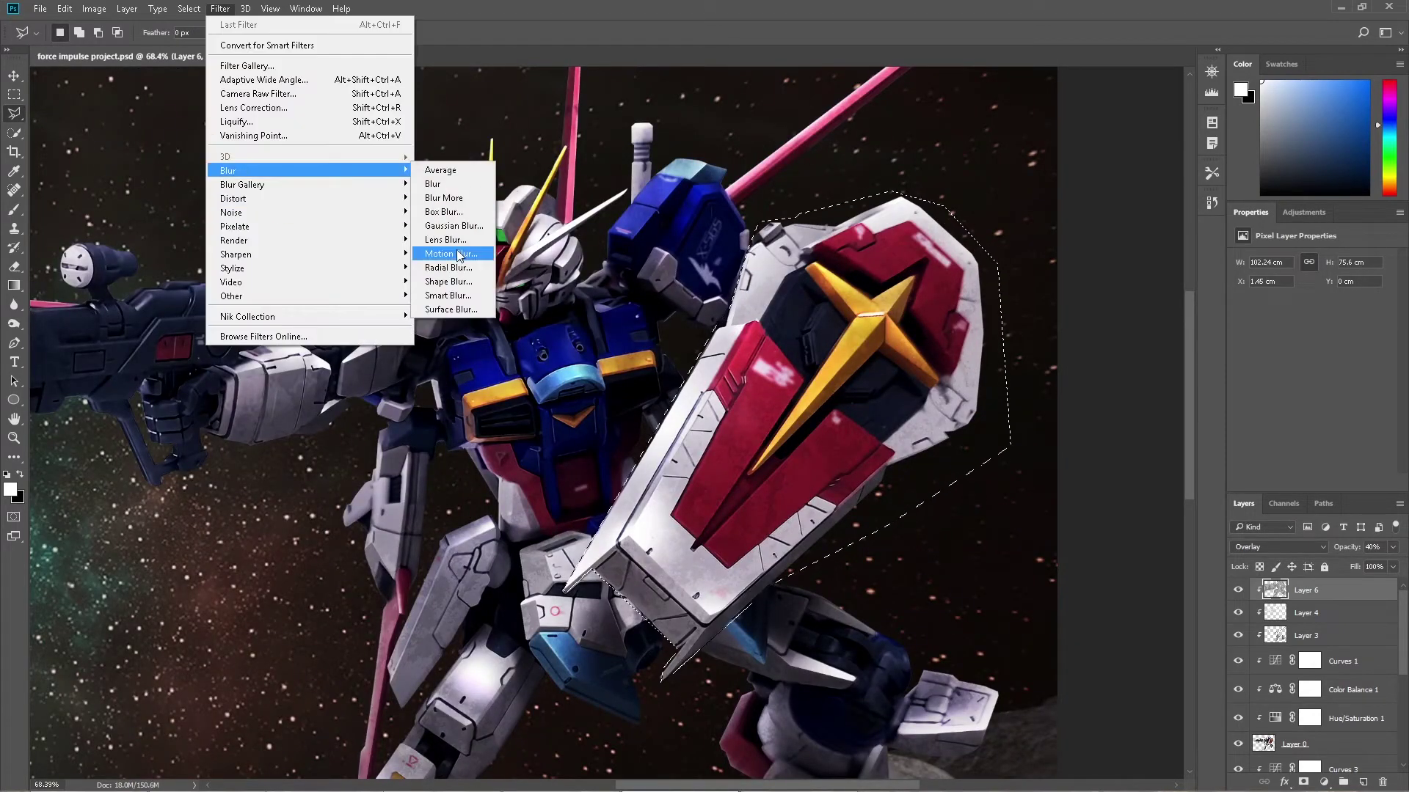
pyautogui.click(480, 250)
pyautogui.click(1153, 187)
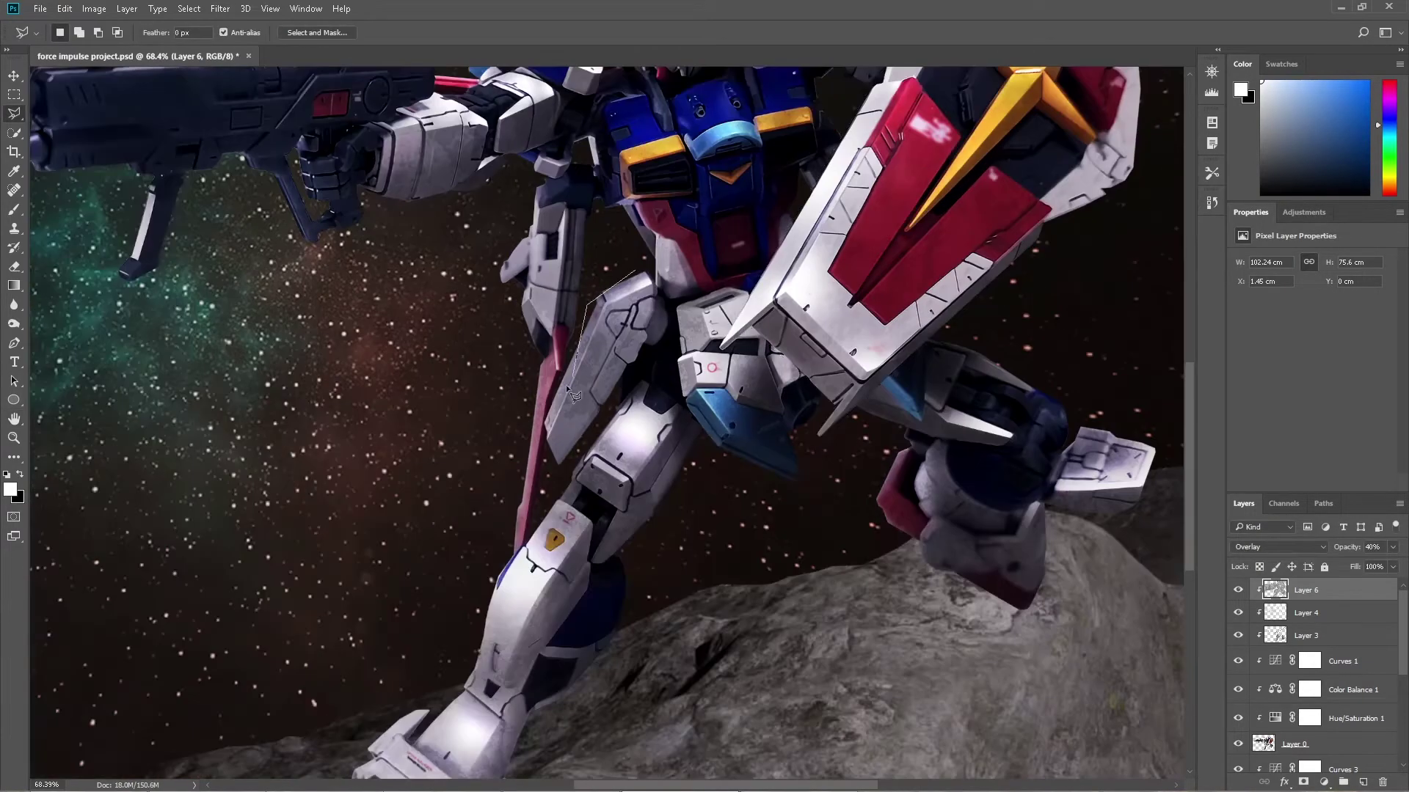
pyautogui.hotkey('ctrl', 'alt', 'f')
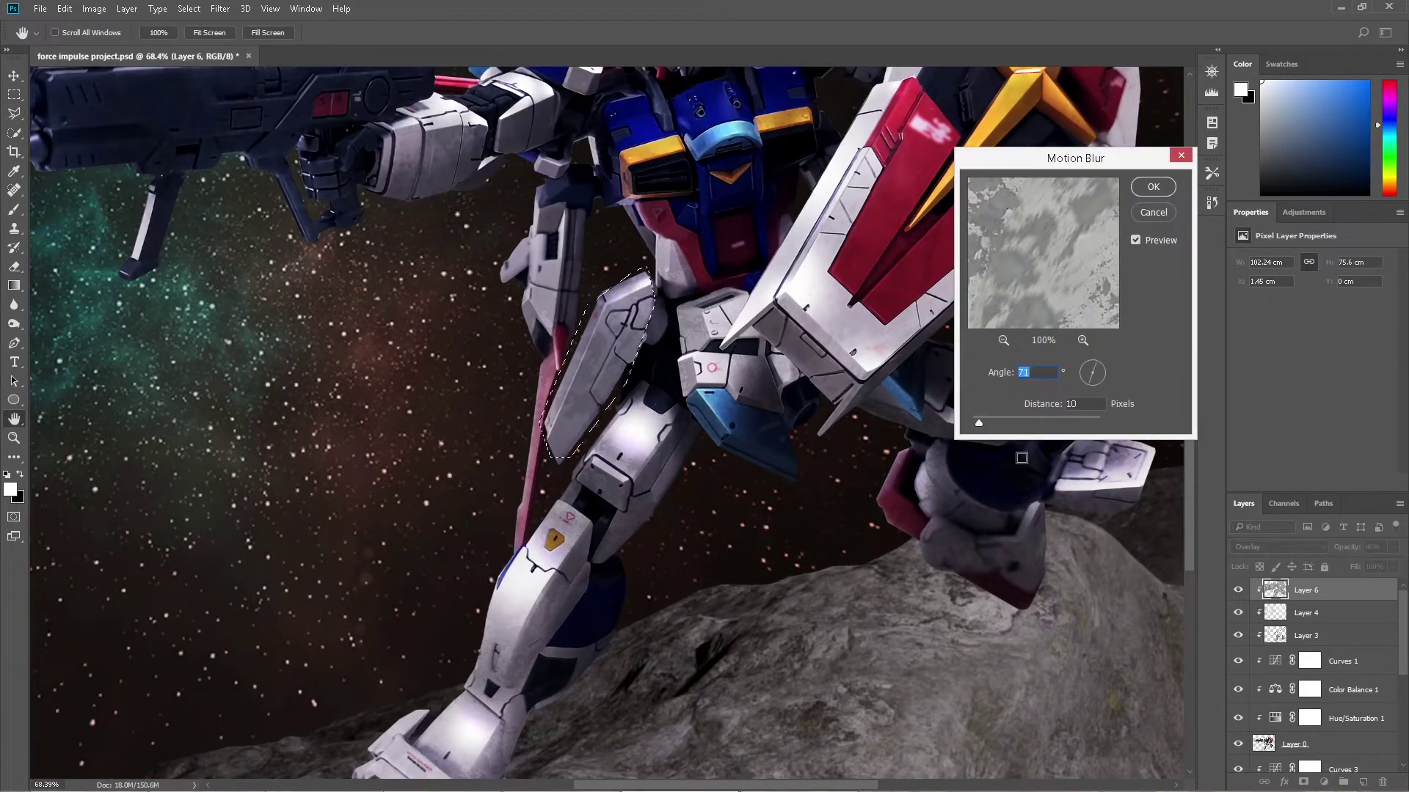
pyautogui.press('Return')
# Lasso the lower leg, motion-blur its texture, and deselect
pyautogui.click(367, 715)
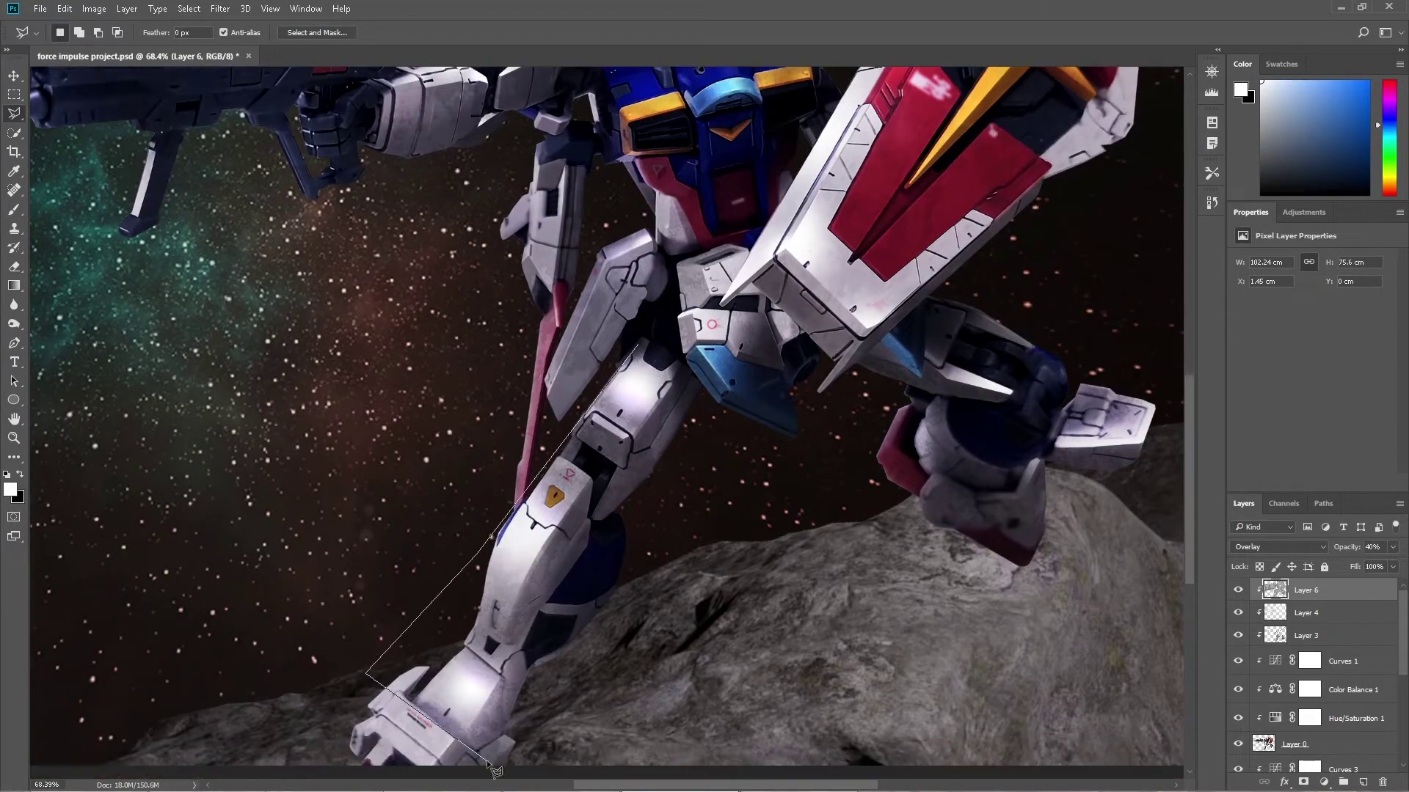
pyautogui.click(646, 345)
pyautogui.hotkey('ctrl', 'alt', 'f')
pyautogui.press('Return')
pyautogui.hotkey('ctrl', 'd')
# Motion-blur the texture on the knee and the rear leg
pyautogui.click(708, 268)
pyautogui.click(221, 8)
pyautogui.click(451, 227)
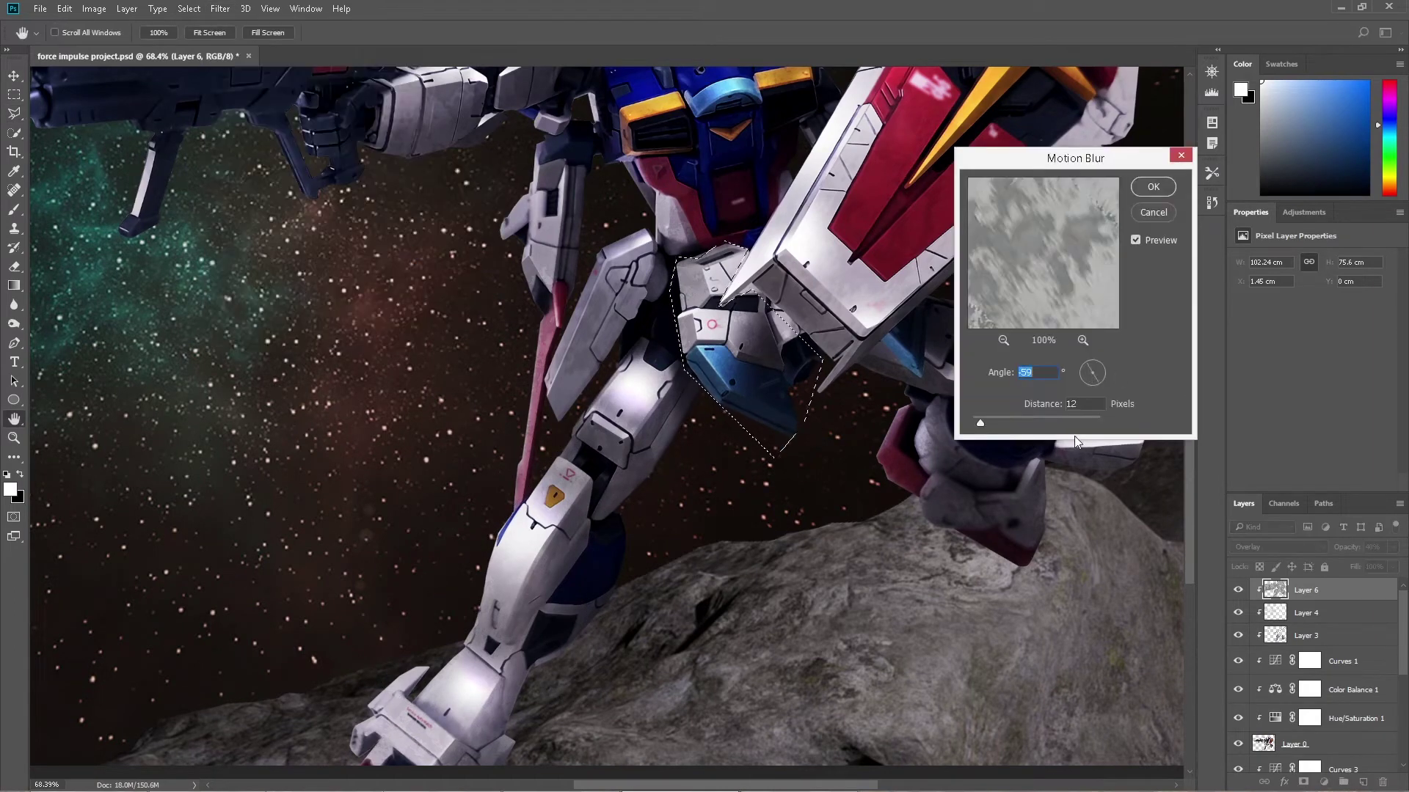
pyautogui.press('Return')
pyautogui.click(854, 380)
pyautogui.click(220, 8)
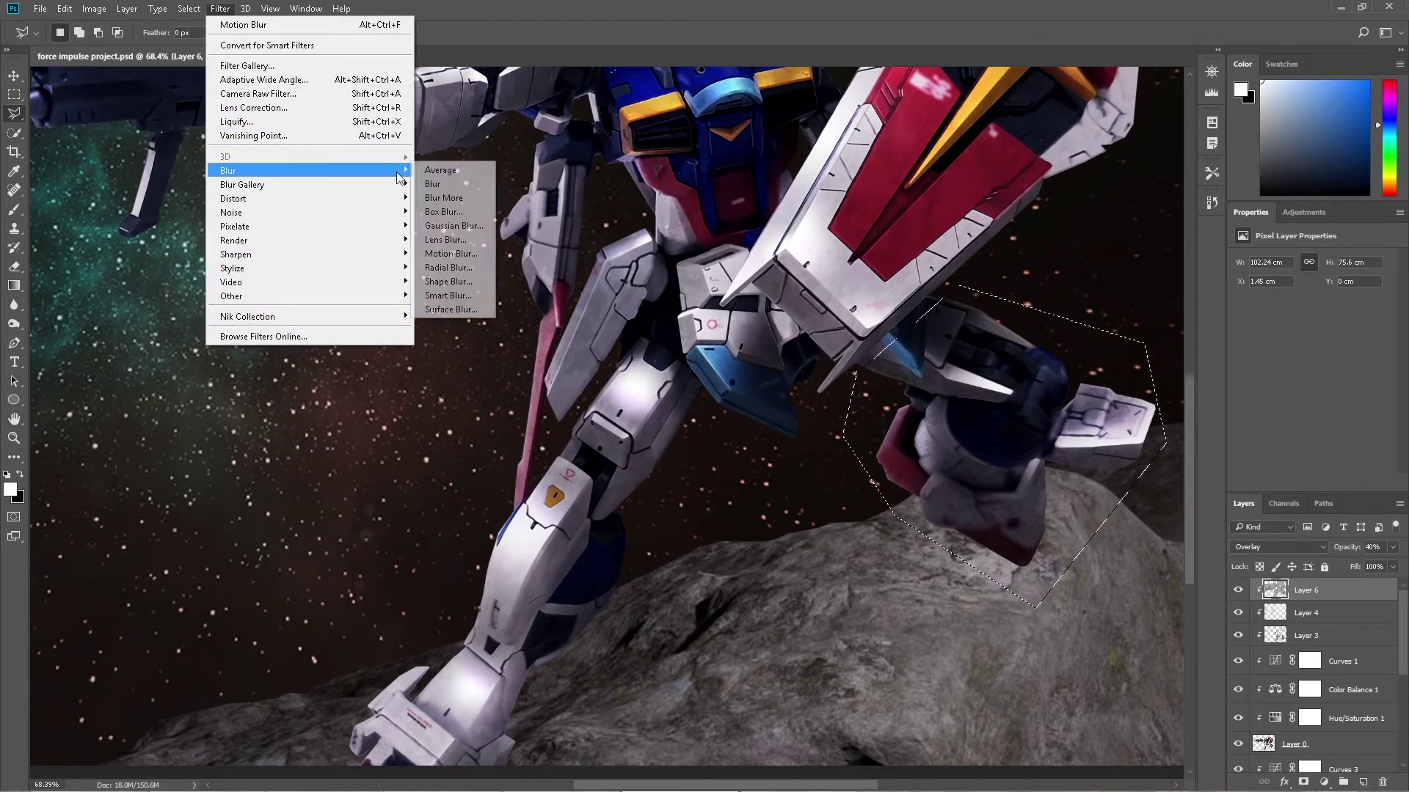
pyautogui.click(451, 227)
pyautogui.click(783, 145)
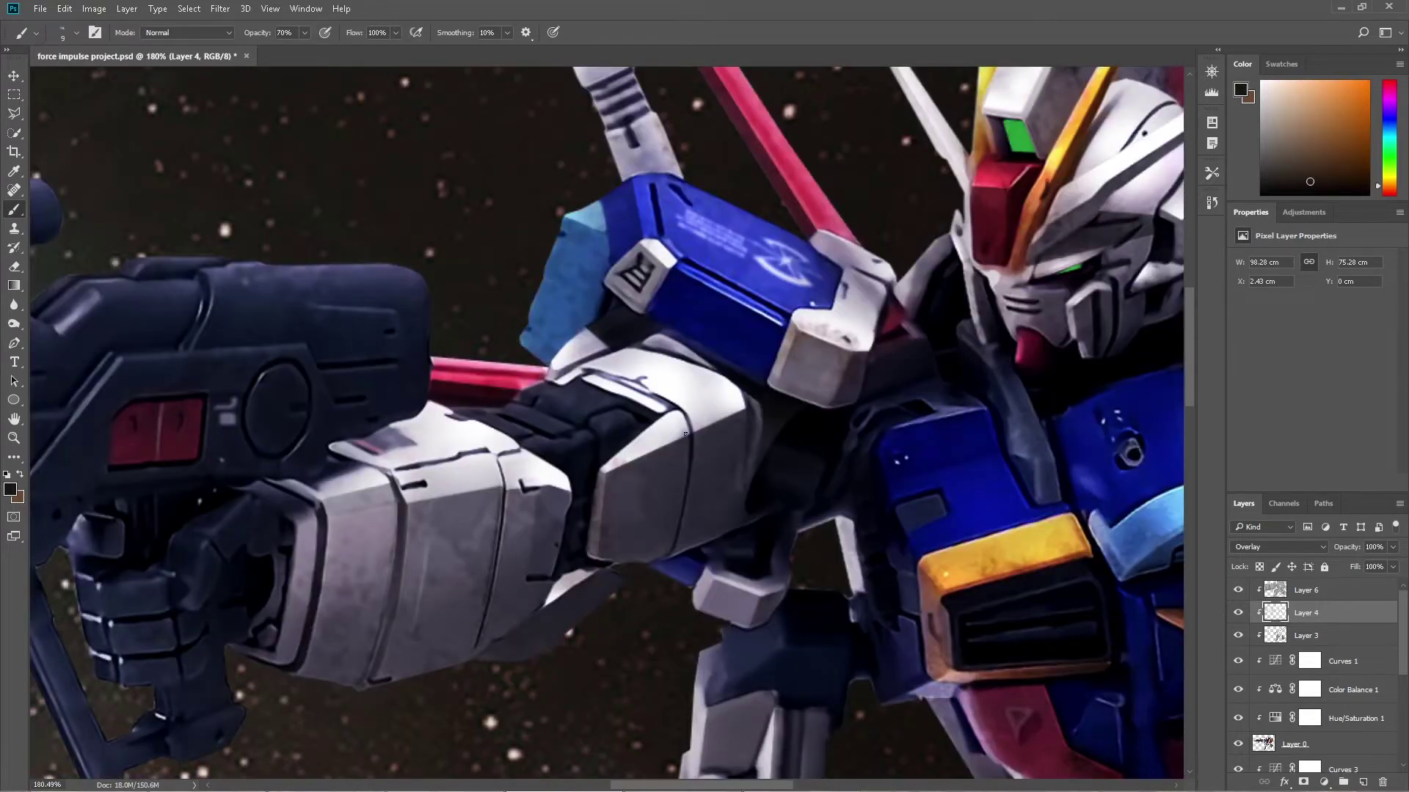
# Pick a warm brown paint colour and bring the robot's waist, hip and forearm into view
pyautogui.keyDown('alt'); pyautogui.click(385, 526); pyautogui.keyUp('alt')
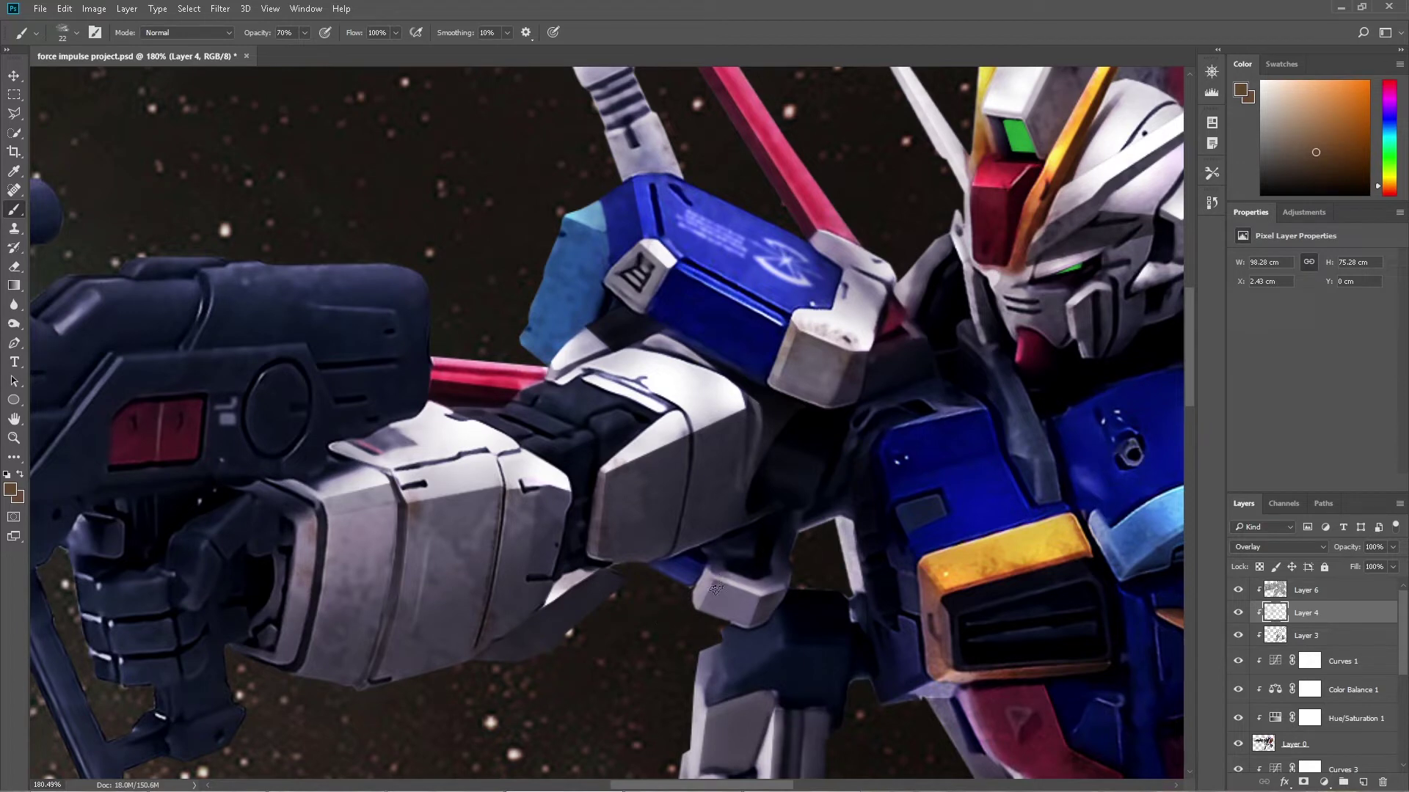
pyautogui.moveTo(761, 617); pyautogui.dragTo(706, 467)
pyautogui.moveTo(696, 759); pyautogui.dragTo(692, 607)
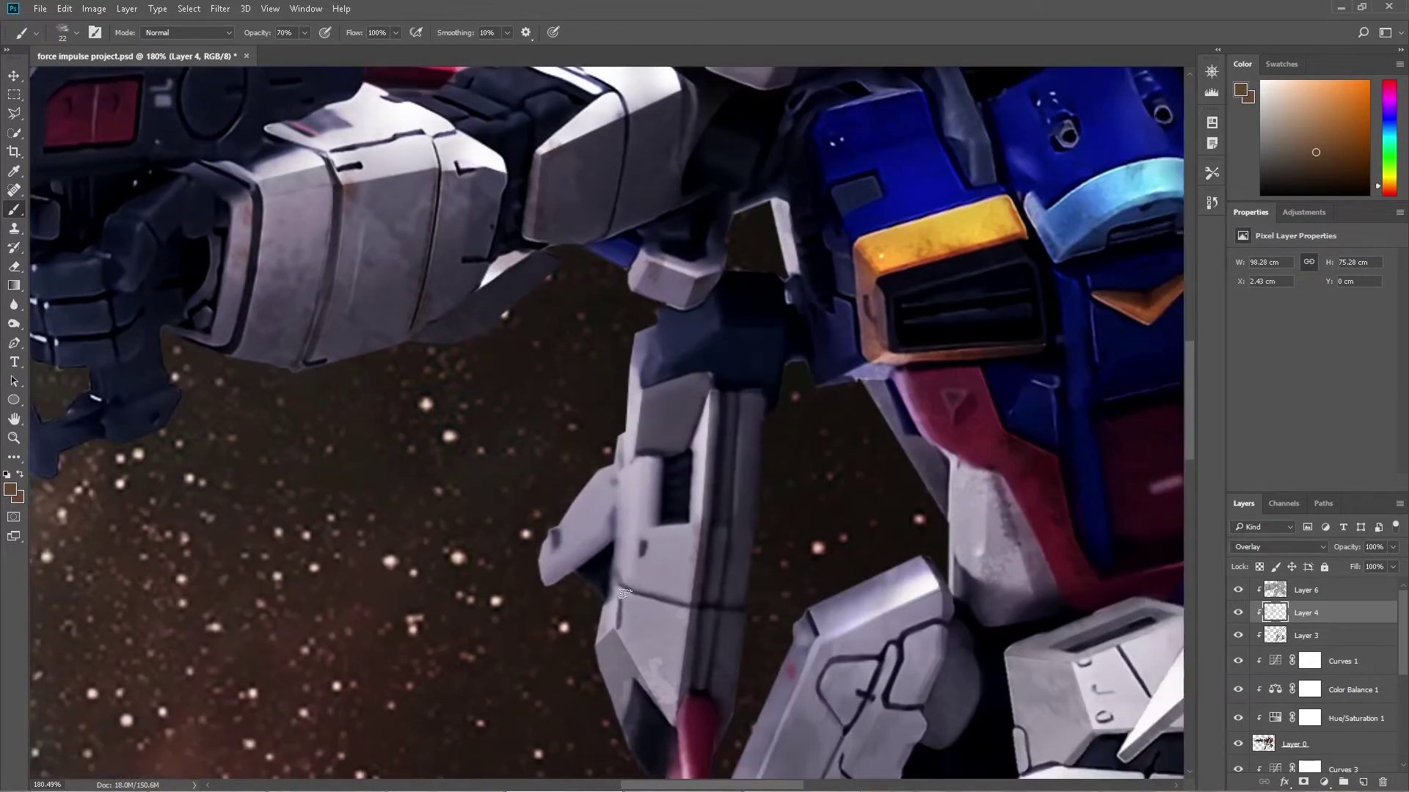
pyautogui.moveTo(785, 588); pyautogui.dragTo(575, 317)
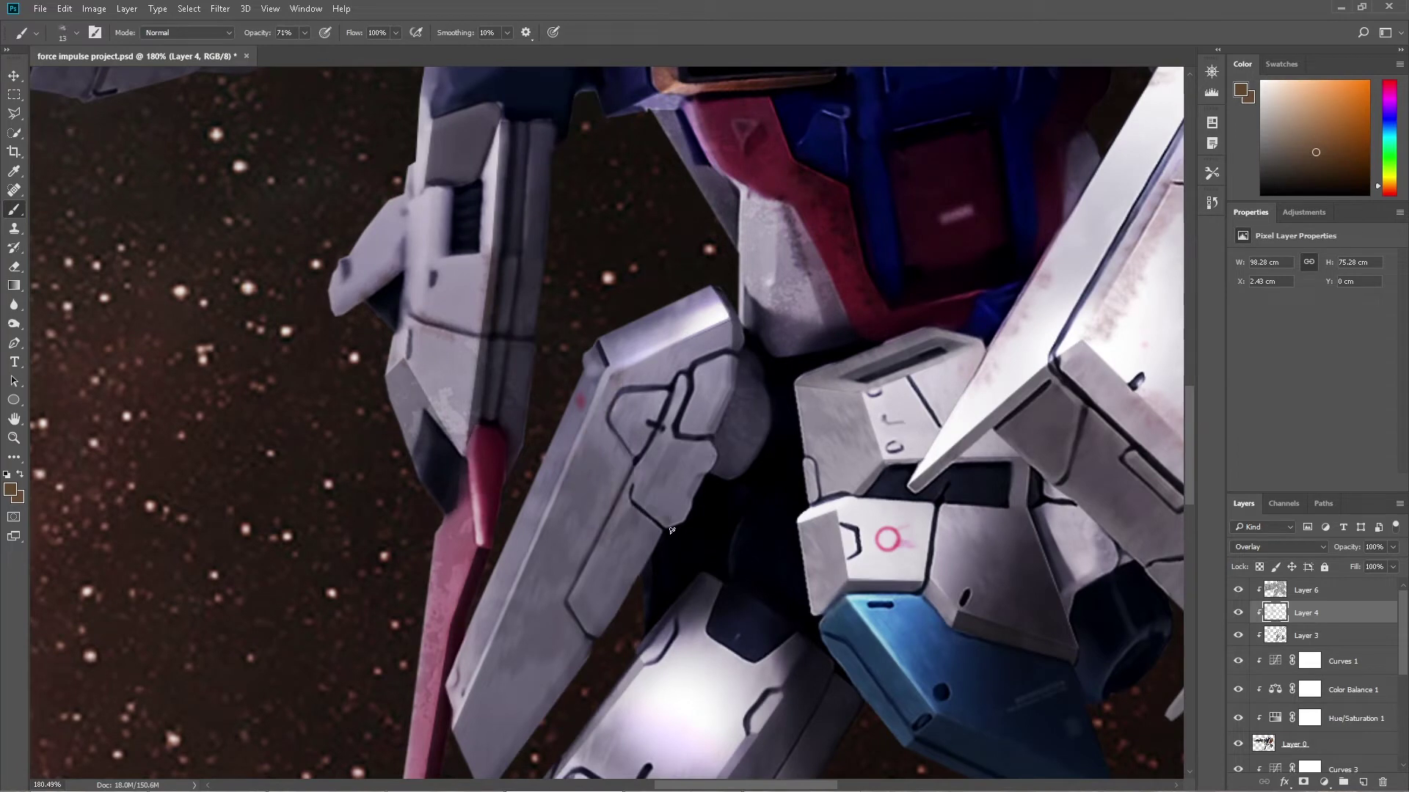
pyautogui.scroll(-5, 552, 514)
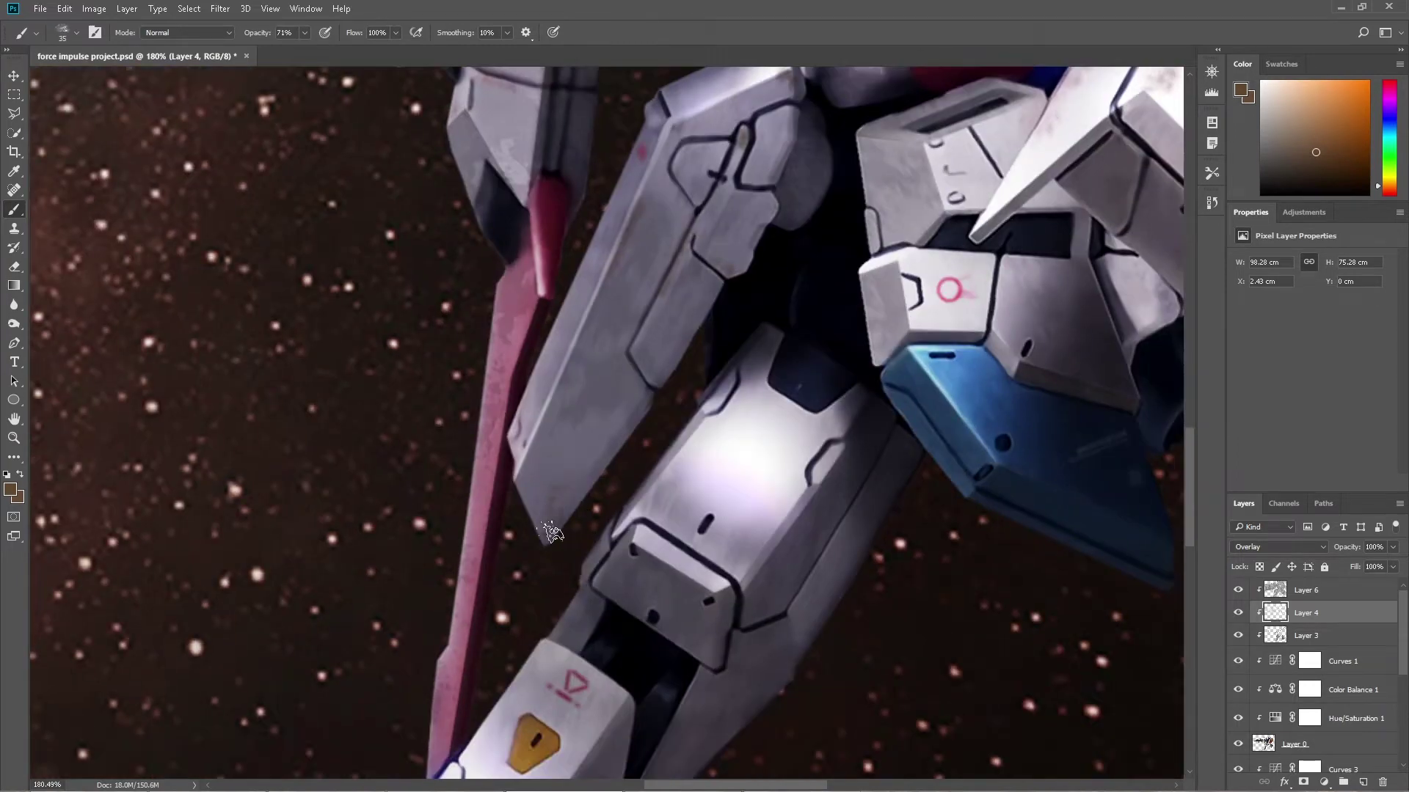
pyautogui.scroll(-3, 571, 371)
pyautogui.scroll(-3, 798, 473)
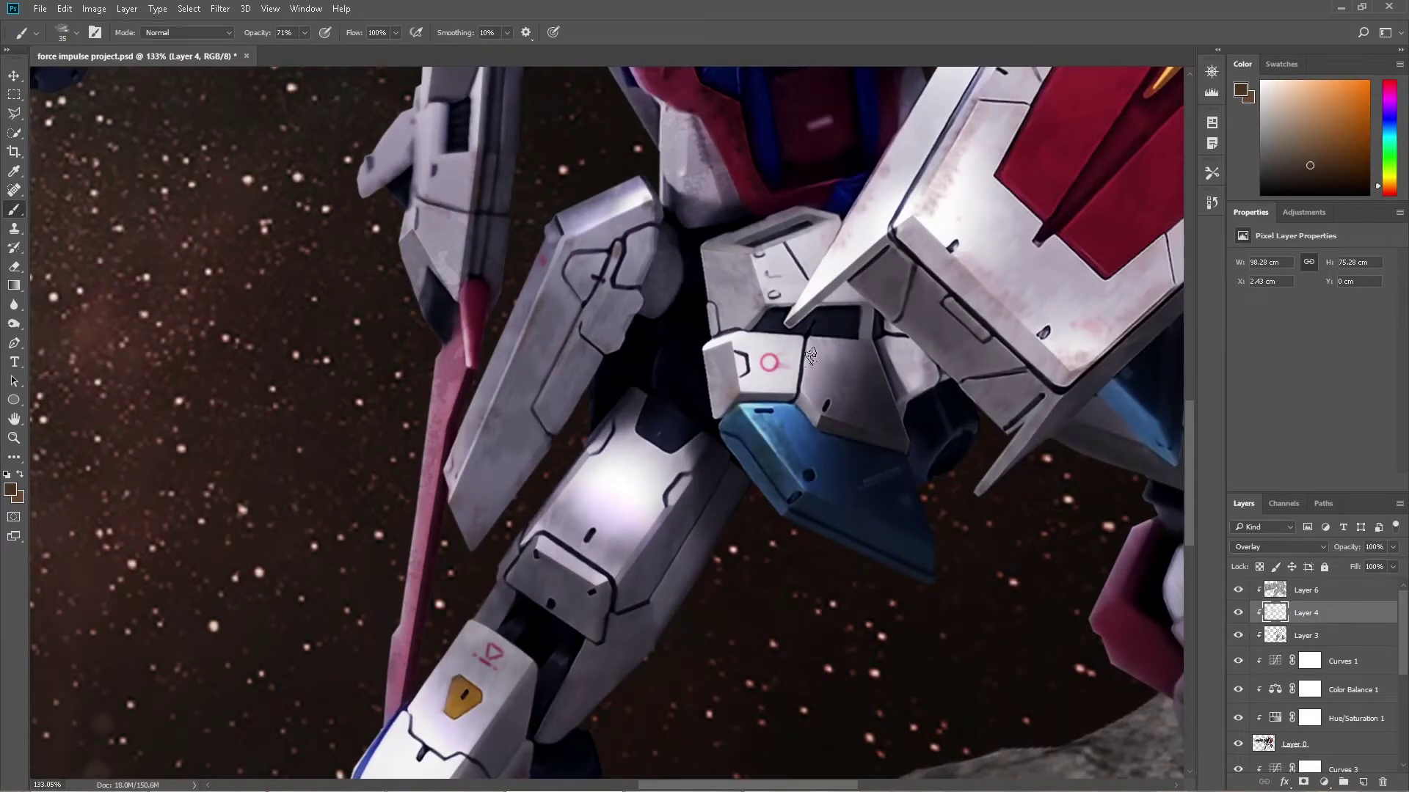
pyautogui.scroll(-4, 811, 357)
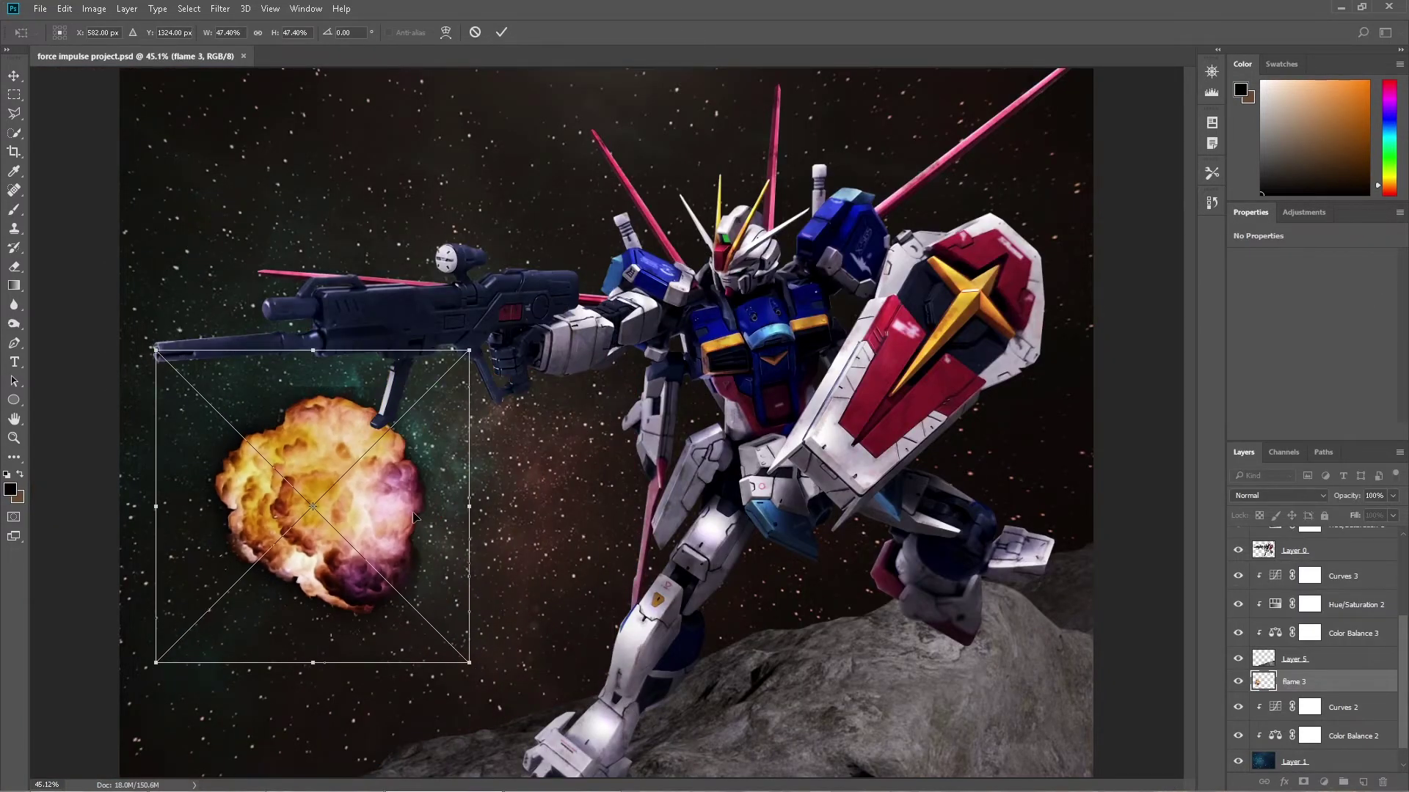
# Shrink, rotate and shift the flame 3 explosion down-left beside the gun, committing the transform
pyautogui.moveTo(415, 517)
pyautogui.mouseDown()
pyautogui.moveTo(439, 424)
pyautogui.moveTo(356, 489)
pyautogui.mouseUp()
pyautogui.moveTo(513, 308); pyautogui.dragTo(575, 142)
pyautogui.press('Return')
pyautogui.hotkey('ctrl', 't')
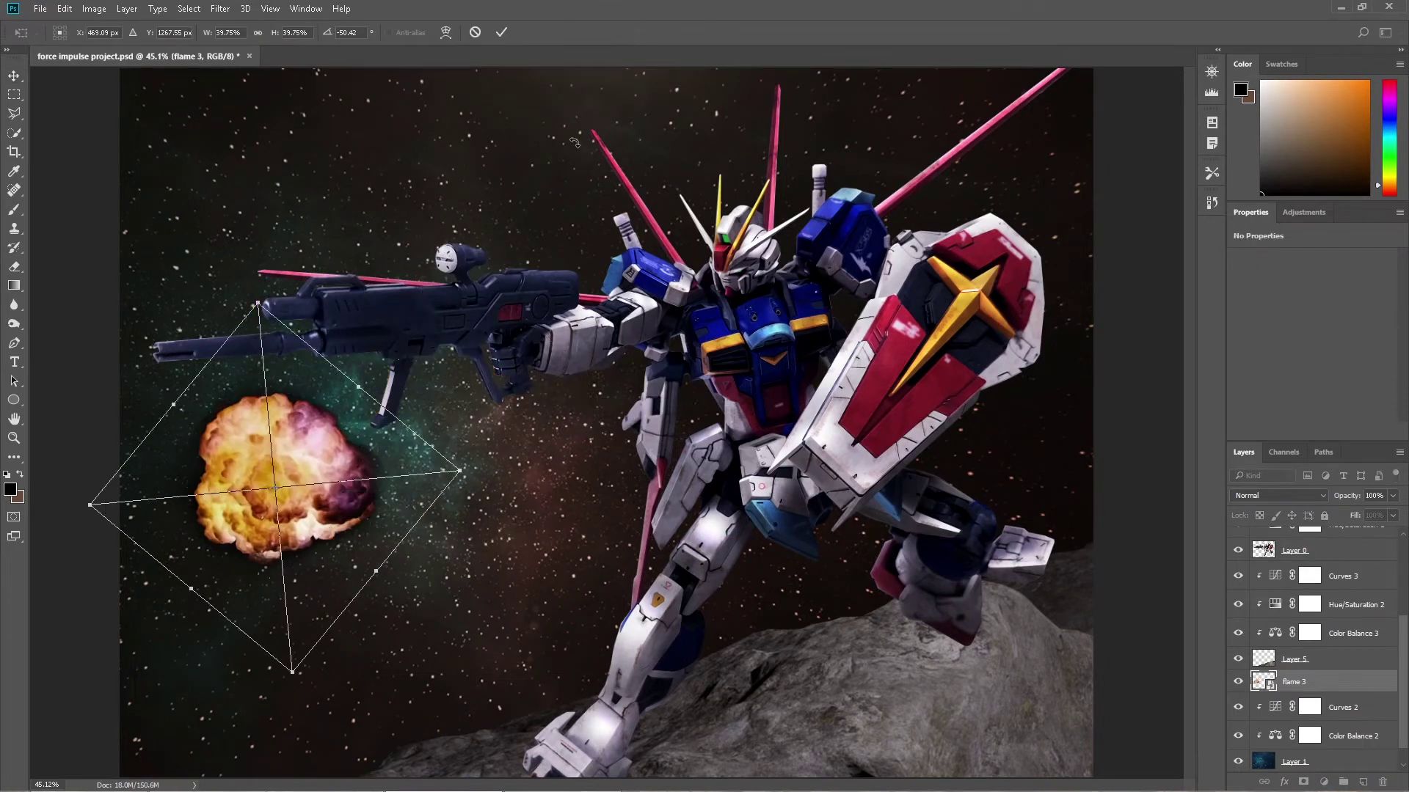
pyautogui.press('Return')
# Add a clipped Hue/Saturation layer that lowers the explosion's saturation and brightens it
pyautogui.click(1324, 782)
pyautogui.click(1362, 615)
pyautogui.click(1297, 431)
pyautogui.moveTo(1312, 368)
pyautogui.mouseDown()
pyautogui.moveTo(1307, 312)
pyautogui.moveTo(1282, 344)
pyautogui.mouseUp()
# Add Color Balance and a clipped Curves adjustment to the explosion, choosing the red channel
pyautogui.click(1324, 782)
pyautogui.click(1314, 624)
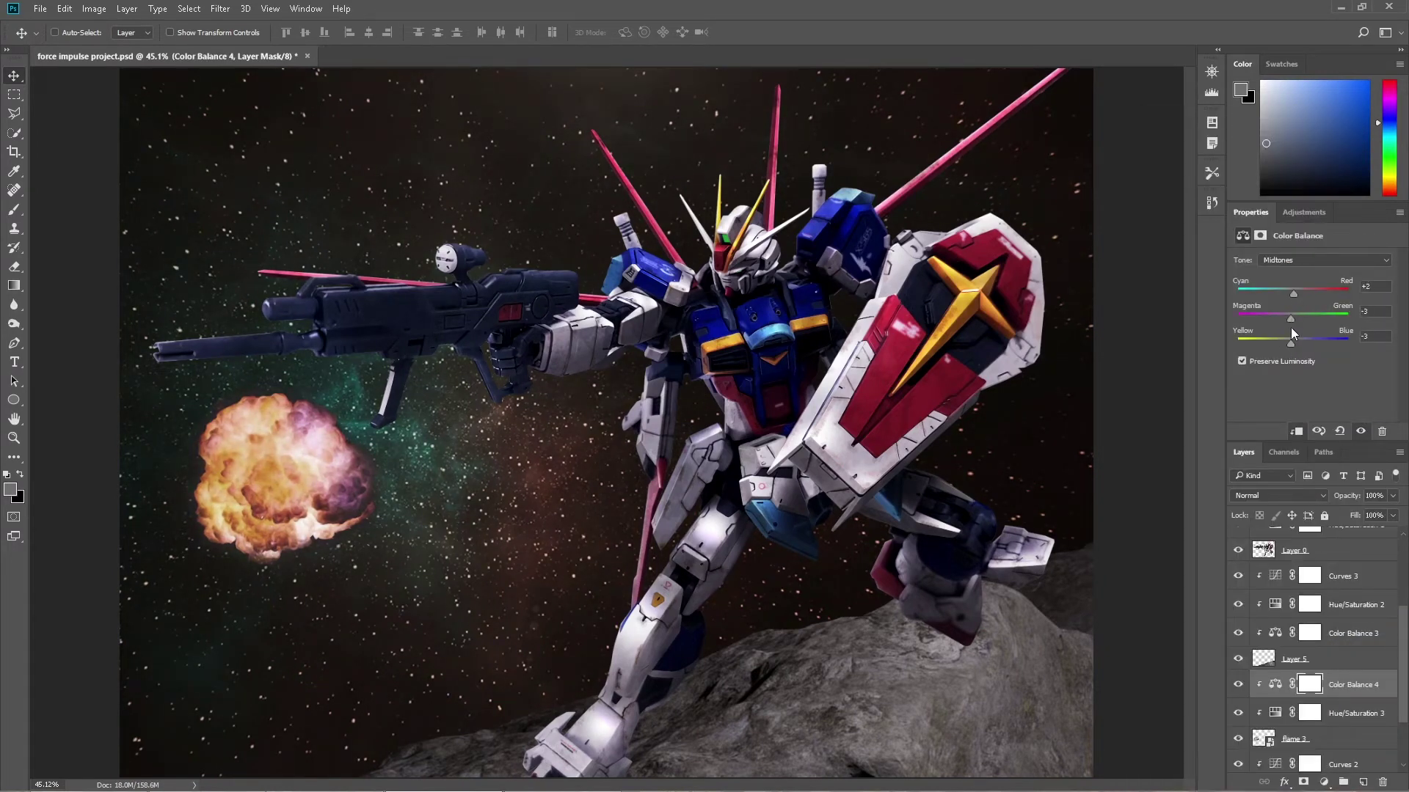
pyautogui.click(1324, 782)
pyautogui.click(1306, 556)
pyautogui.rightClick(1350, 685)
pyautogui.click(1289, 293)
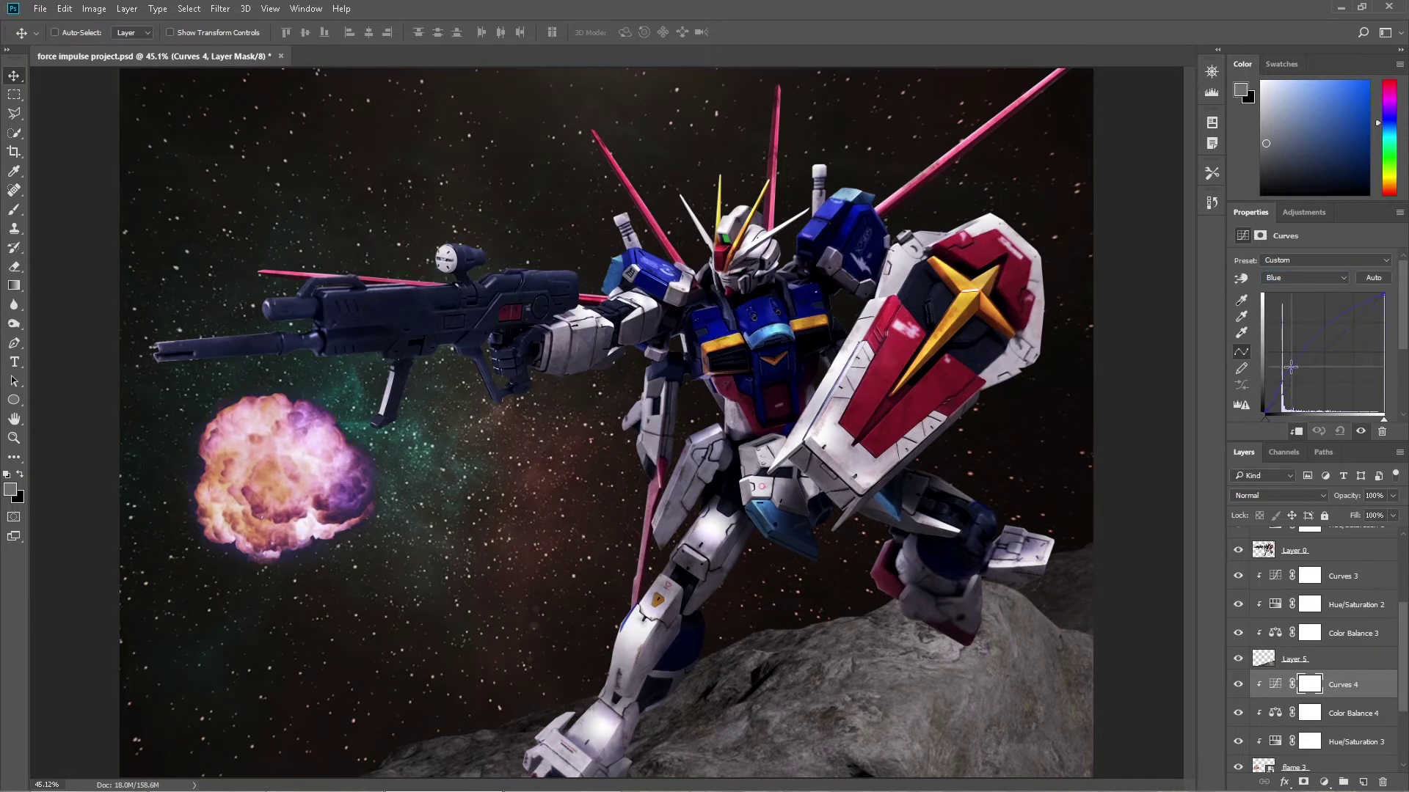
pyautogui.click(1303, 277)
pyautogui.click(1297, 296)
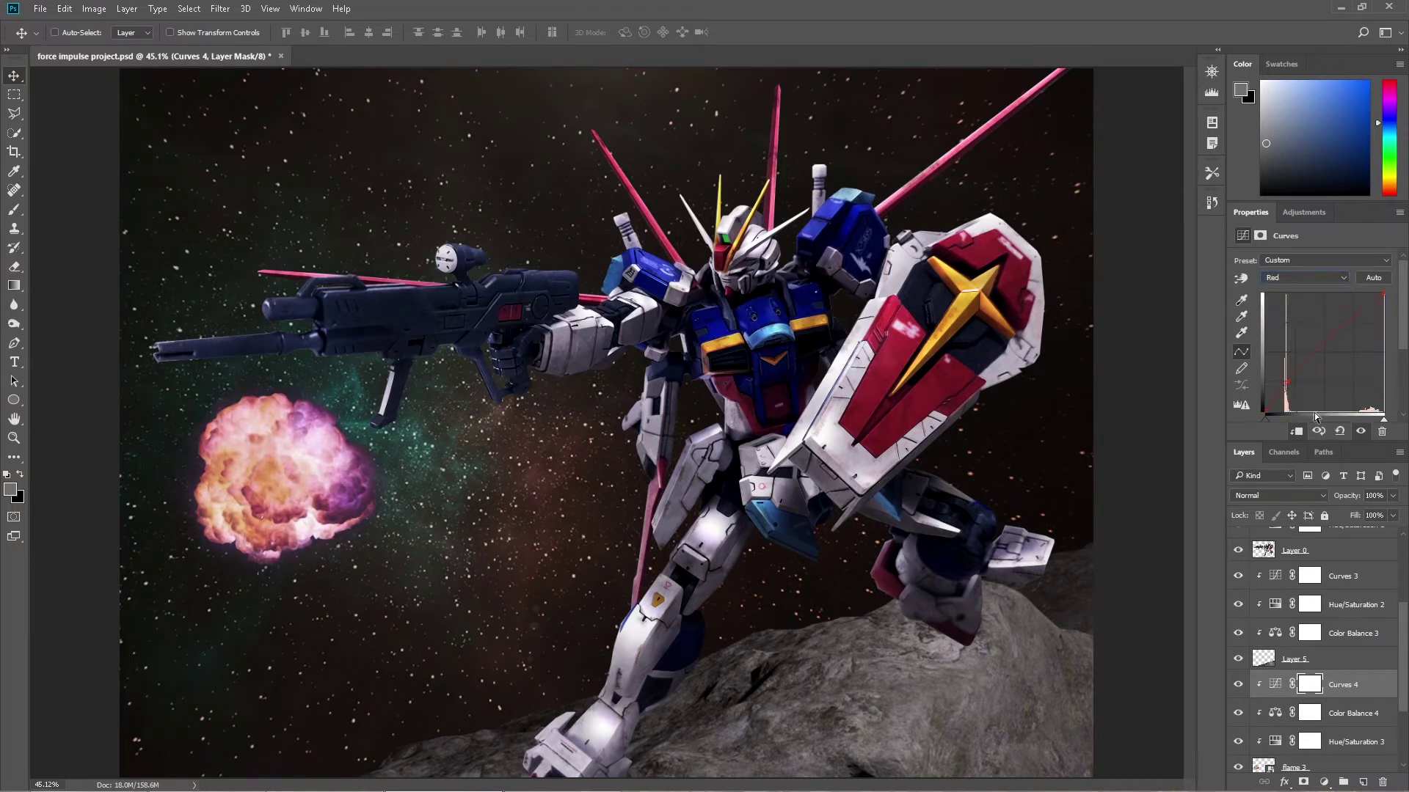
# Paste the flam2 flame and rotate it into position
pyautogui.hotkey('ctrl', 'v')
pyautogui.hotkey('ctrl', 't')
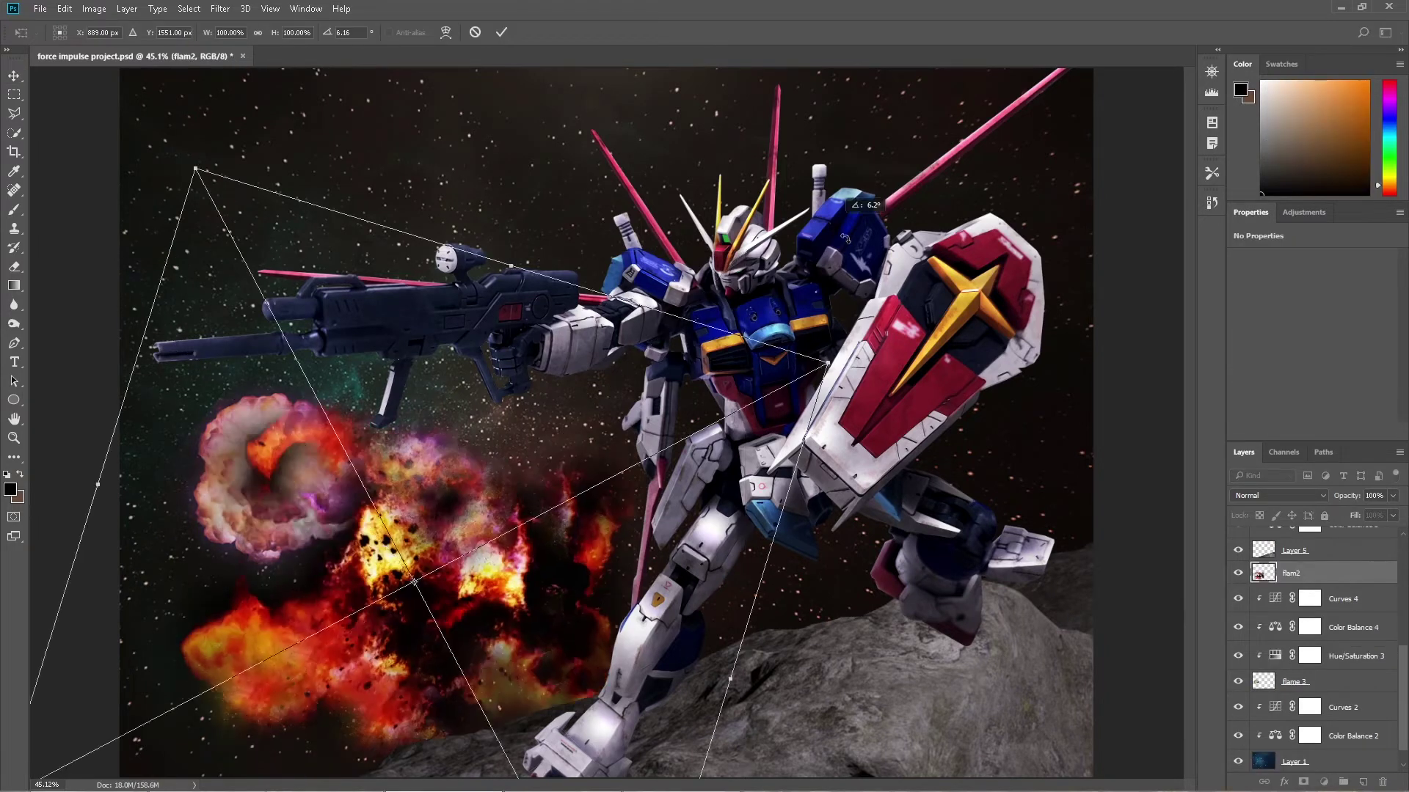
pyautogui.moveTo(315, 733)
pyautogui.mouseDown()
pyautogui.moveTo(370, 717)
pyautogui.moveTo(469, 513)
pyautogui.moveTo(448, 538)
pyautogui.moveTo(508, 594)
pyautogui.mouseUp()
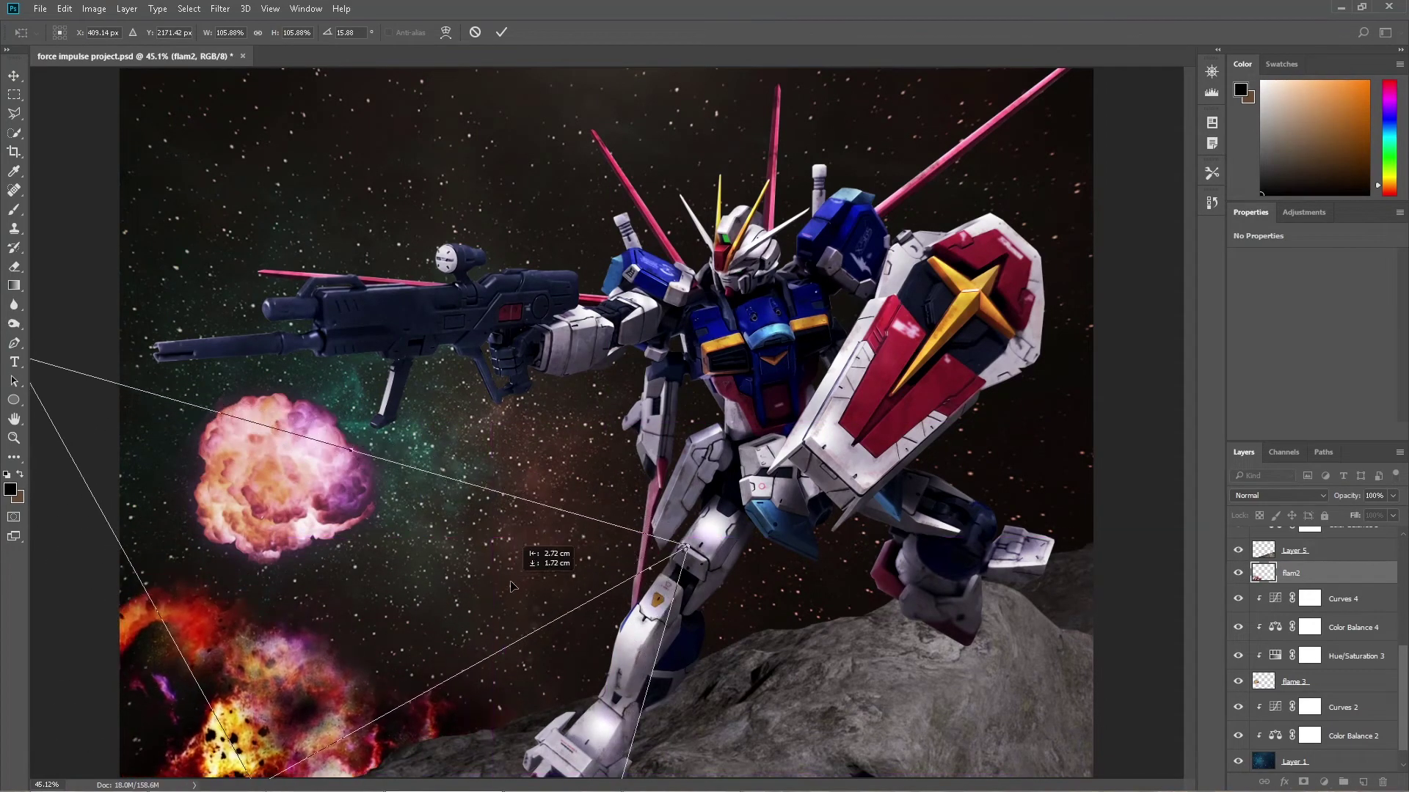
pyautogui.press('Return')
# Desaturate and brighten flam2, then add Color Balance and a clipped Curves layer
pyautogui.moveTo(1312, 368)
pyautogui.mouseDown()
pyautogui.moveTo(1328, 373)
pyautogui.moveTo(1298, 342)
pyautogui.mouseUp()
pyautogui.click(1324, 782)
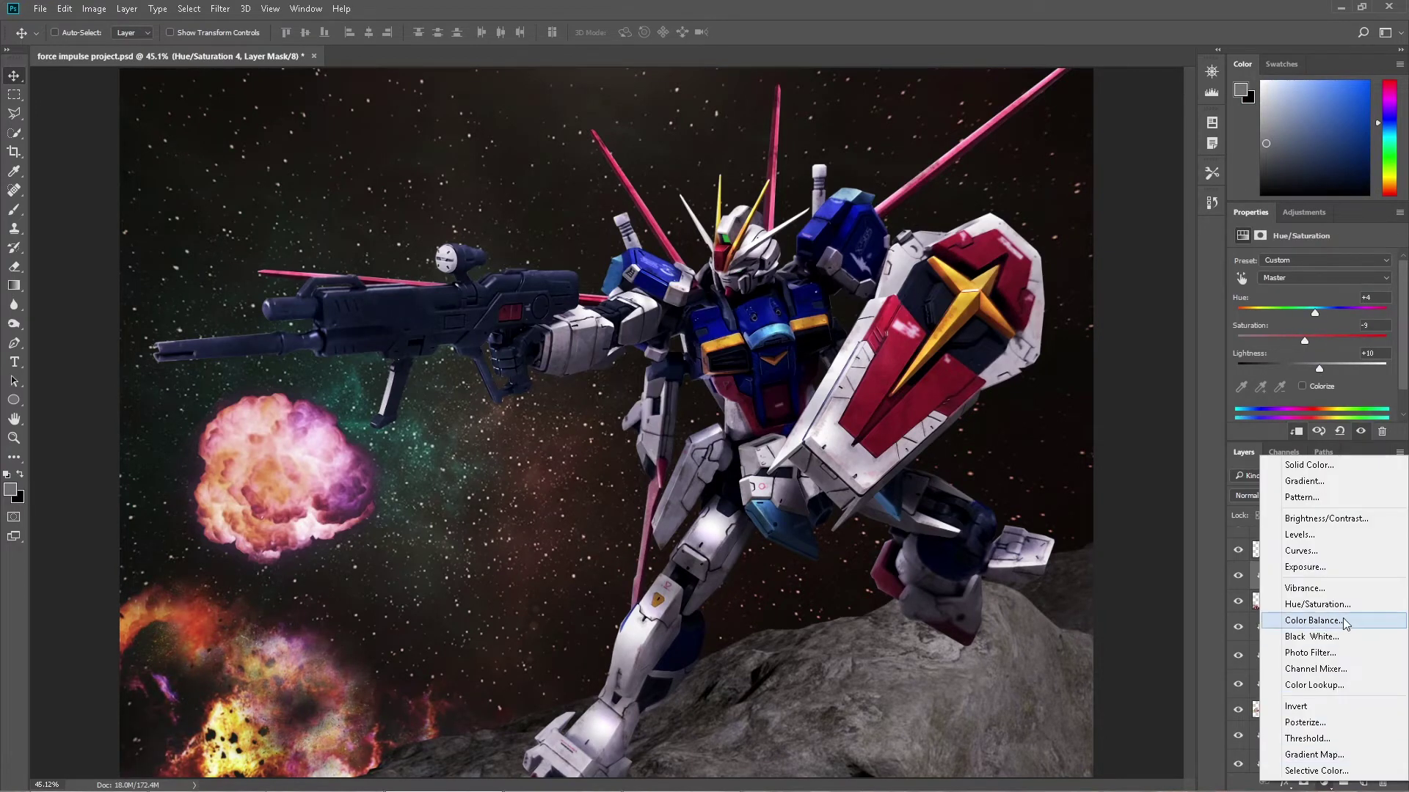
pyautogui.click(1313, 636)
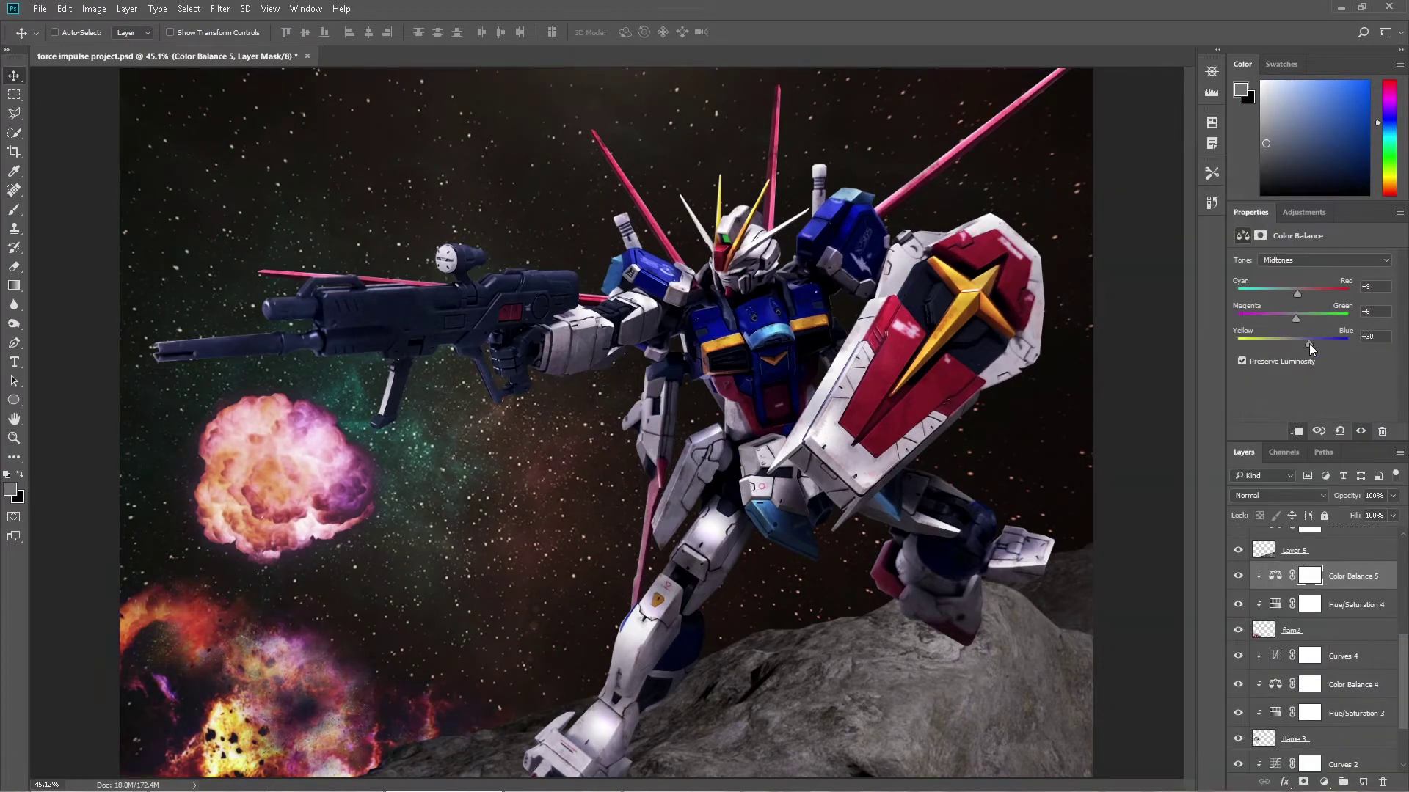
pyautogui.rightClick(1332, 576)
pyautogui.click(1223, 392)
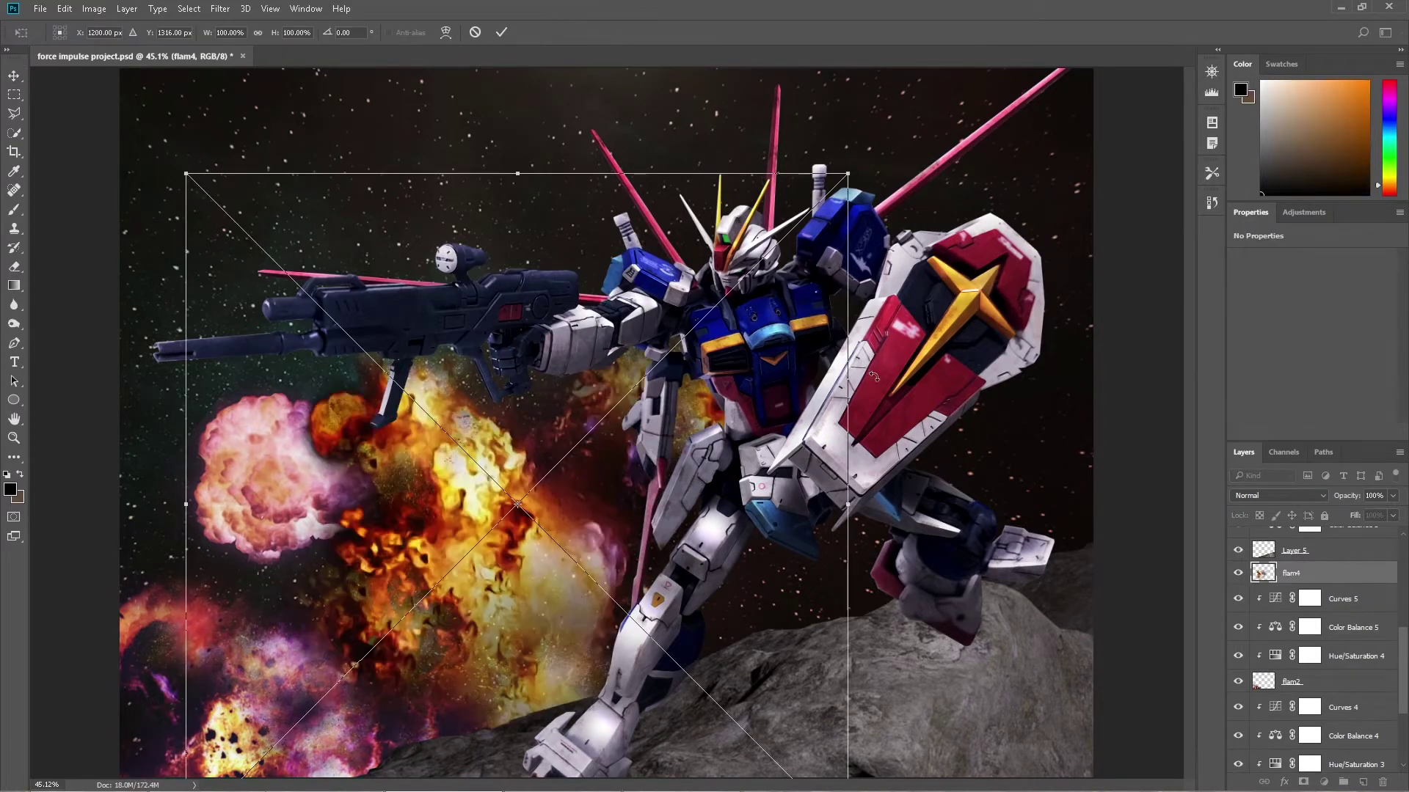
# Position the flam4 fire behind the robot and flame 1 behind its leg
pyautogui.moveTo(873, 376); pyautogui.dragTo(803, 529)
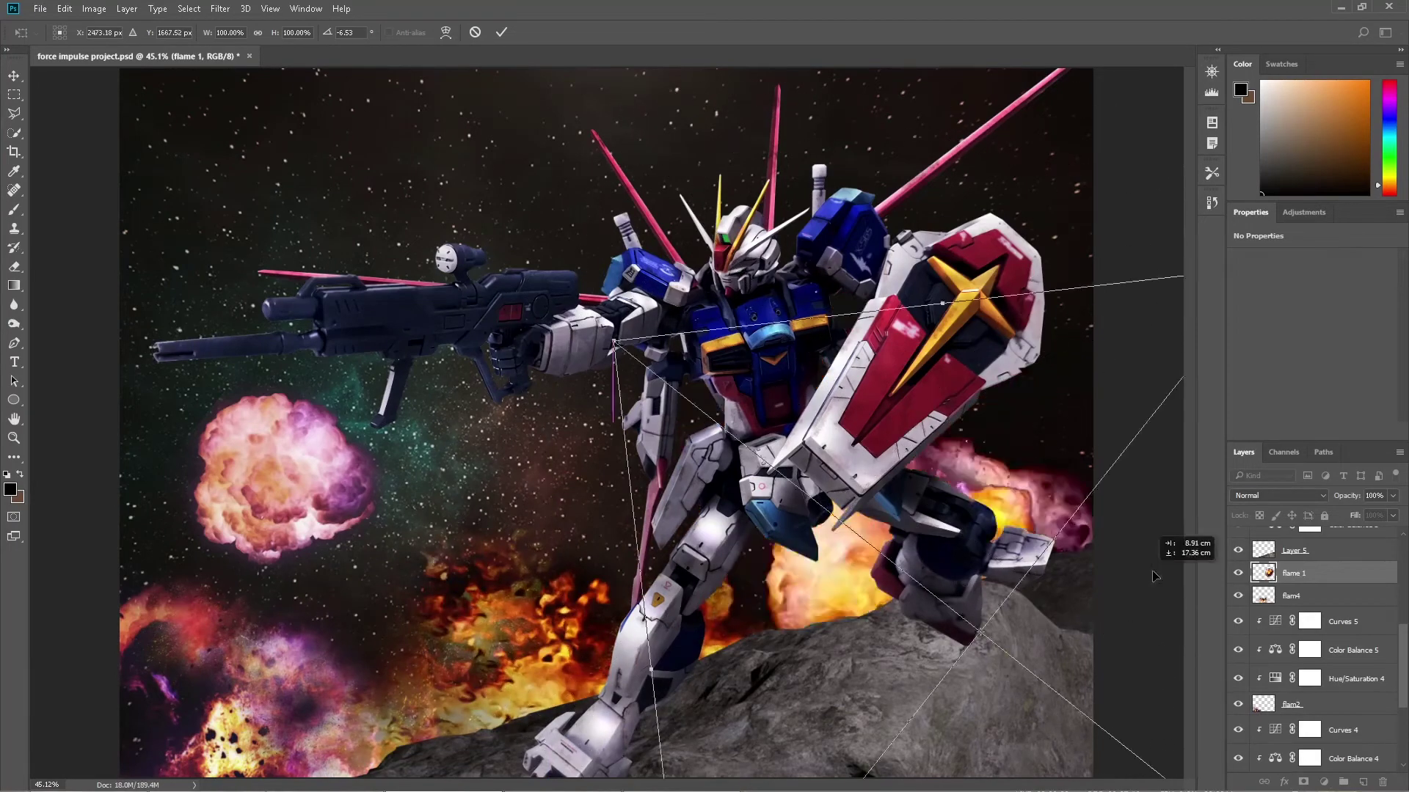
pyautogui.moveTo(1145, 580); pyautogui.dragTo(999, 499)
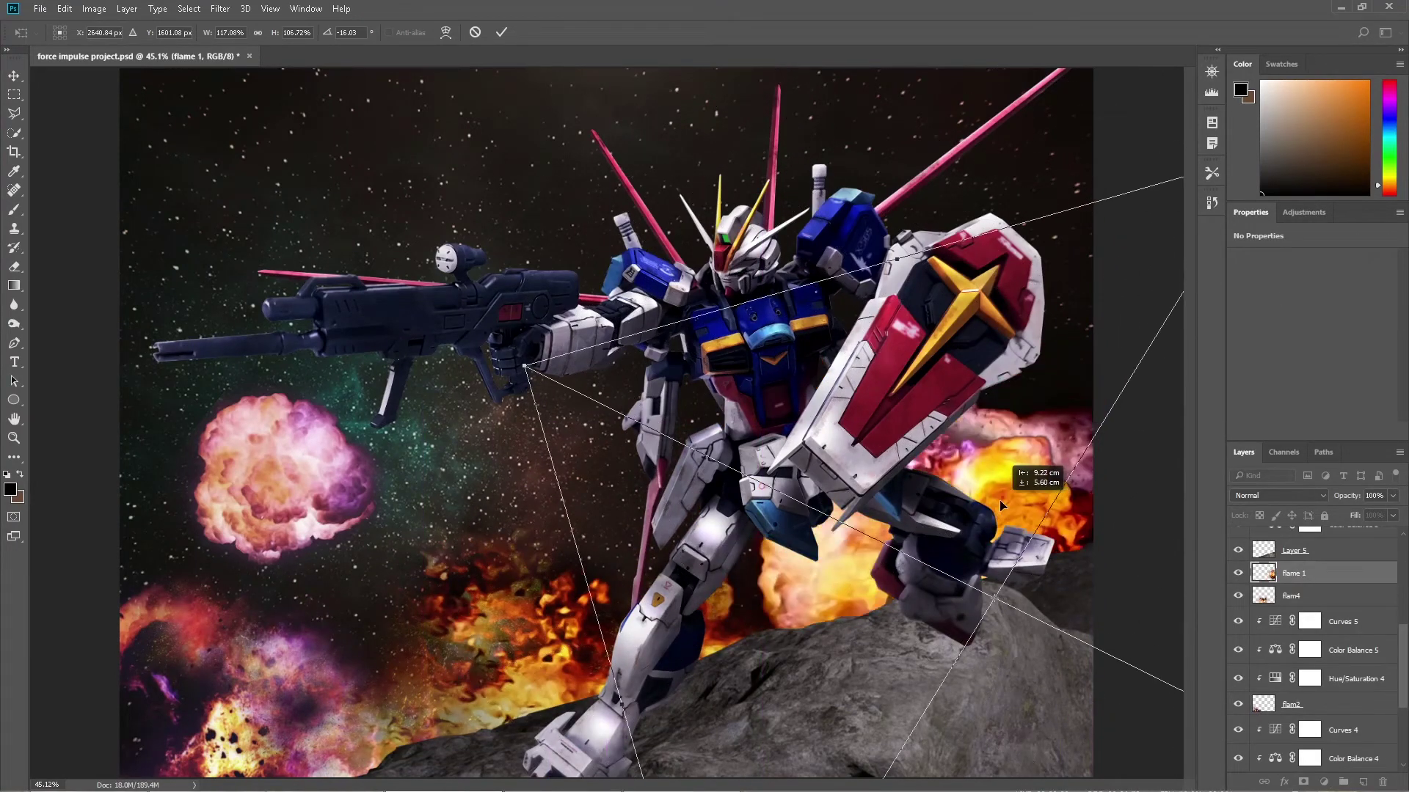
pyautogui.rightClick(1321, 599)
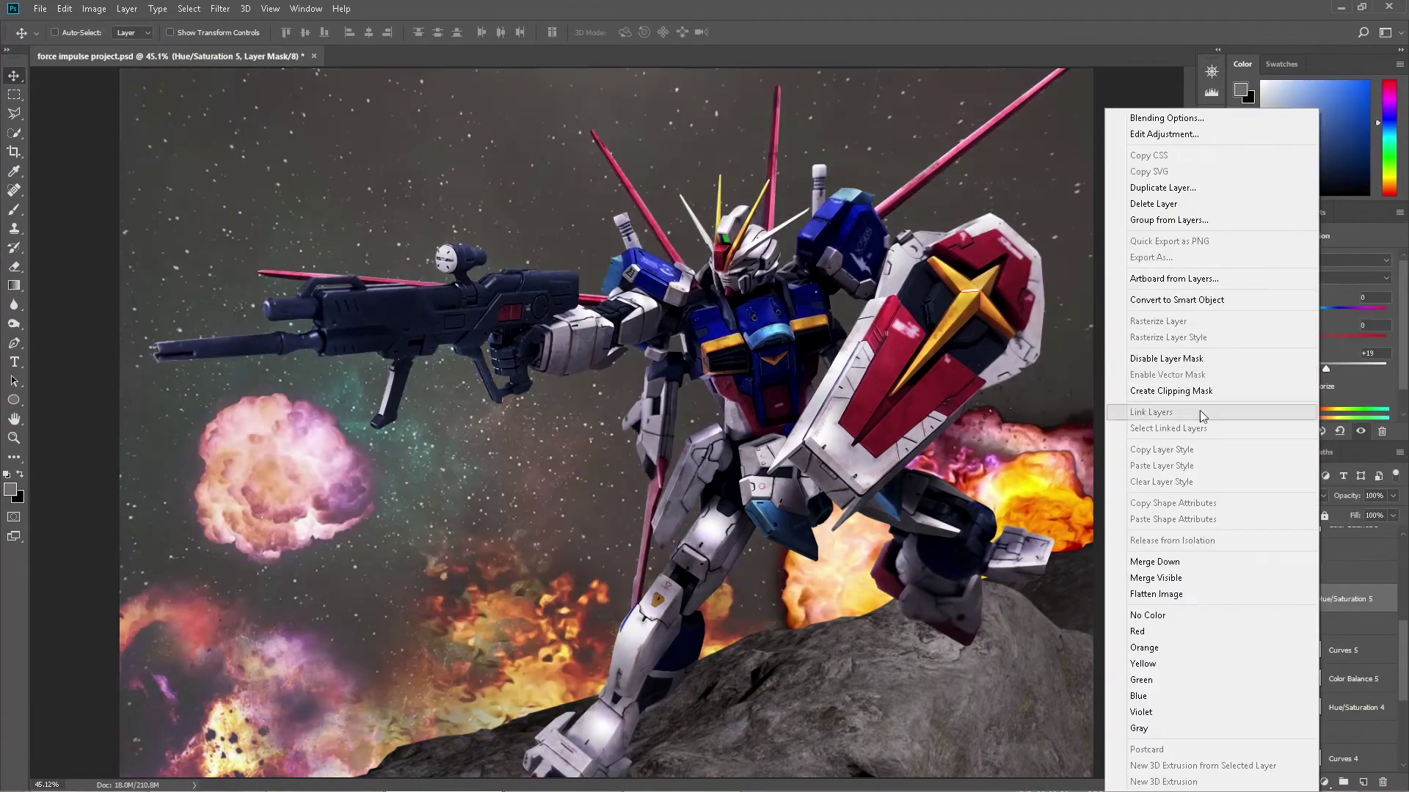
pyautogui.rightClick(1327, 596)
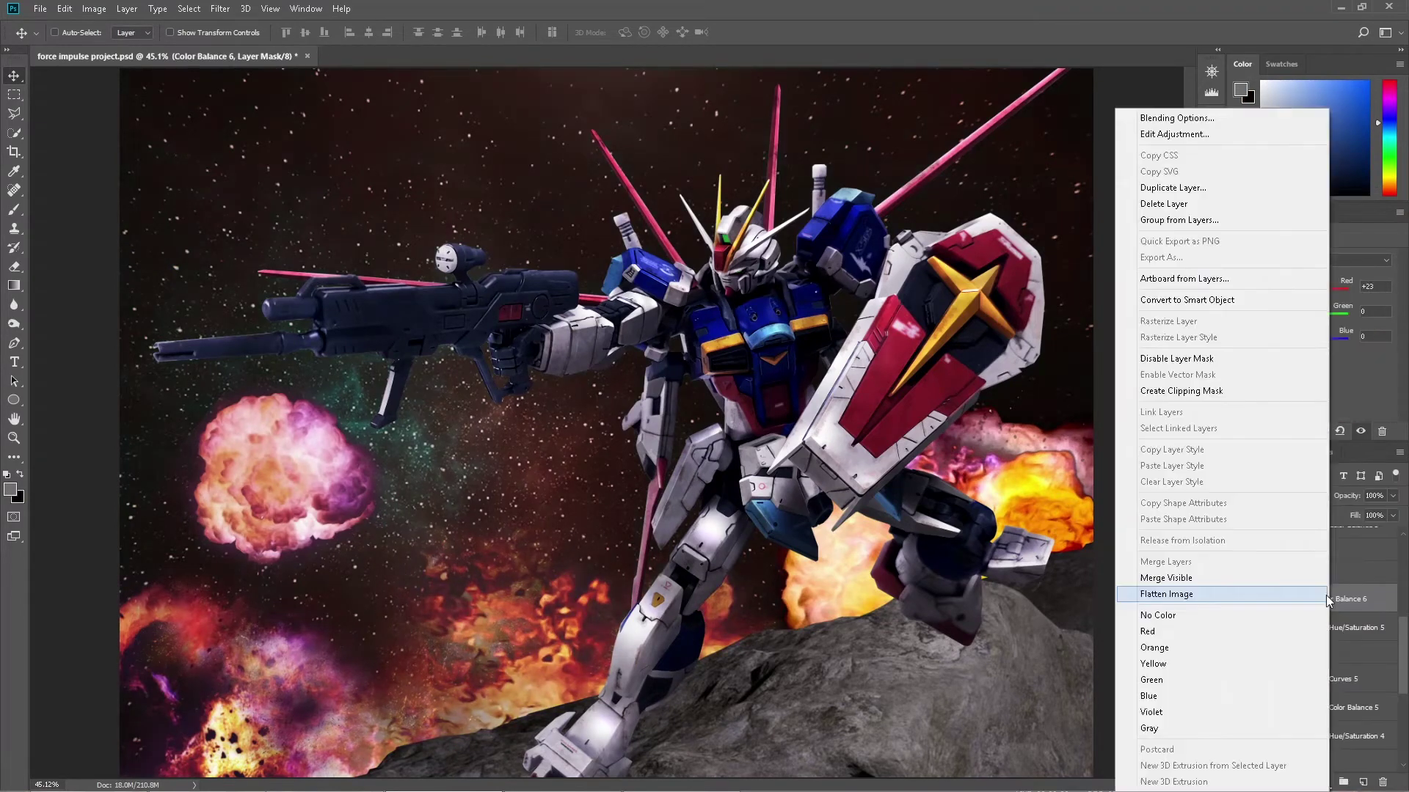
pyautogui.press('Escape')
# Push the flame's midtones toward blue and add a clipped Curves layer raising blue
pyautogui.moveTo(1293, 339); pyautogui.dragTo(1314, 341)
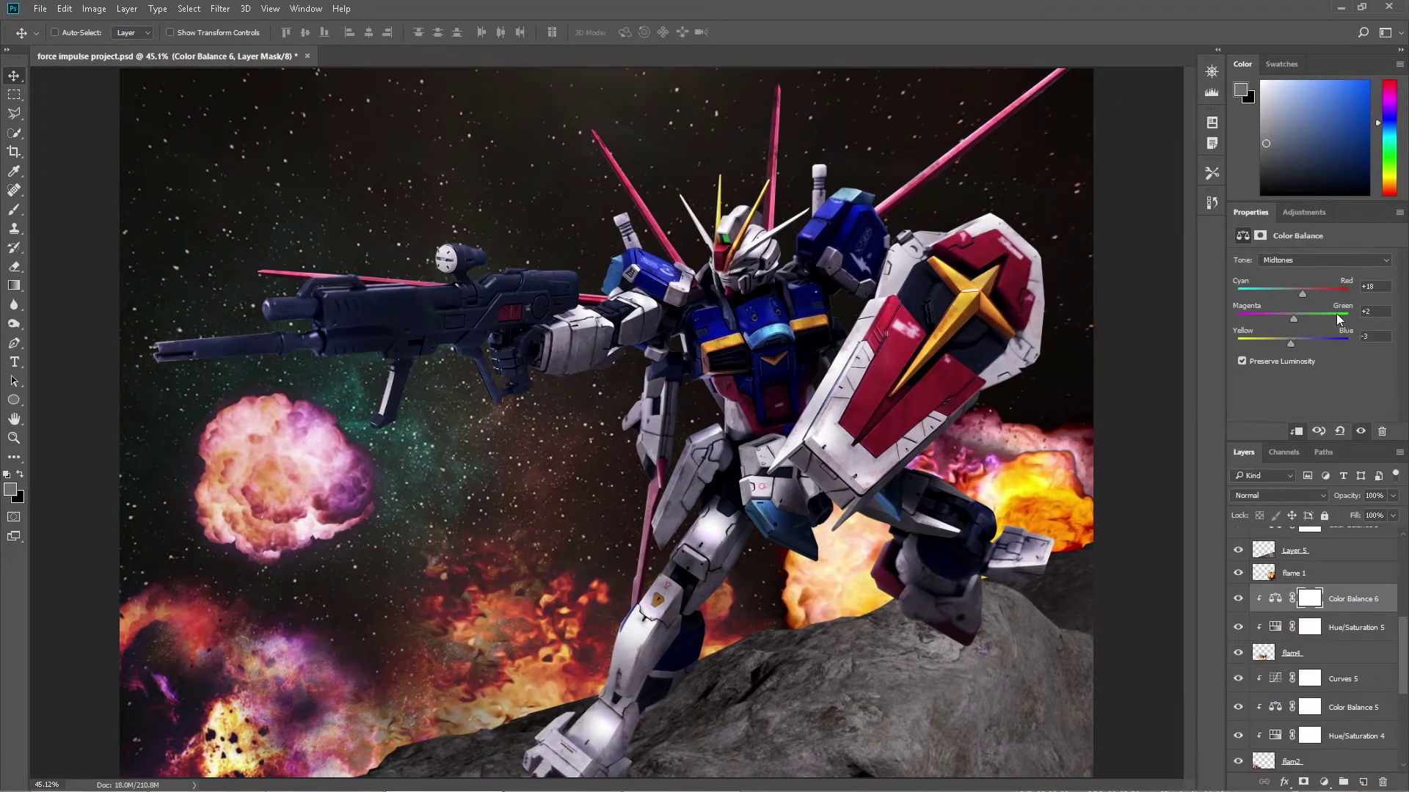
pyautogui.click(1323, 782)
pyautogui.click(1343, 586)
pyautogui.click(1306, 277)
pyautogui.click(1291, 312)
pyautogui.moveTo(1284, 393); pyautogui.dragTo(1284, 367)
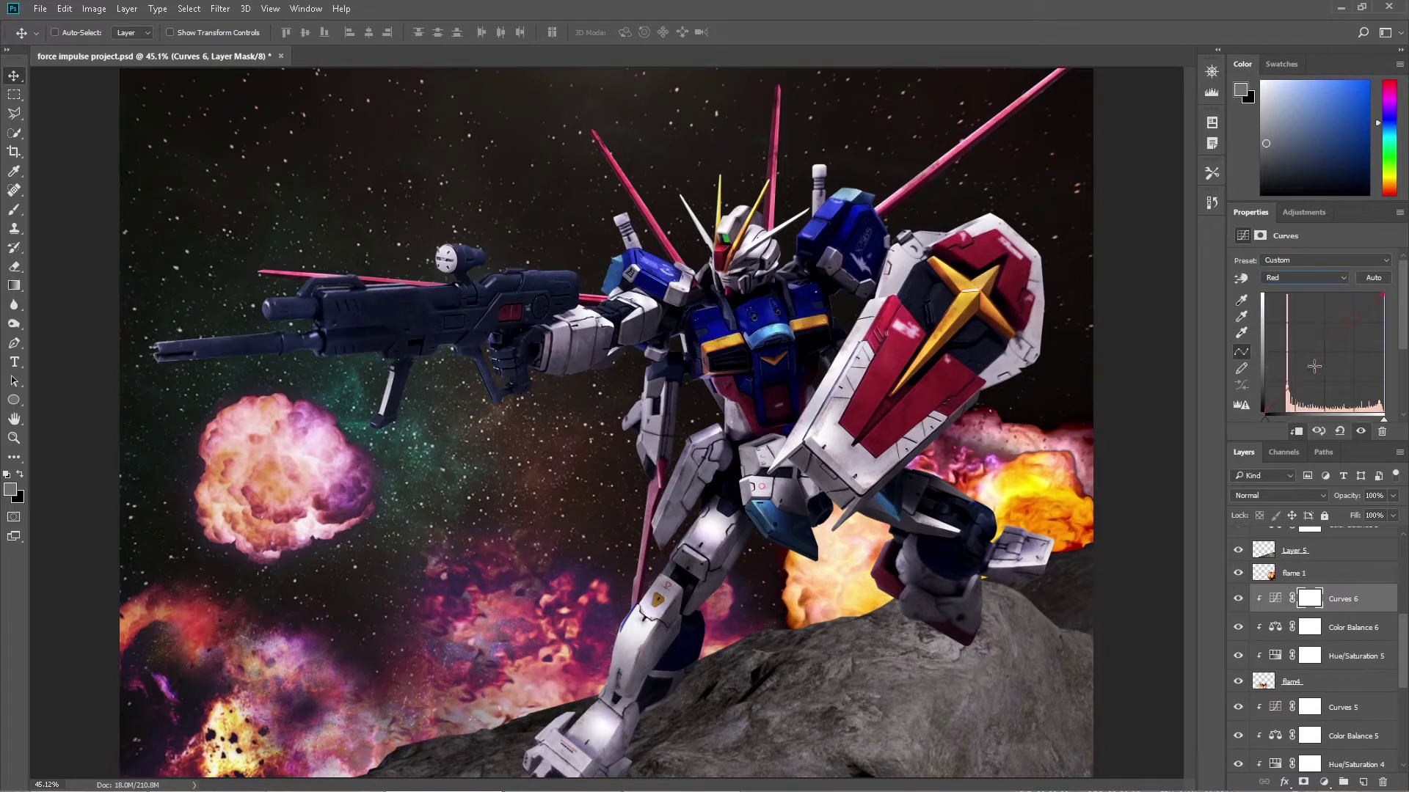
# Add a clipped Hue/Saturation layer shifting flame 1's hue toward yellow
pyautogui.click(1324, 782)
pyautogui.click(1292, 607)
pyautogui.moveTo(1310, 308)
pyautogui.mouseDown()
pyautogui.moveTo(1327, 311)
pyautogui.moveTo(1288, 344)
pyautogui.mouseUp()
# Push the flame midtones toward magenta and place flame 5 behind the robot
pyautogui.moveTo(1293, 318); pyautogui.dragTo(1270, 318)
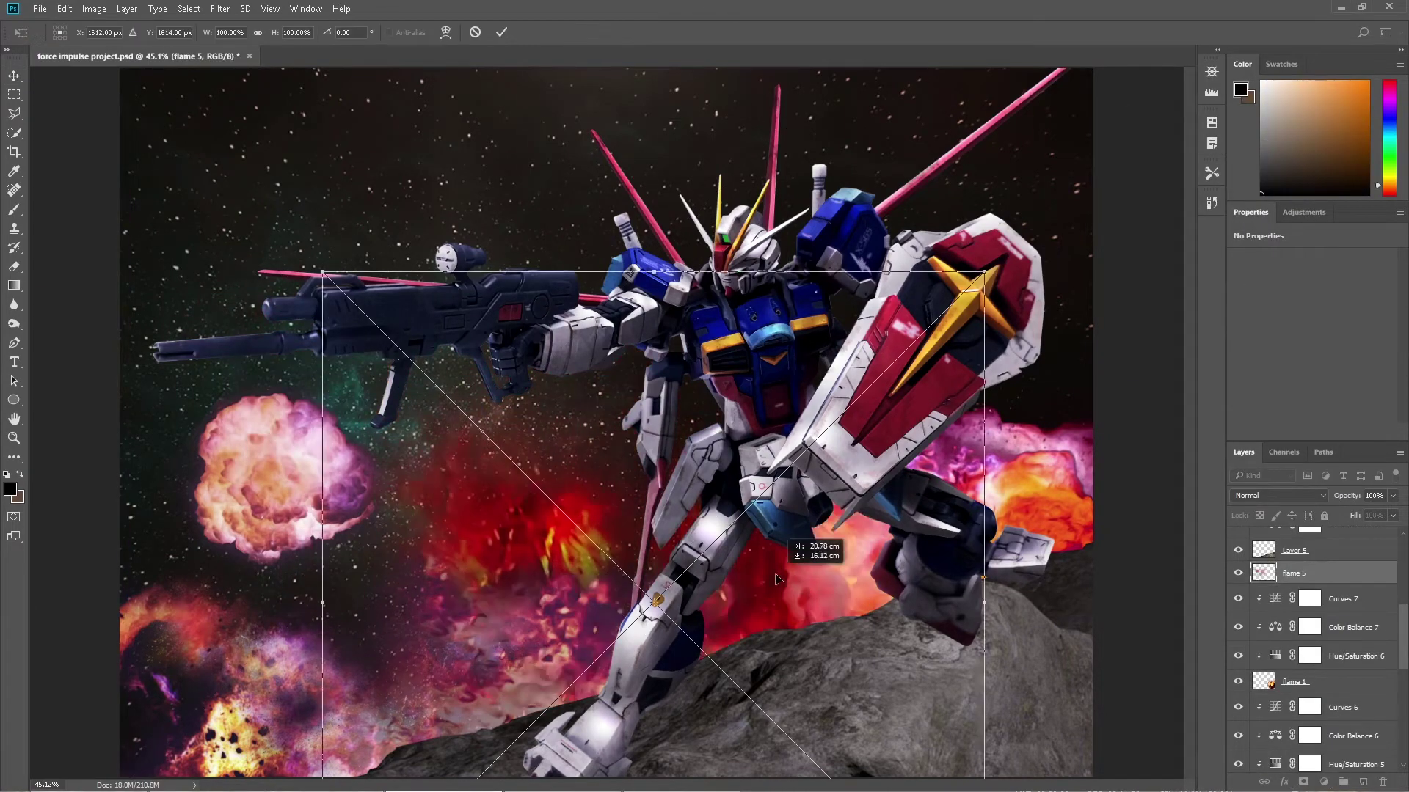
pyautogui.moveTo(733, 664); pyautogui.dragTo(744, 696)
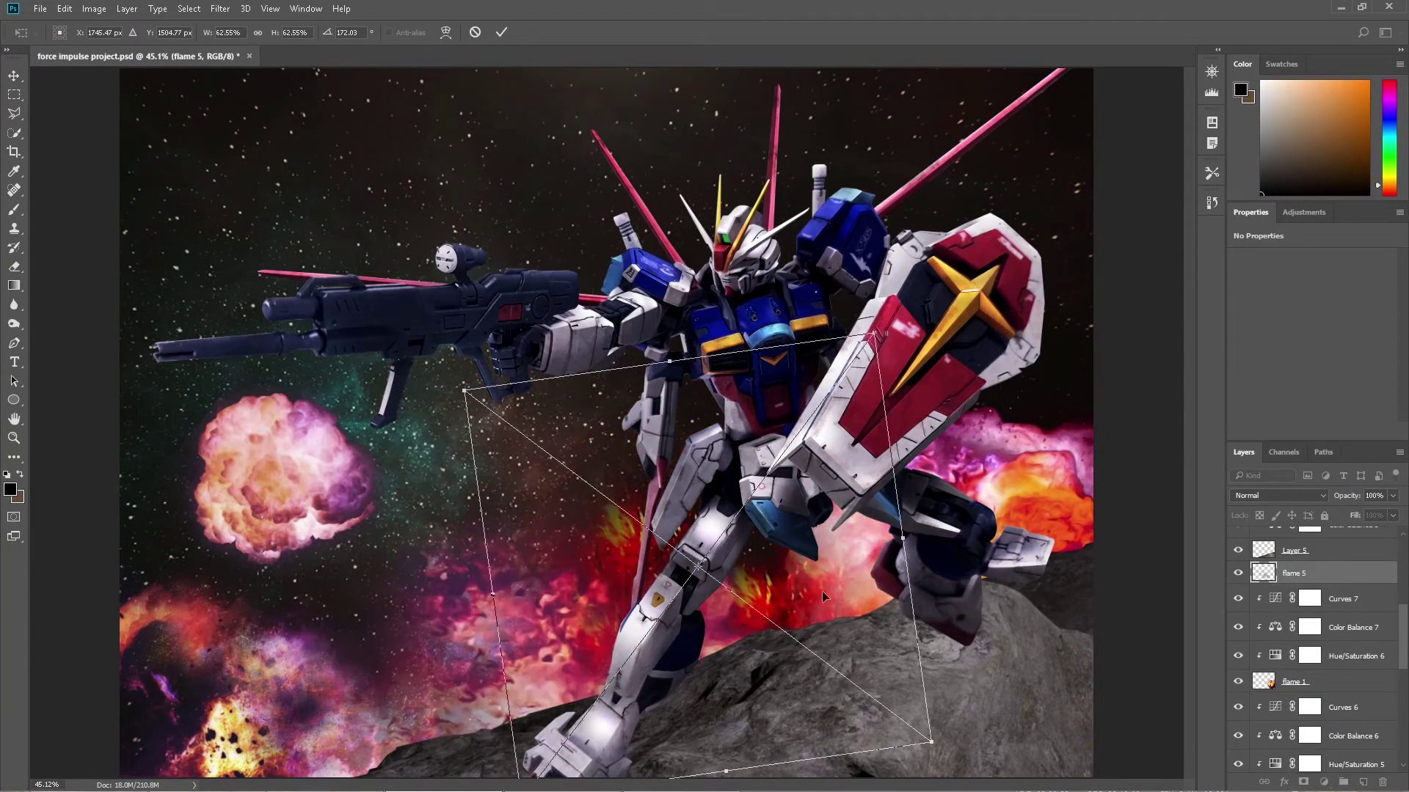
pyautogui.press('Return')
# Grade flame 5 by brightening it, adding Color Balance, and lifting the blue curve
pyautogui.moveTo(1311, 365); pyautogui.dragTo(1331, 369)
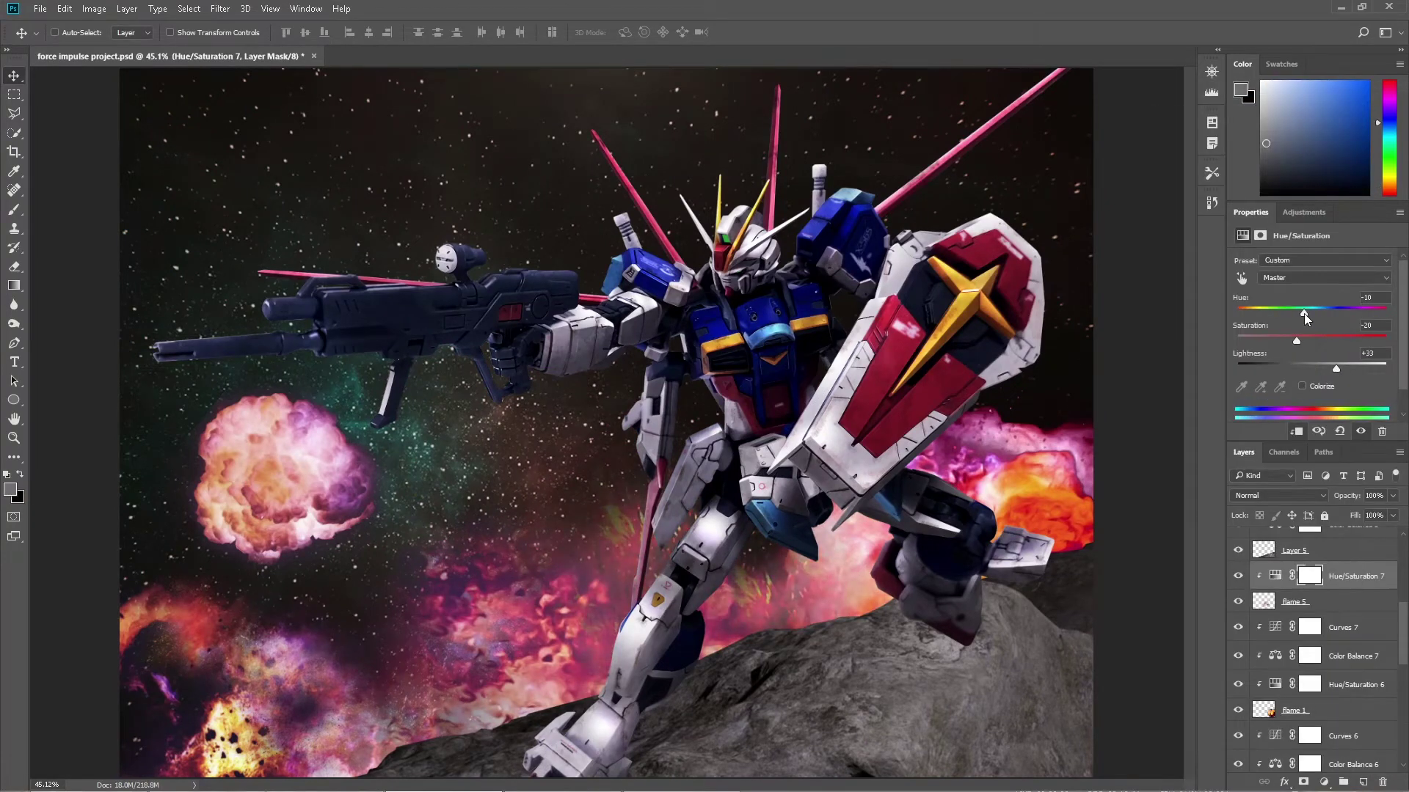
pyautogui.hotkey('ctrl', 'b')
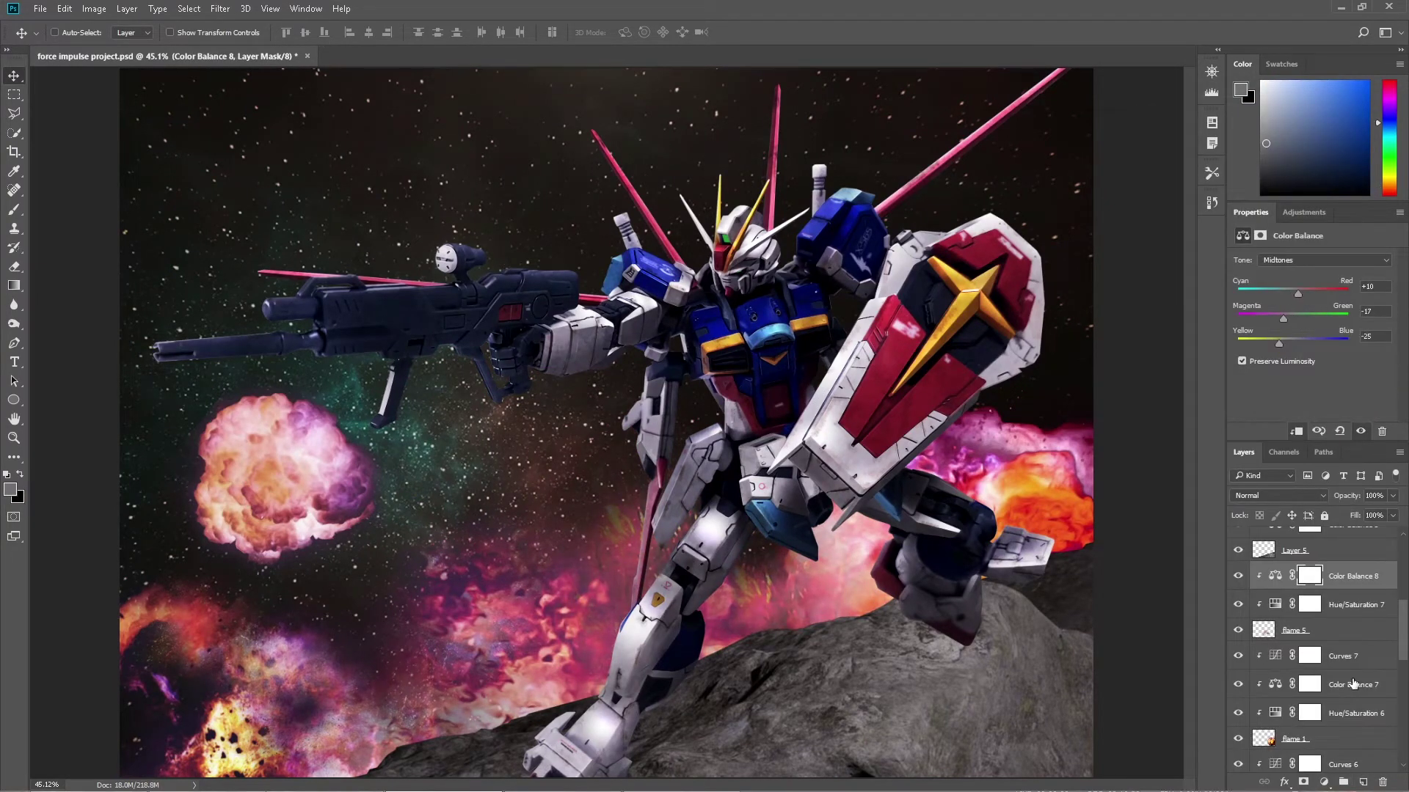
pyautogui.hotkey('ctrl', 'm')
pyautogui.moveTo(1291, 381); pyautogui.dragTo(1292, 367)
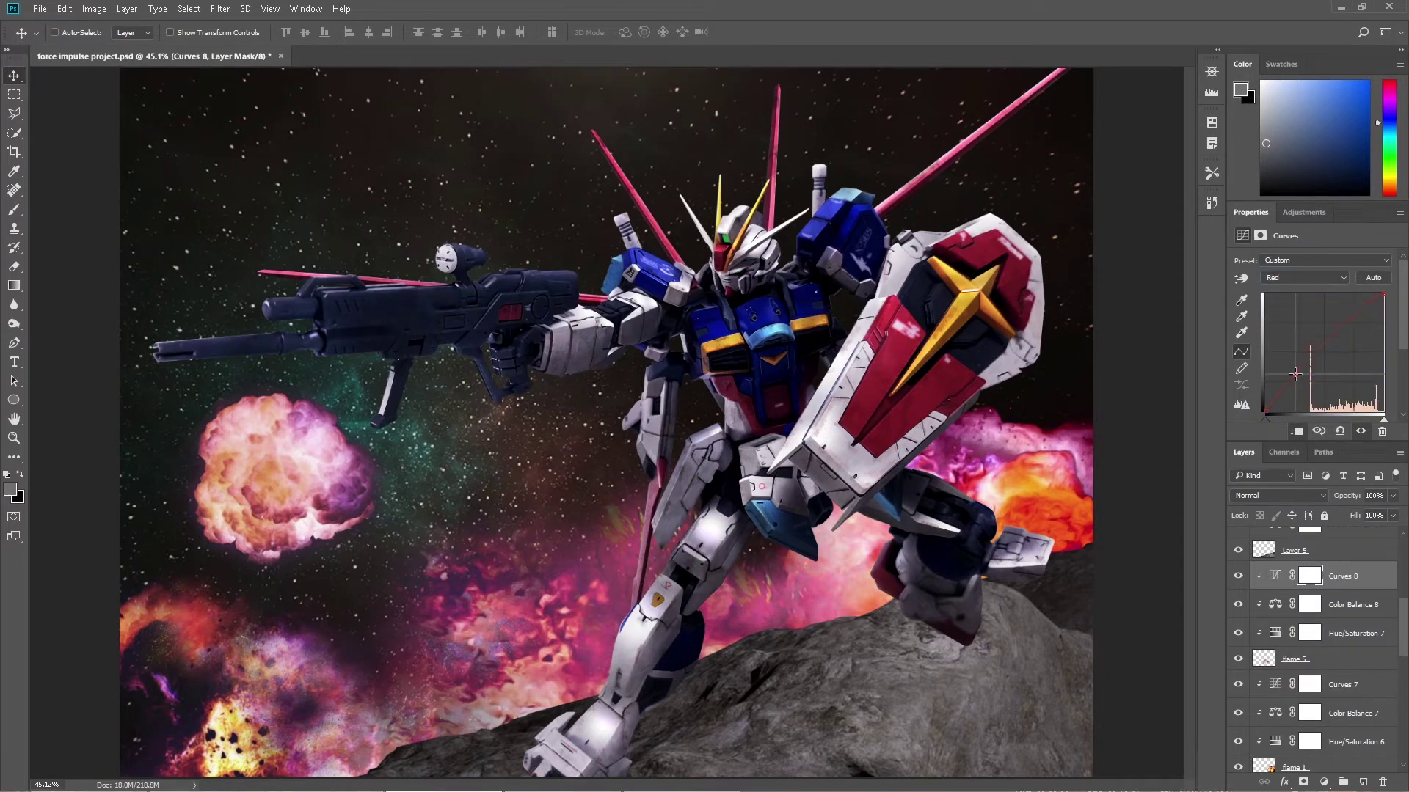
# Place a large explosion copy behind the shield top right and a small one top left
pyautogui.moveTo(476, 323); pyautogui.dragTo(917, 141)
pyautogui.hotkey('ctrl', 't')
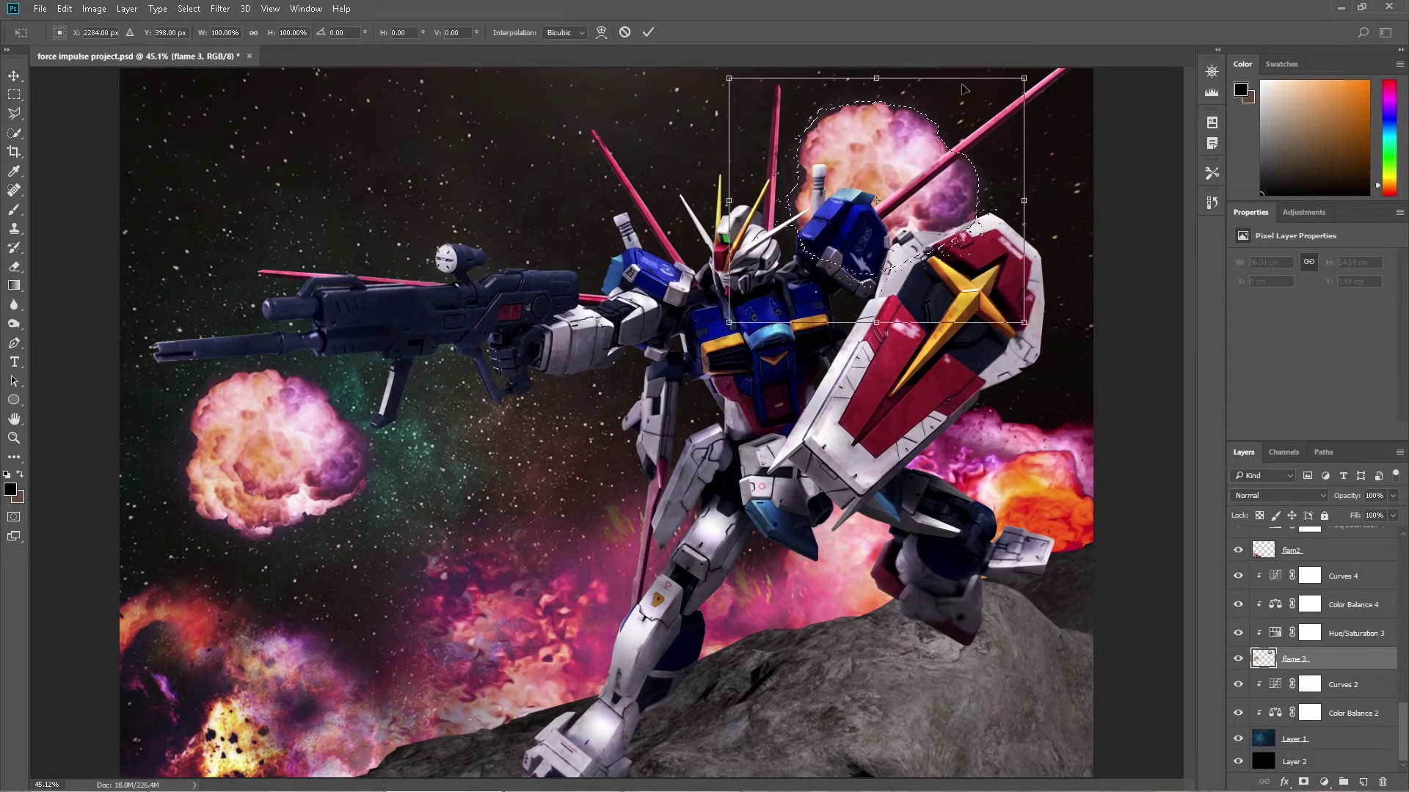
pyautogui.moveTo(1063, 347)
pyautogui.mouseDown()
pyautogui.moveTo(1056, 211)
pyautogui.moveTo(1024, 333)
pyautogui.mouseUp()
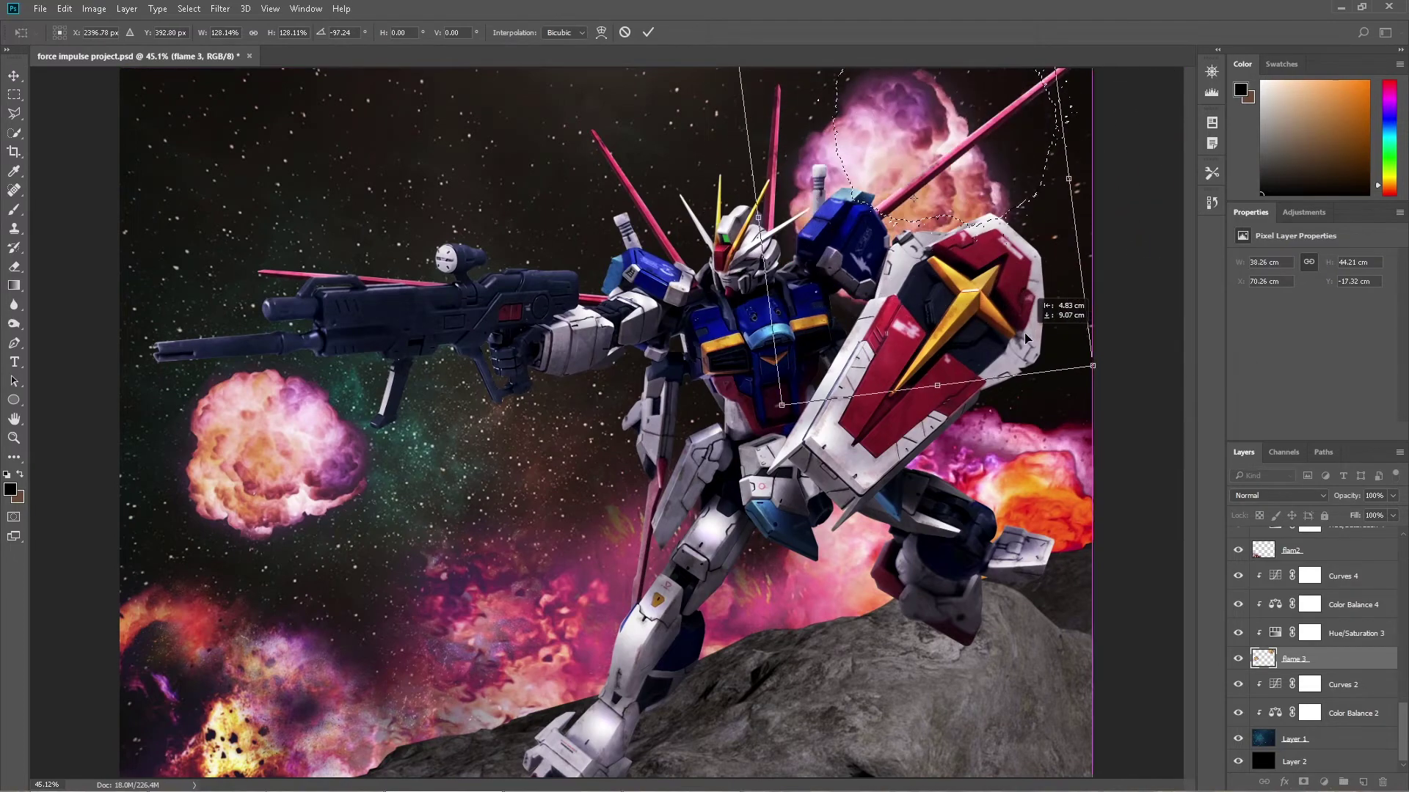
pyautogui.moveTo(902, 325)
pyautogui.mouseDown()
pyautogui.moveTo(947, 332)
pyautogui.moveTo(925, 309)
pyautogui.mouseUp()
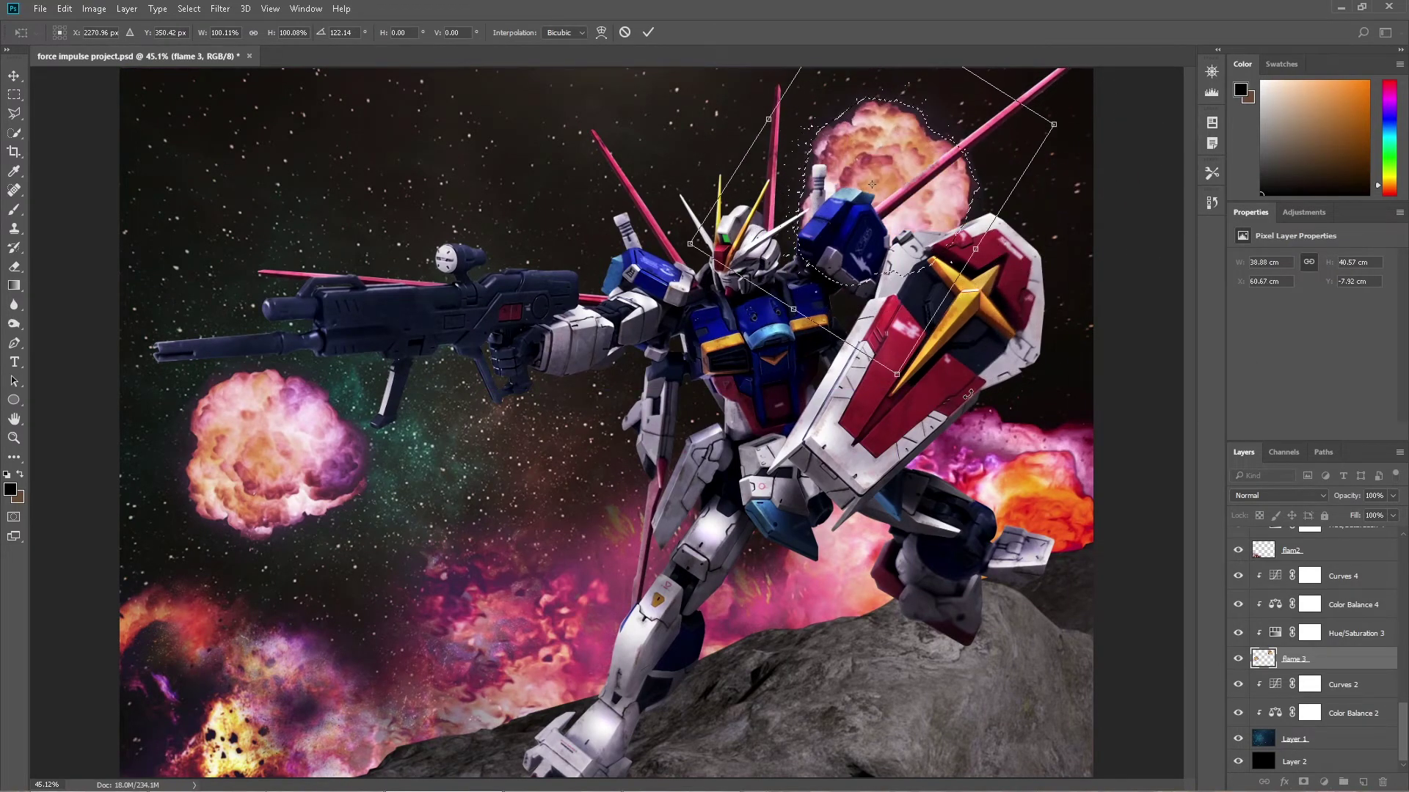
pyautogui.moveTo(1104, 140); pyautogui.dragTo(1247, 55)
pyautogui.moveTo(1159, 345); pyautogui.dragTo(1227, 396)
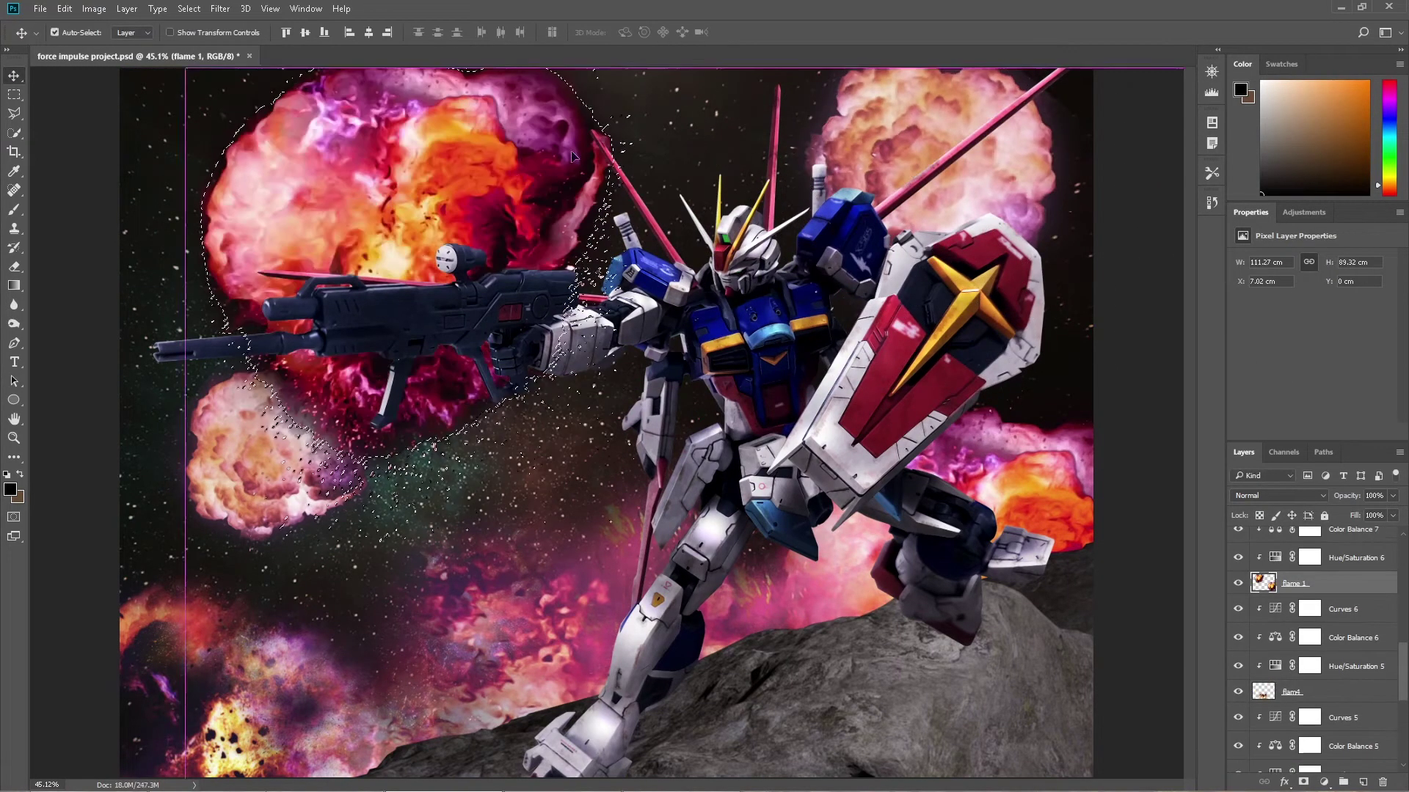
pyautogui.moveTo(501, 102)
pyautogui.mouseDown()
pyautogui.moveTo(440, 173)
pyautogui.moveTo(411, 352)
pyautogui.mouseUp()
pyautogui.moveTo(206, 169)
pyautogui.mouseDown()
pyautogui.moveTo(280, 178)
pyautogui.moveTo(440, 143)
pyautogui.mouseUp()
# Commit the small explosion and paint soft shading beside the leg and along the asteroid's edge
pyautogui.press('Return')
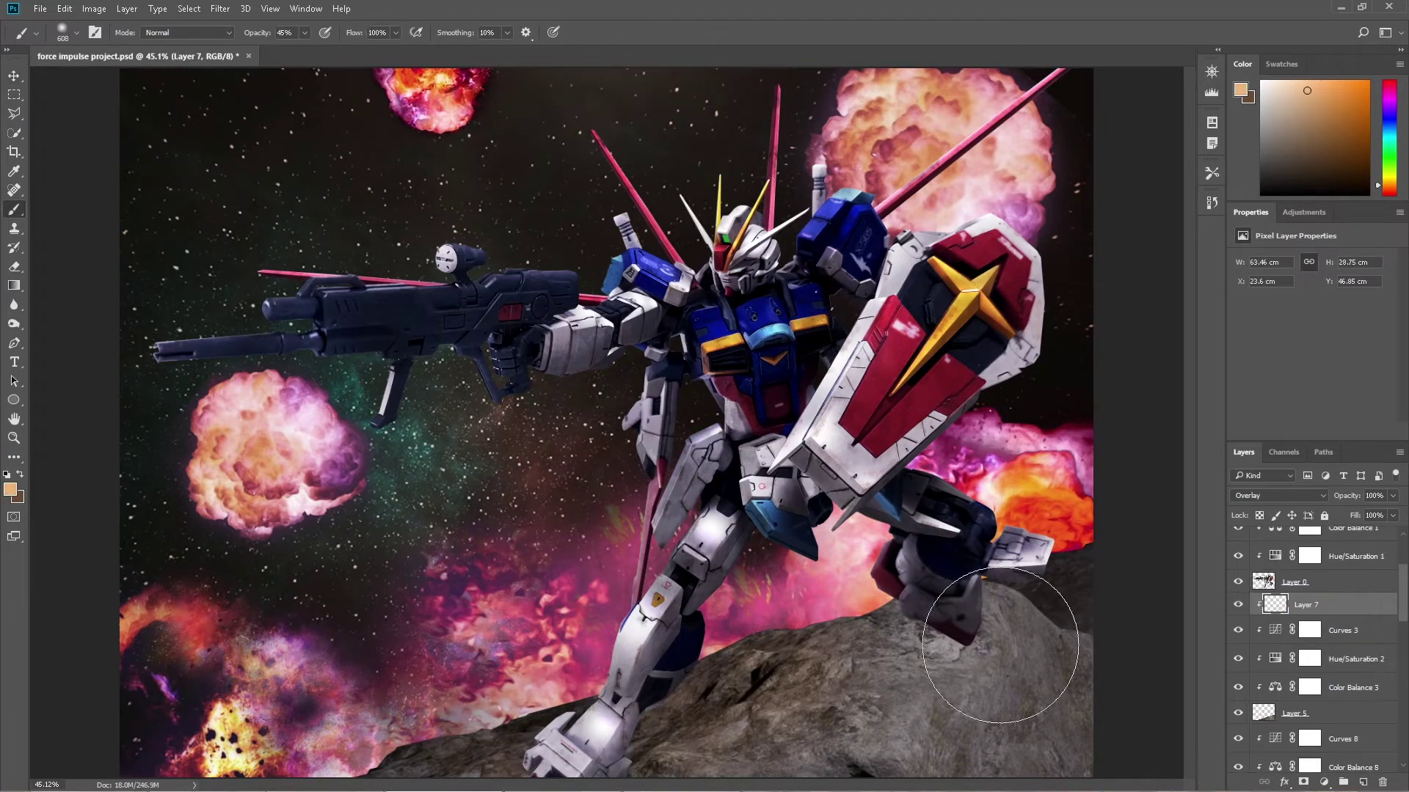
pyautogui.click(783, 620)
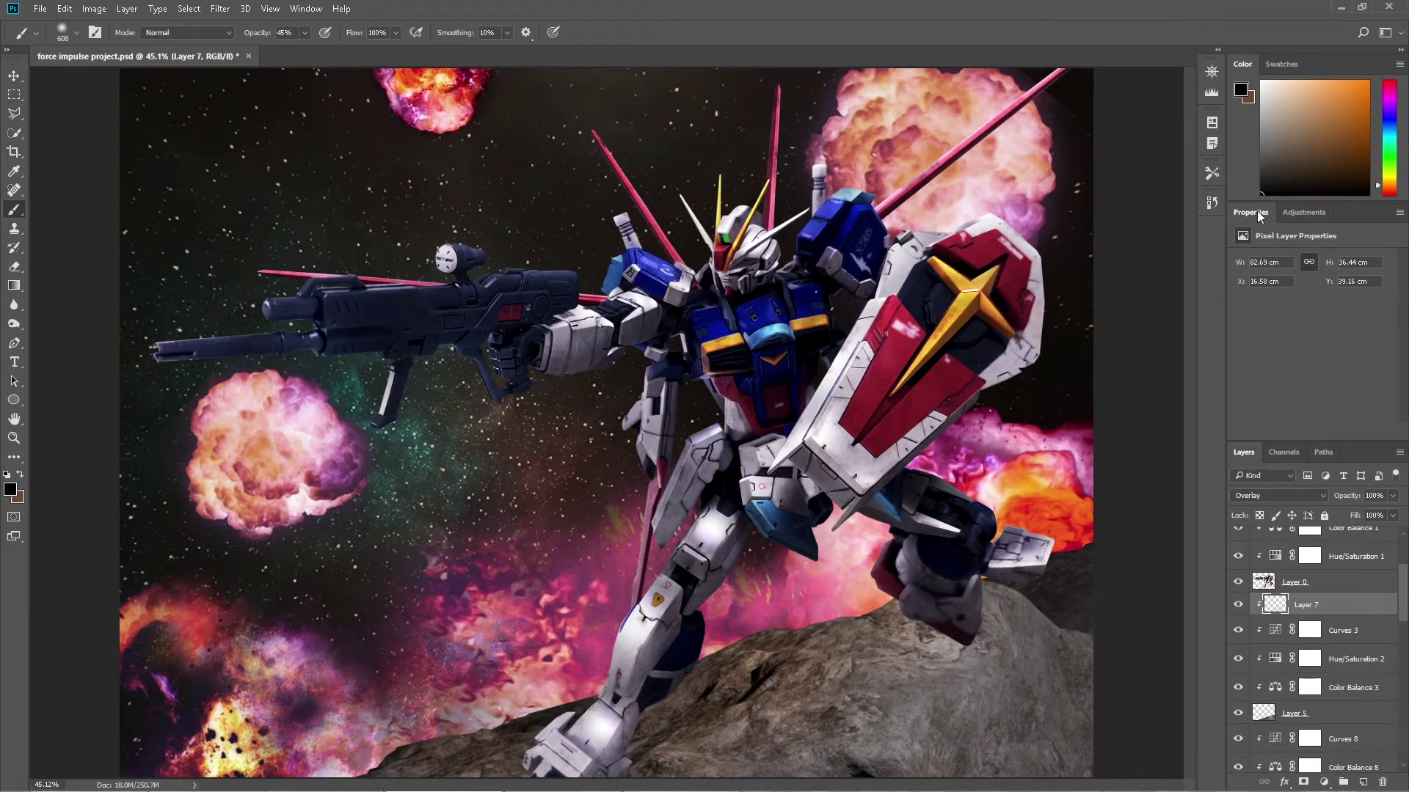
pyautogui.scroll(-3, 1040, 648)
pyautogui.moveTo(796, 730); pyautogui.dragTo(881, 698)
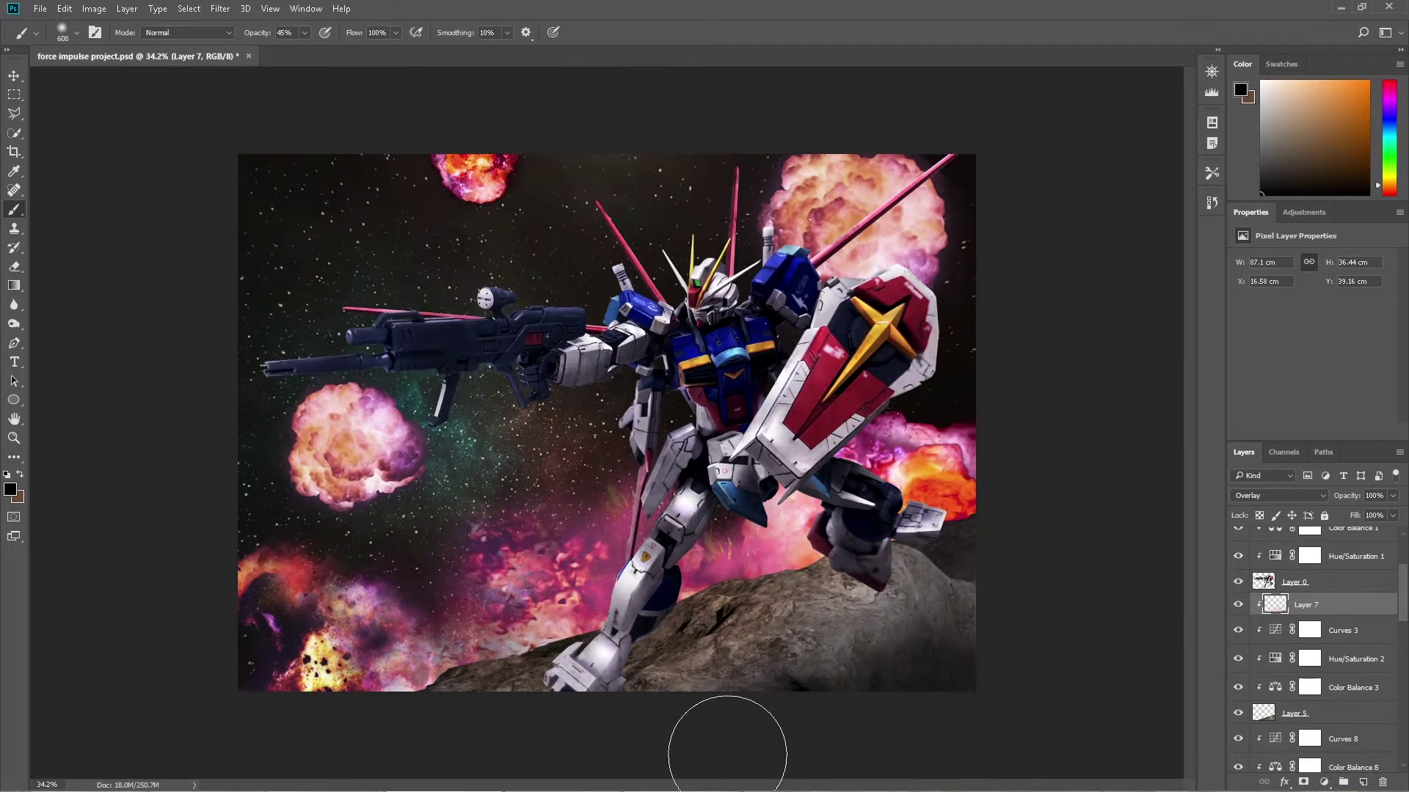
pyautogui.scroll(3, 1157, 566)
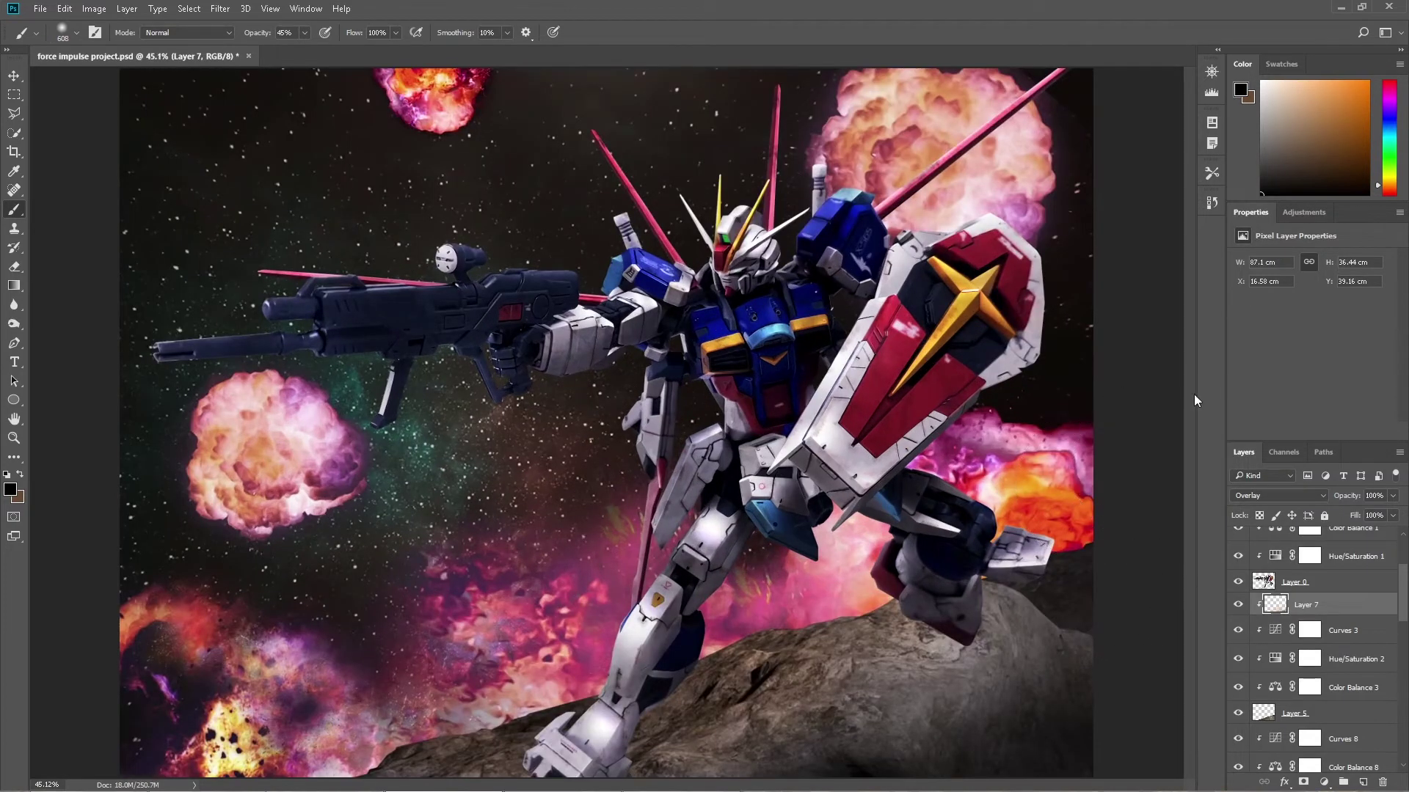
# Enlarge the asteroid field up-left, desaturate it with clipped Hue/Saturation, and add Color Balance
pyautogui.moveTo(662, 374); pyautogui.dragTo(974, 184)
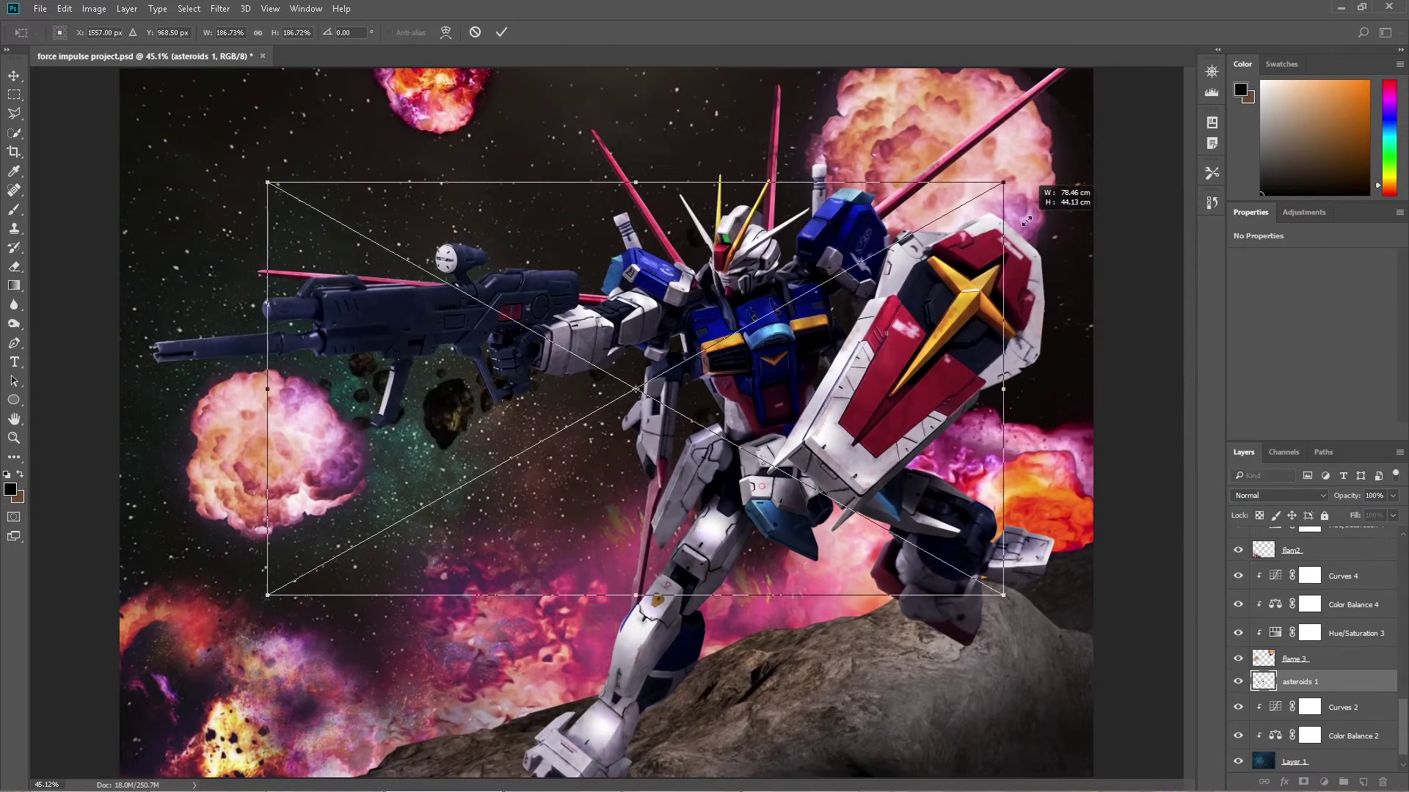
pyautogui.moveTo(957, 376); pyautogui.dragTo(688, 440)
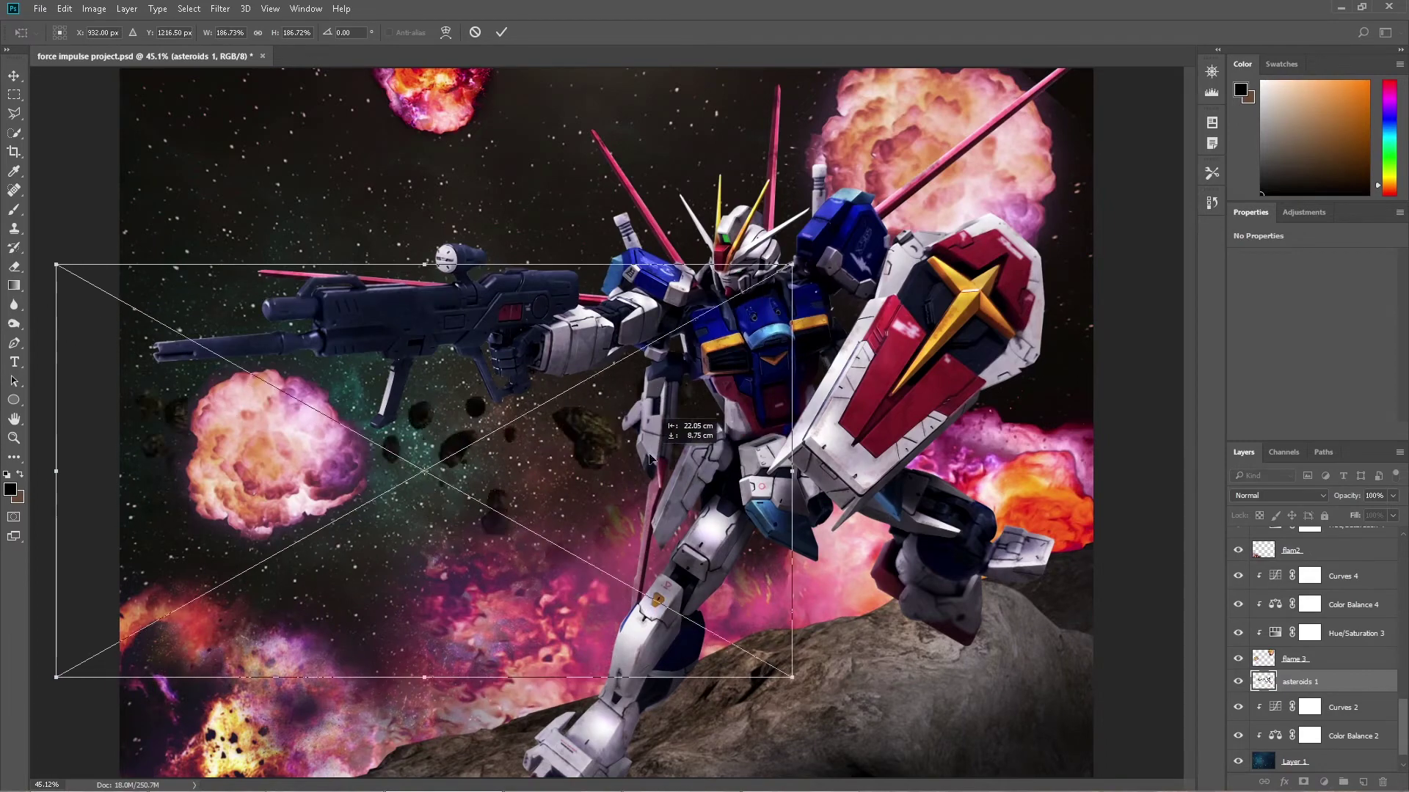
pyautogui.click(502, 31)
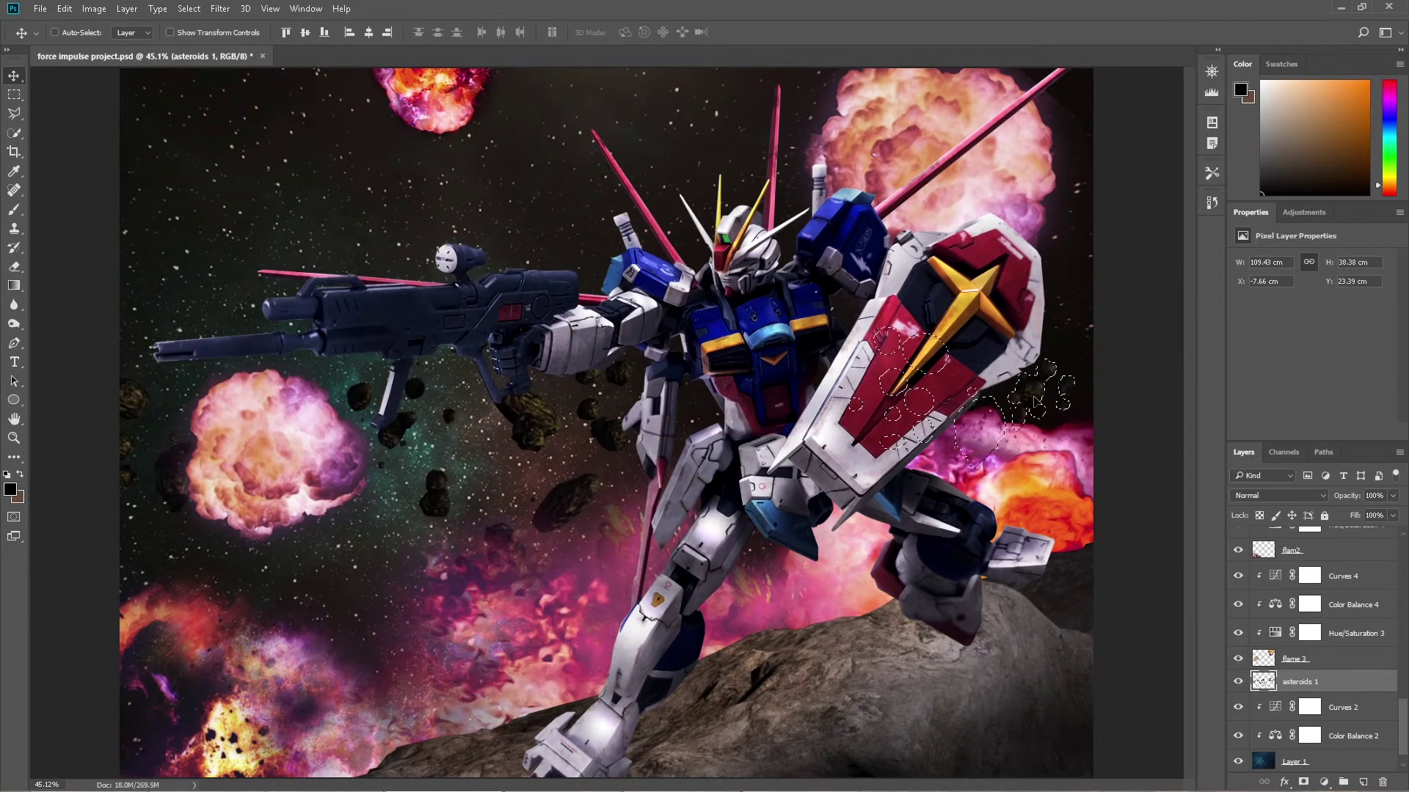
pyautogui.click(1324, 783)
pyautogui.click(1292, 618)
pyautogui.moveTo(1312, 364); pyautogui.dragTo(1320, 364)
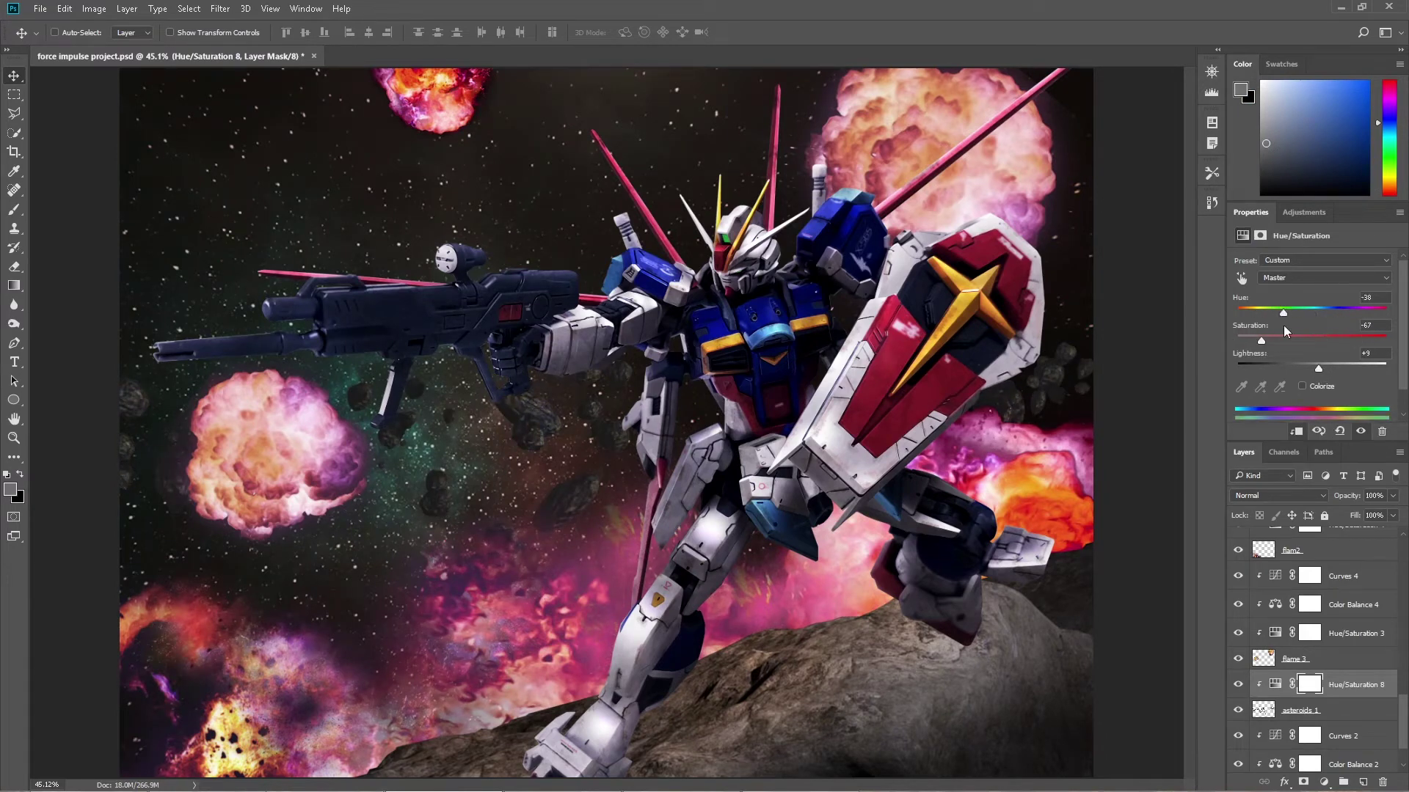
pyautogui.hotkey('ctrl', 'b')
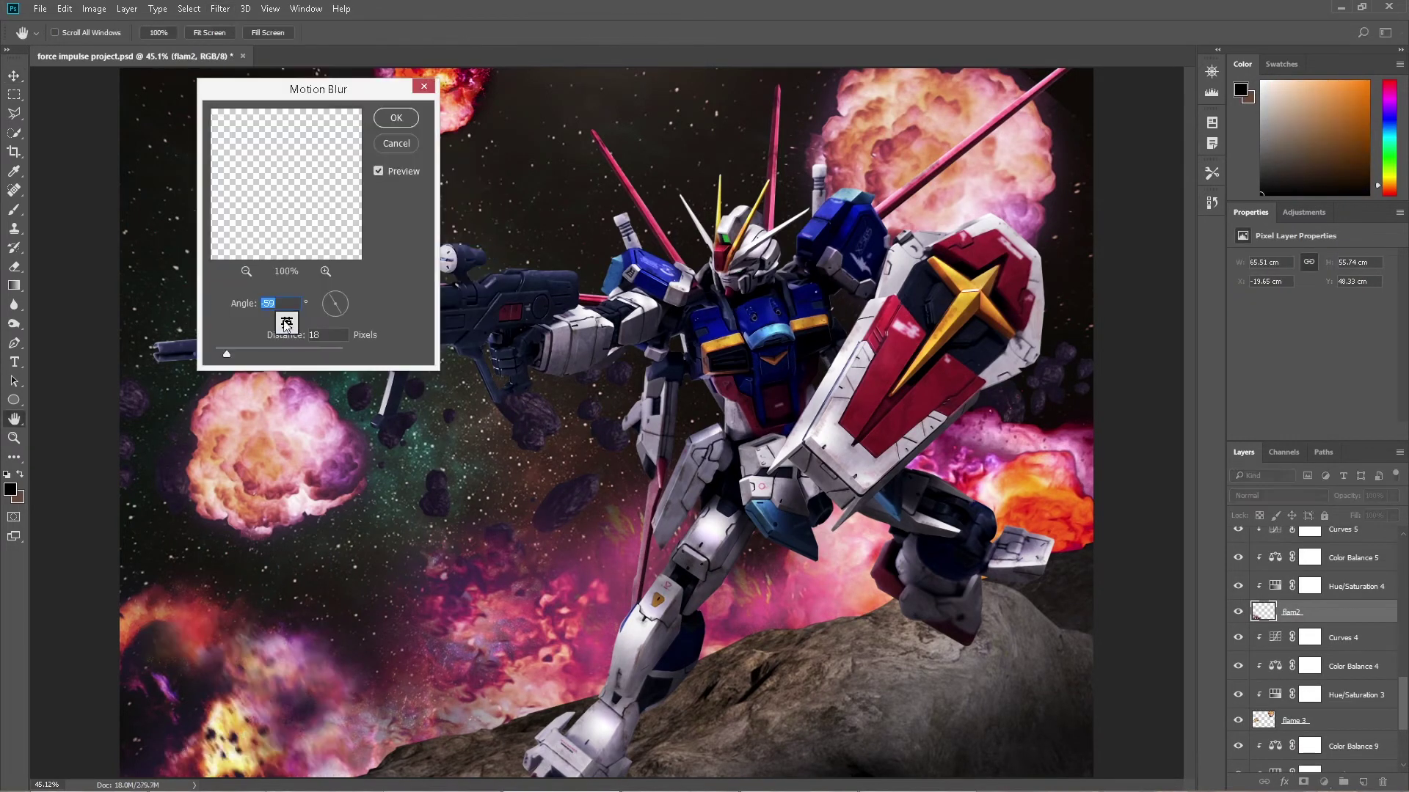
# Set flam2's motion blur angle to 79 and give flam4 a motion blur of distance 16
pyautogui.write('79')
pyautogui.press('Tab')
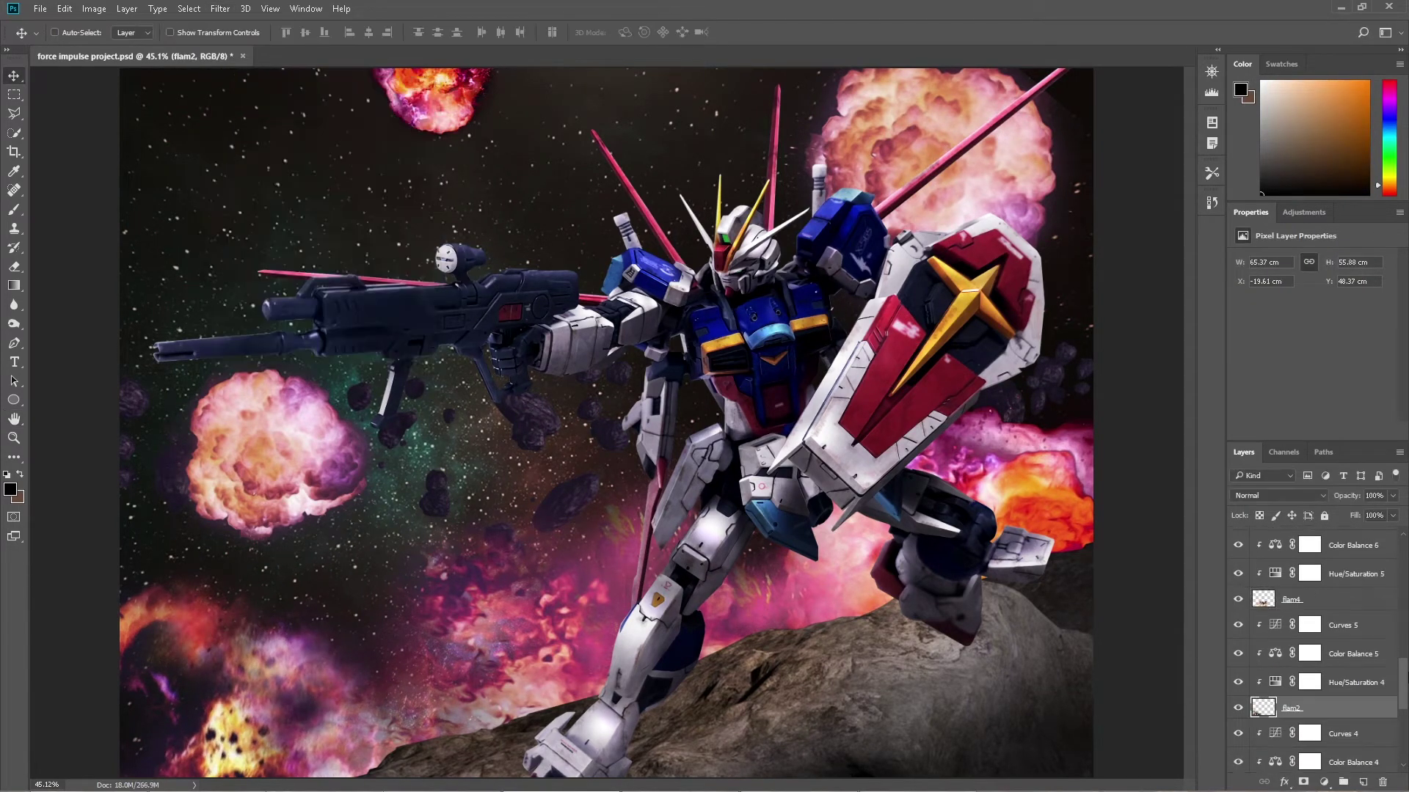
pyautogui.click(220, 8)
pyautogui.click(448, 305)
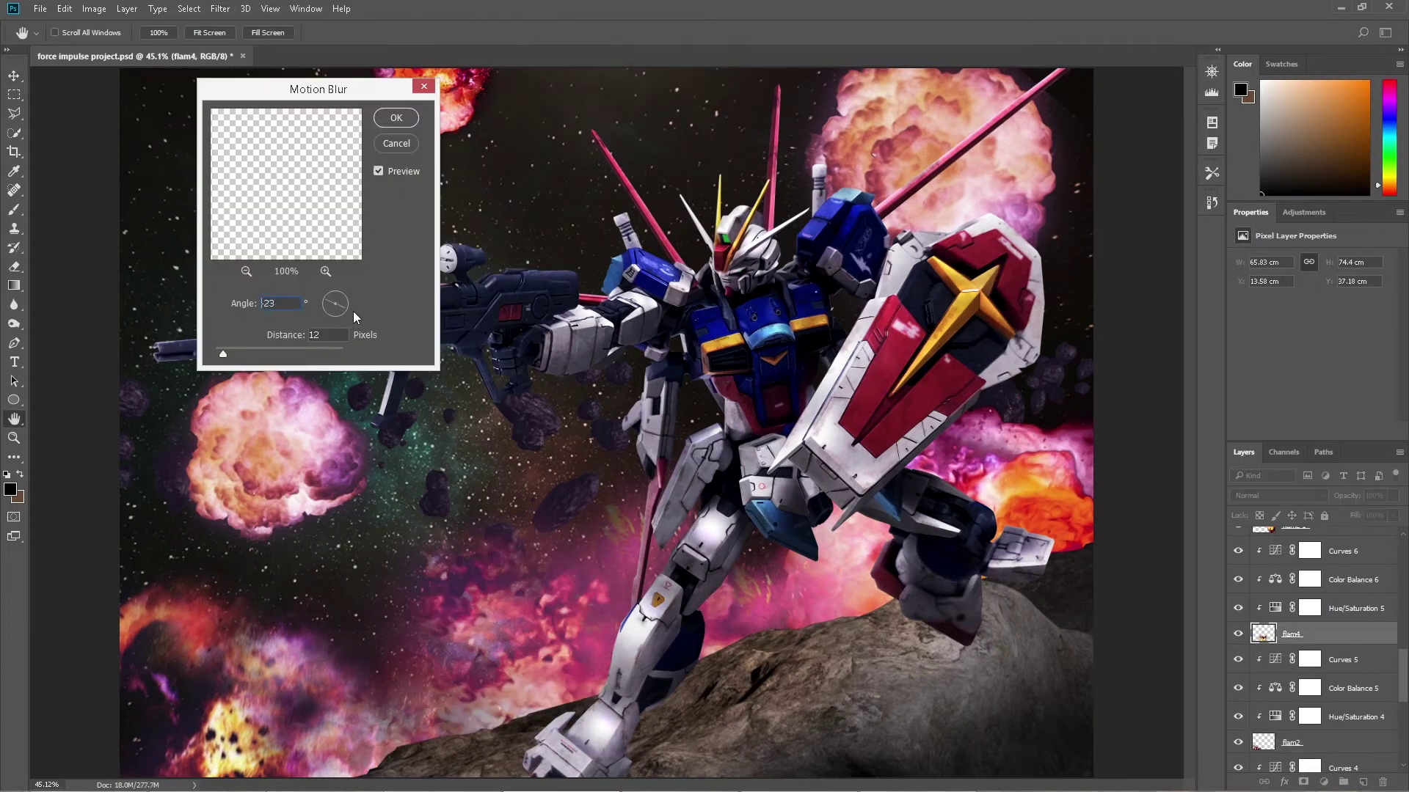
pyautogui.click(378, 171)
pyautogui.moveTo(218, 354); pyautogui.dragTo(226, 353)
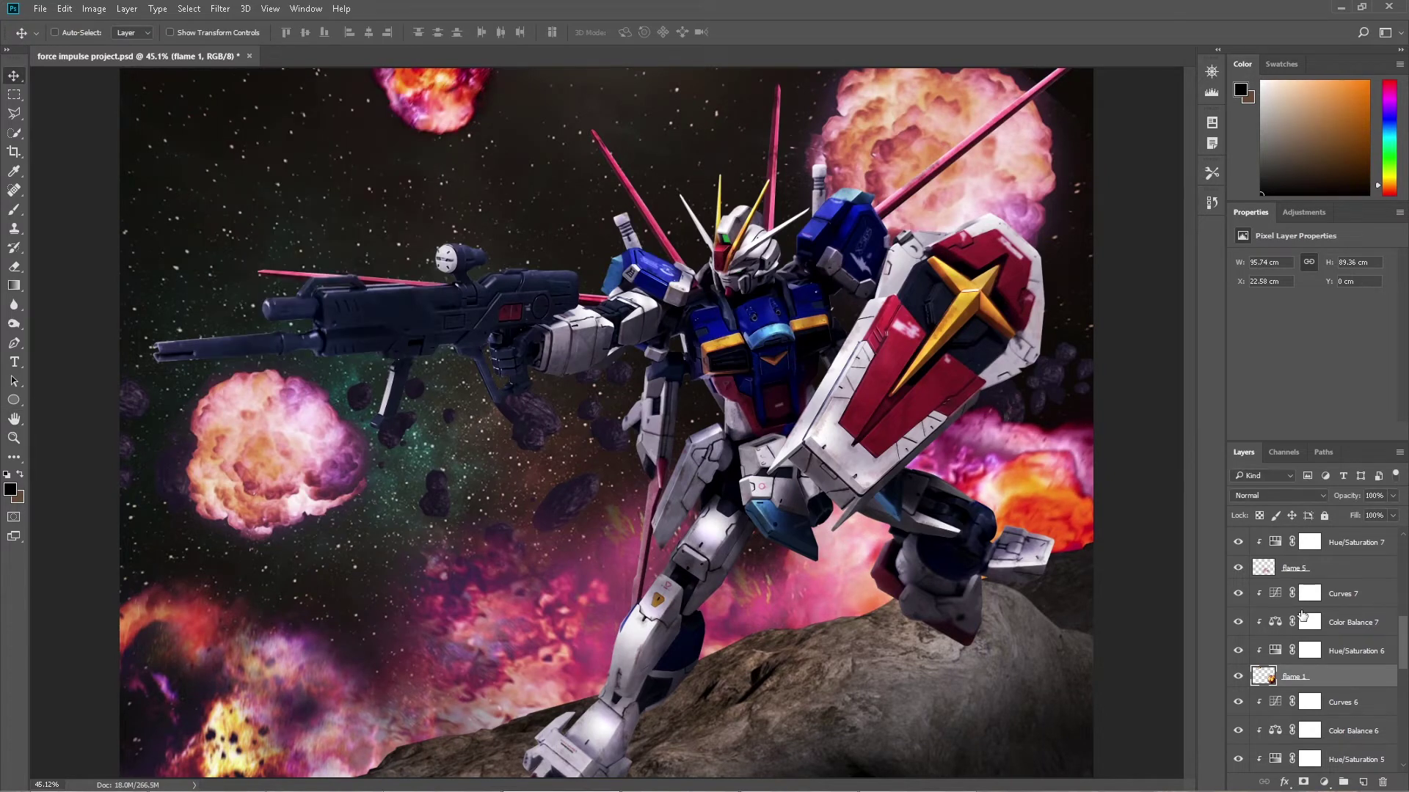
pyautogui.scroll(-3, 1302, 623)
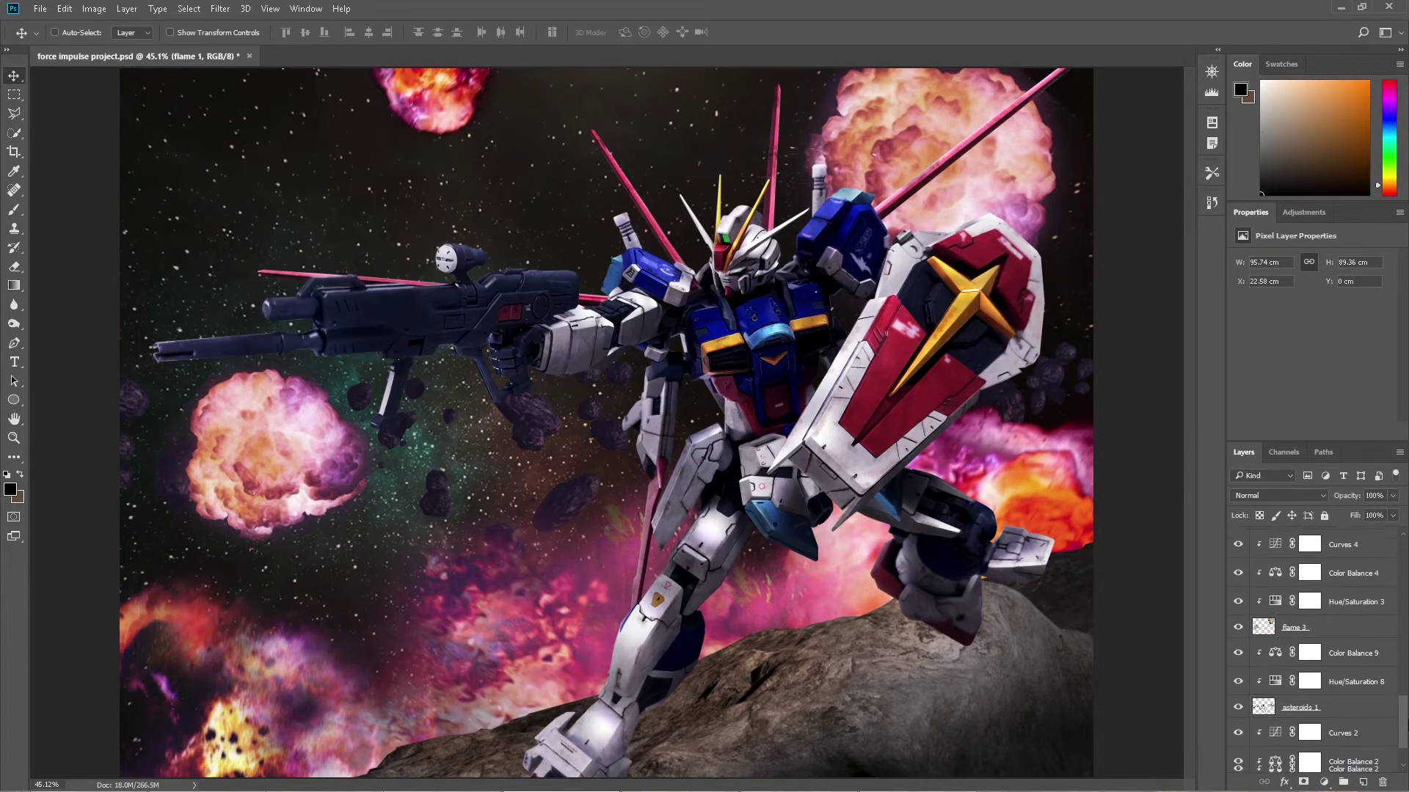
# Select flame 3 and bring up its Motion Blur dialog, moving the window aside
pyautogui.click(1295, 579)
pyautogui.click(221, 8)
pyautogui.click(451, 254)
pyautogui.moveTo(318, 89); pyautogui.dragTo(659, 420)
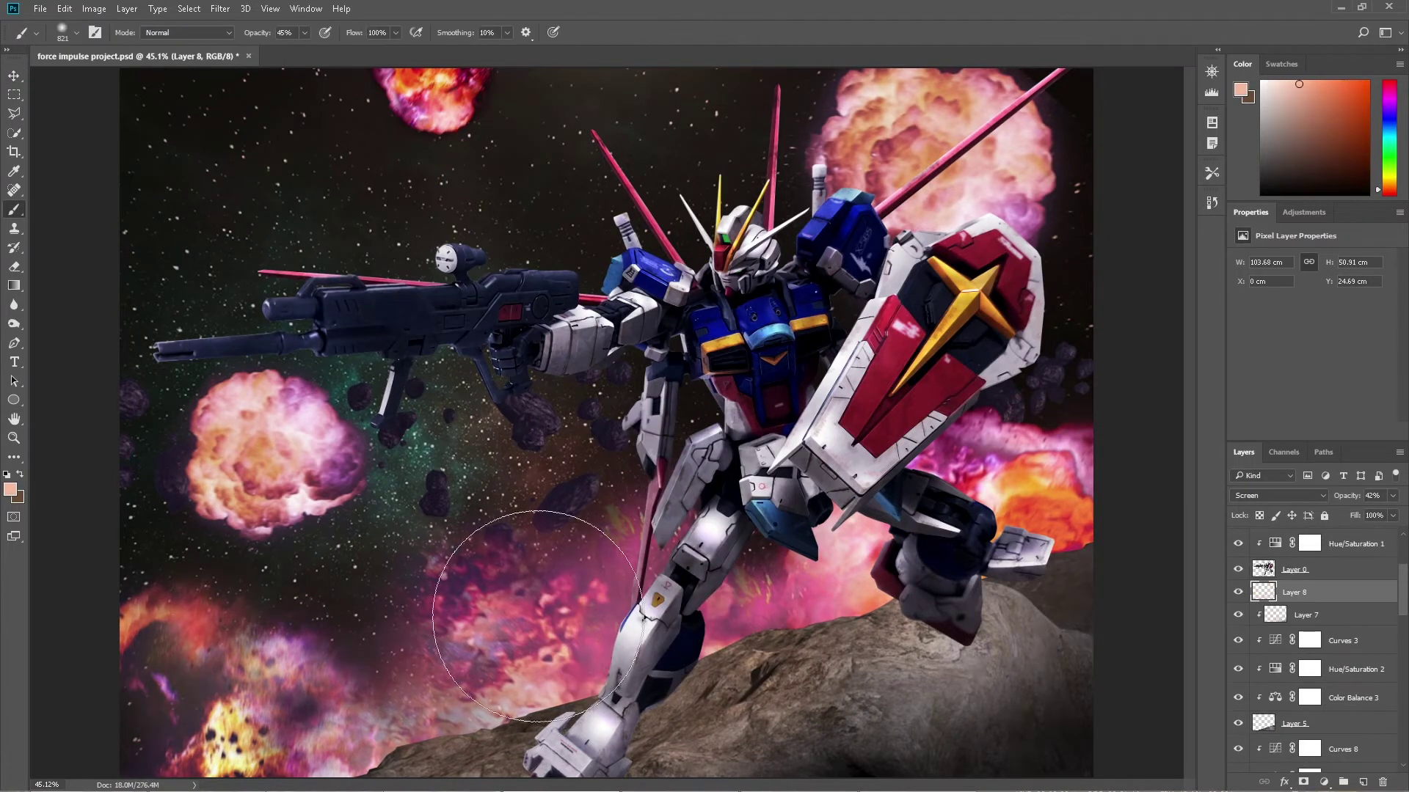
# Paint pinkish light on the lower middle and warm the lower-right rock on Layer 7
pyautogui.moveTo(538, 617); pyautogui.dragTo(367, 704)
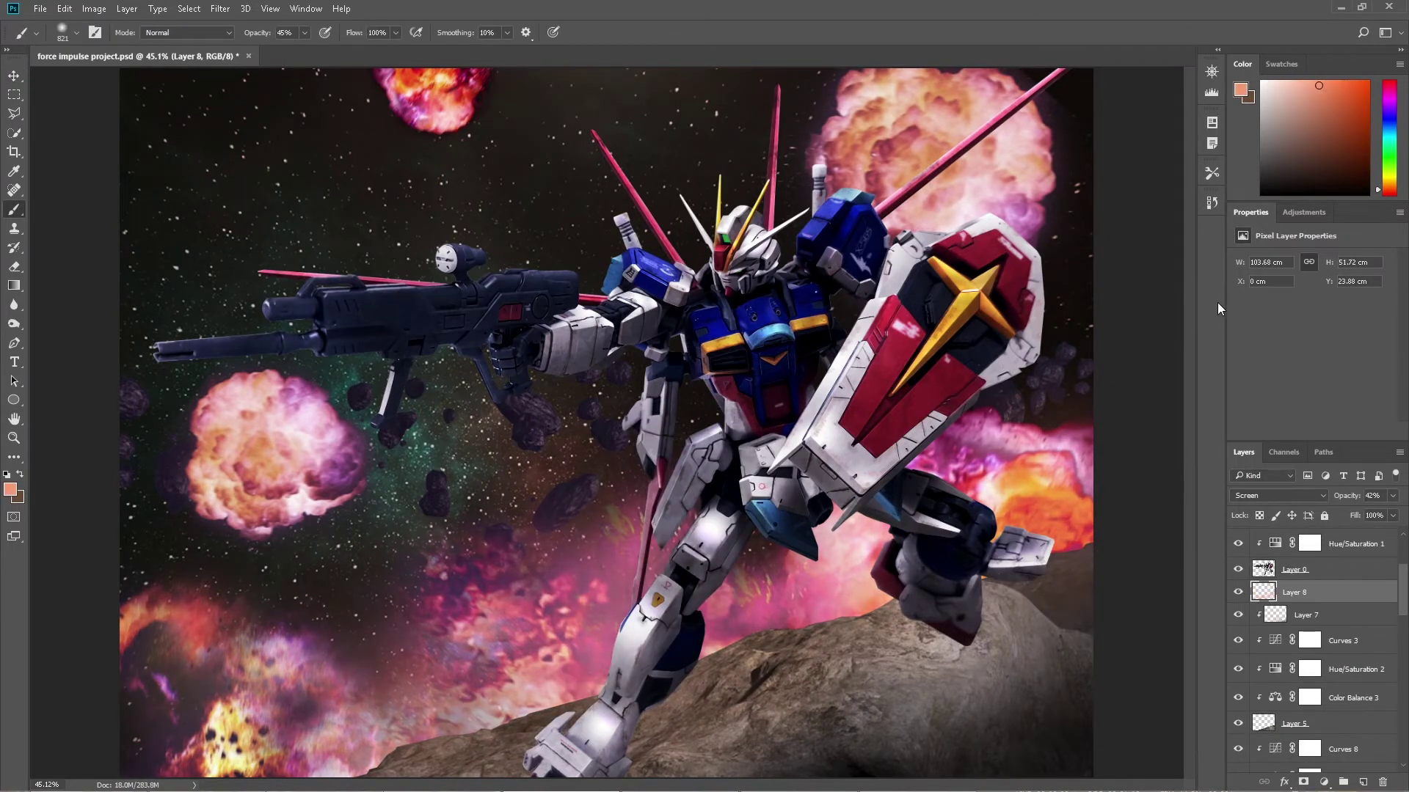
pyautogui.click(1305, 615)
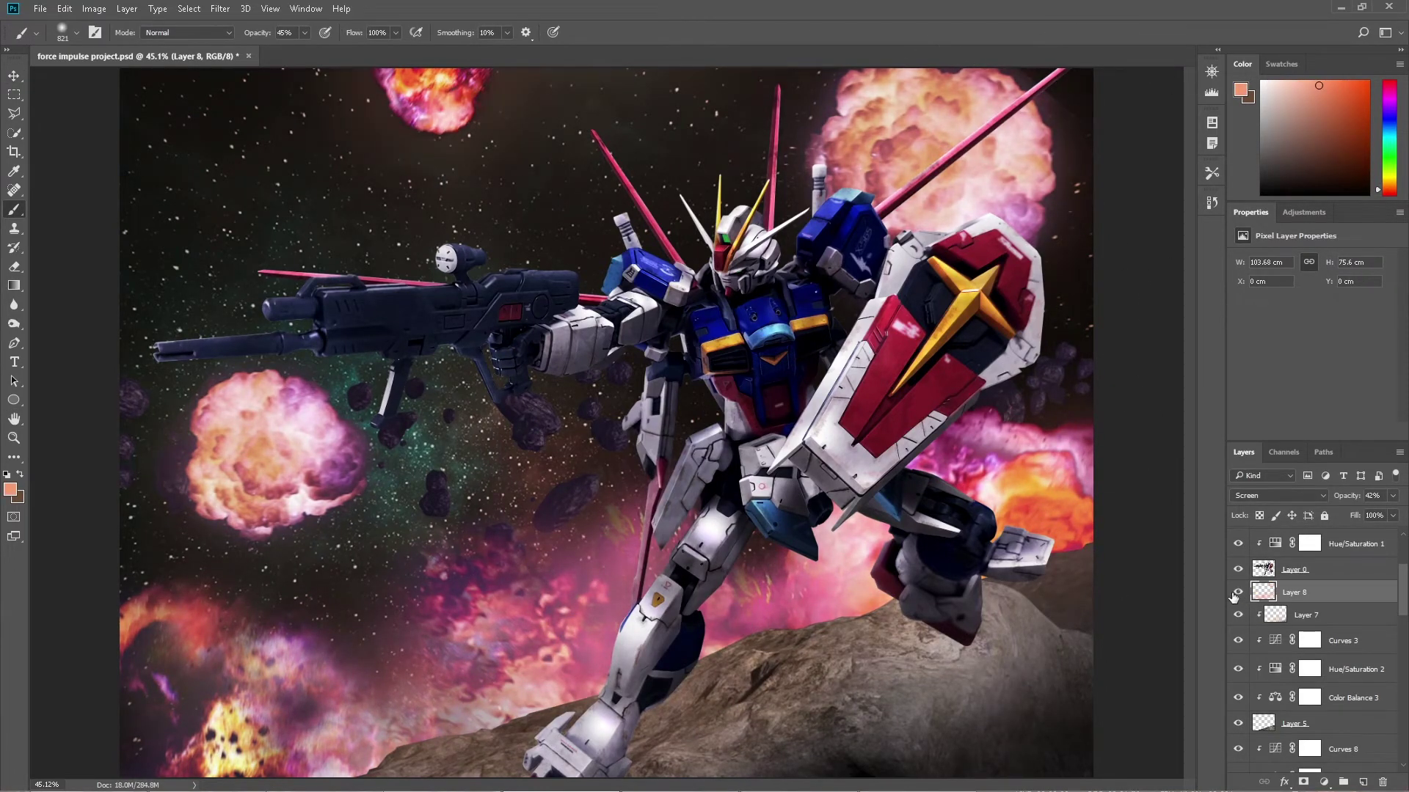
pyautogui.moveTo(822, 697); pyautogui.dragTo(1142, 657)
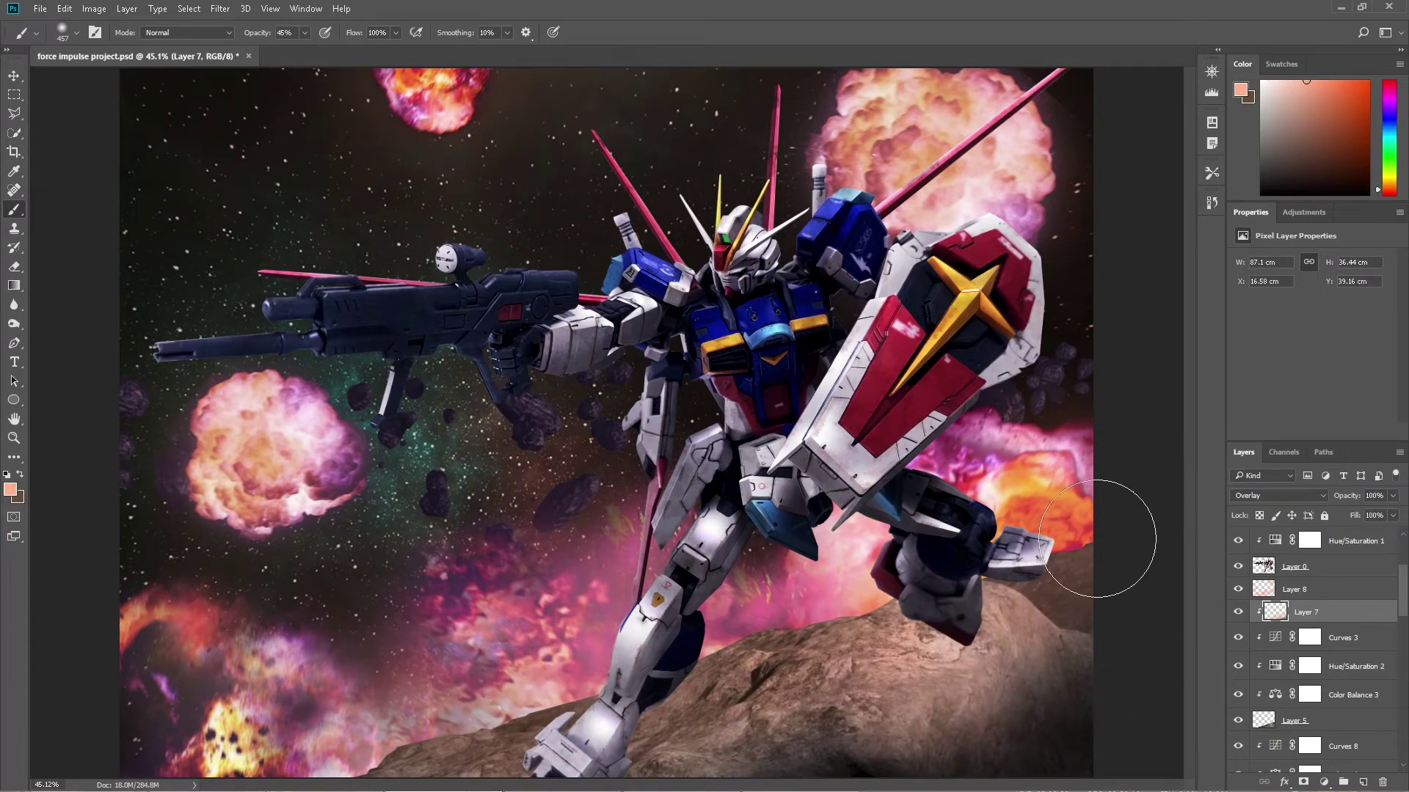
# Place the debris image and clip a new layer to it filled with white
pyautogui.press('Return')
pyautogui.rightClick(1326, 697)
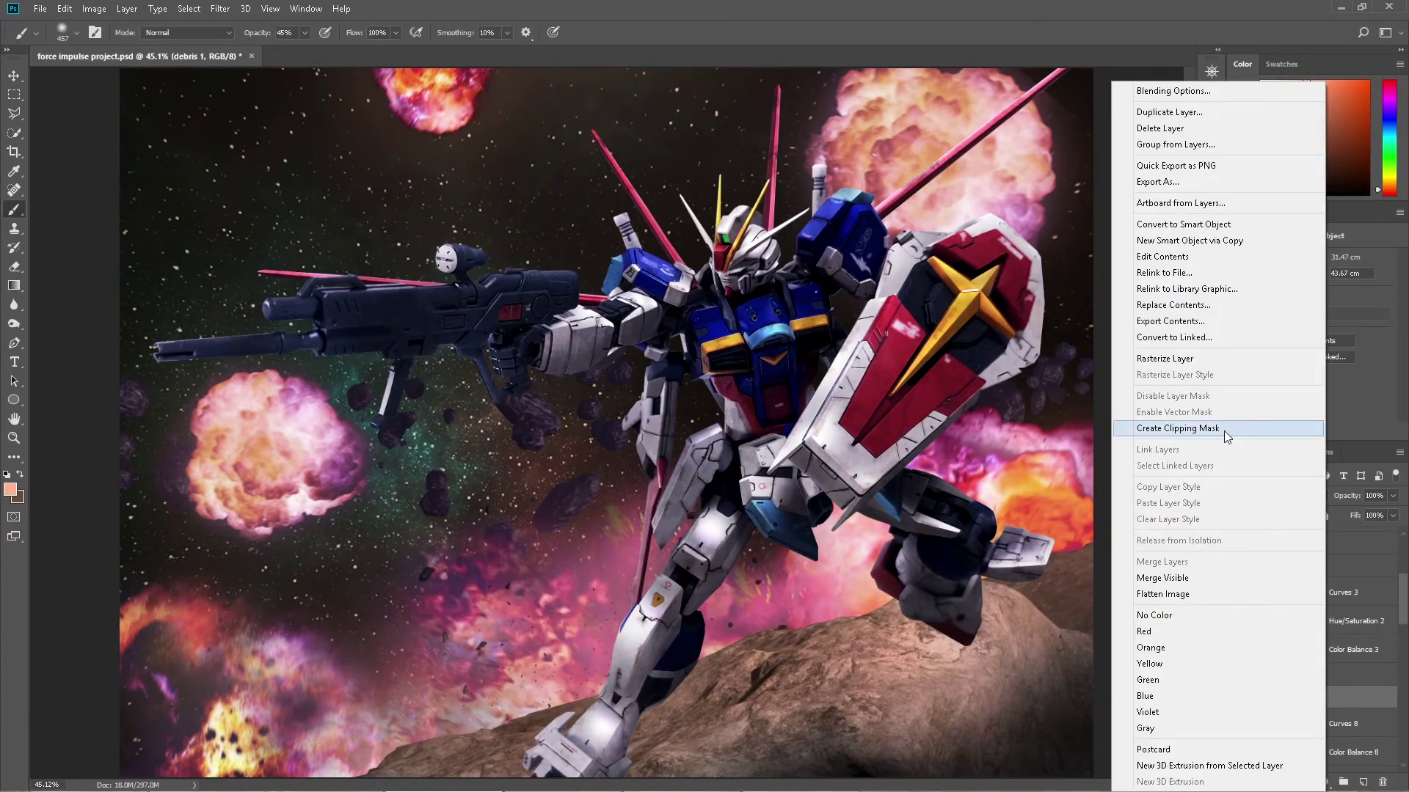
pyautogui.click(1223, 436)
pyautogui.click(10, 490)
pyautogui.click(778, 373)
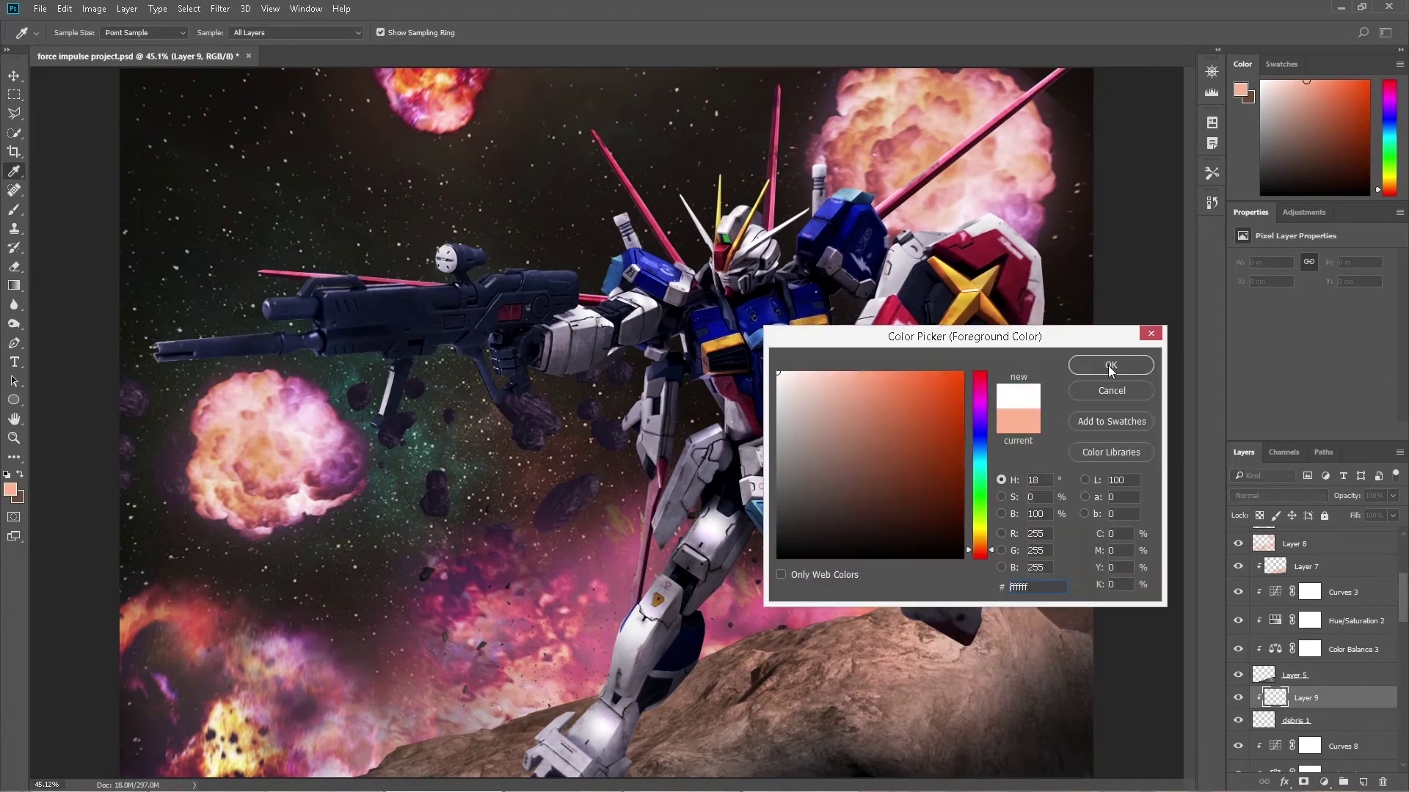
pyautogui.click(1111, 364)
pyautogui.hotkey('shift', 'BackSpace')
pyautogui.press('Return')
# Move the debris pieces left and rotate them to about -27 degrees
pyautogui.click(1295, 720)
pyautogui.hotkey('ctrl', 't')
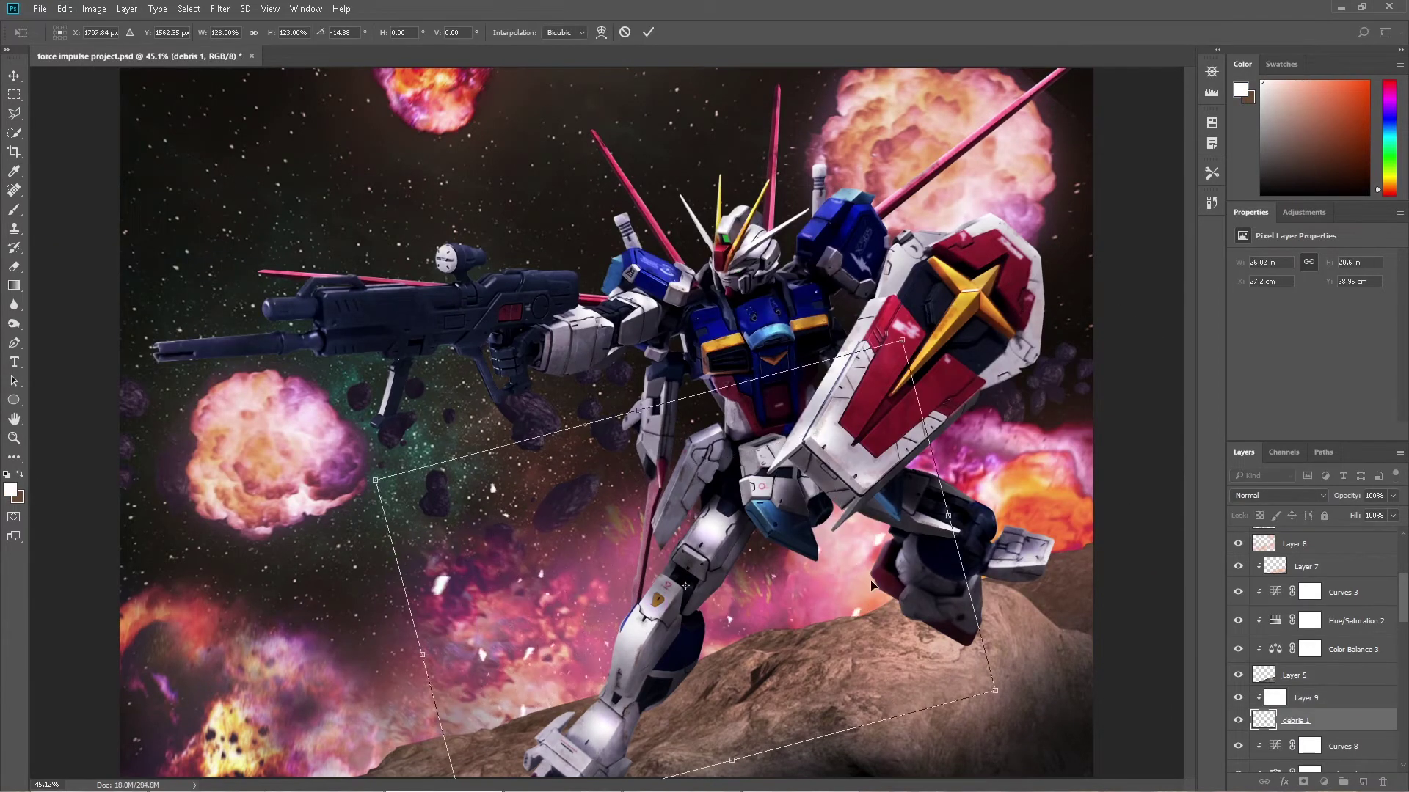
pyautogui.moveTo(872, 585); pyautogui.dragTo(803, 602)
pyautogui.moveTo(987, 609); pyautogui.dragTo(979, 527)
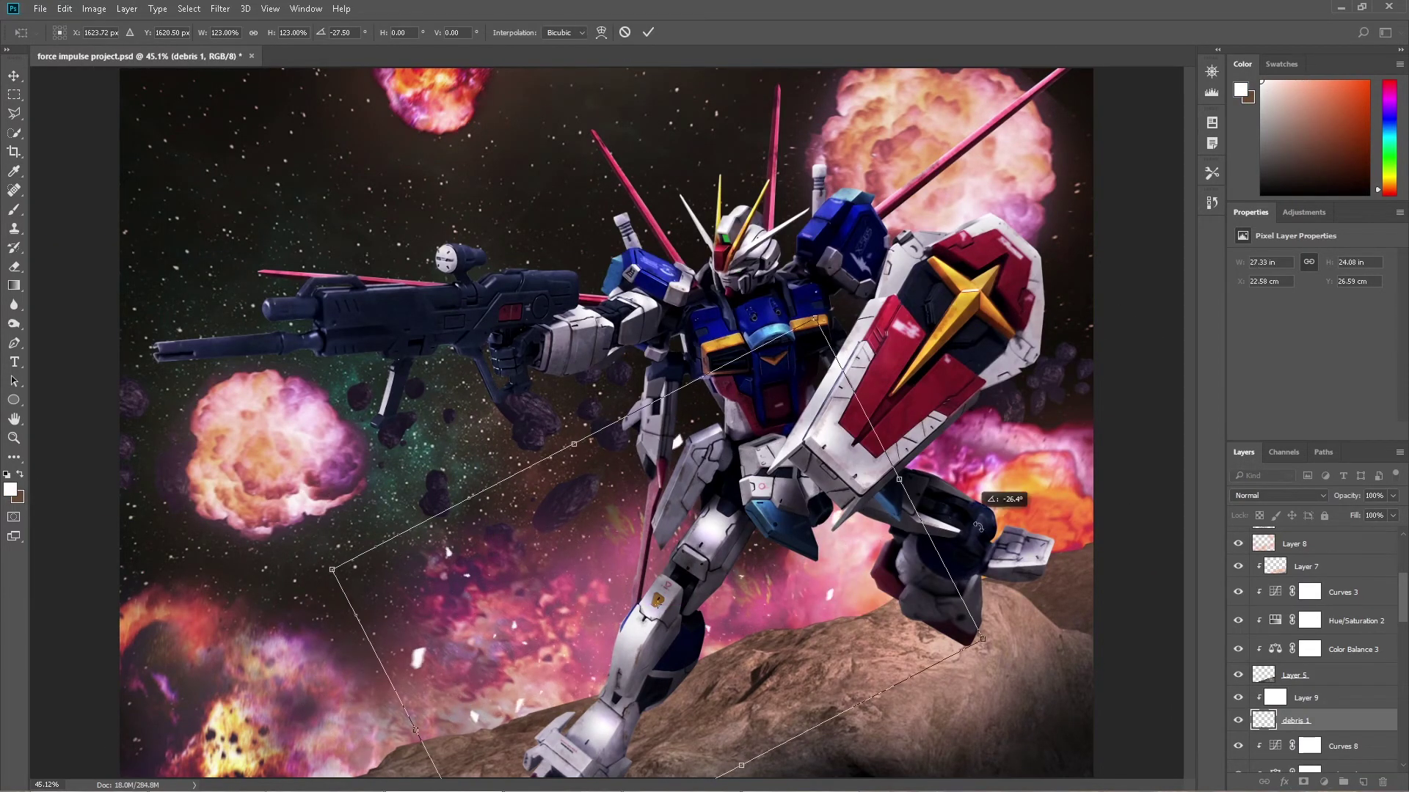
pyautogui.press('Return')
pyautogui.click(1296, 698)
# Give Layer 9 a peach Inner Glow in Multiply mode at 13 px
pyautogui.click(1283, 782)
pyautogui.click(1291, 664)
pyautogui.click(424, 194)
pyautogui.click(1109, 364)
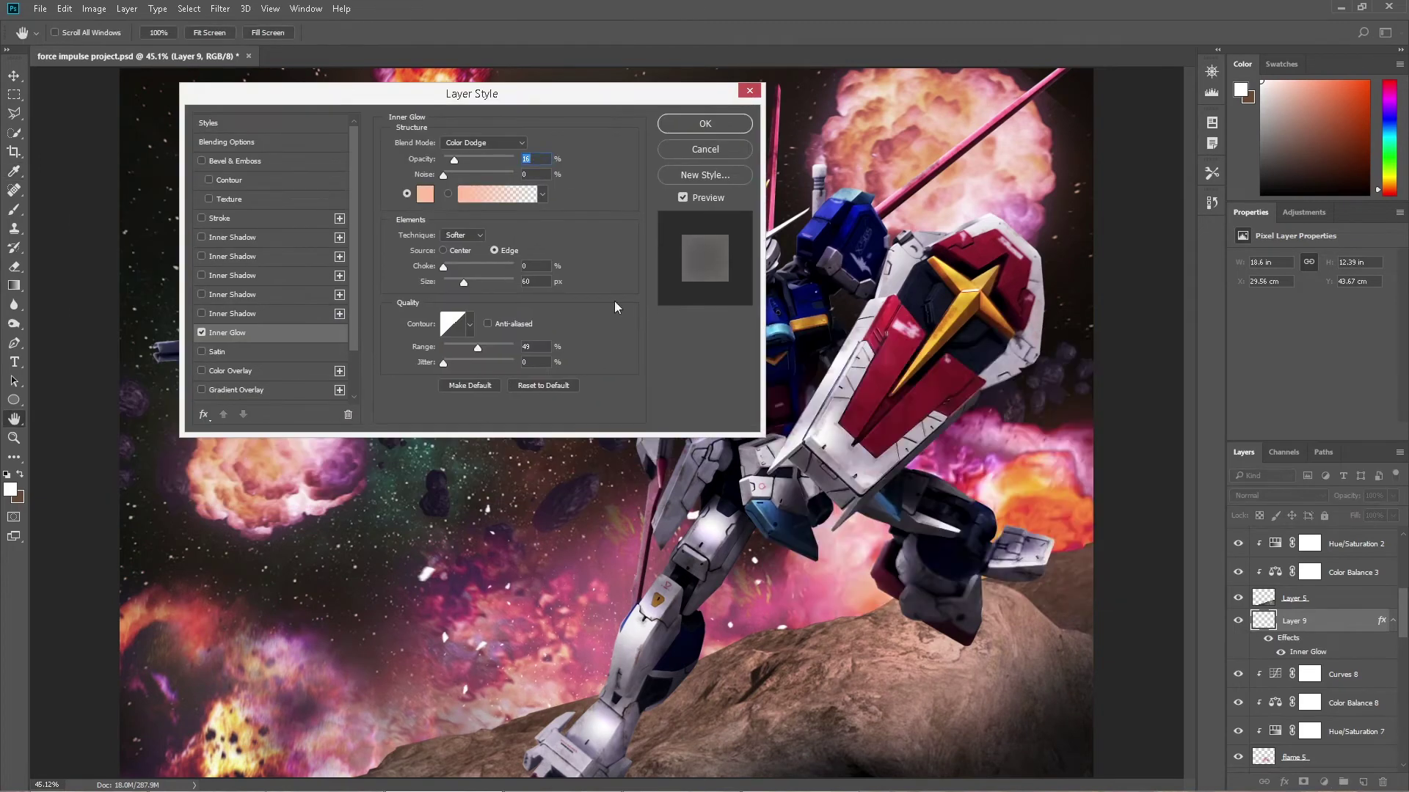
pyautogui.click(484, 143)
pyautogui.click(470, 179)
pyautogui.moveTo(464, 282); pyautogui.dragTo(450, 282)
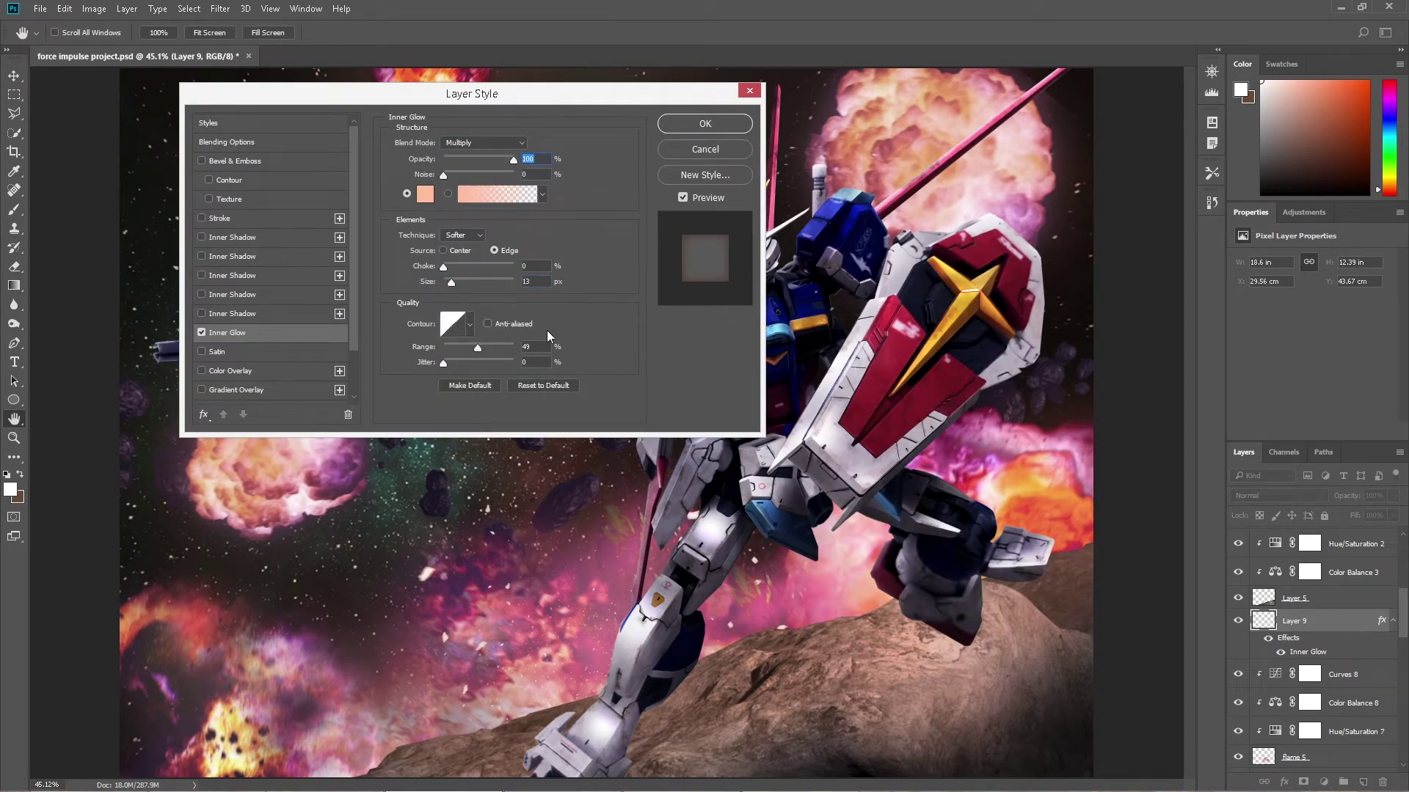
# Add an orange Outer Glow with larger size and 100% range to the debris
pyautogui.scroll(-1, 272, 331)
pyautogui.click(227, 394)
pyautogui.click(424, 194)
pyautogui.moveTo(980, 497); pyautogui.dragTo(979, 545)
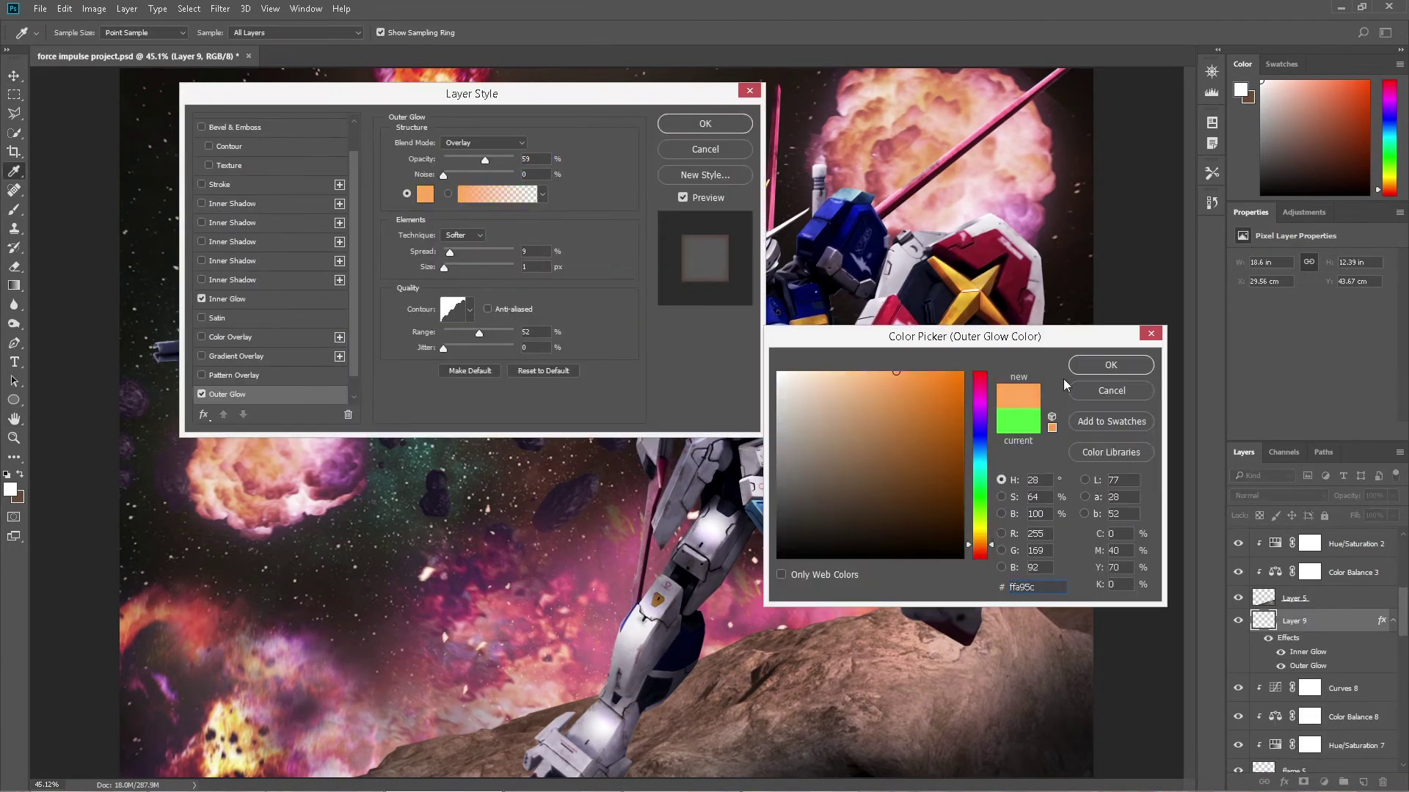
pyautogui.click(1111, 365)
pyautogui.moveTo(479, 332); pyautogui.dragTo(514, 333)
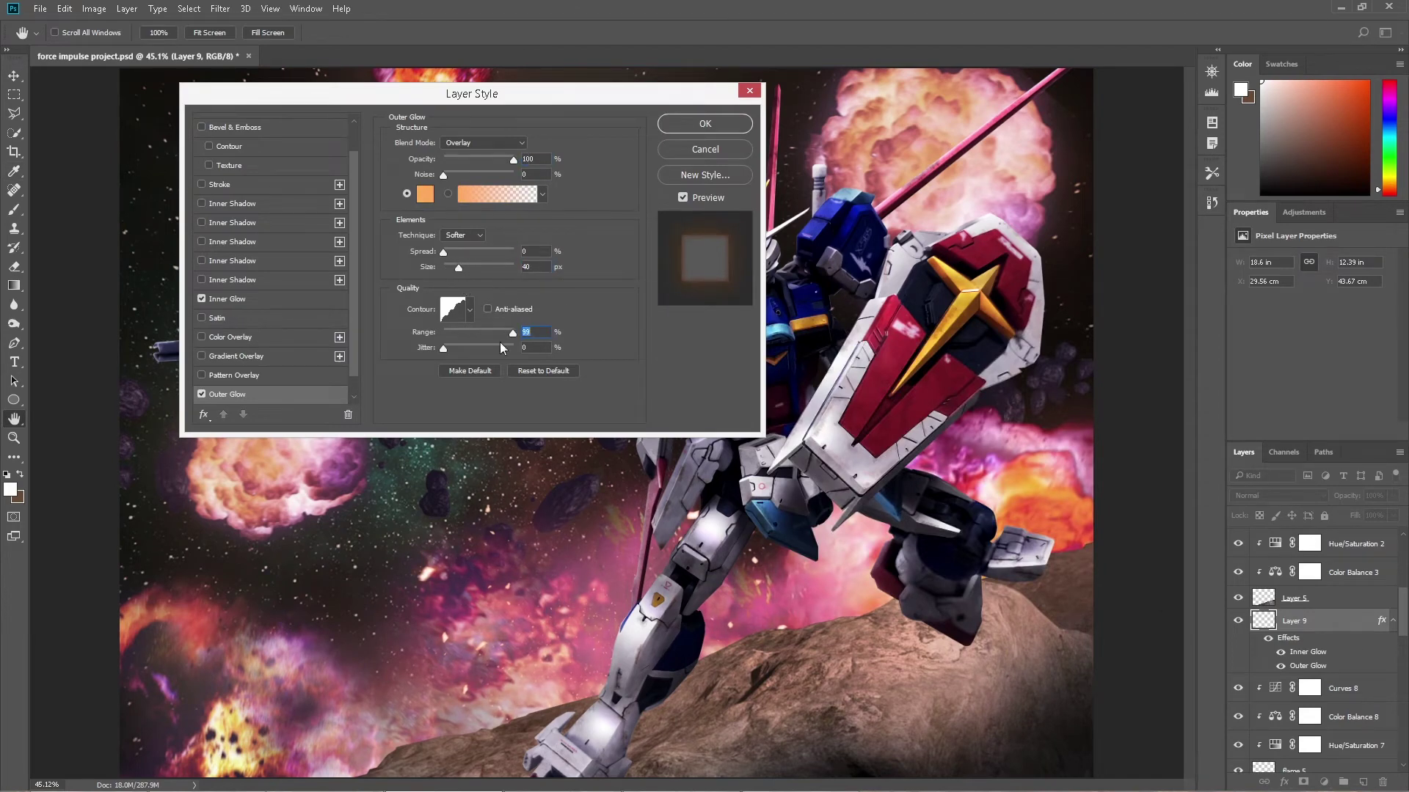
pyautogui.moveTo(460, 267); pyautogui.dragTo(505, 267)
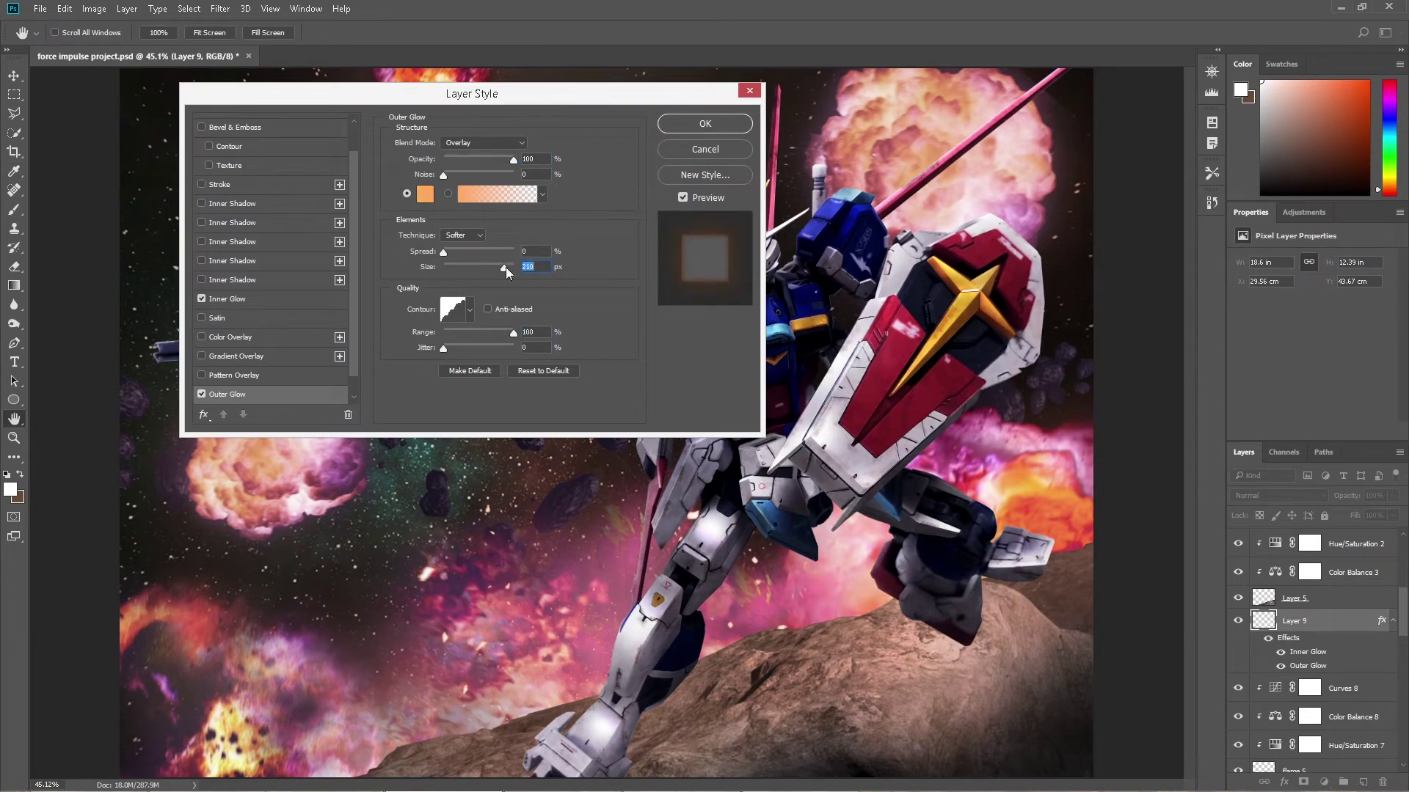
pyautogui.click(704, 124)
pyautogui.doubleClick(1304, 653)
pyautogui.press('Return')
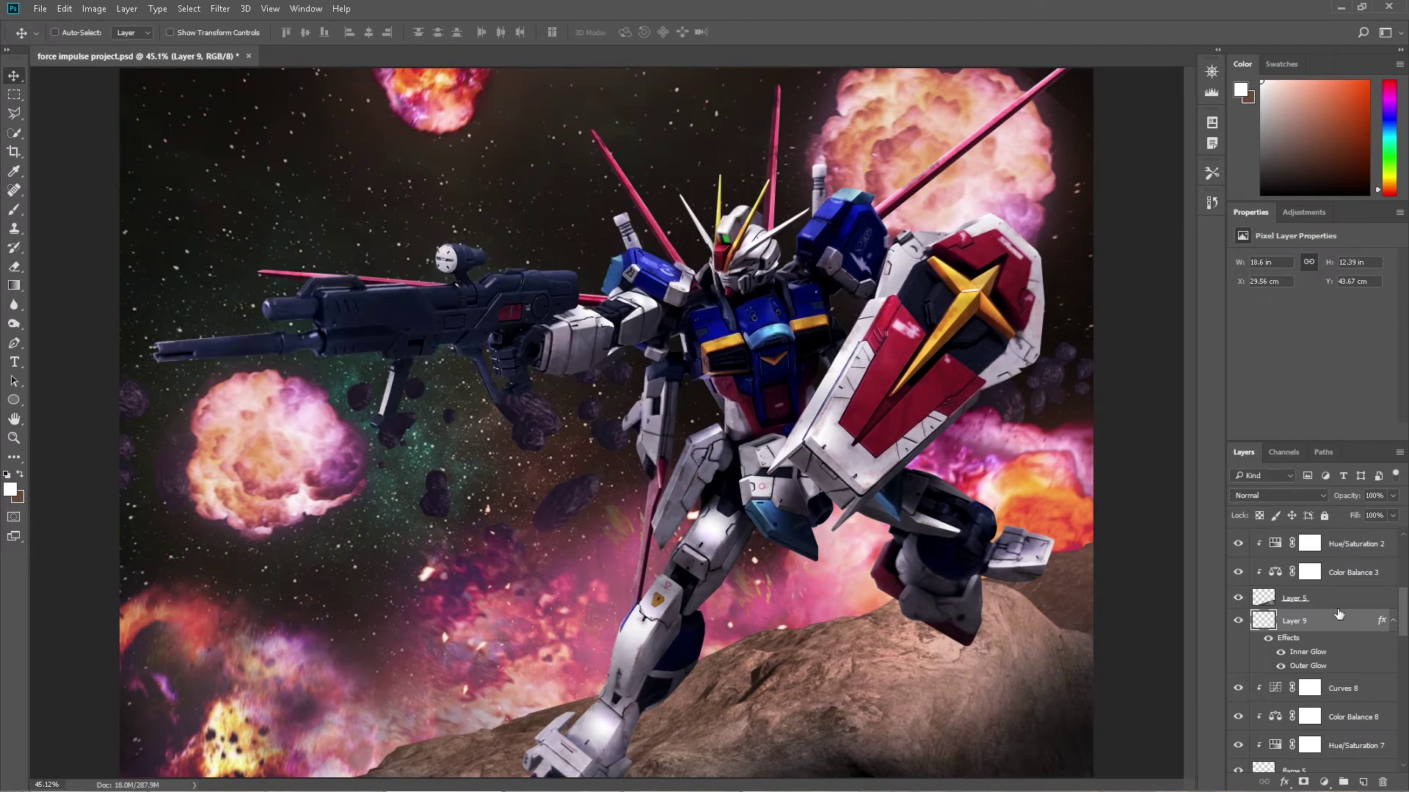
# Duplicate the glowing debris above Layer 7, then shrink and rotate the copy over the rock
pyautogui.hotkey('ctrl', 'j')
pyautogui.hotkey('ctrl', ']')
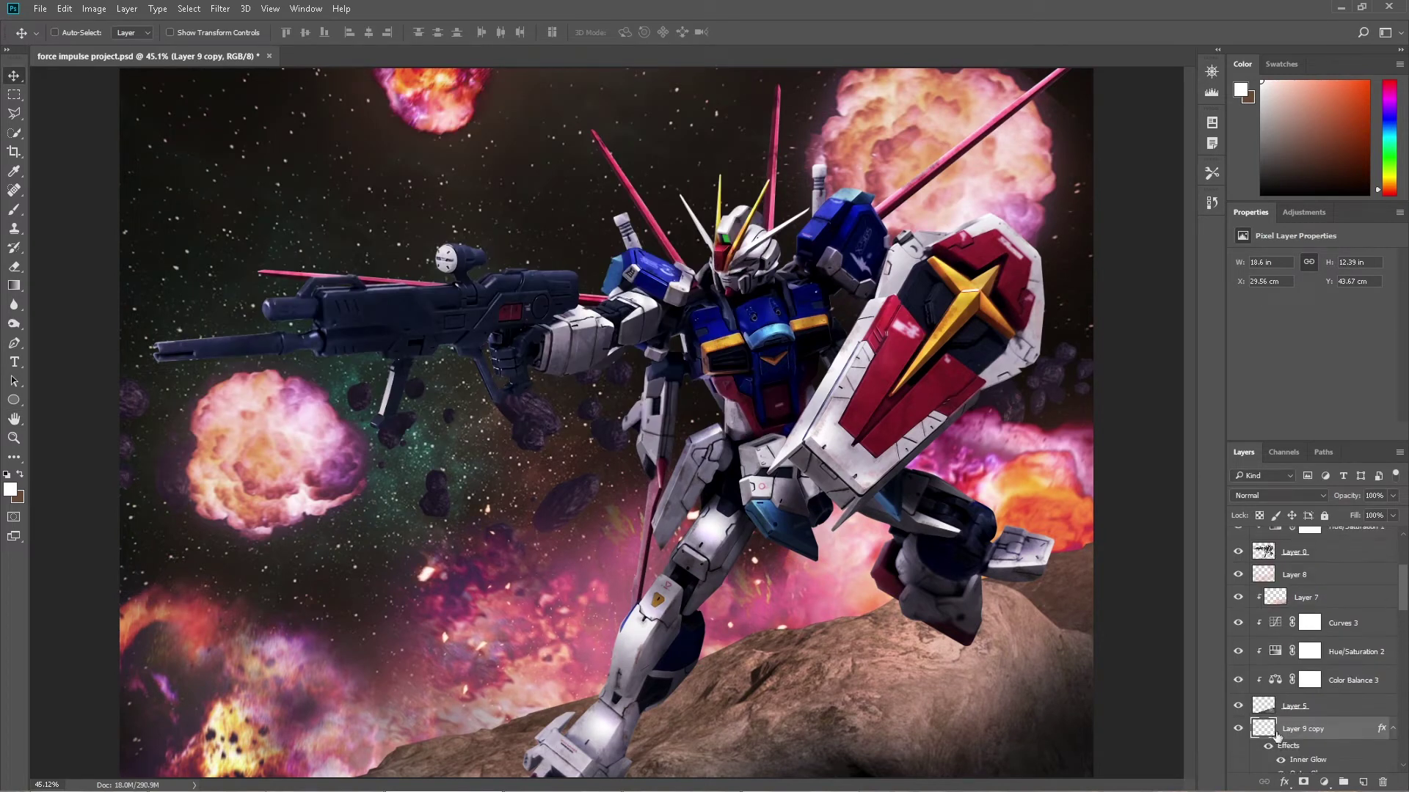
pyautogui.hotkey('ctrl', ']')
pyautogui.hotkey('ctrl', ']')
pyautogui.hotkey('ctrl', 't')
pyautogui.moveTo(635, 600); pyautogui.dragTo(793, 558)
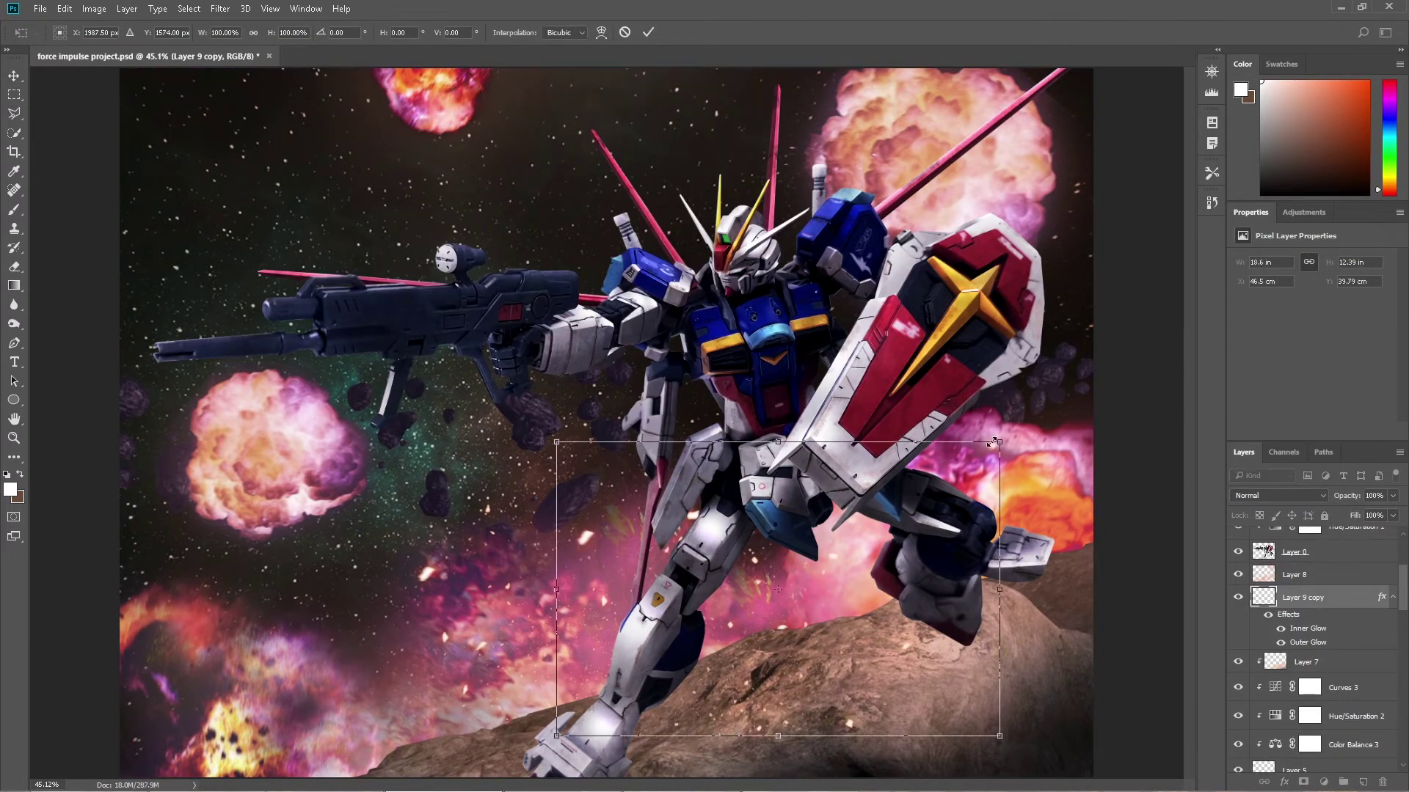
pyautogui.moveTo(998, 730); pyautogui.dragTo(817, 705)
pyautogui.moveTo(931, 675)
pyautogui.mouseDown()
pyautogui.moveTo(906, 583)
pyautogui.moveTo(892, 649)
pyautogui.mouseUp()
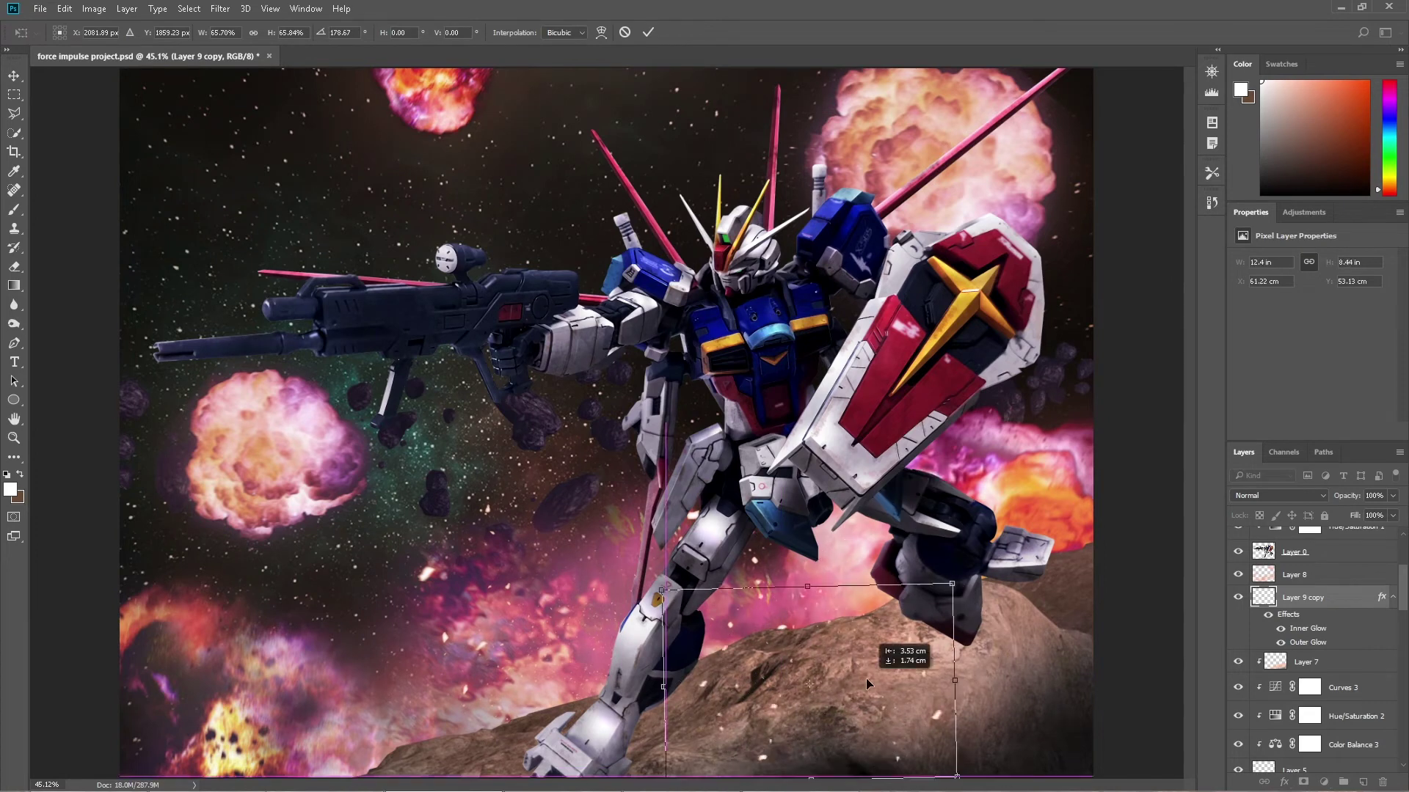
pyautogui.moveTo(1049, 510); pyautogui.dragTo(783, 66)
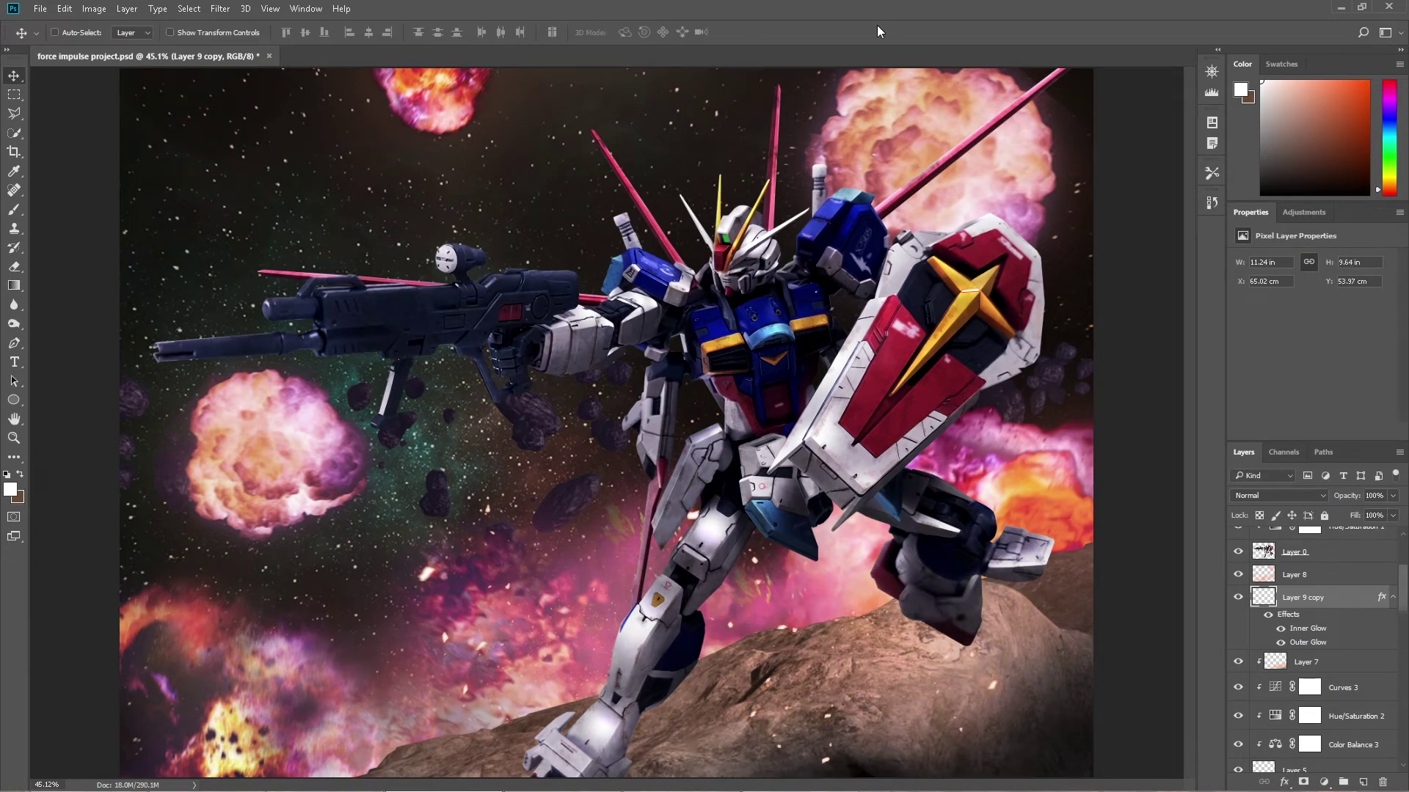
# Dab soft white orbs of varying sizes across the starfield, then pick the outer glow colour
pyautogui.click(1085, 243)
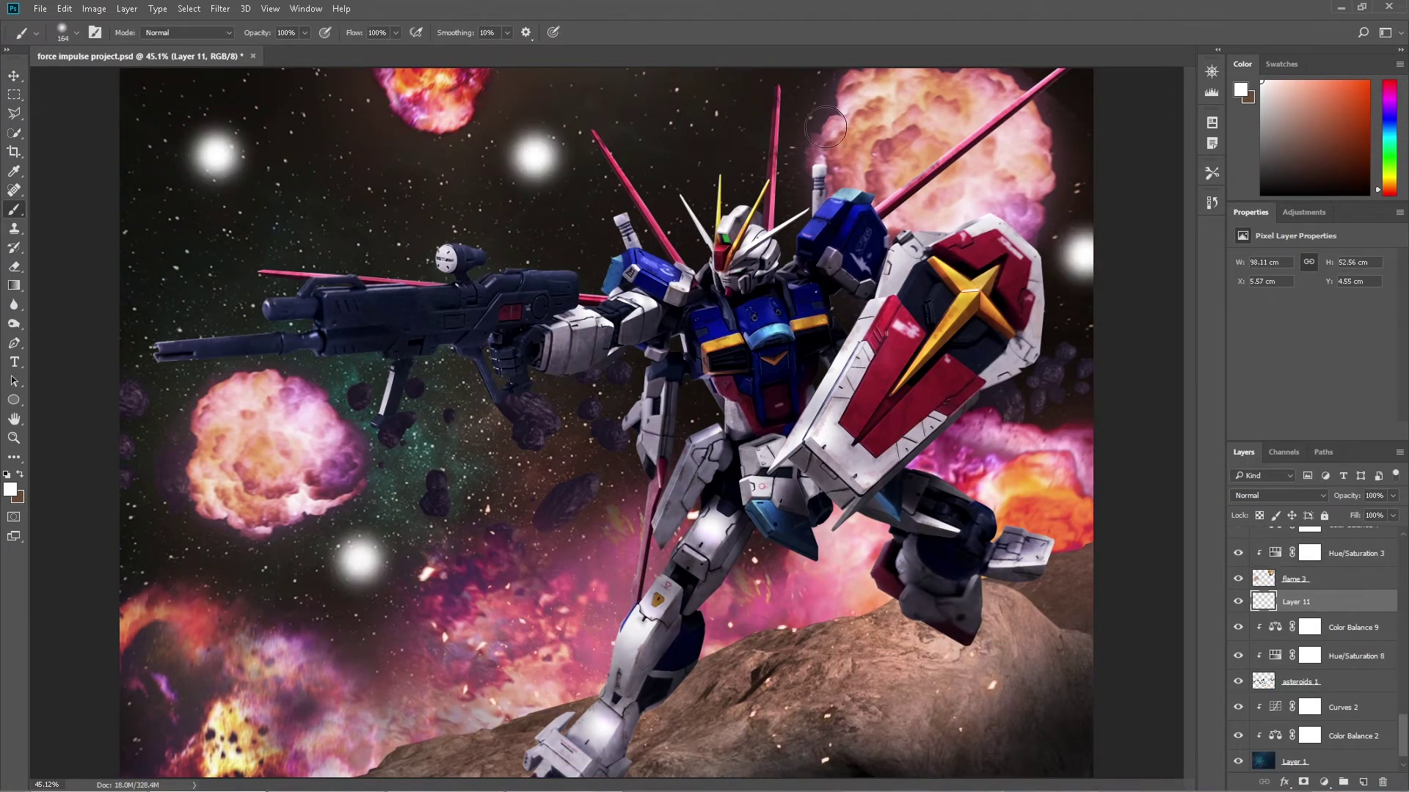
pyautogui.press('[')
pyautogui.press('[')
pyautogui.press('[')
pyautogui.click(478, 446)
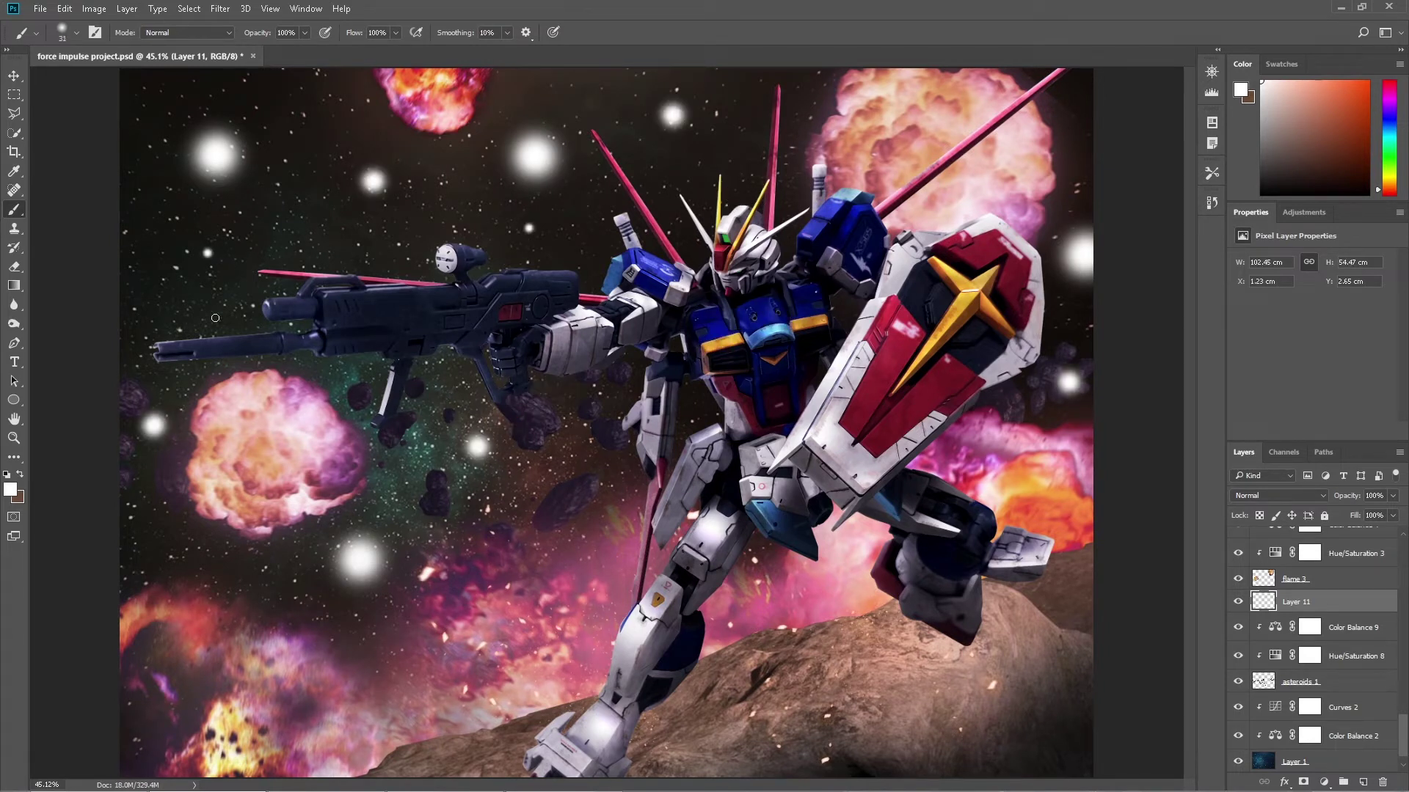
pyautogui.press(']')
pyautogui.press(']')
pyautogui.press(']')
pyautogui.press('[')
pyautogui.press('[')
pyautogui.press('[')
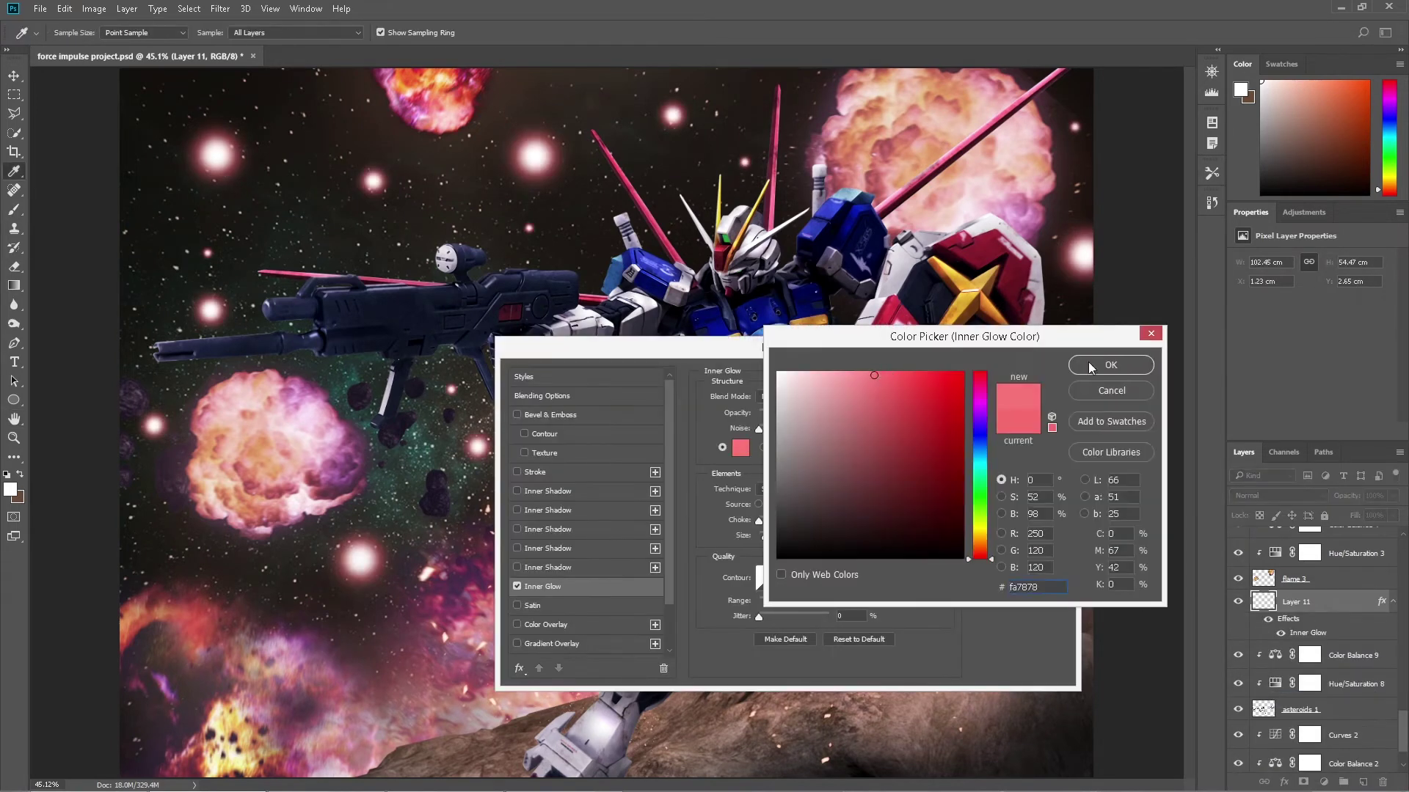
pyautogui.click(740, 448)
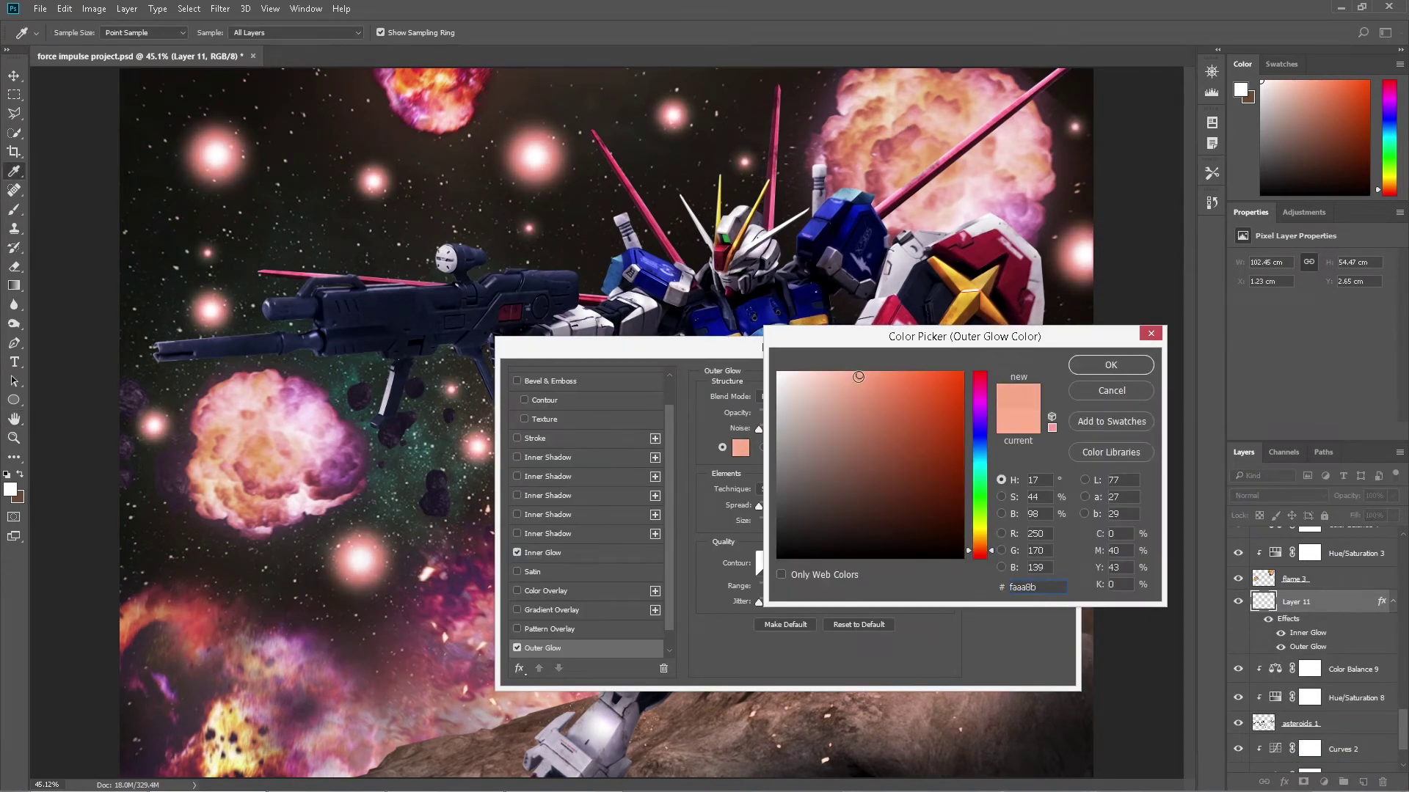
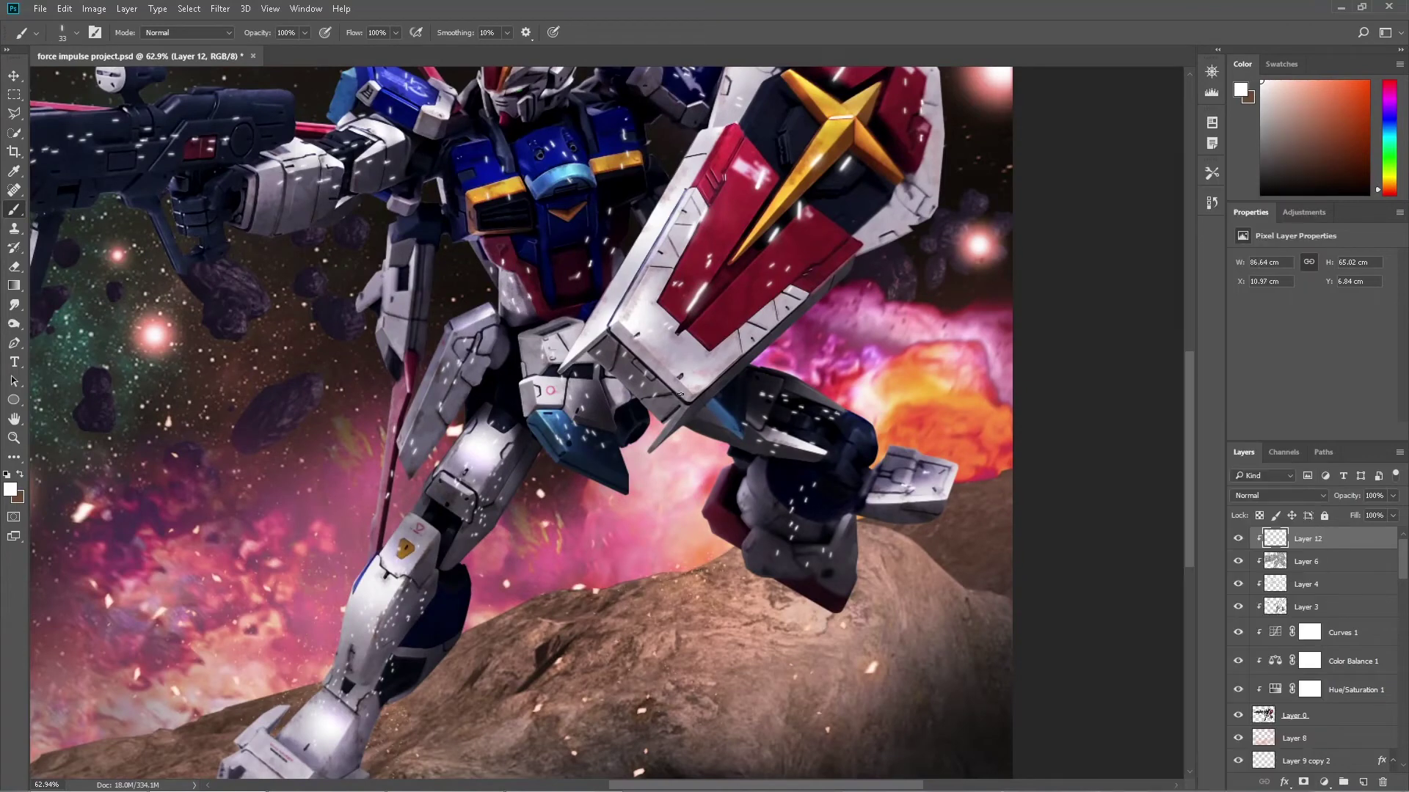
# With the Smudge tool, smear away the spark dots on the leg and blue panel
pyautogui.click(14, 305)
pyautogui.scroll(5, 587, 366)
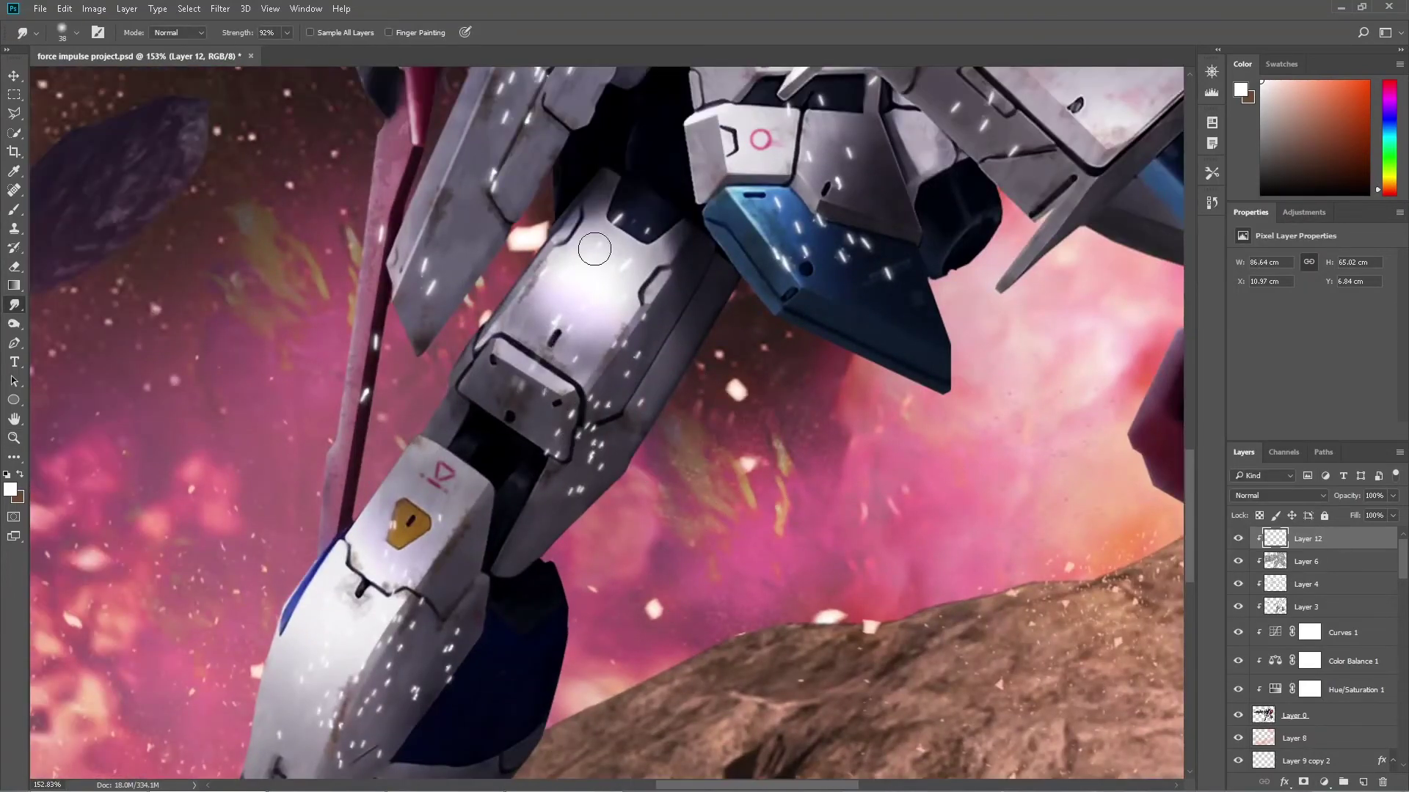
pyautogui.moveTo(604, 404); pyautogui.dragTo(678, 329)
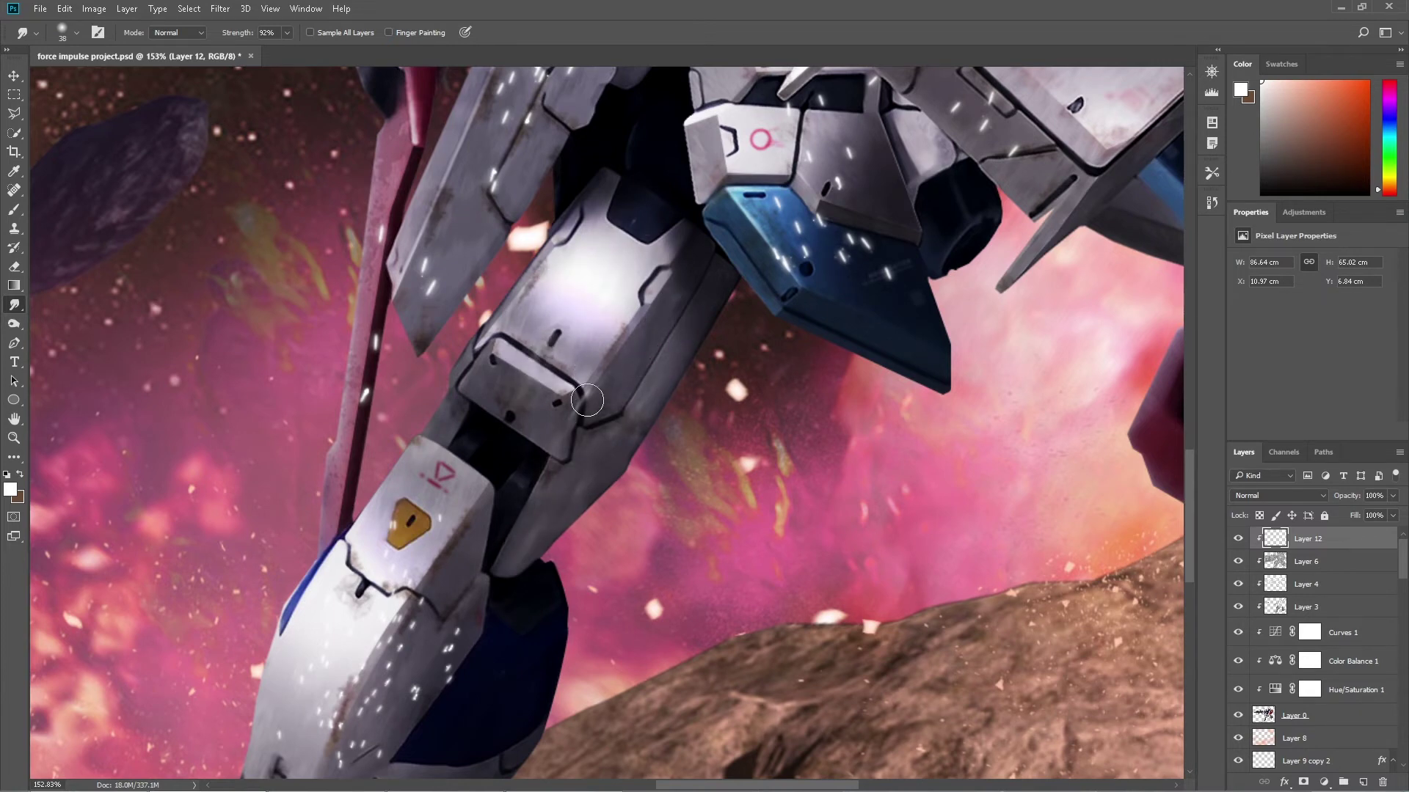
pyautogui.scroll(-3, 569, 640)
pyautogui.hscroll(-2, 468, 482)
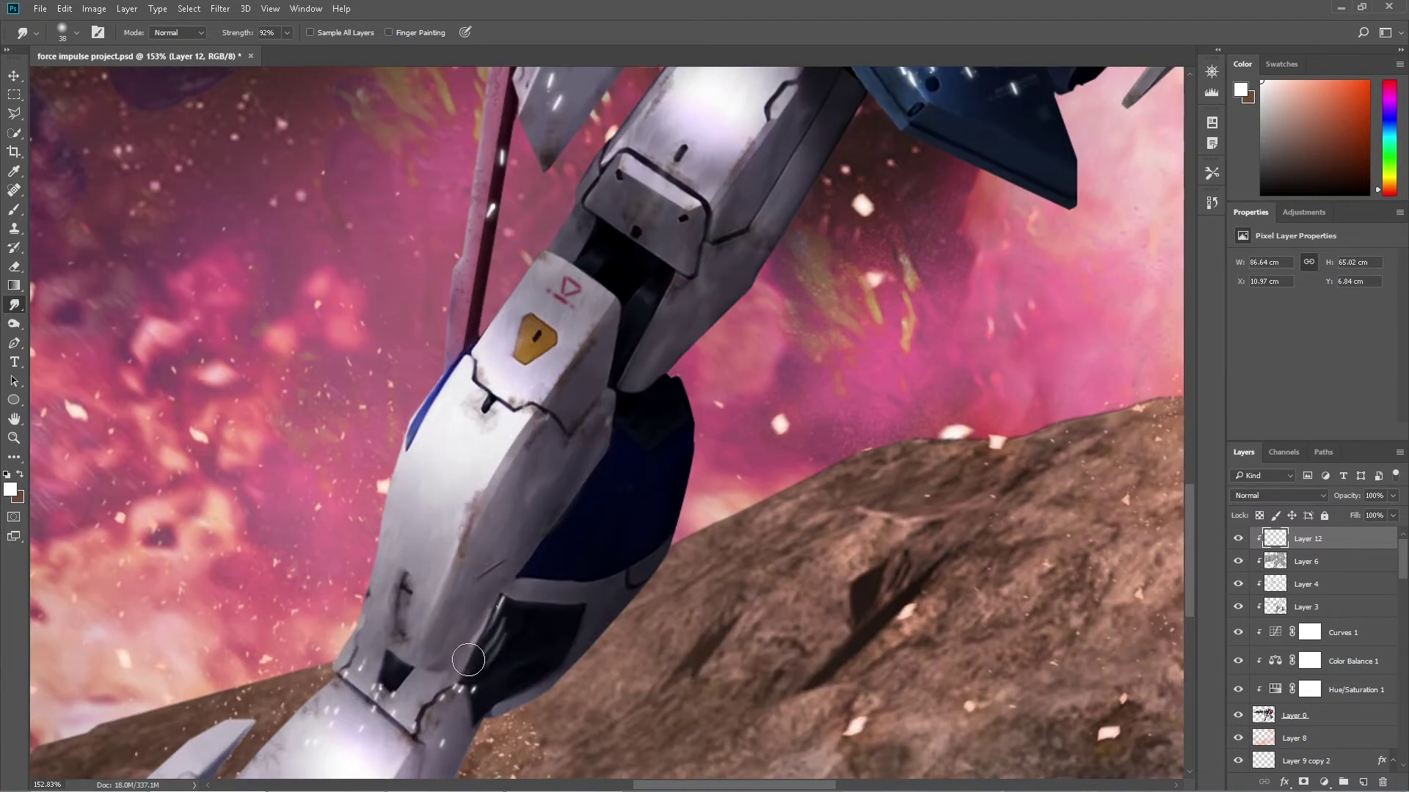
pyautogui.scroll(-3, 514, 520)
pyautogui.hscroll(-2, 506, 532)
pyautogui.scroll(8, 380, 658)
pyautogui.hscroll(5, 286, 350)
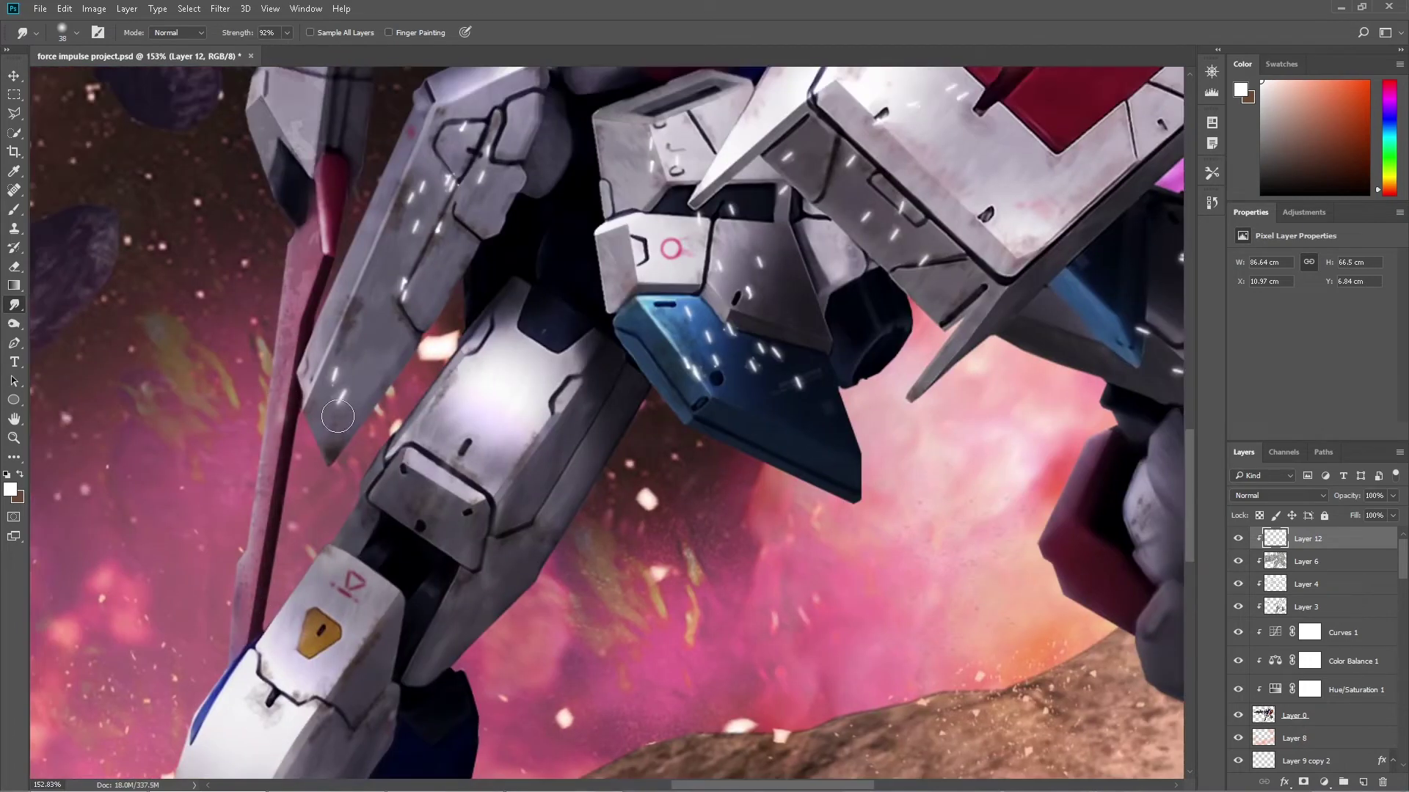
pyautogui.scroll(4, 387, 296)
pyautogui.hscroll(1, 392, 405)
pyautogui.moveTo(668, 657); pyautogui.dragTo(749, 607)
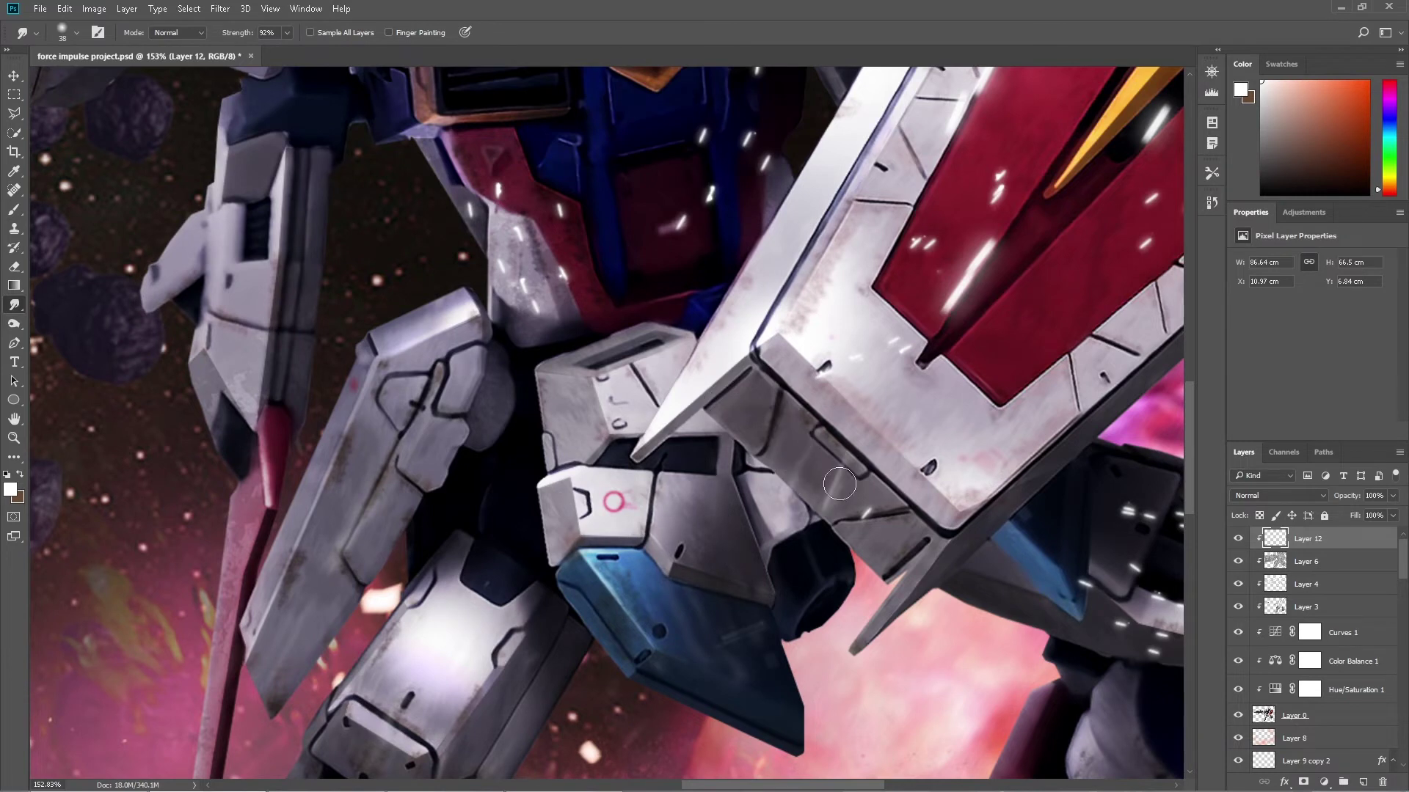
# Smudge the streaks on the shield edge, red panels, below the yellow cross and red armor
pyautogui.moveTo(891, 367); pyautogui.dragTo(969, 250)
pyautogui.scroll(4, 606, 466)
pyautogui.hscroll(5, 606, 467)
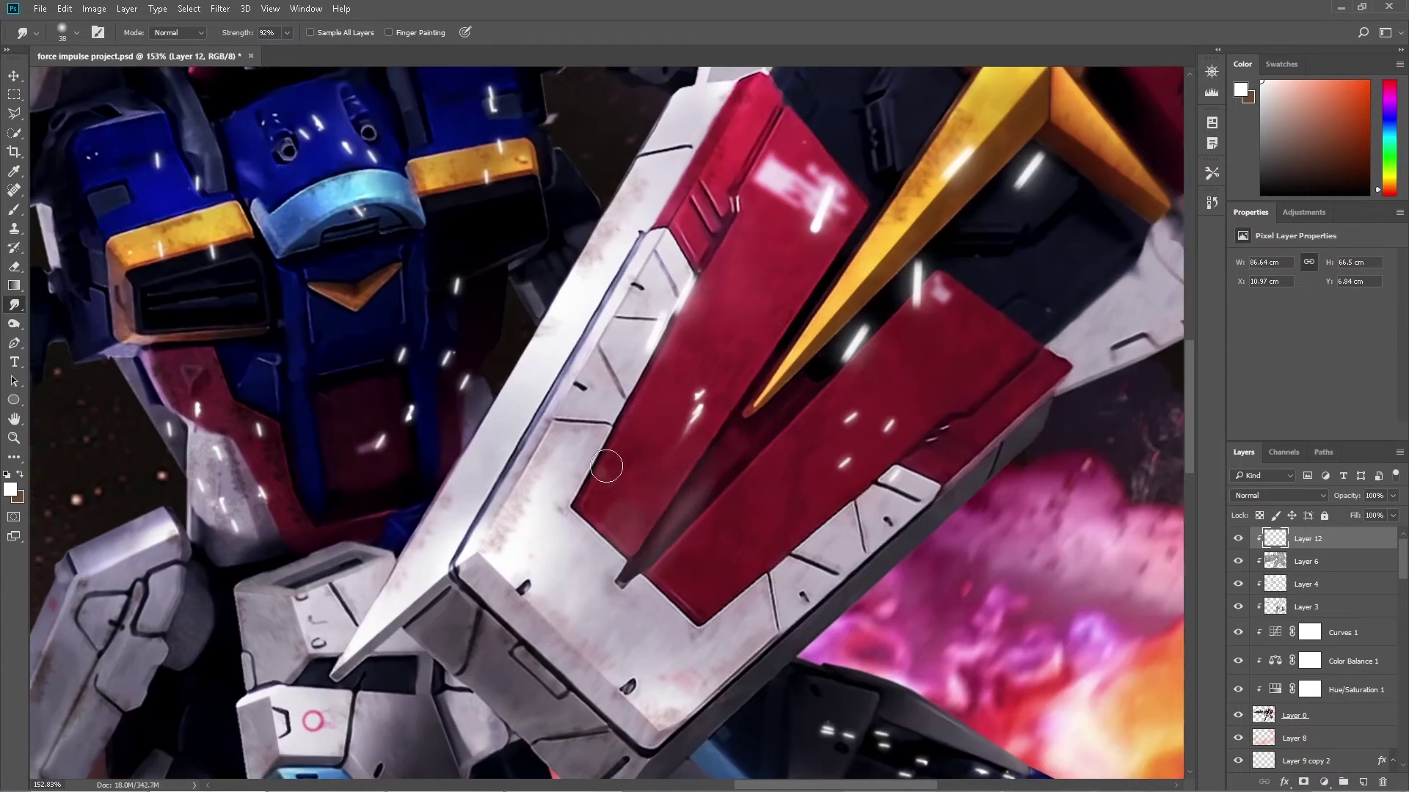
pyautogui.moveTo(606, 466)
pyautogui.mouseDown()
pyautogui.moveTo(893, 412)
pyautogui.moveTo(755, 450)
pyautogui.moveTo(937, 355)
pyautogui.moveTo(683, 365)
pyautogui.mouseUp()
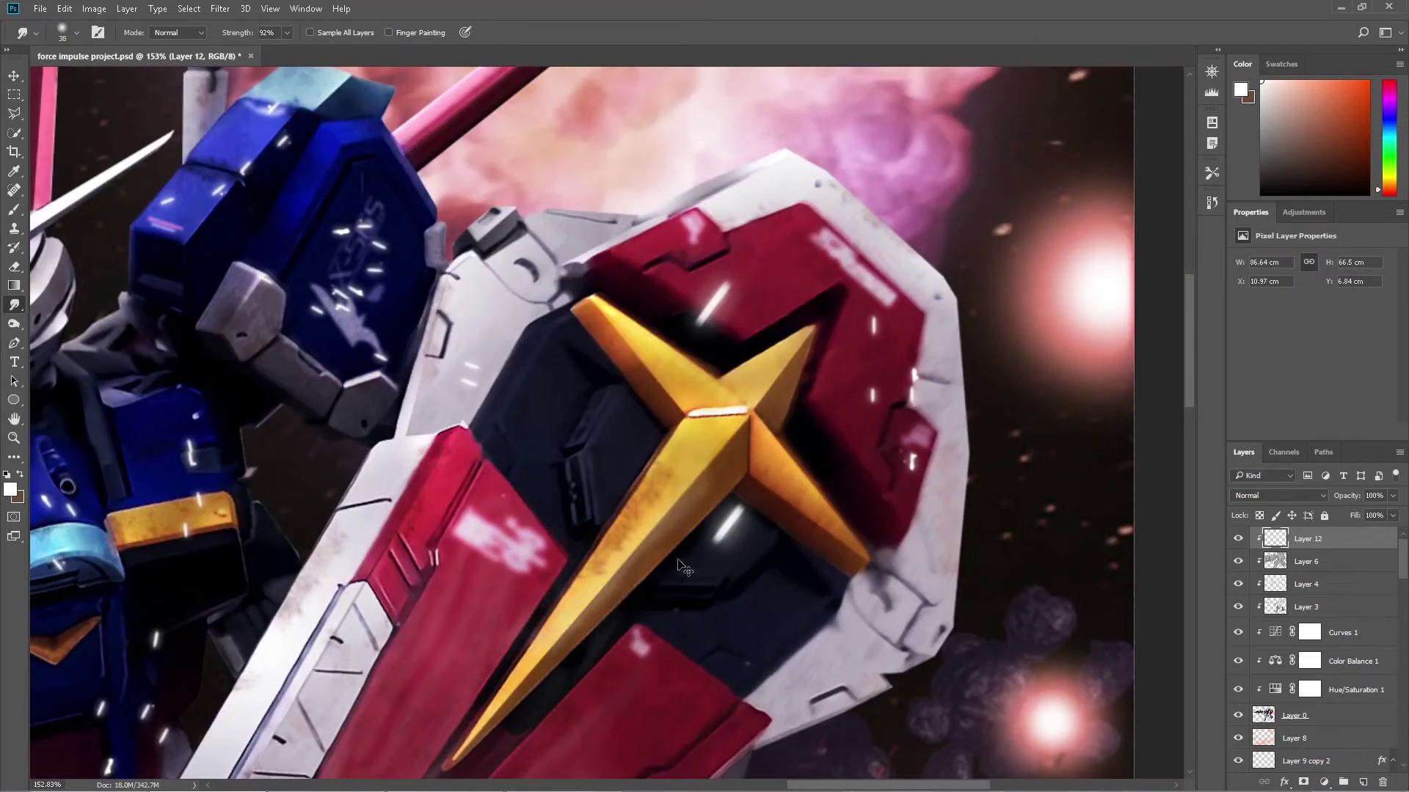
pyautogui.scroll(-3, 734, 363)
pyautogui.hscroll(-2, 735, 363)
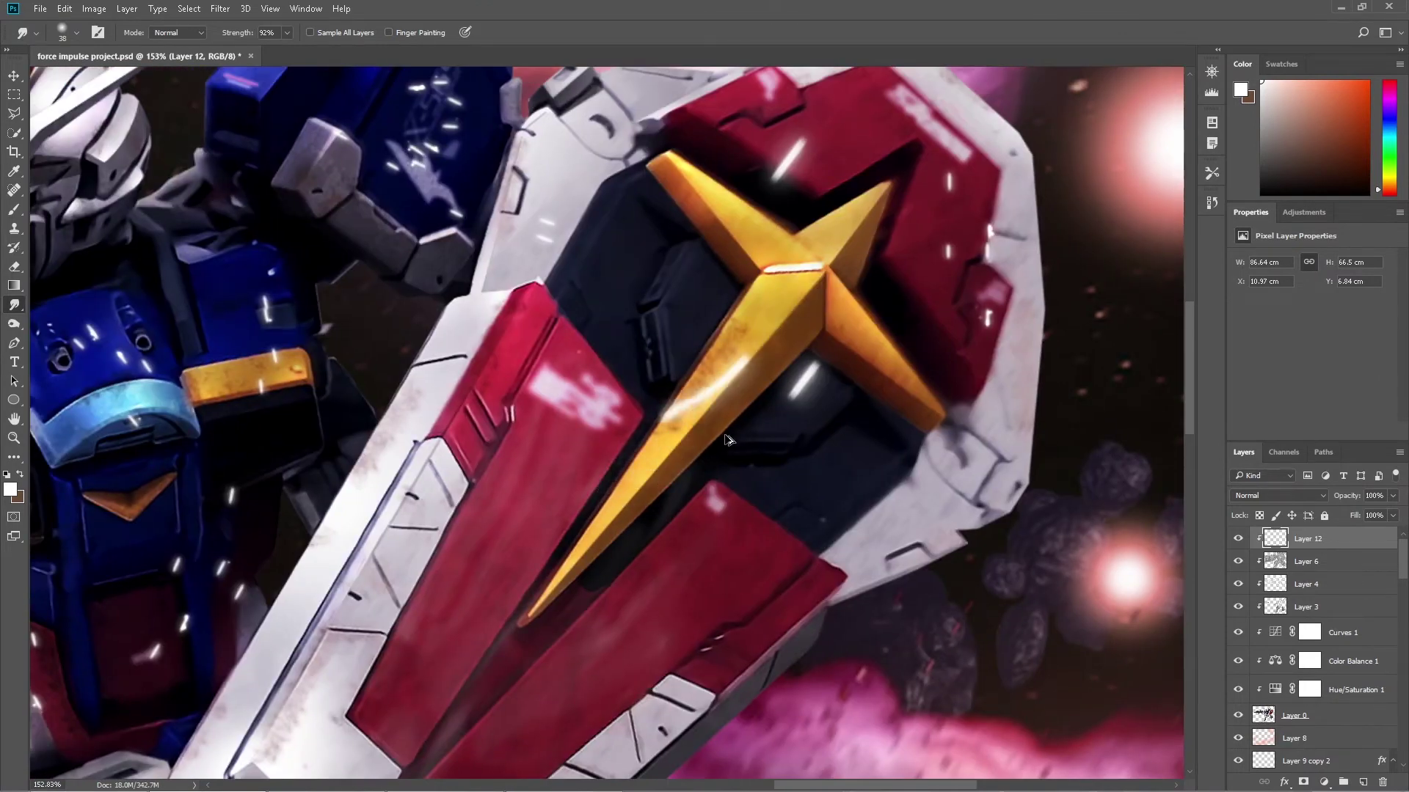
pyautogui.scroll(-3, 850, 434)
pyautogui.moveTo(850, 433); pyautogui.dragTo(868, 504)
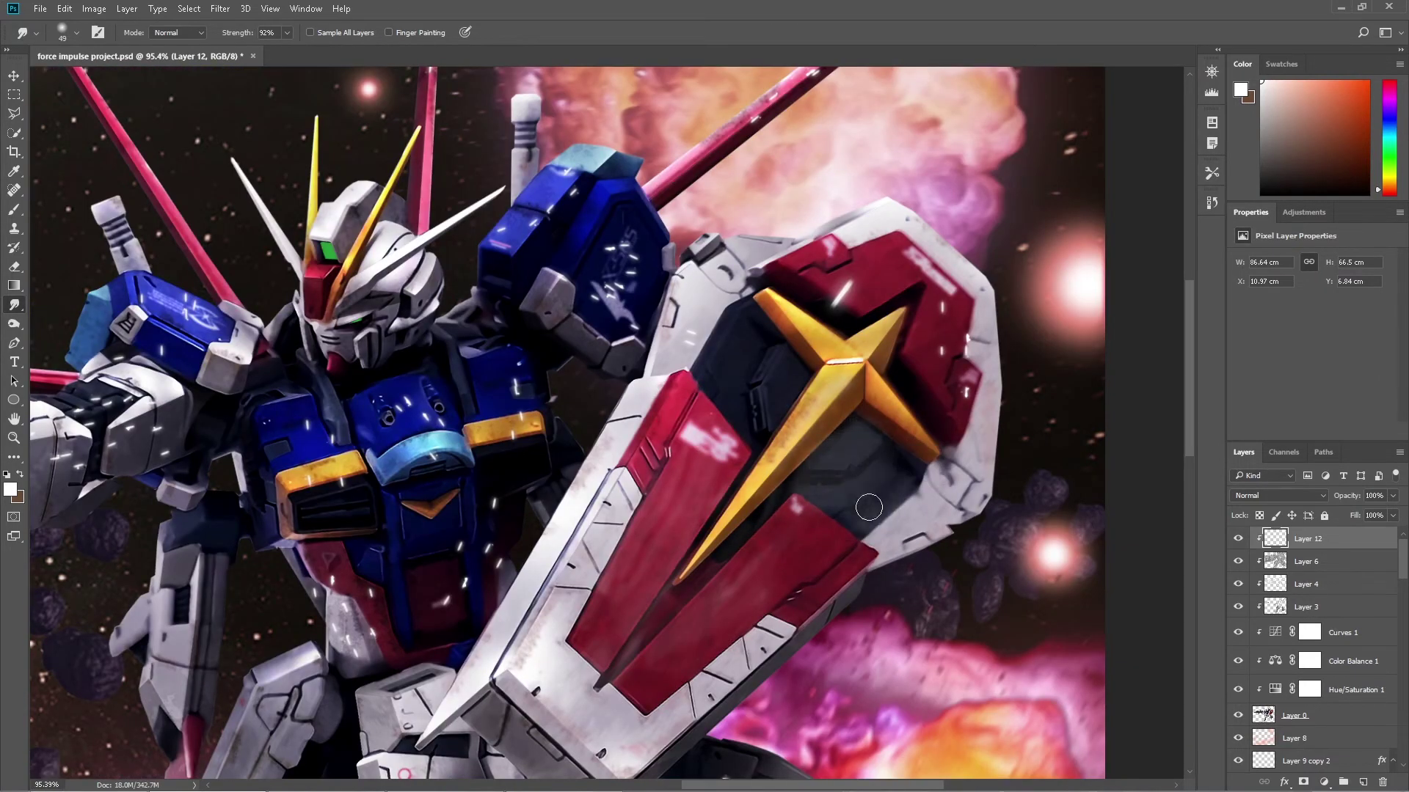
pyautogui.moveTo(840, 297); pyautogui.dragTo(863, 274)
pyautogui.scroll(5, 664, 392)
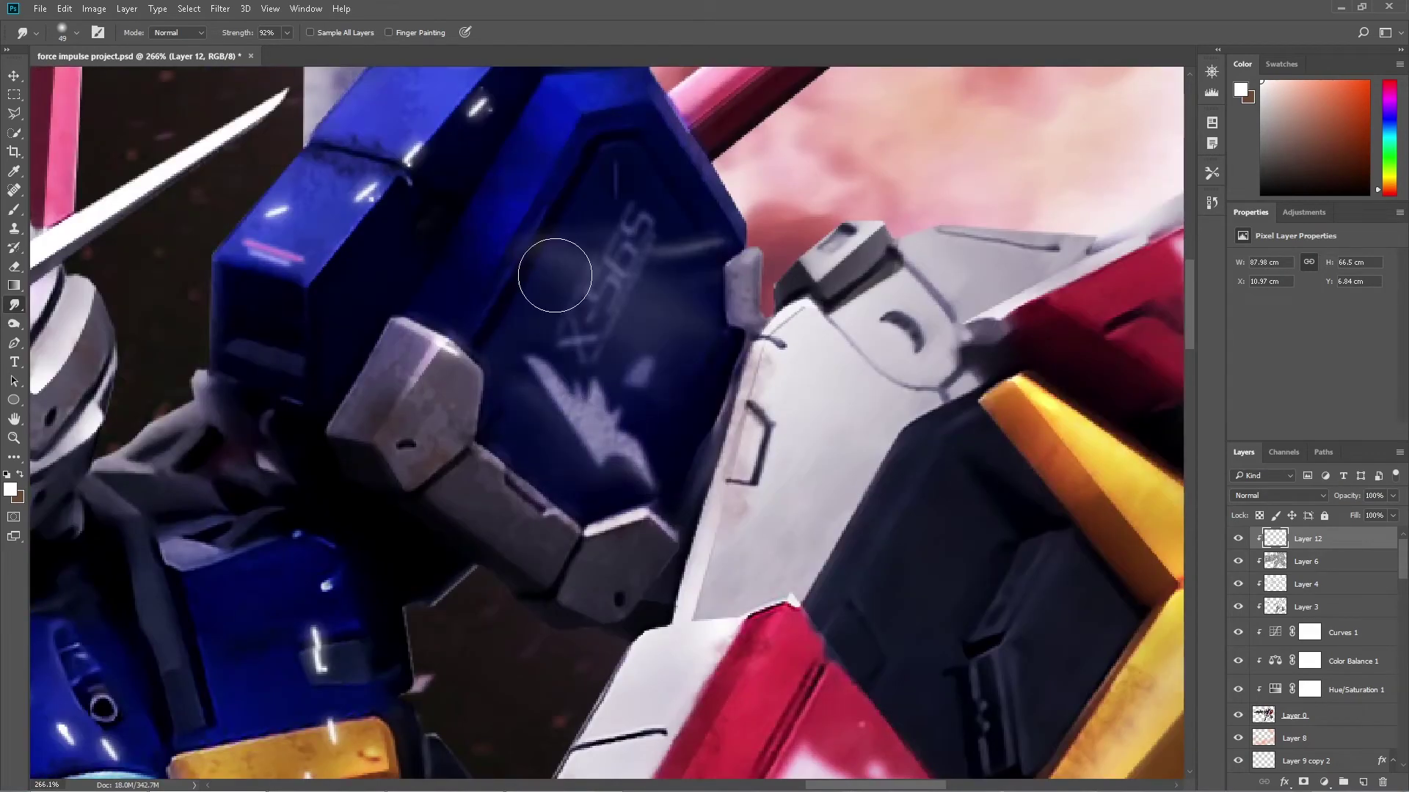
# Smudge the white streaks along the gun barrel and on the dark foot armor
pyautogui.moveTo(554, 274); pyautogui.dragTo(640, 217)
pyautogui.scroll(-4, 734, 399)
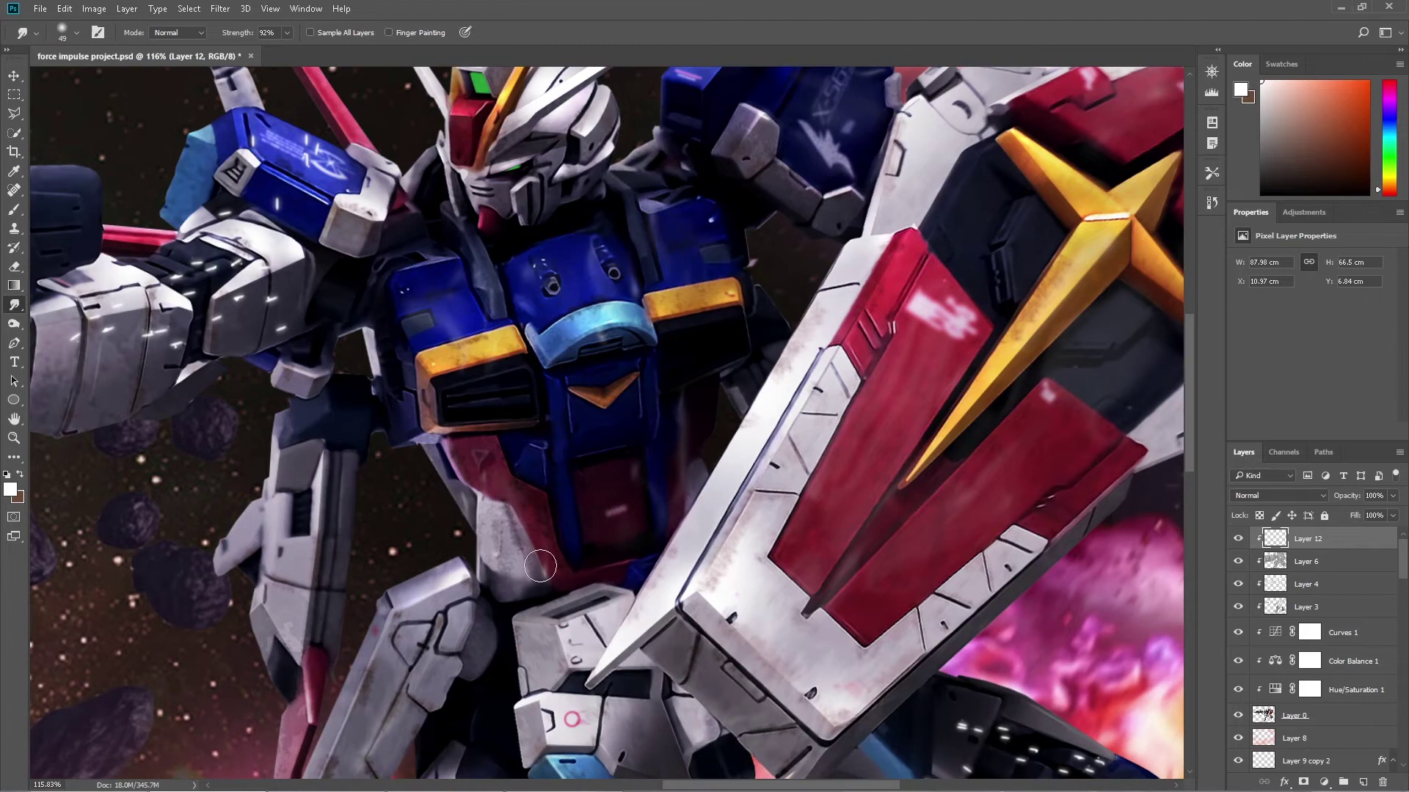
pyautogui.moveTo(244, 93); pyautogui.dragTo(537, 247)
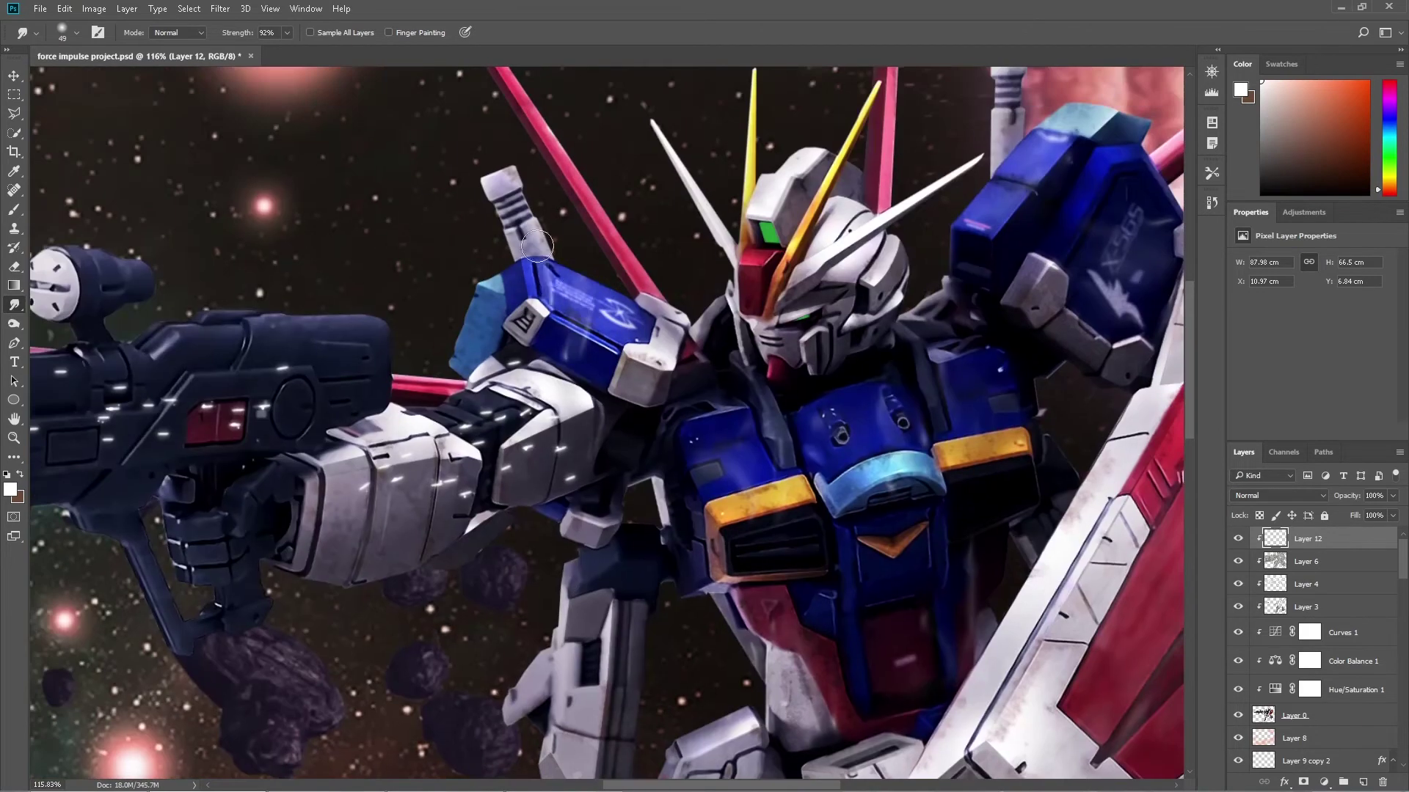
pyautogui.moveTo(385, 485); pyautogui.dragTo(885, 533)
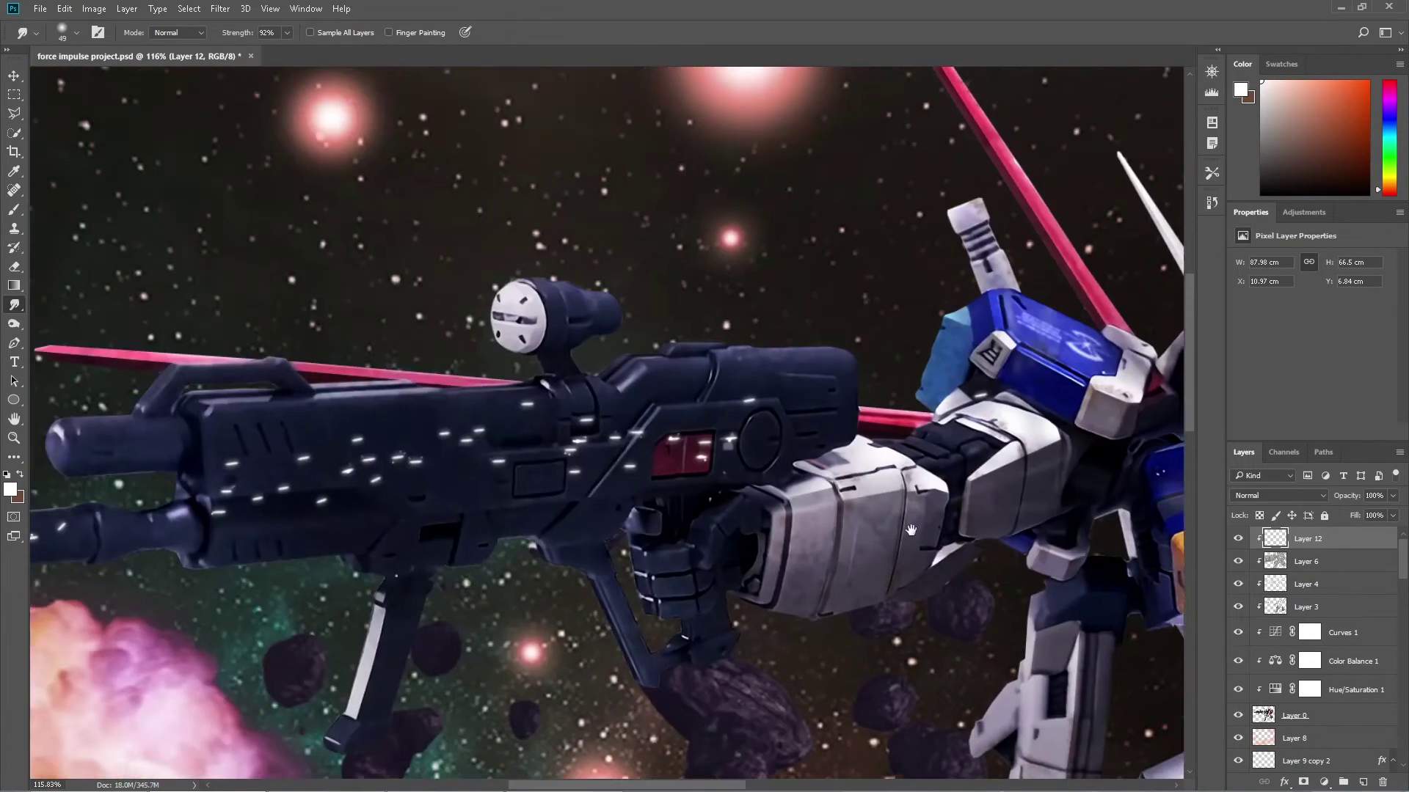
pyautogui.moveTo(387, 477); pyautogui.dragTo(242, 477)
pyautogui.moveTo(441, 471)
pyautogui.mouseDown()
pyautogui.moveTo(345, 480)
pyautogui.moveTo(558, 477)
pyautogui.moveTo(282, 476)
pyautogui.moveTo(461, 464)
pyautogui.mouseUp()
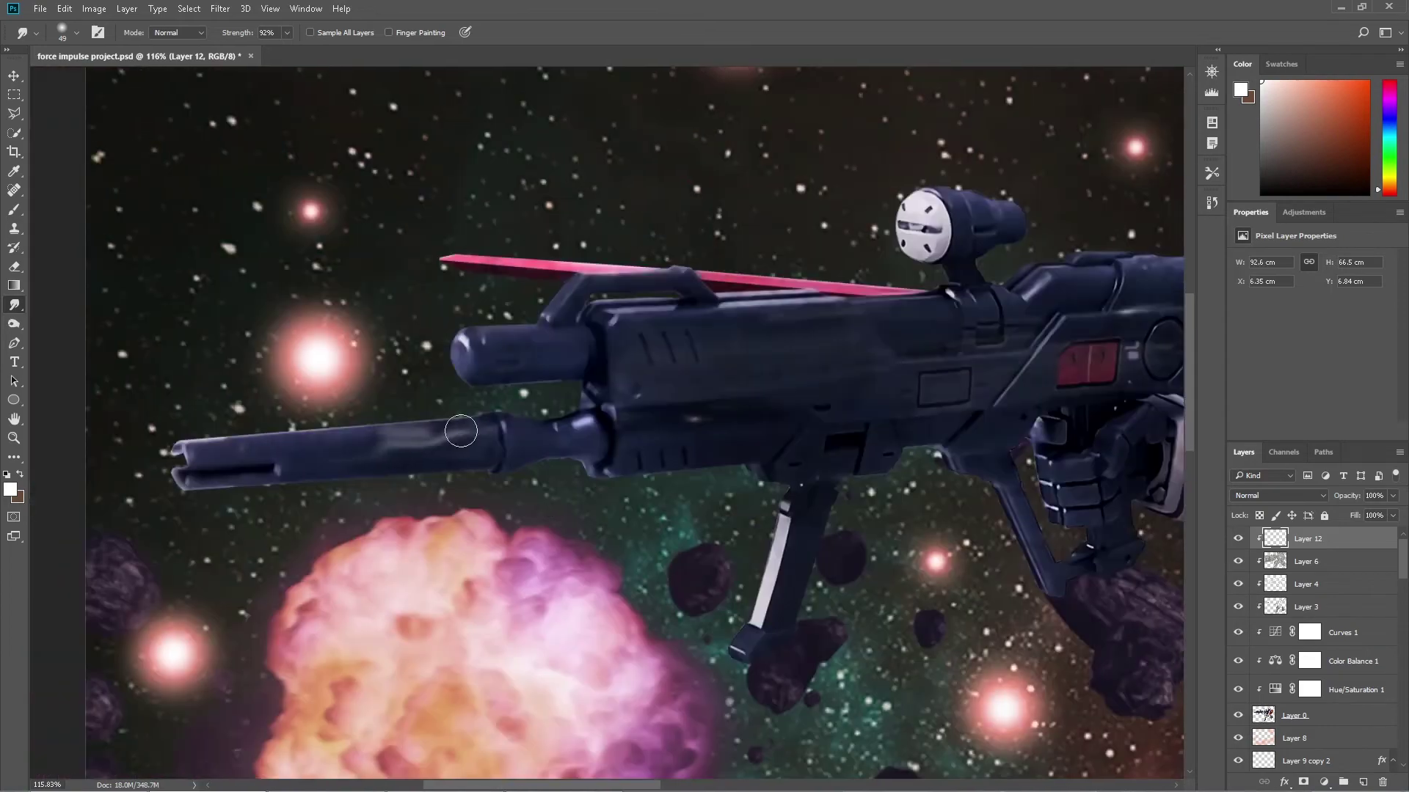
pyautogui.press('z')
pyautogui.press('r')
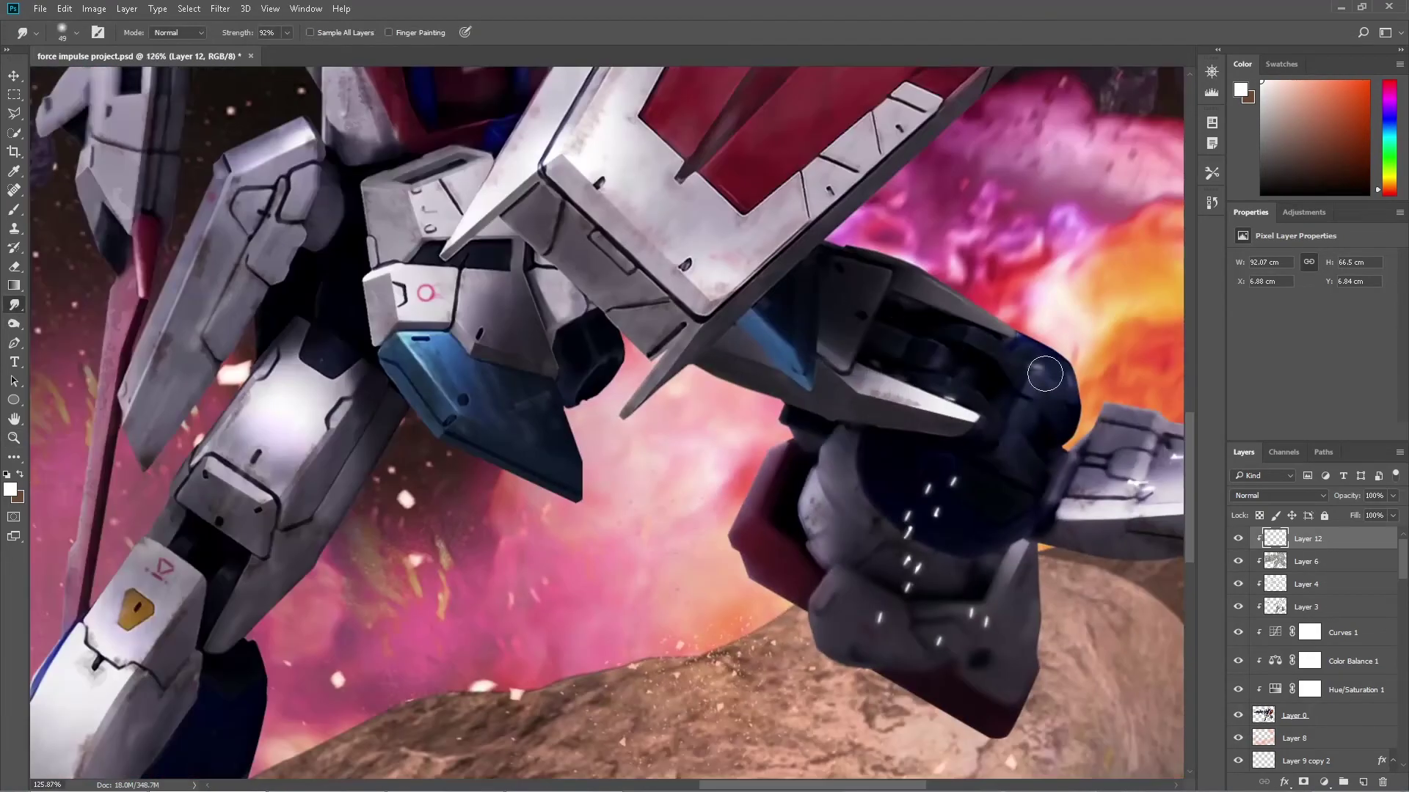
pyautogui.moveTo(910, 499); pyautogui.dragTo(917, 573)
pyautogui.moveTo(990, 543); pyautogui.dragTo(991, 660)
pyautogui.scroll(-3, 880, 518)
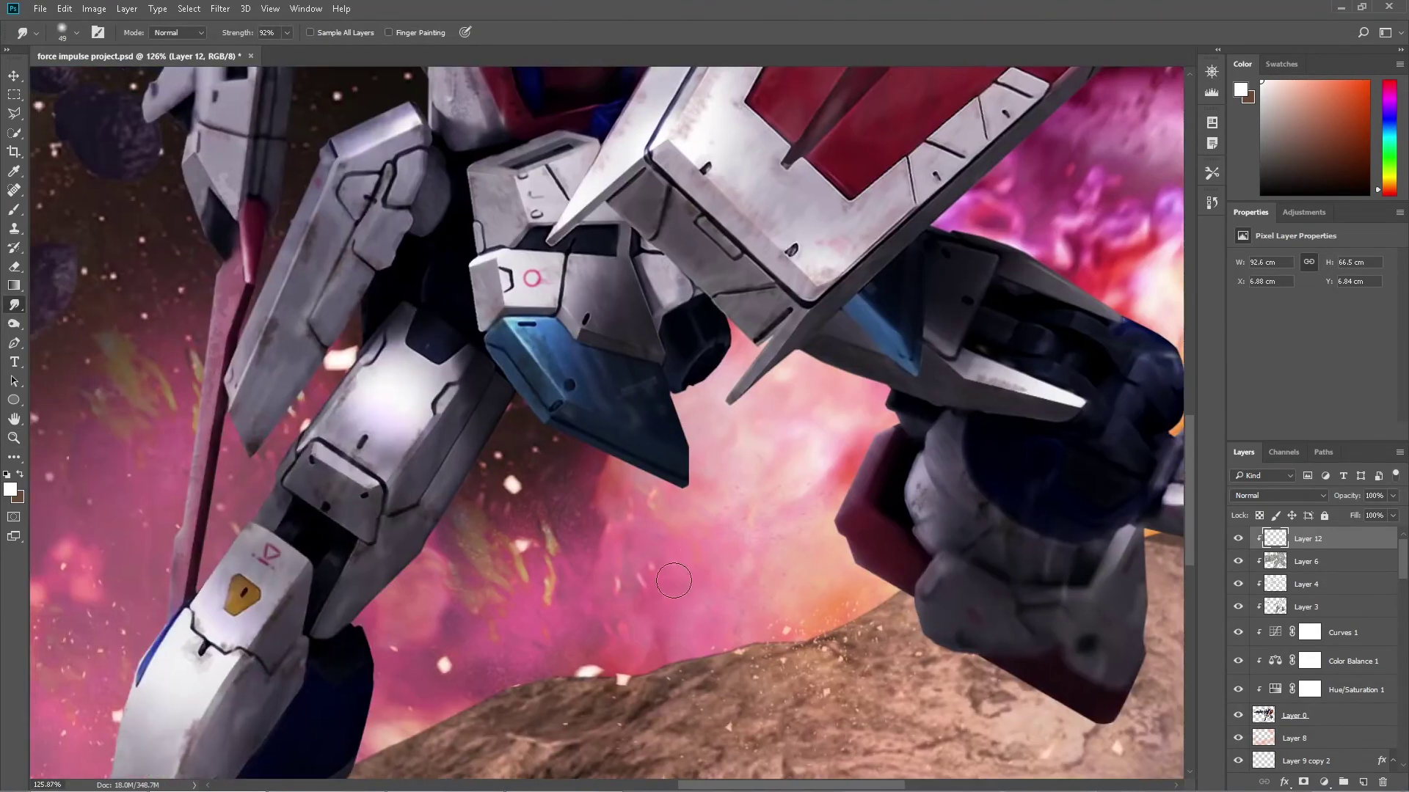
pyautogui.scroll(-3, 866, 469)
pyautogui.scroll(3, 852, 427)
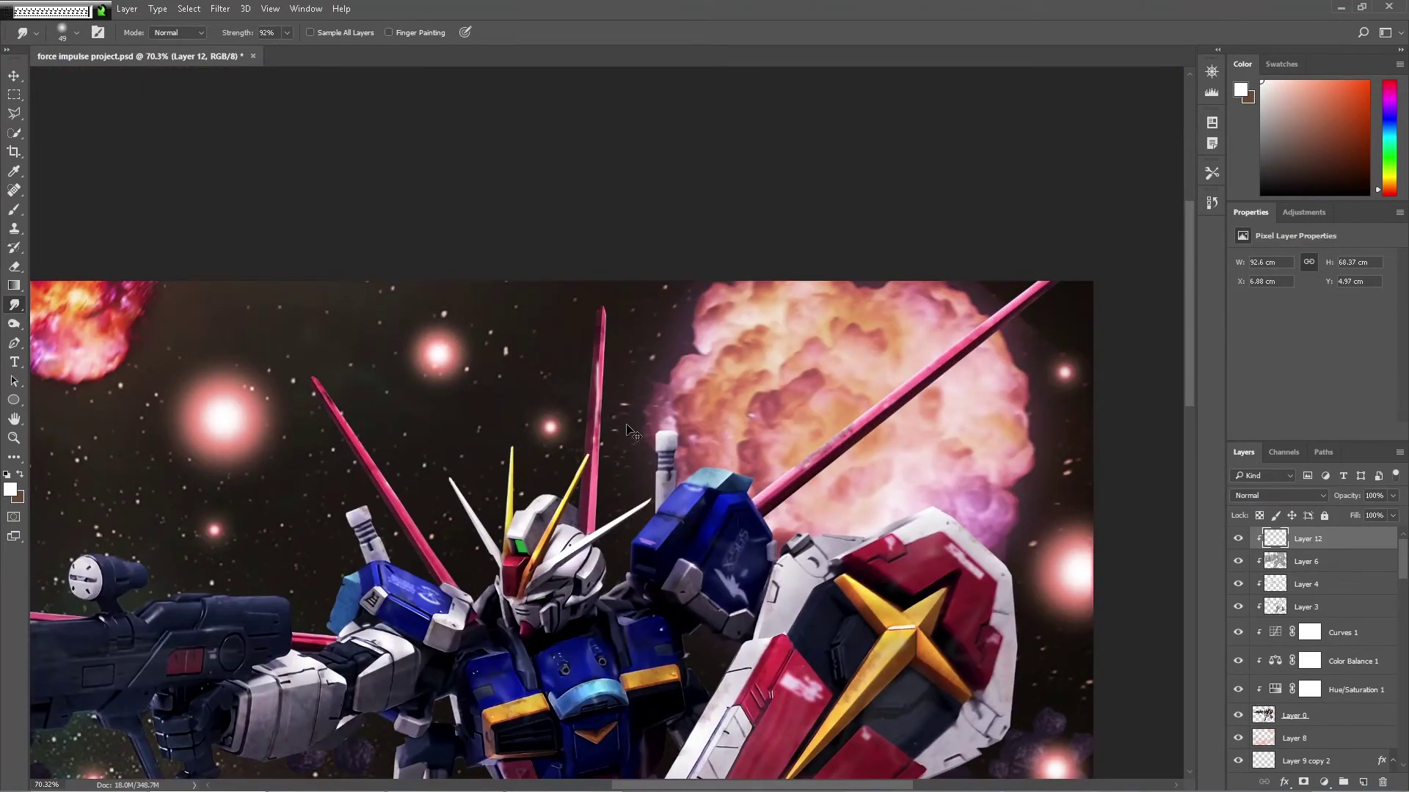
pyautogui.scroll(2, 569, 230)
pyautogui.scroll(-2, 734, 440)
pyautogui.scroll(-3, 795, 466)
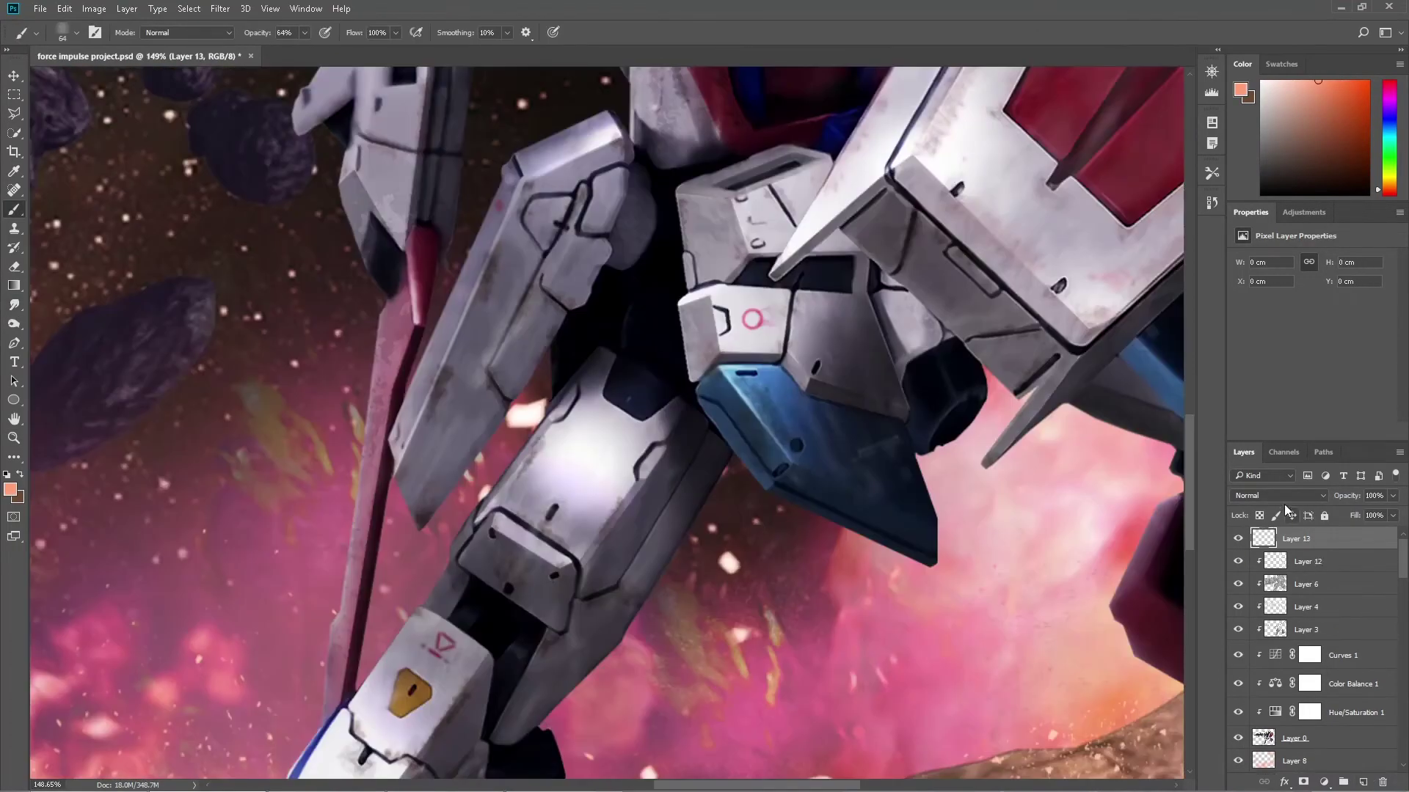
# Dab overlay highlights onto the leg and lower-leg armor
pyautogui.rightClick(1330, 547)
pyautogui.press('Escape')
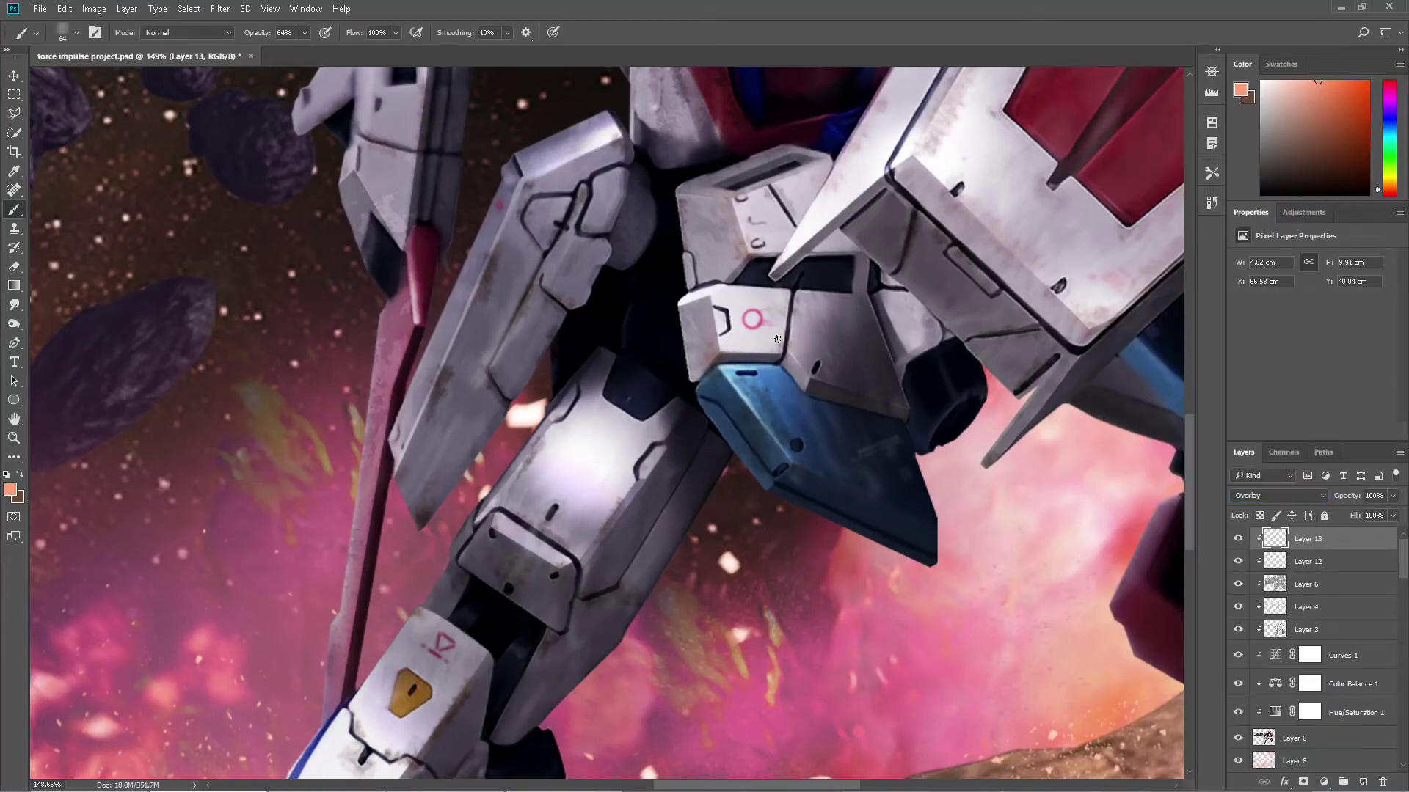
pyautogui.click(804, 453)
pyautogui.scroll(-3, 680, 439)
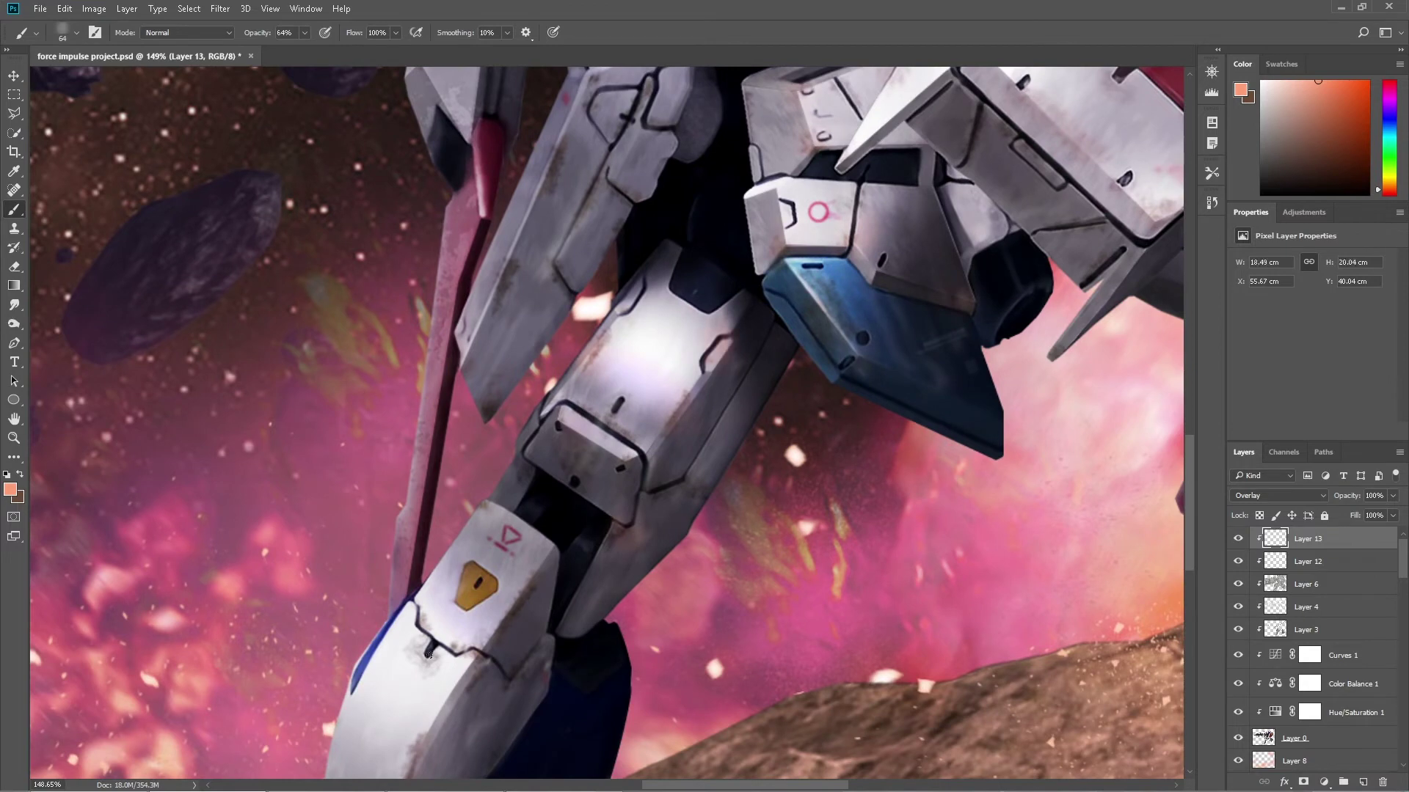
pyautogui.click(475, 660)
pyautogui.scroll(-5, 470, 653)
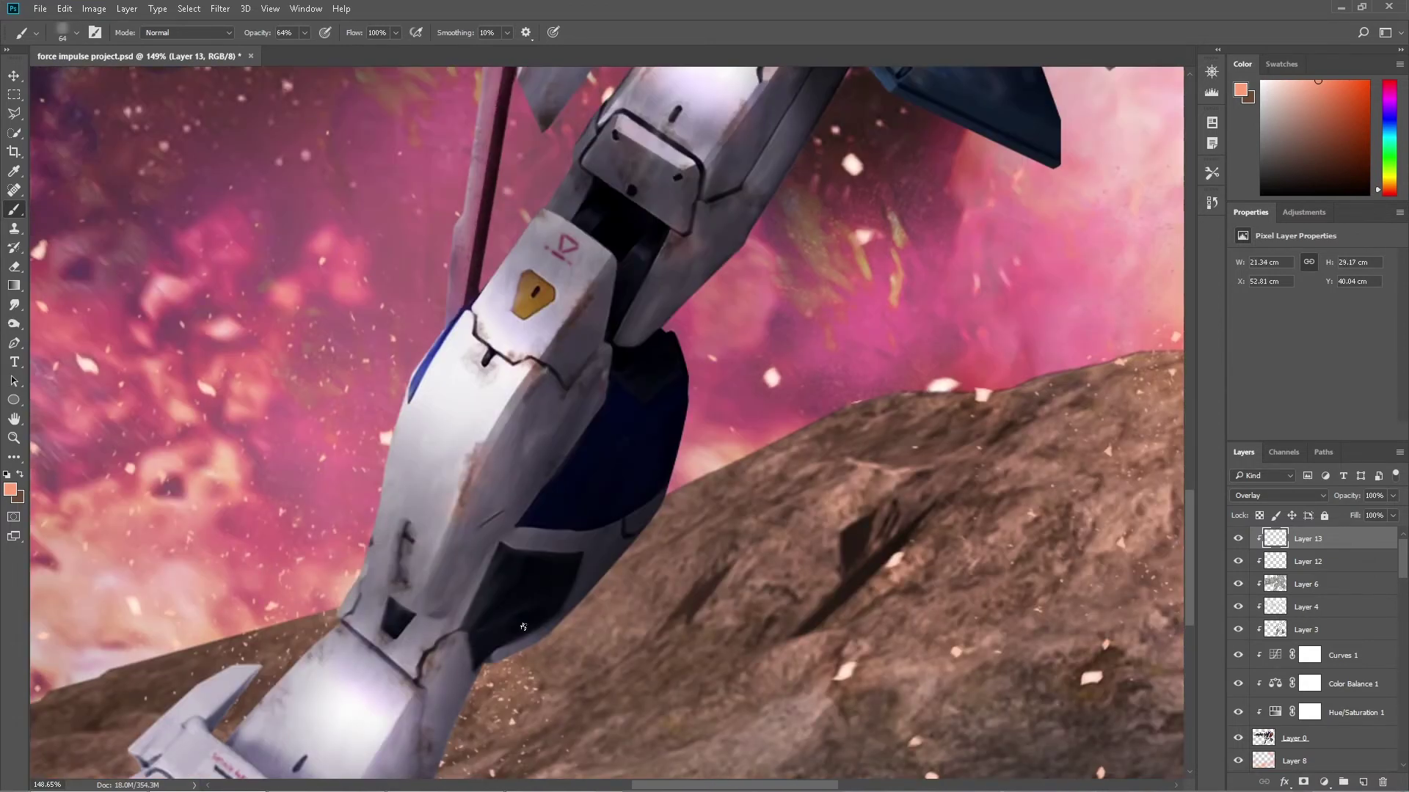
pyautogui.click(523, 627)
pyautogui.scroll(5, 514, 441)
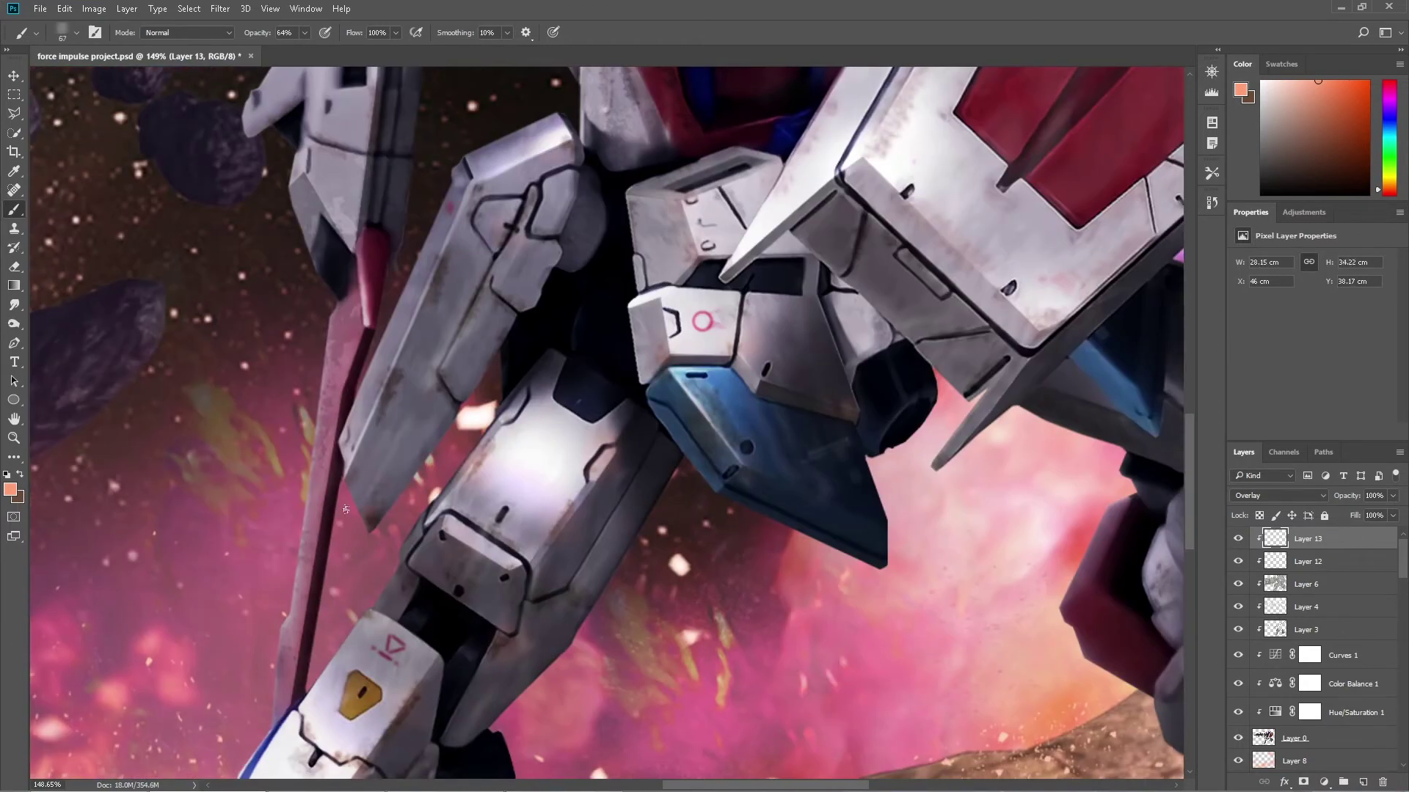
pyautogui.click(956, 528)
pyautogui.scroll(-3, 956, 529)
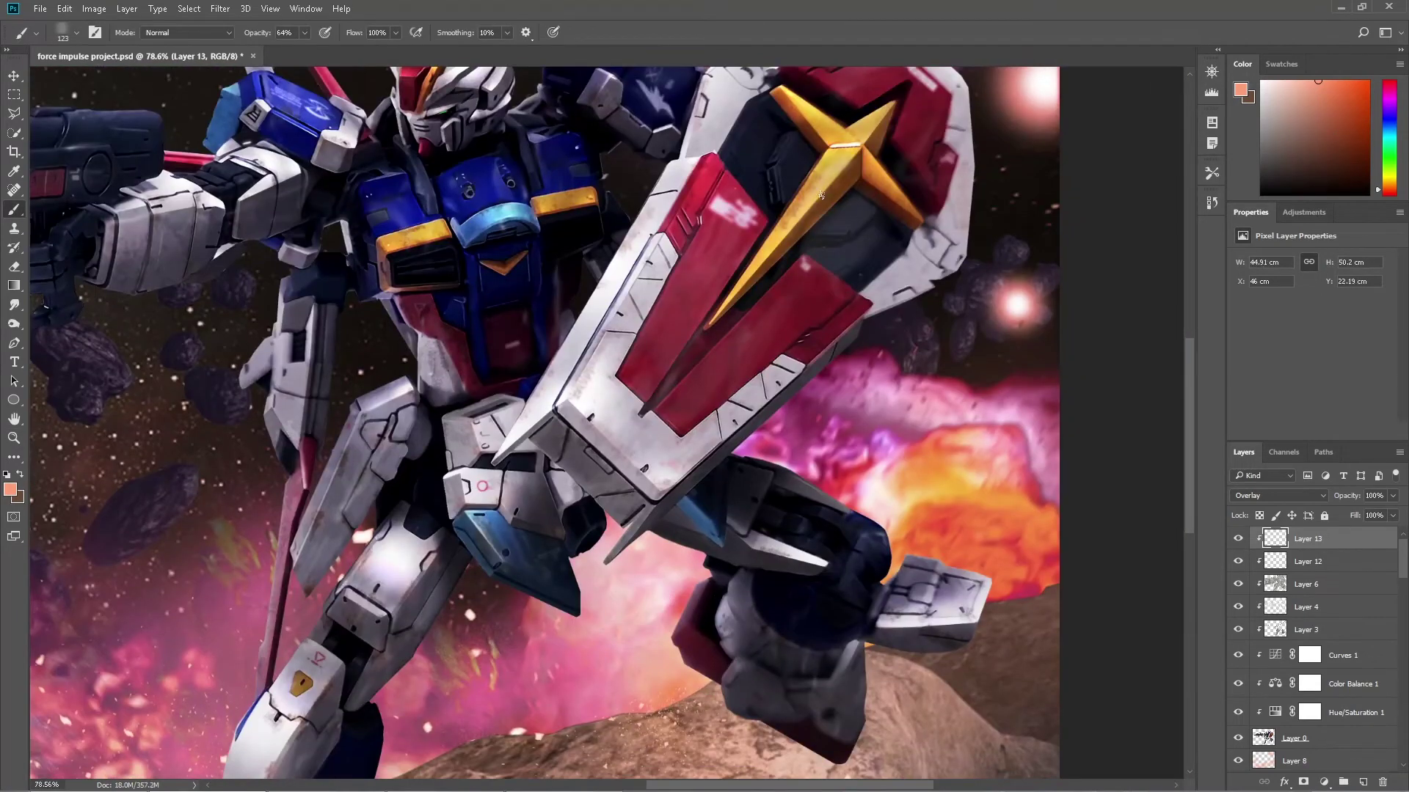
# Add highlight dabs on the shield, upper body and gun, then compare with Layer 13 toggled
pyautogui.scroll(3, 606, 515)
pyautogui.hscroll(2, 661, 367)
pyautogui.click(732, 264)
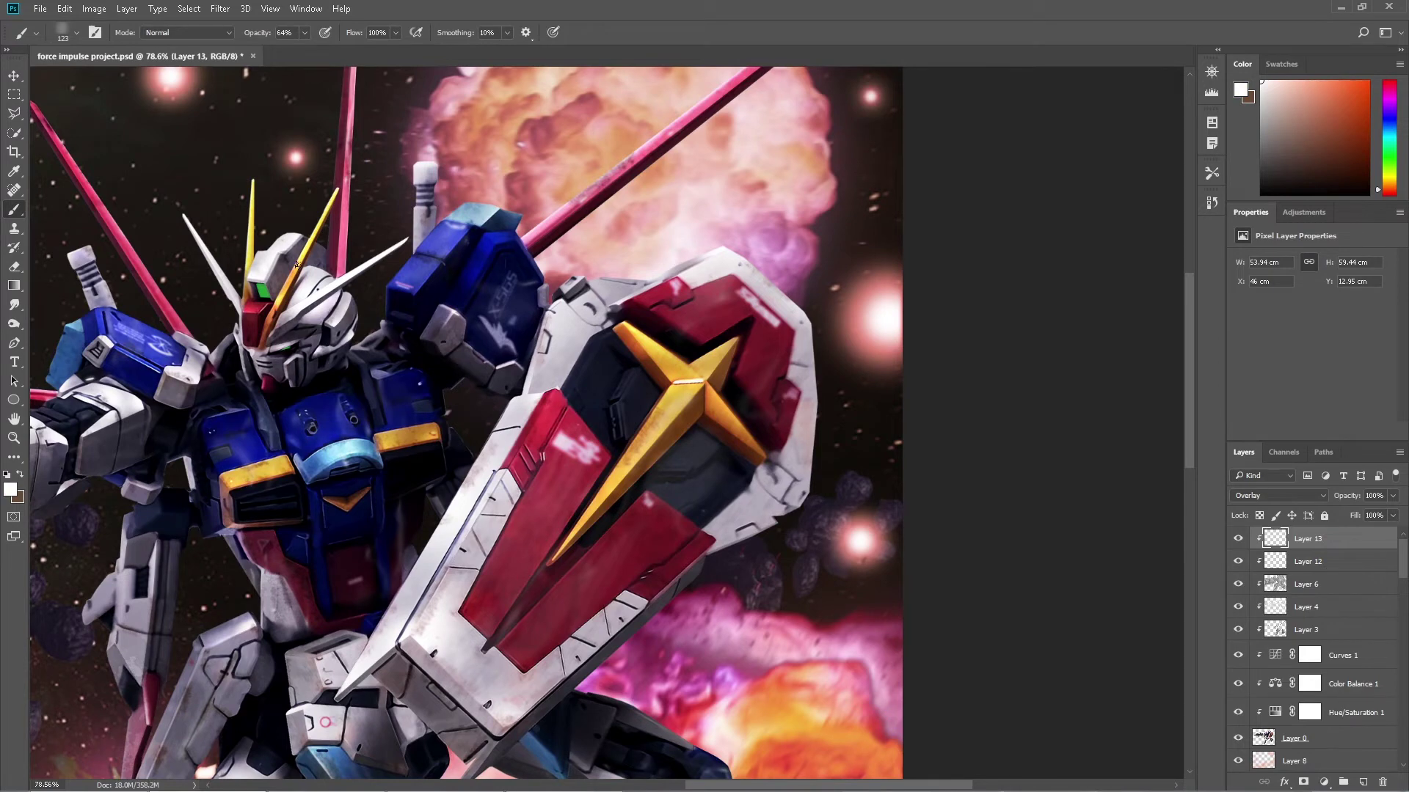
pyautogui.click(250, 219)
pyautogui.scroll(-2, 351, 614)
pyautogui.hscroll(-2, 351, 614)
pyautogui.scroll(-1, 350, 614)
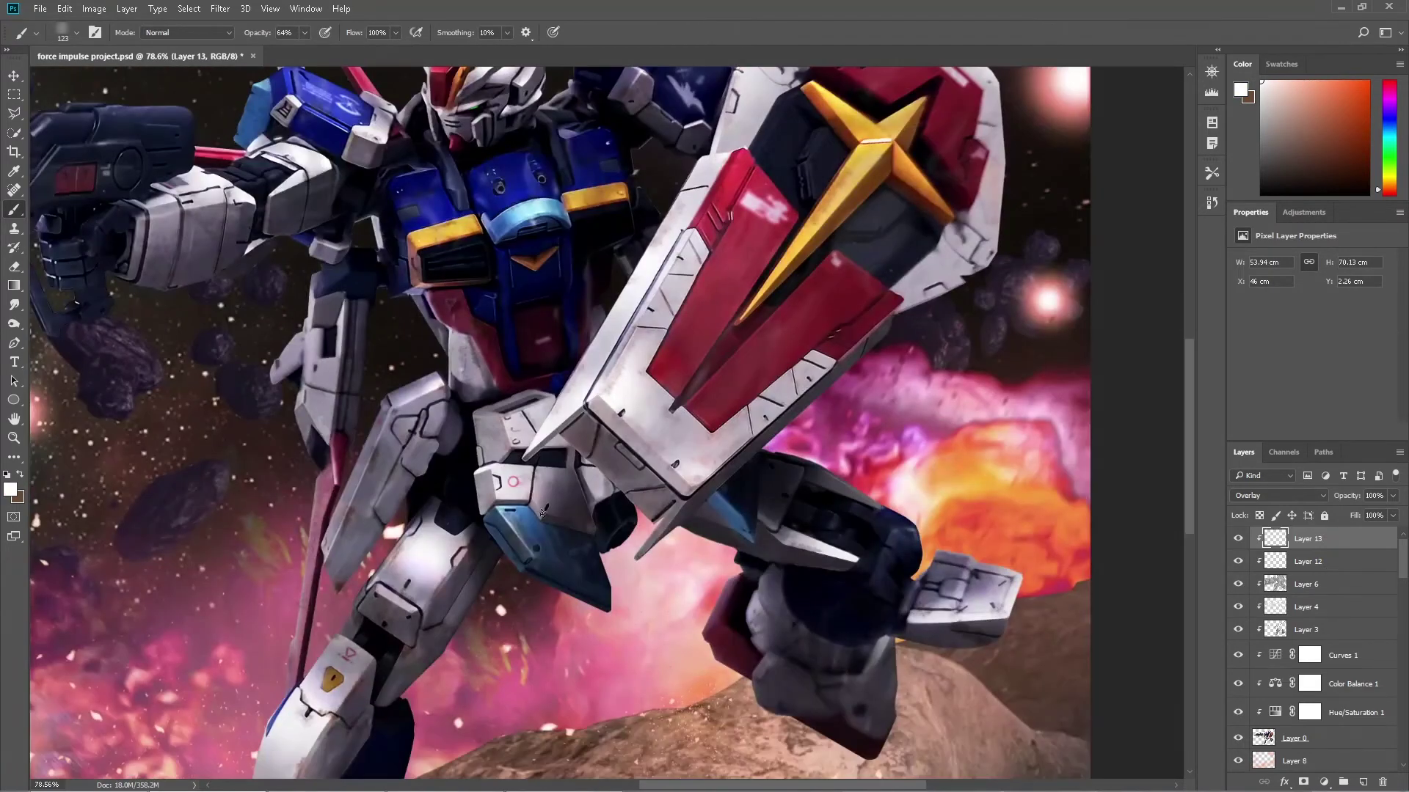
pyautogui.scroll(2, 823, 566)
pyautogui.hscroll(1, 823, 565)
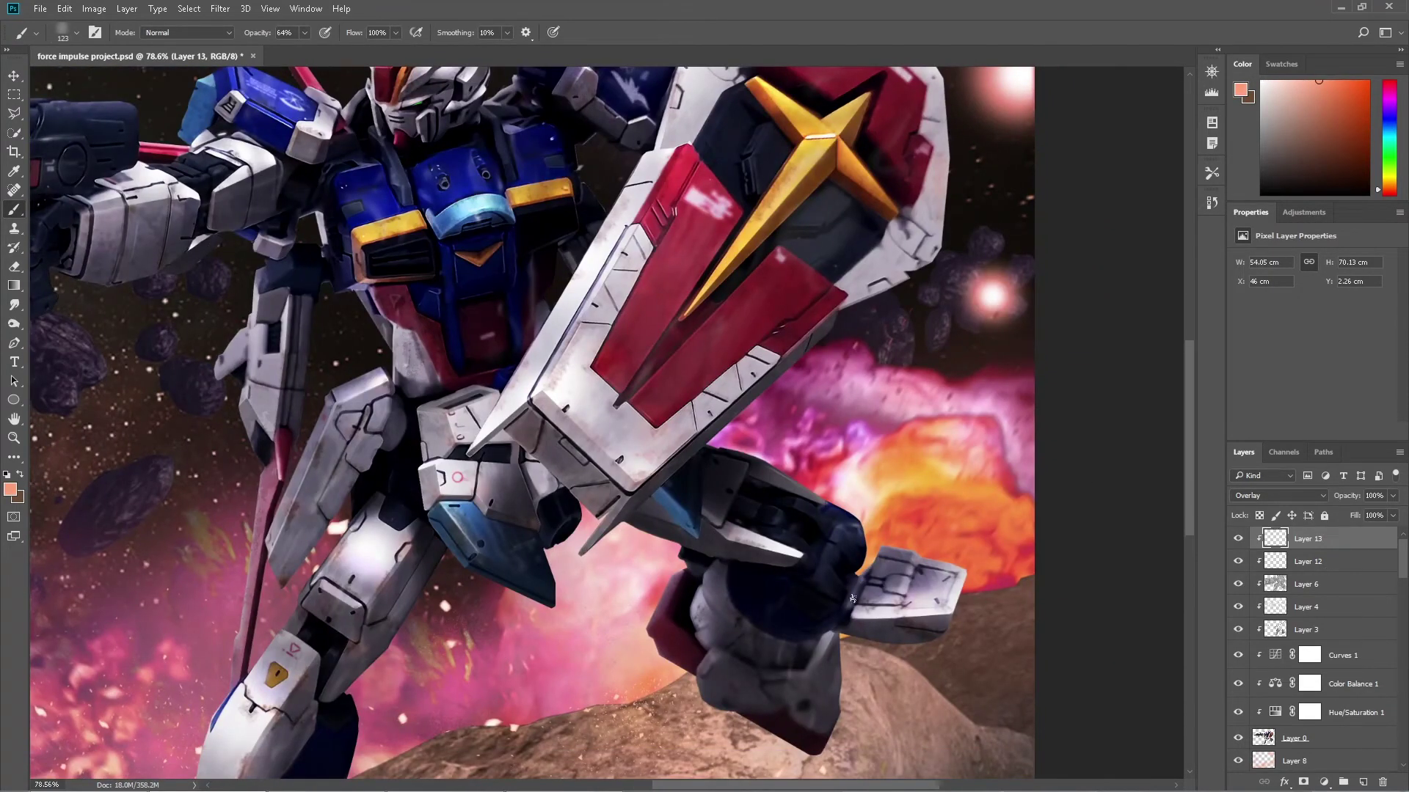
pyautogui.hscroll(-3, 852, 636)
pyautogui.scroll(2, 728, 448)
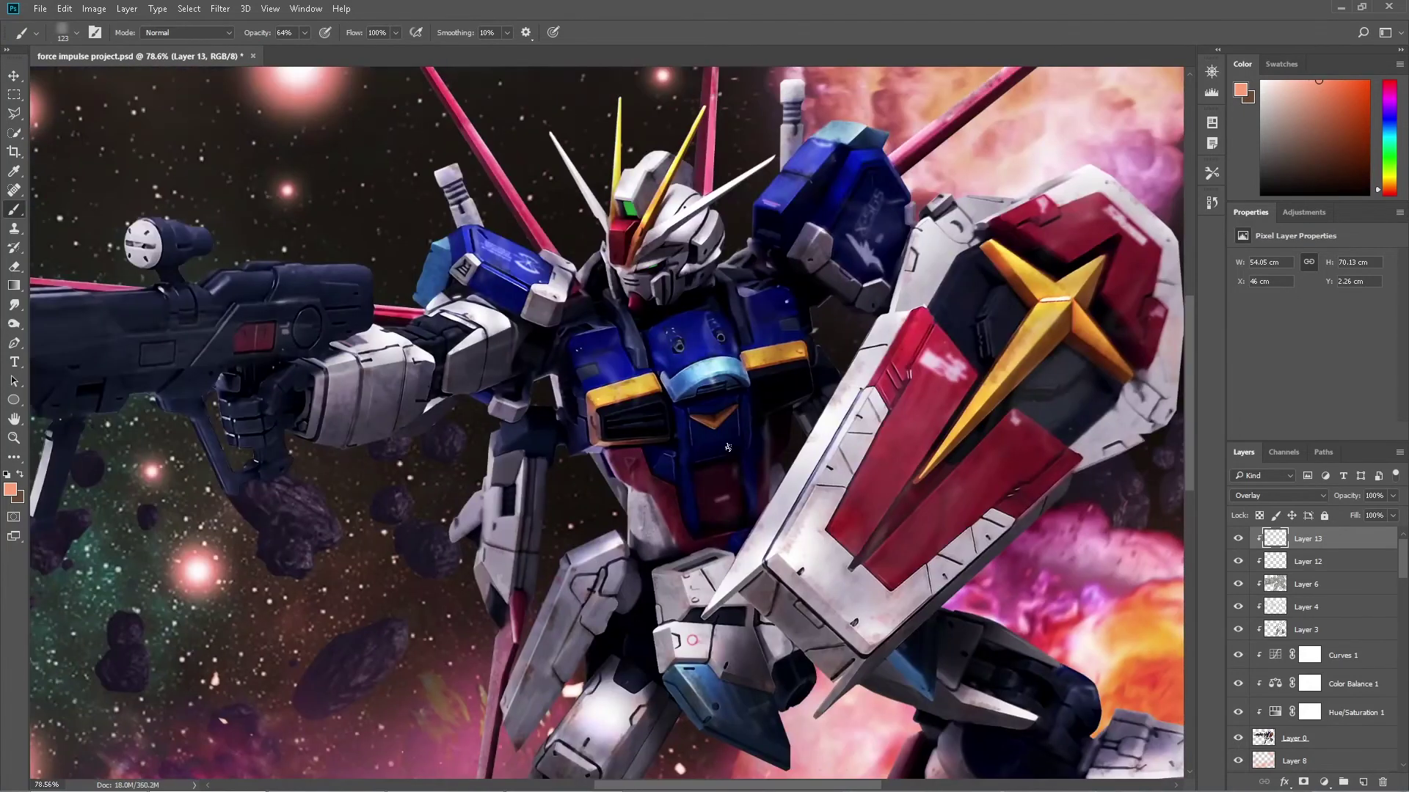
pyautogui.hscroll(-3, 397, 390)
pyautogui.click(397, 389)
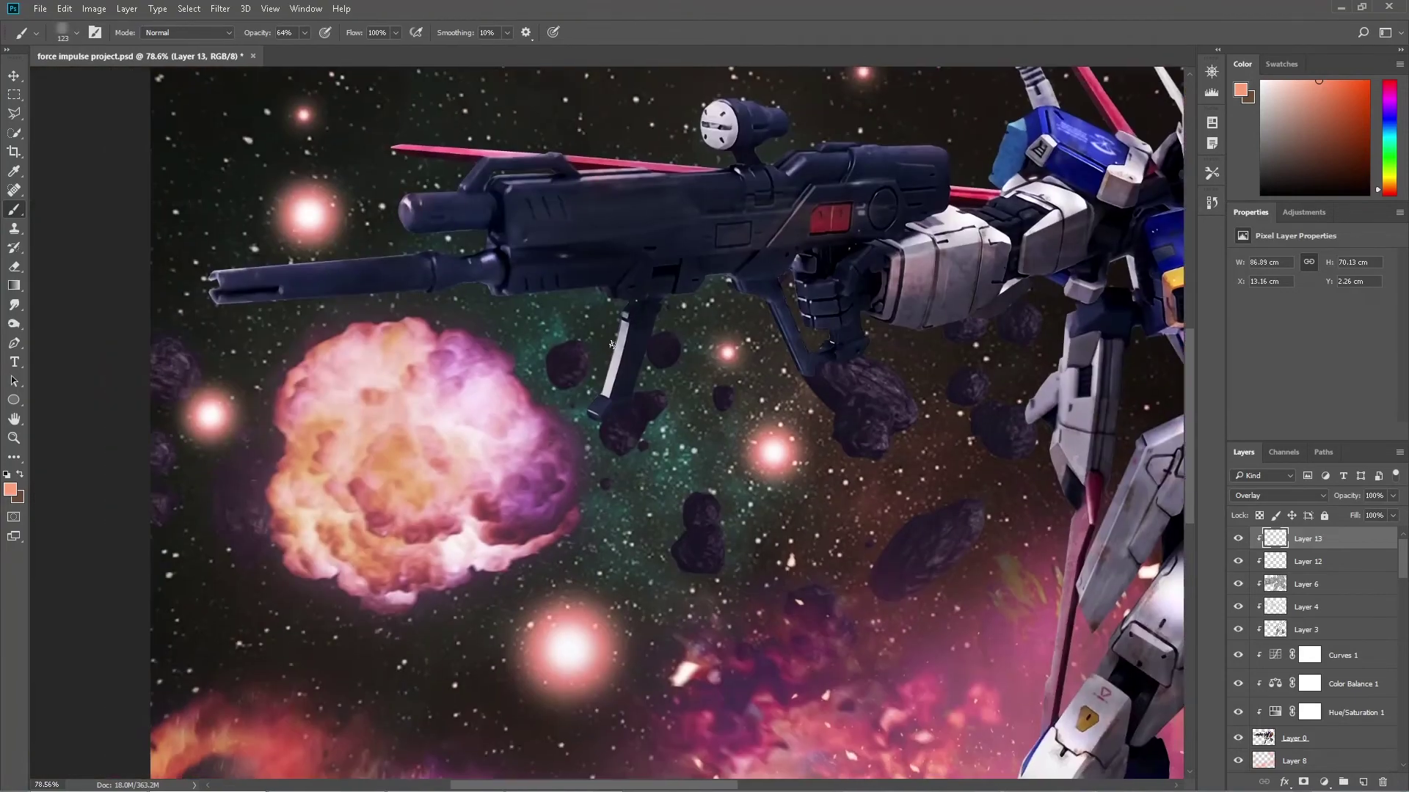
pyautogui.moveTo(321, 569); pyautogui.dragTo(530, 268)
pyautogui.click(531, 268)
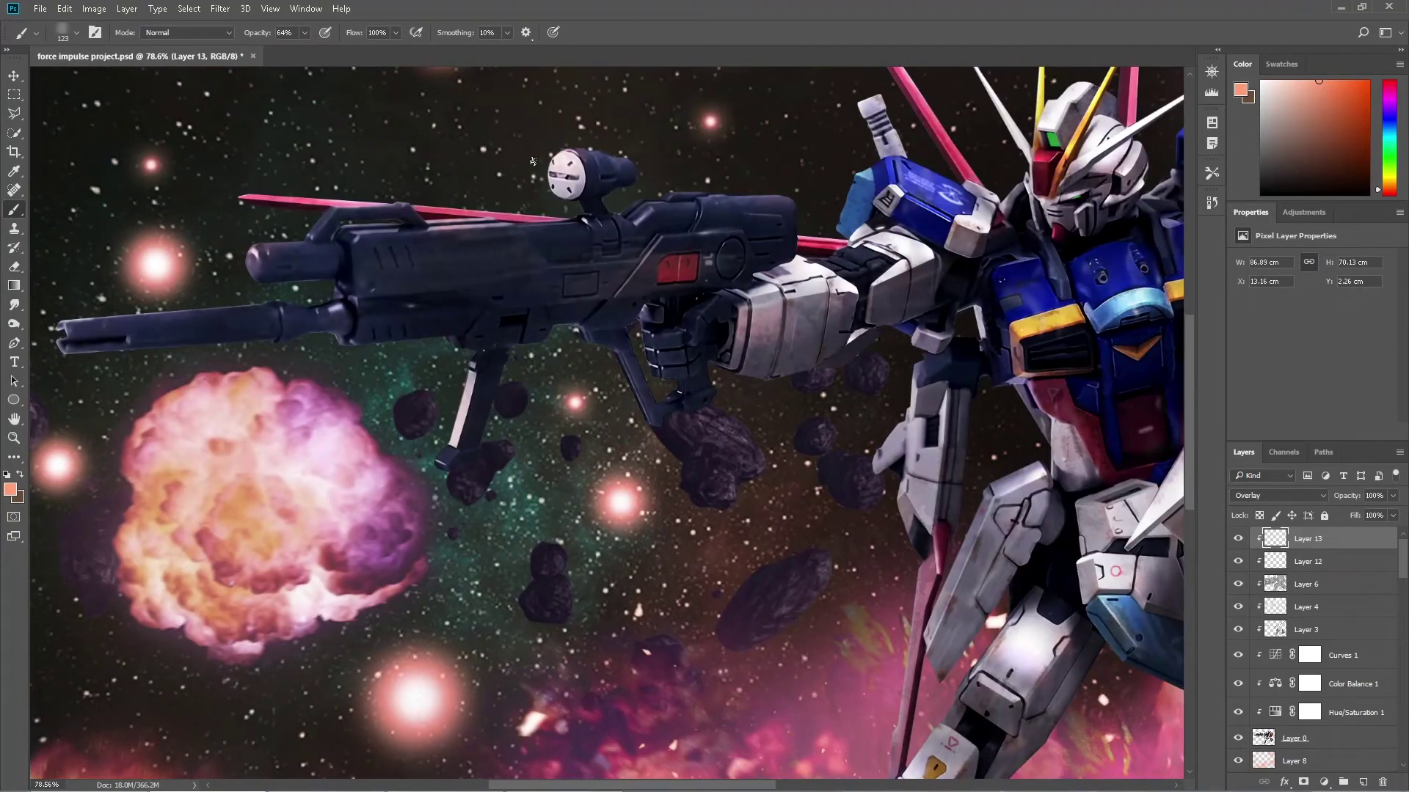
pyautogui.hscroll(2, 532, 160)
pyautogui.hscroll(3, 801, 280)
pyautogui.scroll(4, 802, 280)
pyautogui.scroll(-4, 739, 544)
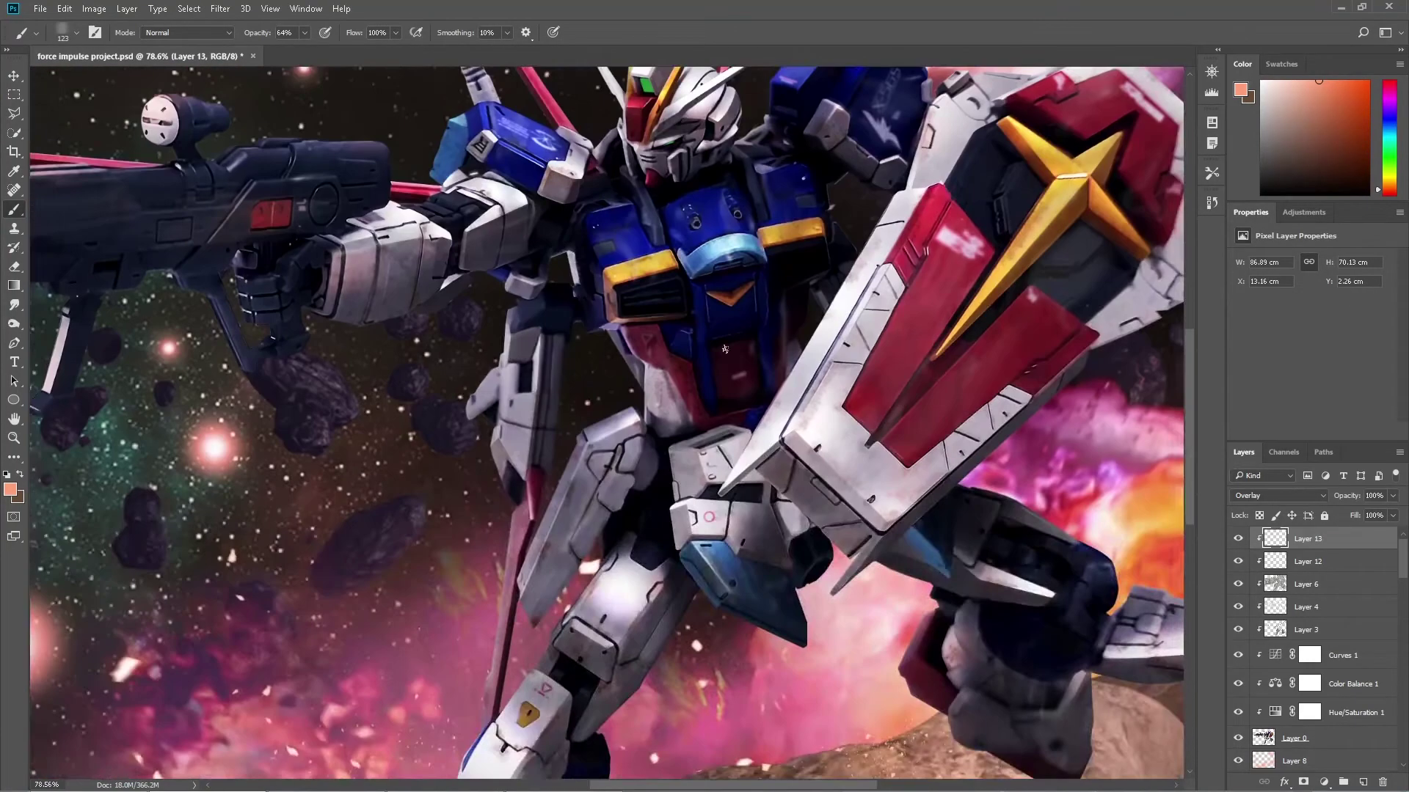
pyautogui.scroll(-2, 740, 565)
pyautogui.hotkey('ctrl', '0')
pyautogui.click(1239, 541)
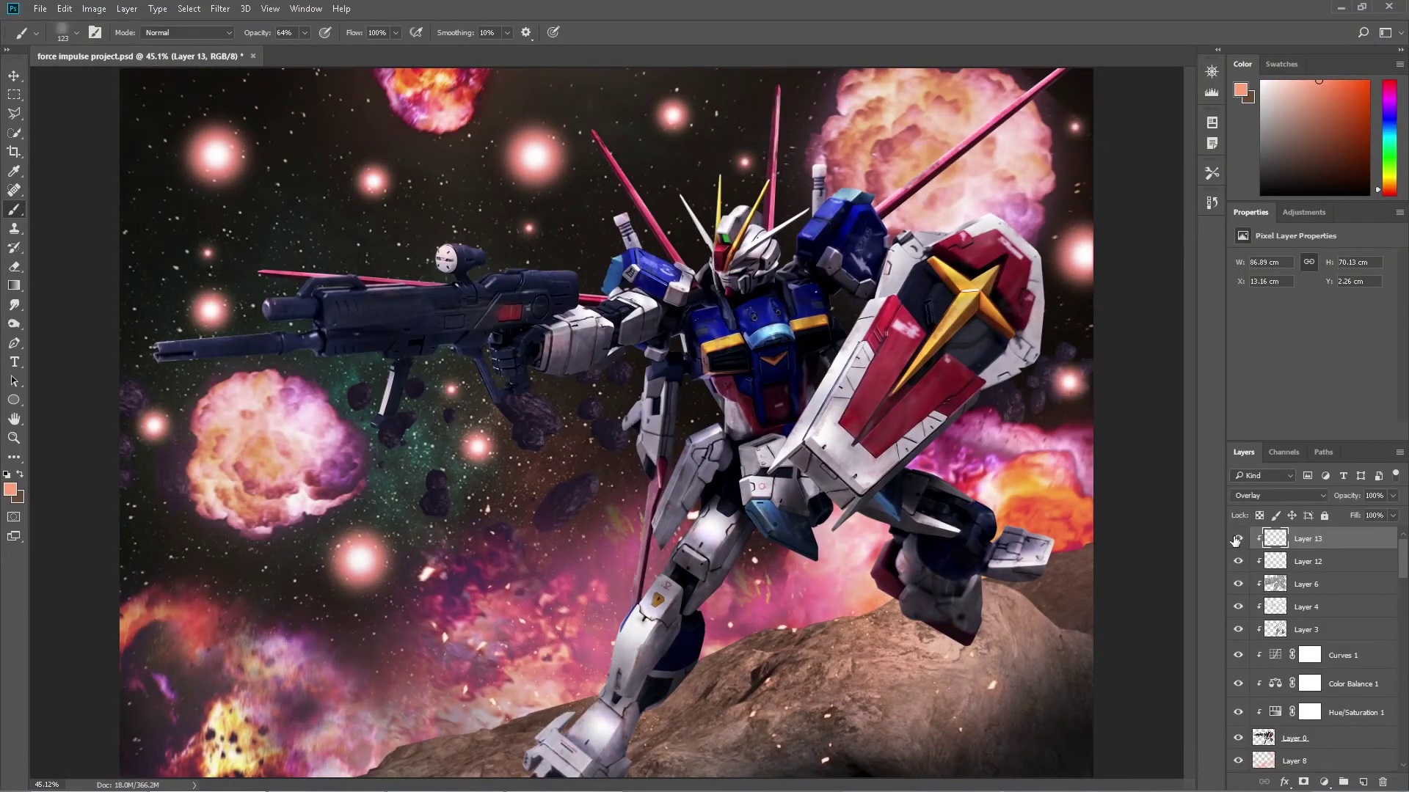
# Clip Layer 14 to the layer below and darken the star glows at left and upper right
pyautogui.rightClick(1314, 581)
pyautogui.click(1168, 391)
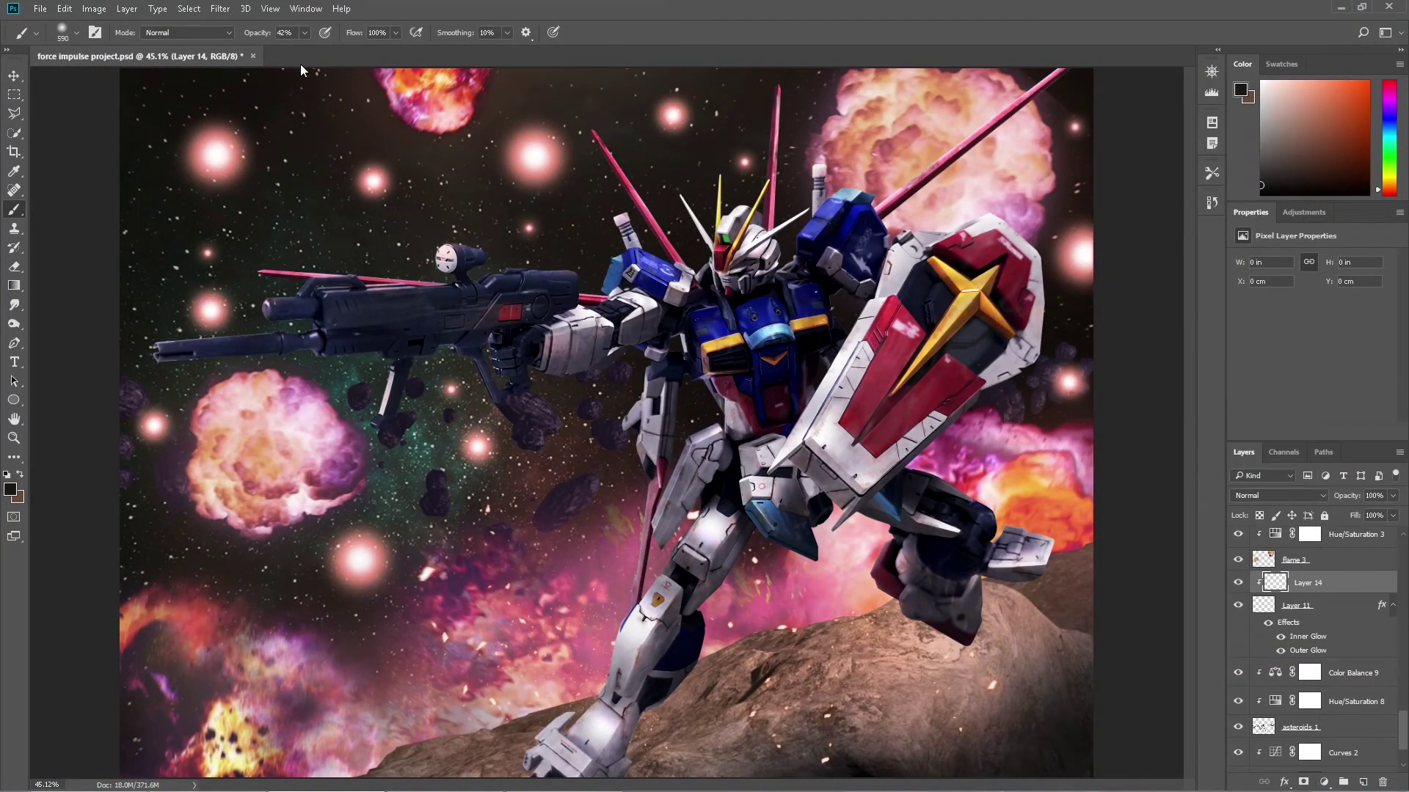
pyautogui.click(374, 180)
pyautogui.click(673, 114)
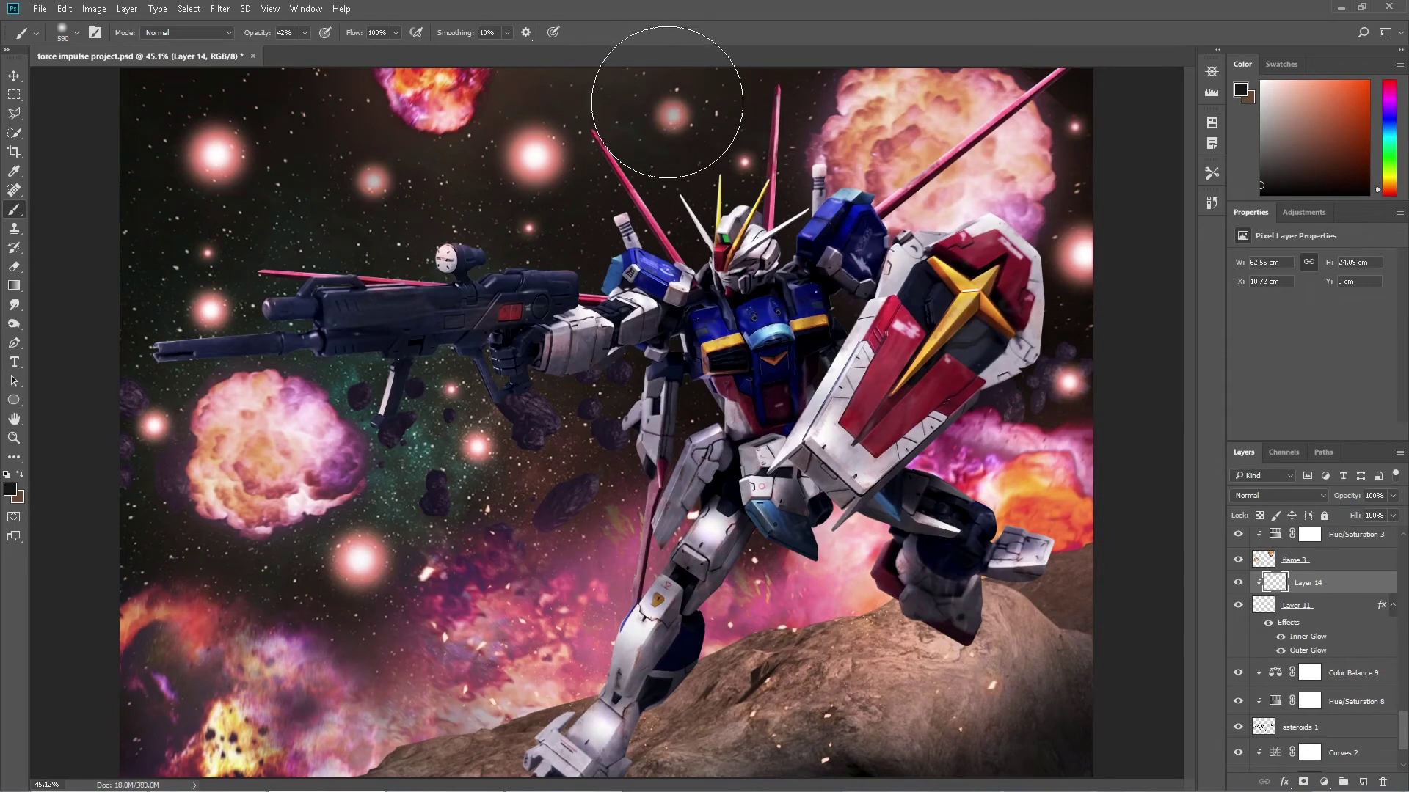
pyautogui.click(136, 176)
pyautogui.click(1117, 105)
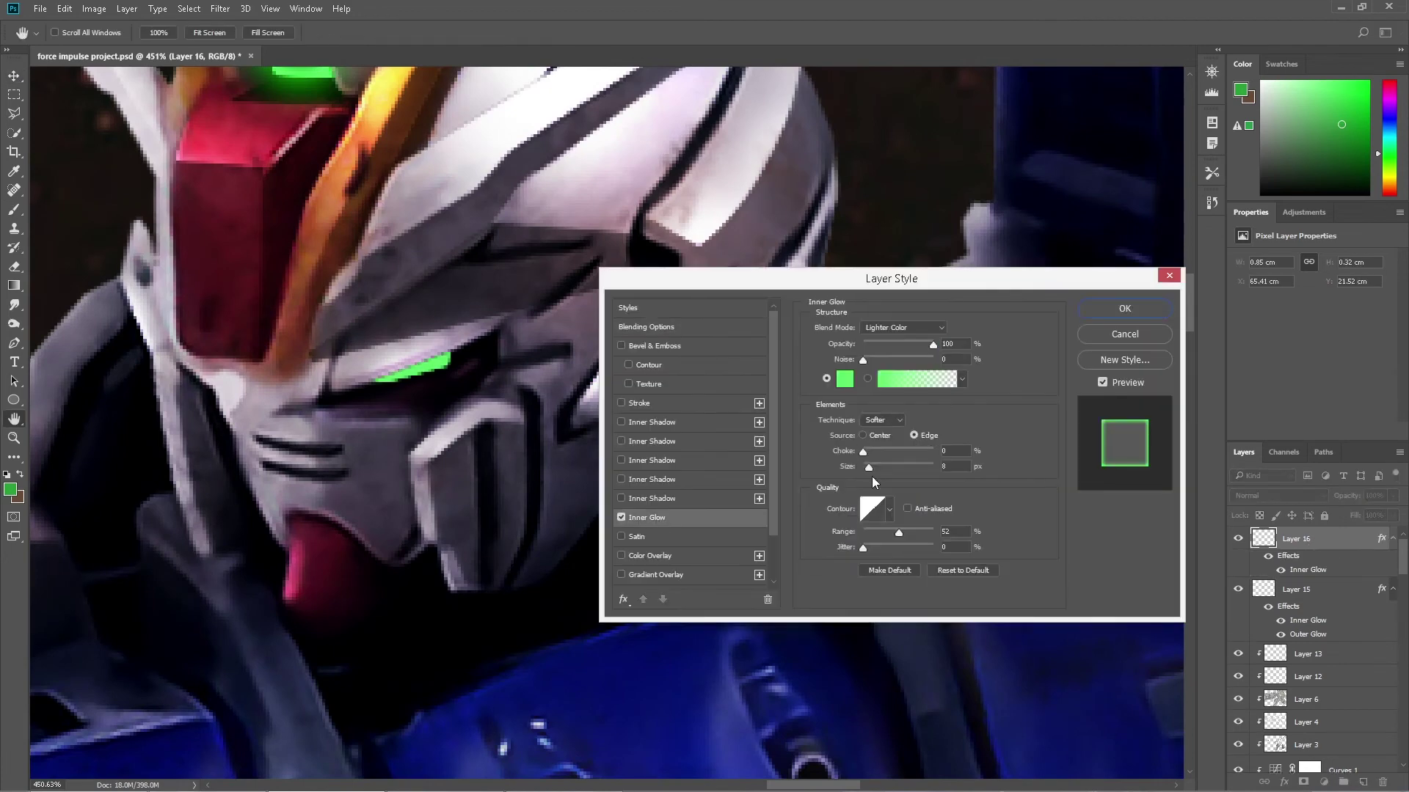
# Add an Outer Glow to the green eye layer and shift the flare's hue from cyan to green
pyautogui.scroll(-1, 690, 514)
pyautogui.click(646, 574)
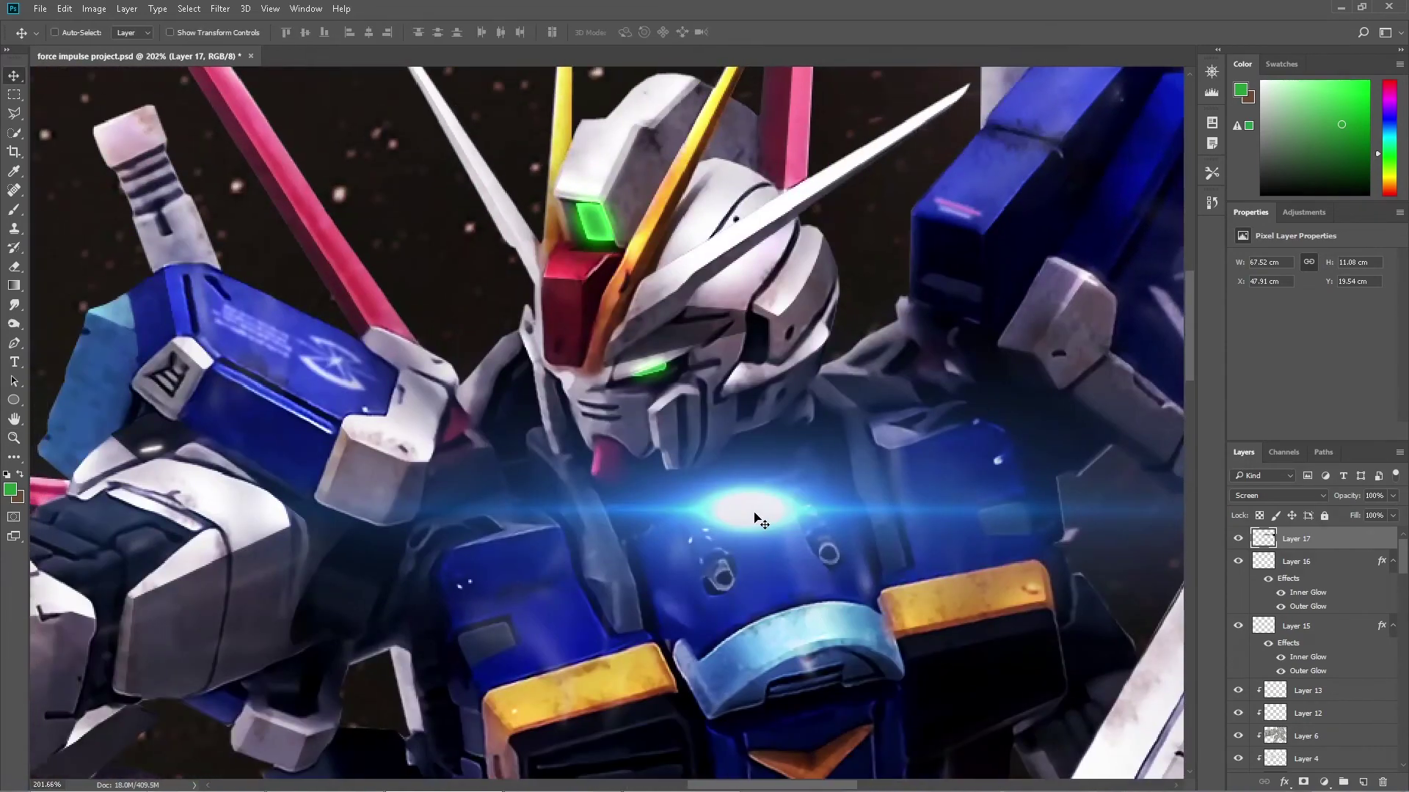
pyautogui.moveTo(1293, 312); pyautogui.dragTo(1269, 308)
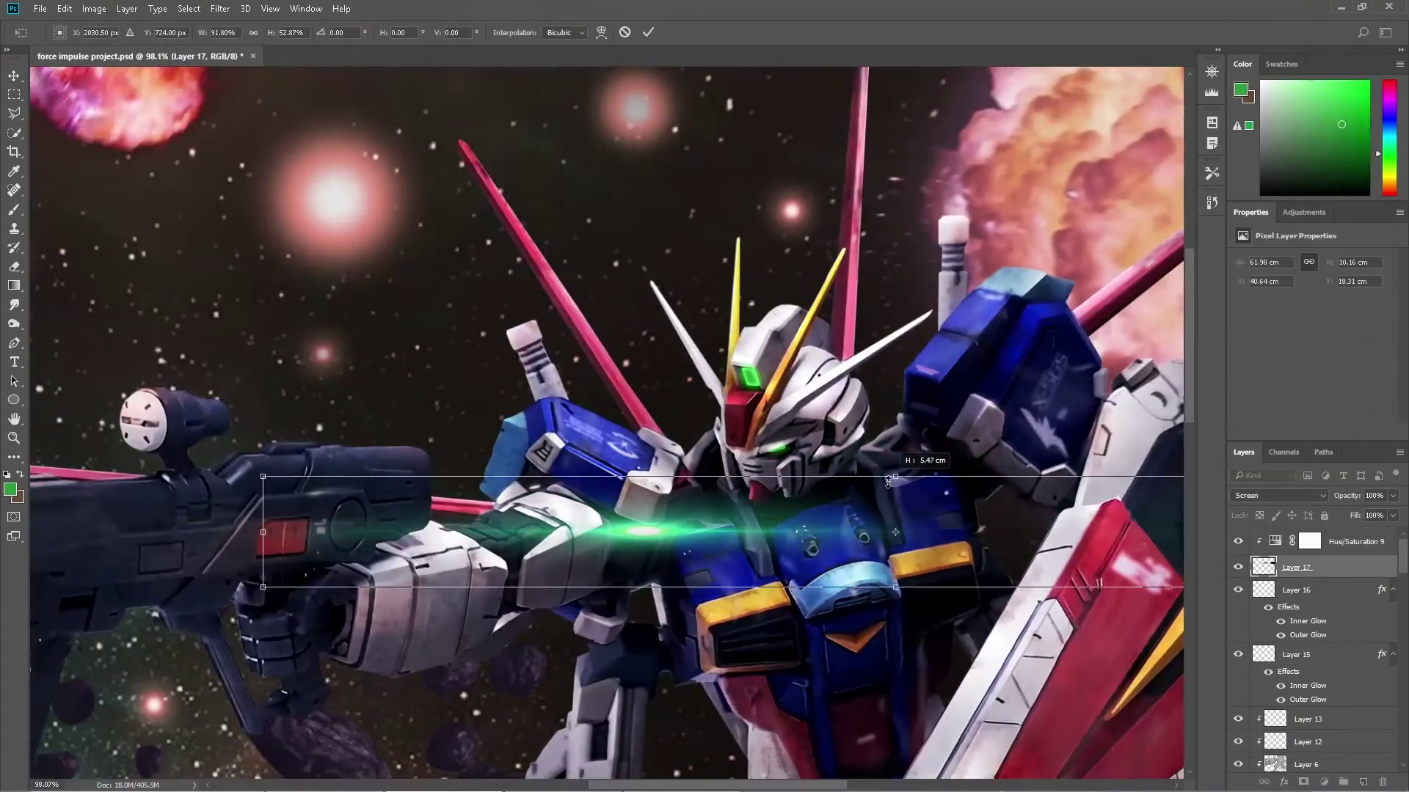
# Squeeze the green flare into a thin horizontal streak stretched across the eyes
pyautogui.moveTo(888, 480); pyautogui.dragTo(889, 463)
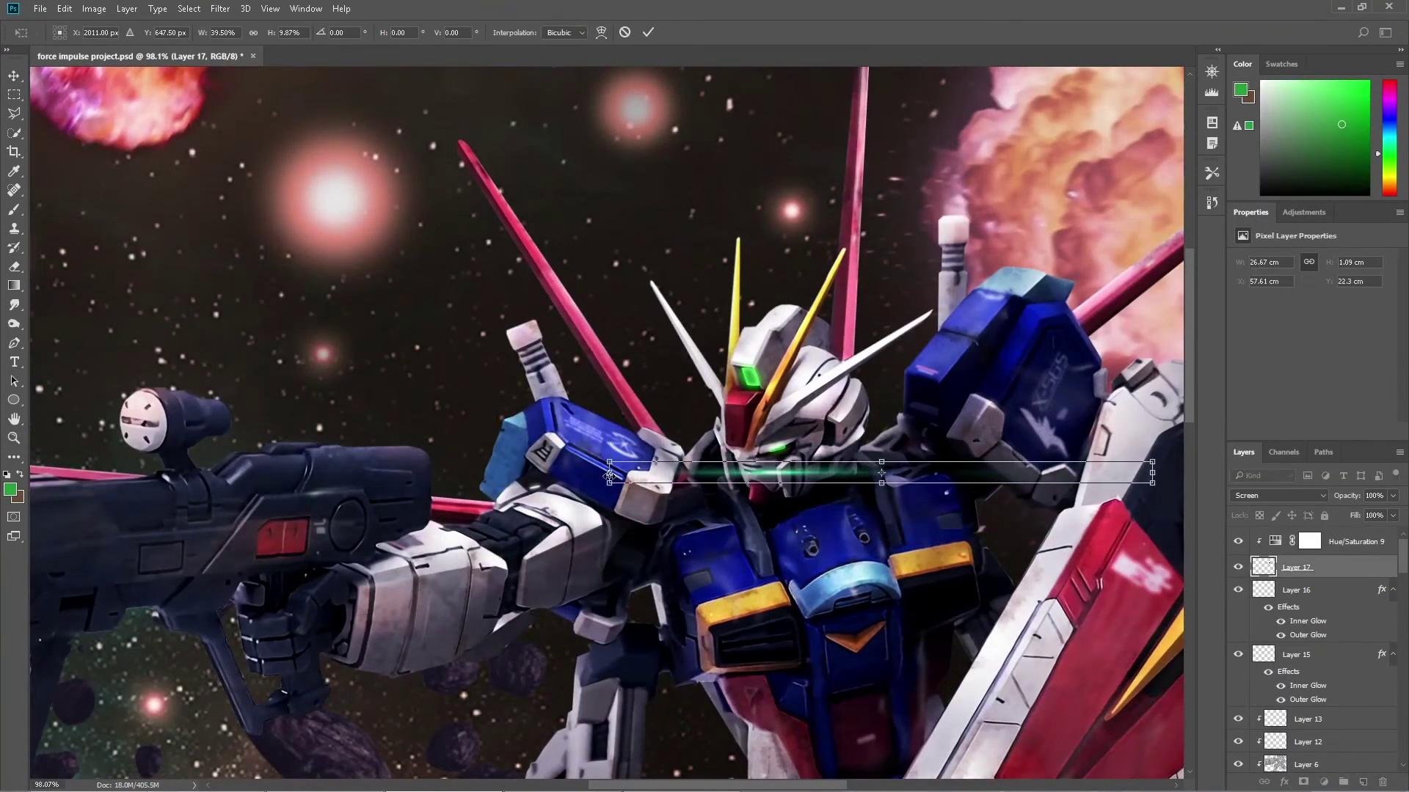
pyautogui.hotkey('ctrl', 't')
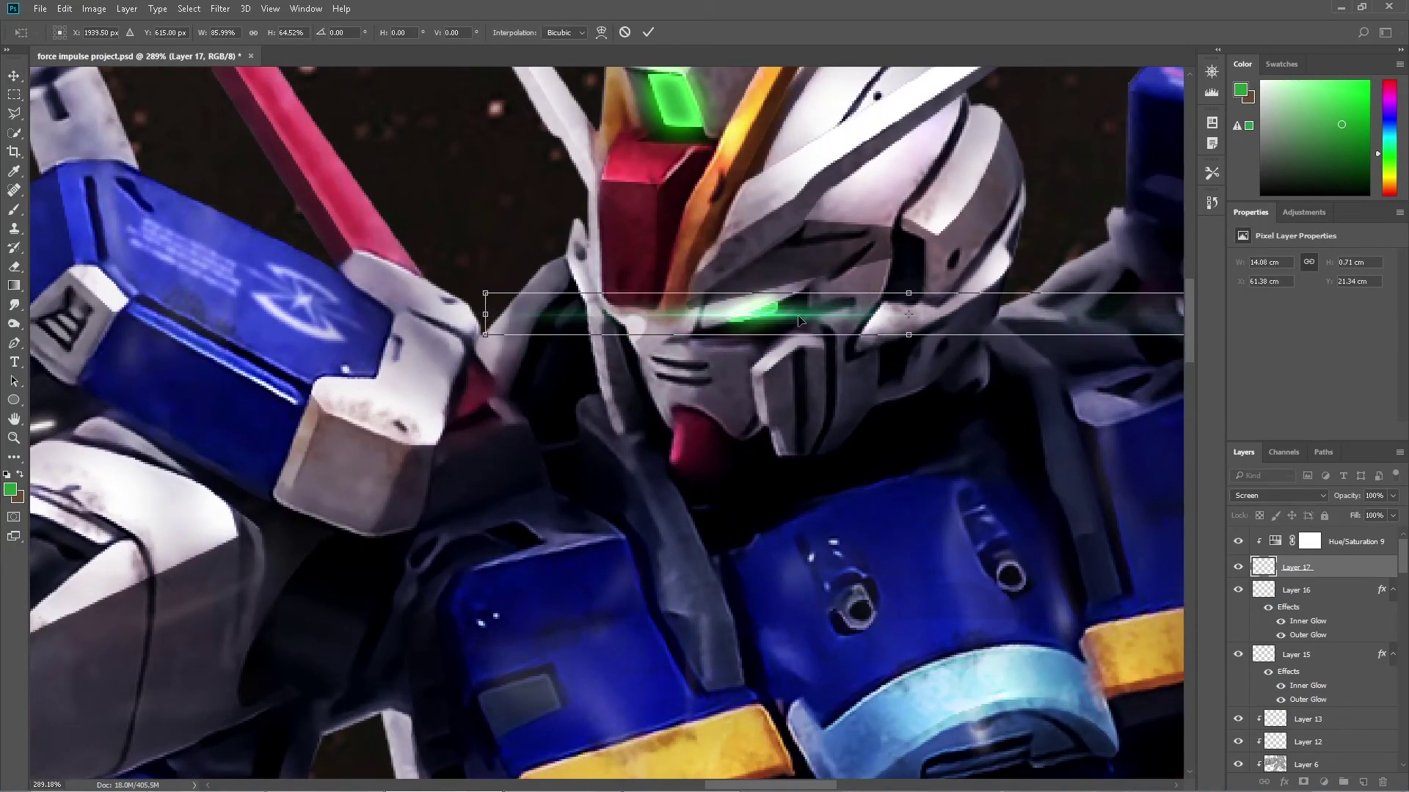
pyautogui.moveTo(866, 319); pyautogui.dragTo(910, 323)
pyautogui.moveTo(500, 316); pyautogui.dragTo(488, 314)
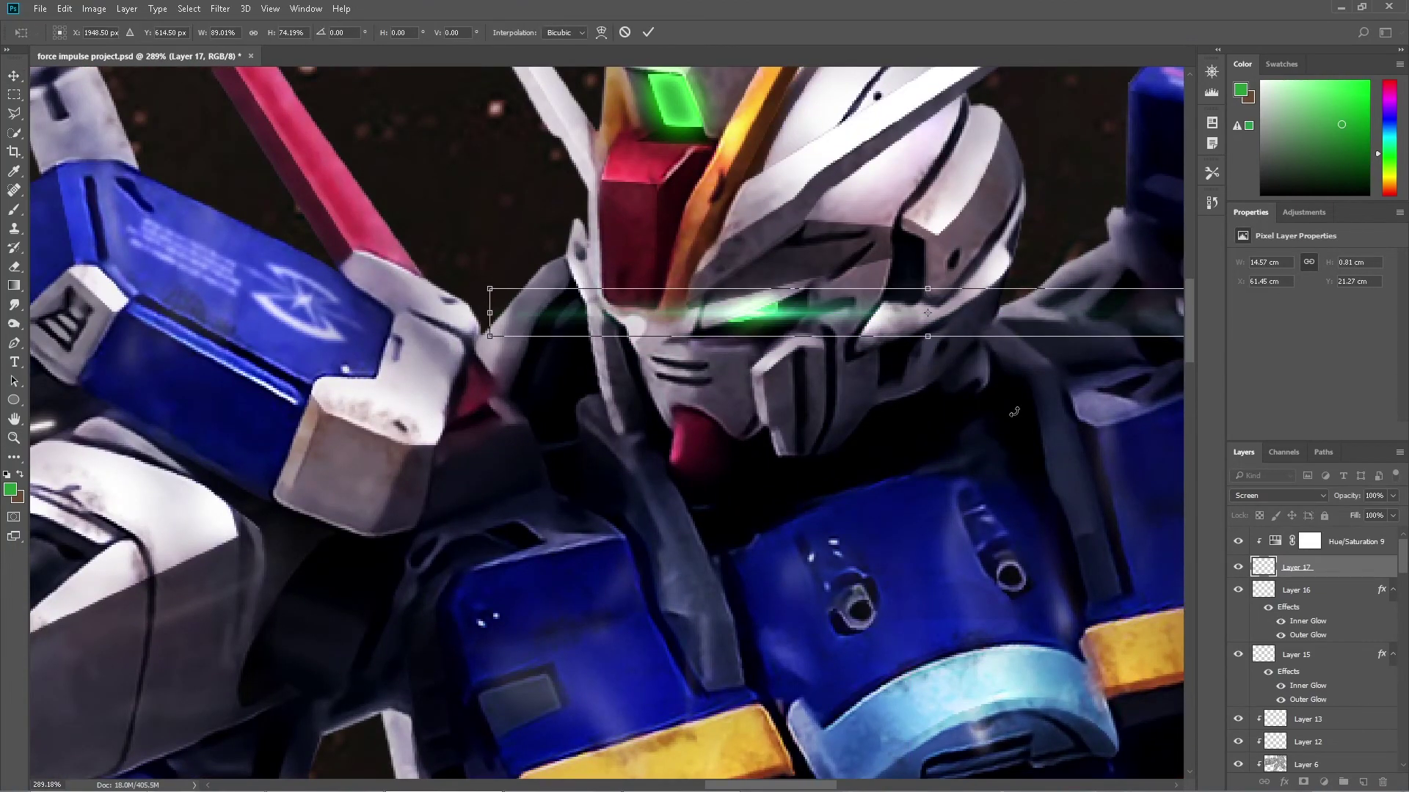
pyautogui.press('Return')
pyautogui.press('z')
pyautogui.moveTo(925, 471)
pyautogui.mouseDown()
pyautogui.moveTo(870, 471)
pyautogui.moveTo(910, 471)
pyautogui.mouseUp()
pyautogui.press('v')
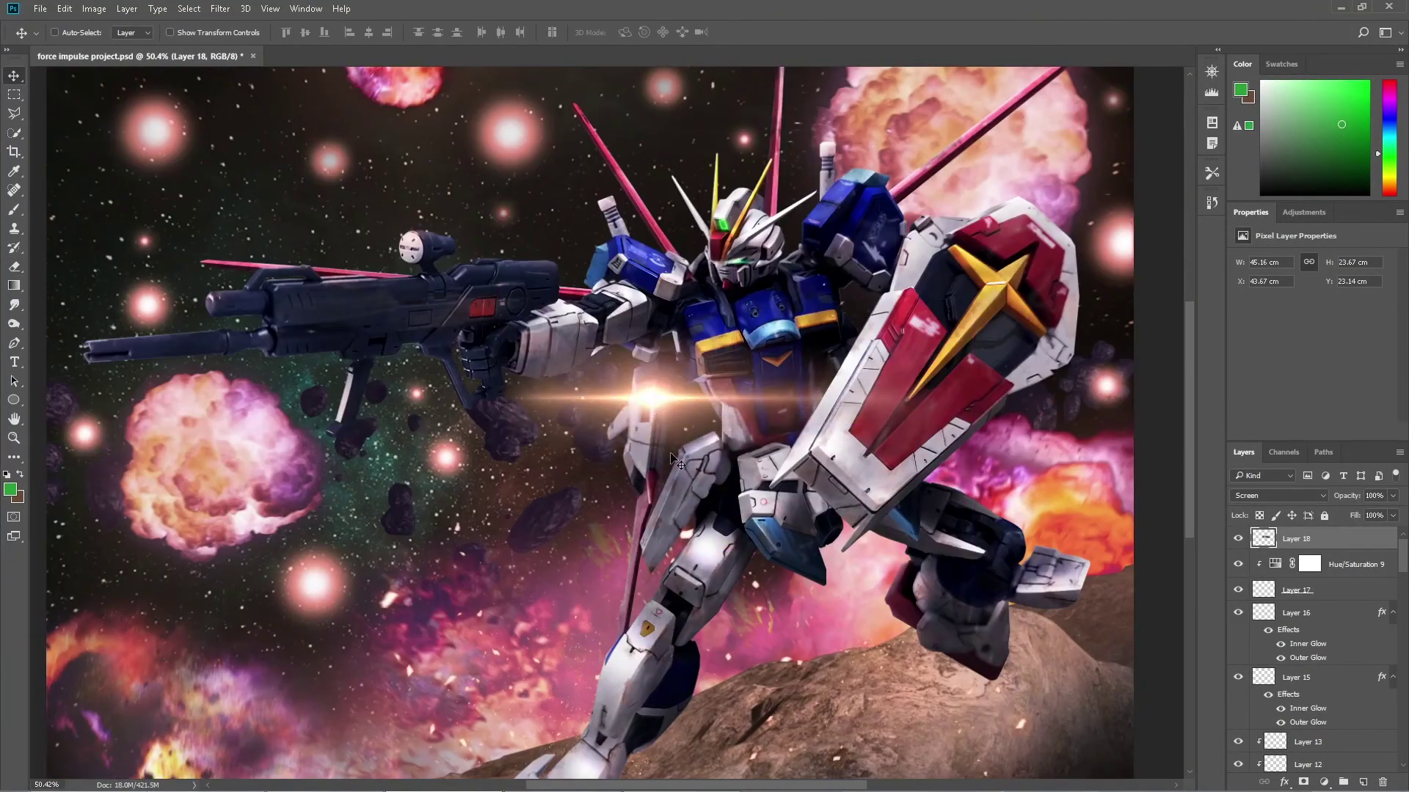
# Move the orange flare lower onto the torso and place a smaller tilted copy over the chest
pyautogui.moveTo(659, 433)
pyautogui.mouseDown()
pyautogui.moveTo(521, 483)
pyautogui.moveTo(519, 146)
pyautogui.moveTo(697, 394)
pyautogui.mouseUp()
pyautogui.hotkey('ctrl', 'j')
pyautogui.hotkey('ctrl', 't')
pyautogui.moveTo(978, 509)
pyautogui.mouseDown()
pyautogui.moveTo(837, 411)
pyautogui.moveTo(735, 314)
pyautogui.moveTo(751, 351)
pyautogui.mouseUp()
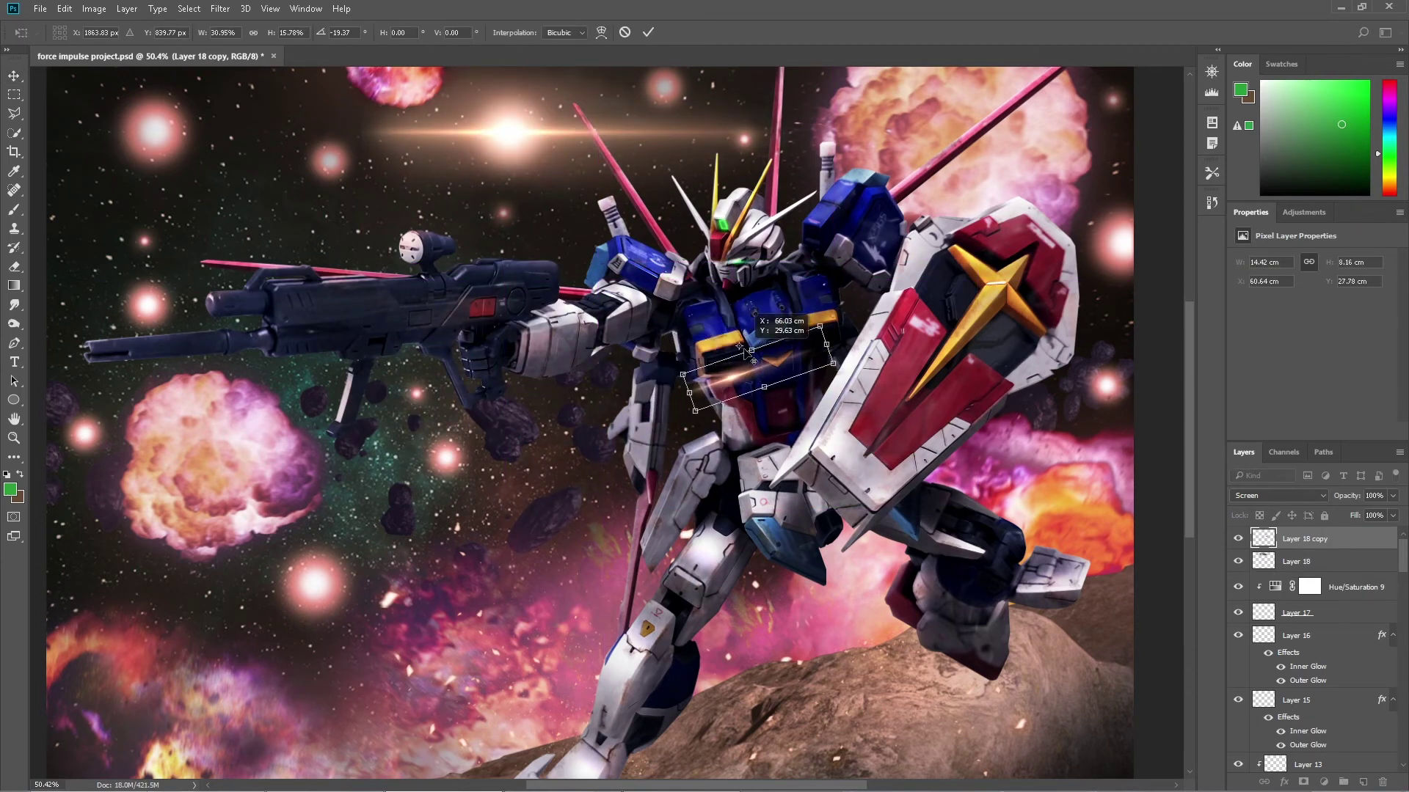
pyautogui.press('Return')
# Squash, flip and rotate the copy onto the chest armor's left side at 90% opacity
pyautogui.scroll(5, 733, 366)
pyautogui.hotkey('ctrl', 't')
pyautogui.moveTo(688, 253); pyautogui.dragTo(688, 316)
pyautogui.moveTo(888, 381); pyautogui.dragTo(800, 382)
pyautogui.moveTo(807, 469); pyautogui.dragTo(440, 308)
pyautogui.moveTo(704, 381); pyautogui.dragTo(650, 408)
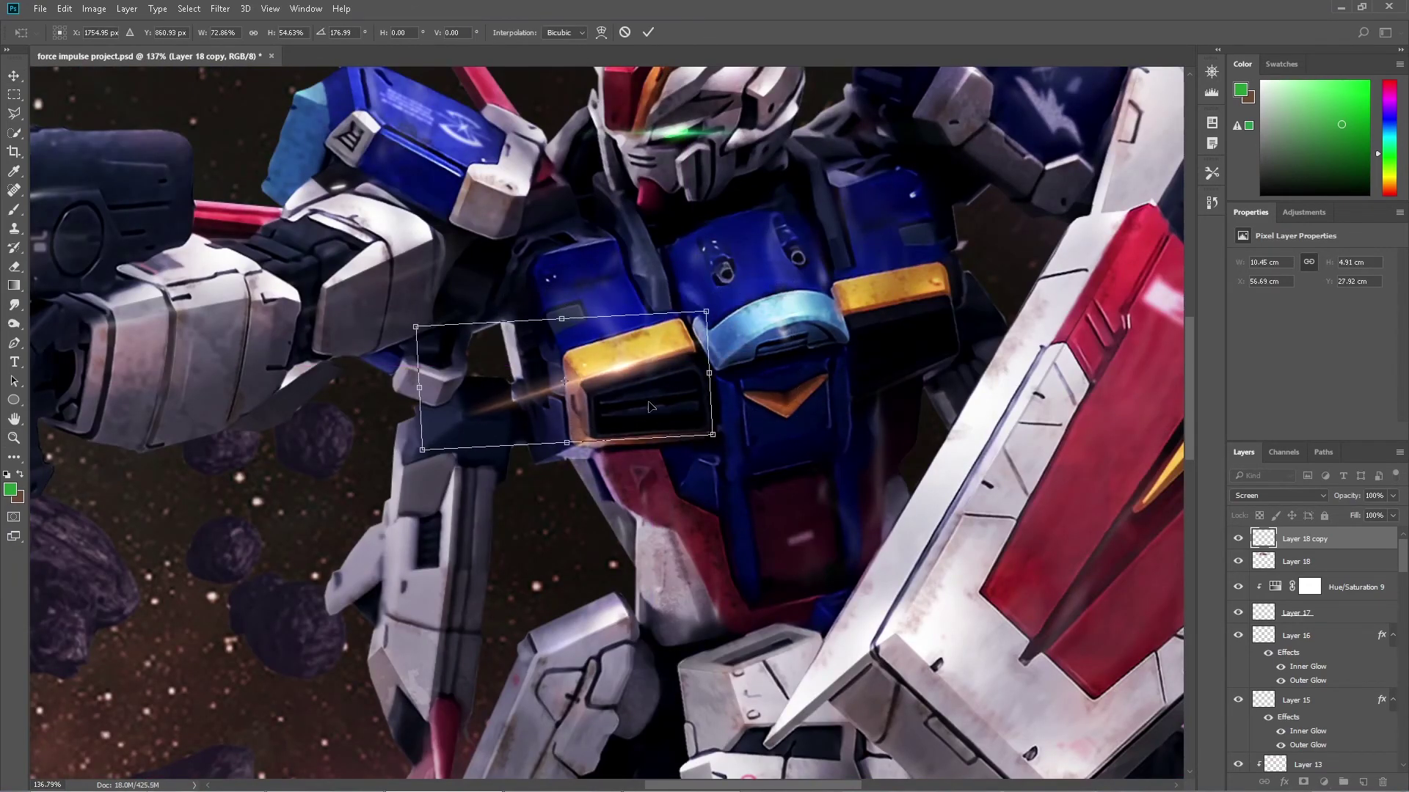
pyautogui.press('Return')
pyautogui.press('9')
pyautogui.scroll(-2, 650, 407)
pyautogui.hotkey('ctrl', 't')
pyautogui.moveTo(836, 294)
pyautogui.mouseDown()
pyautogui.moveTo(864, 312)
pyautogui.moveTo(880, 289)
pyautogui.mouseUp()
pyautogui.press('Return')
# Duplicate the chest flare and tint it blue with a clipped Hue/Saturation at +180
pyautogui.hotkey('ctrl', 'j')
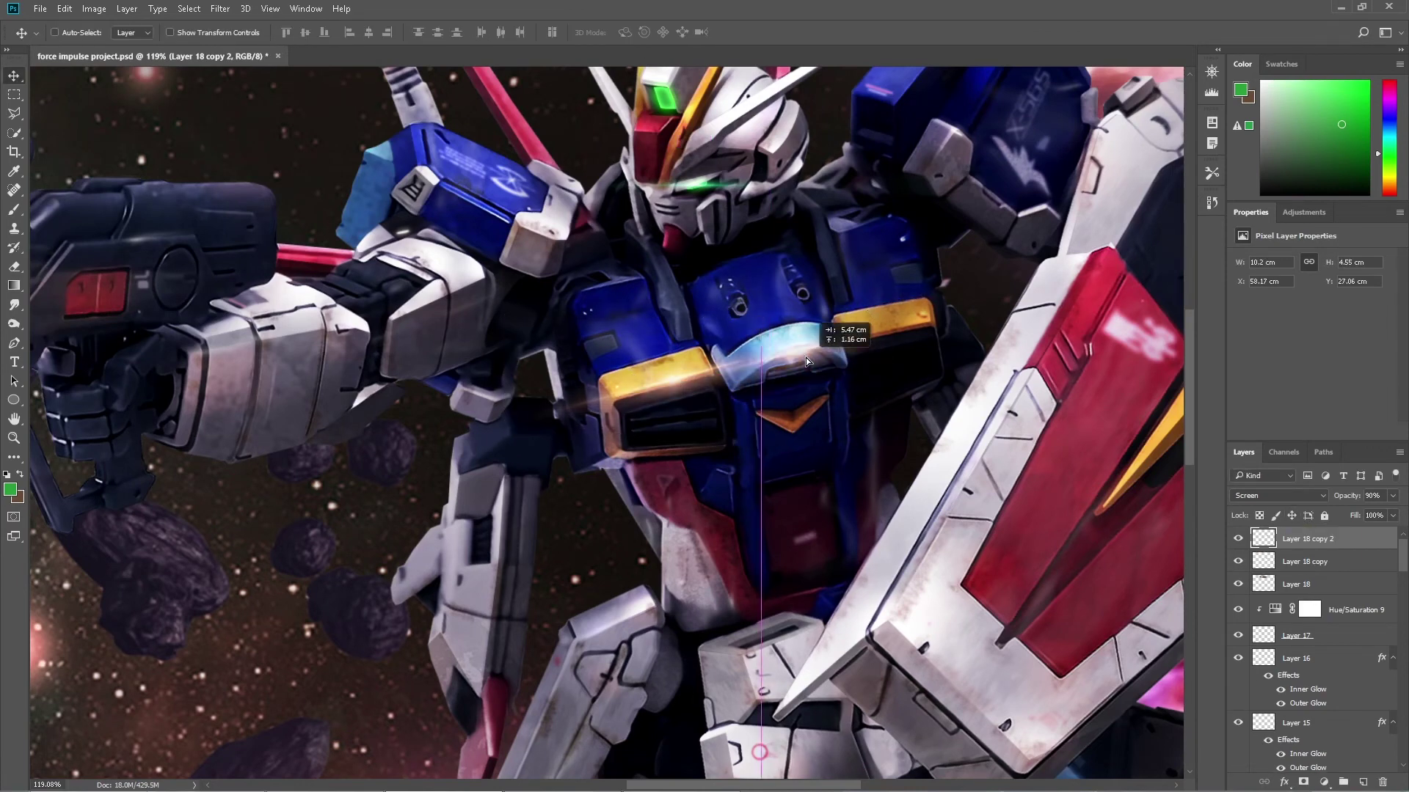
pyautogui.click(1325, 782)
pyautogui.click(1174, 356)
pyautogui.moveTo(1312, 312); pyautogui.dragTo(1402, 325)
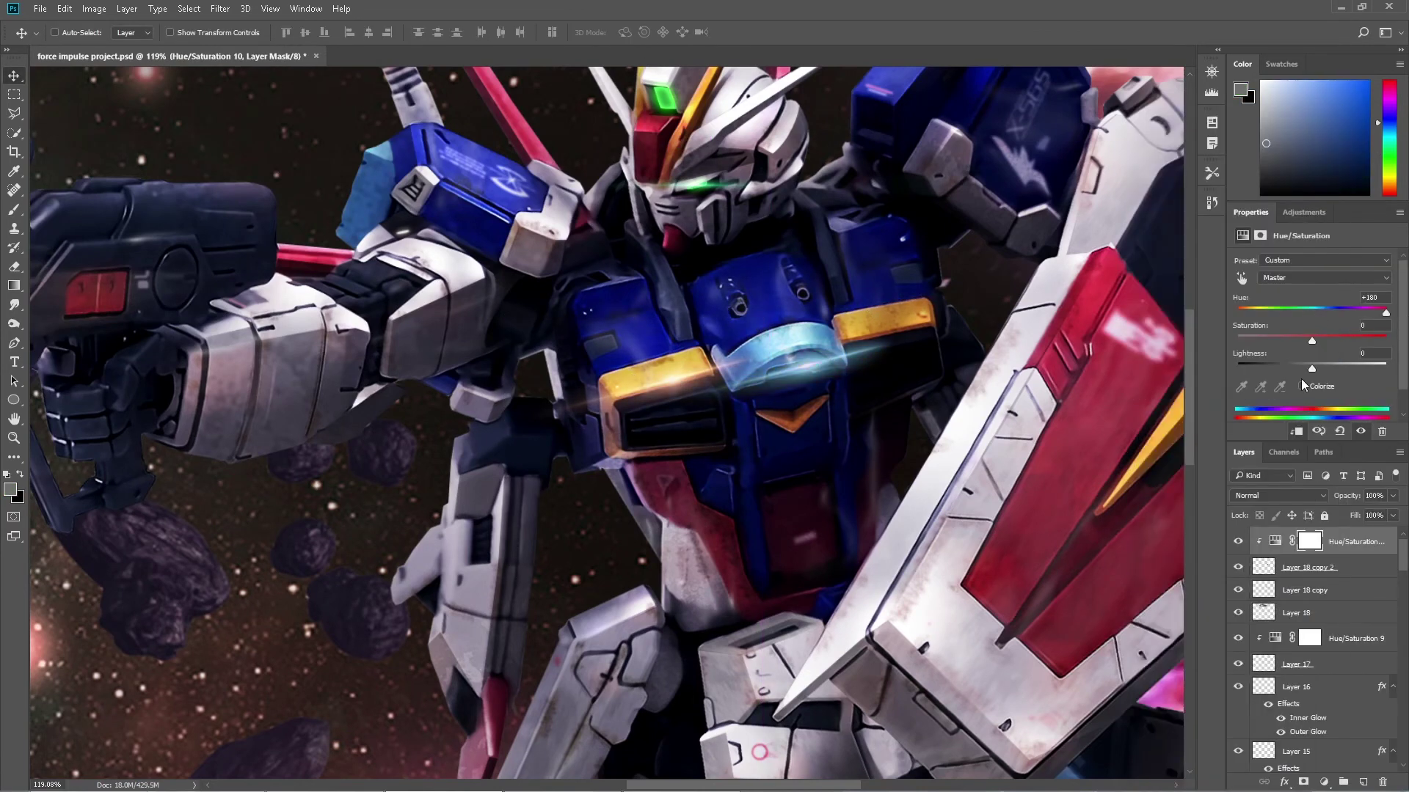
# Move the blue flare across the chest and tilt another flare onto the leg armor
pyautogui.hotkey('alt', '[')
pyautogui.moveTo(806, 358); pyautogui.dragTo(801, 349)
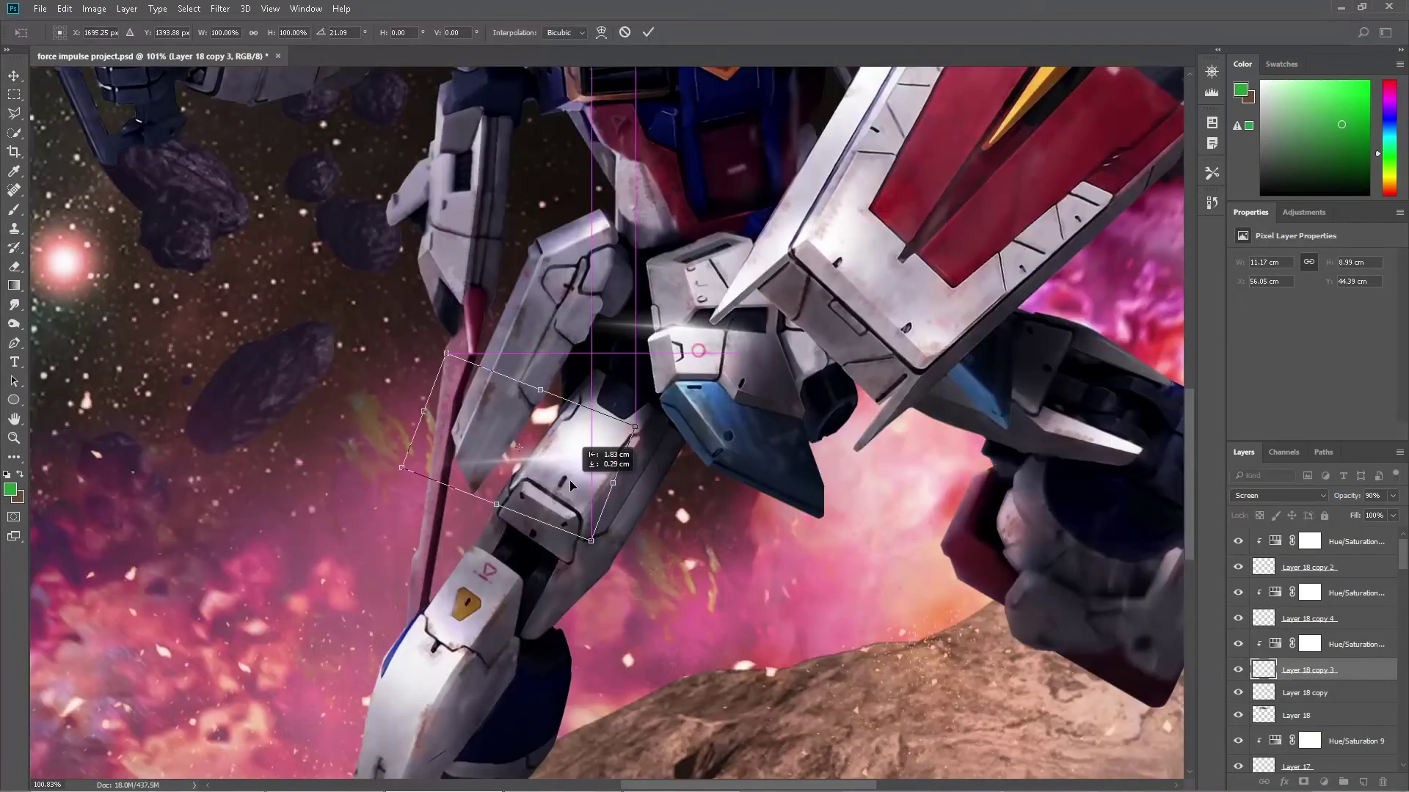
pyautogui.moveTo(569, 480); pyautogui.dragTo(621, 483)
pyautogui.moveTo(779, 413); pyautogui.dragTo(782, 427)
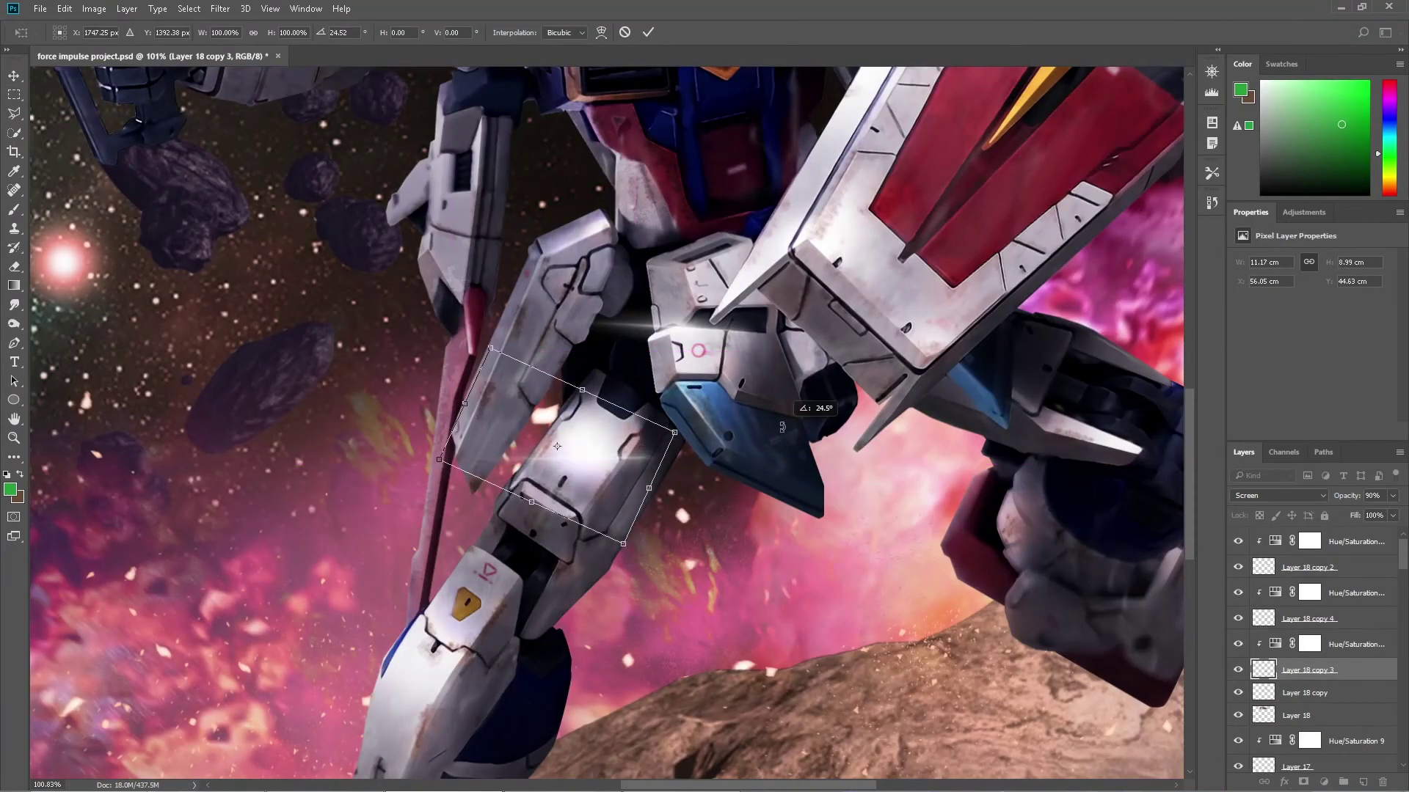
pyautogui.click(648, 32)
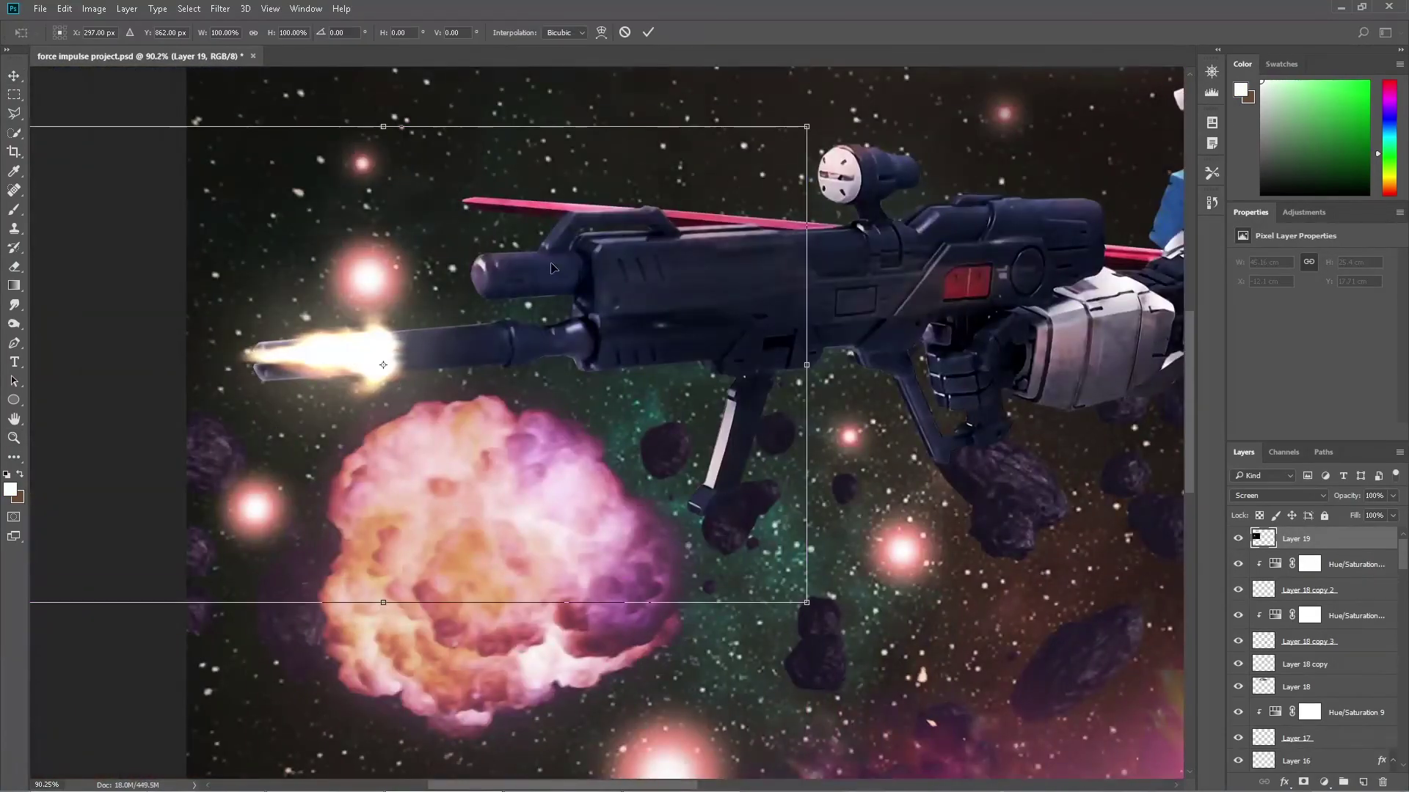
# Move Layer 19's muzzle flash onto the rifle's barrel tip
pyautogui.moveTo(831, 339); pyautogui.dragTo(283, 363)
pyautogui.hotkey('ctrl', '0')
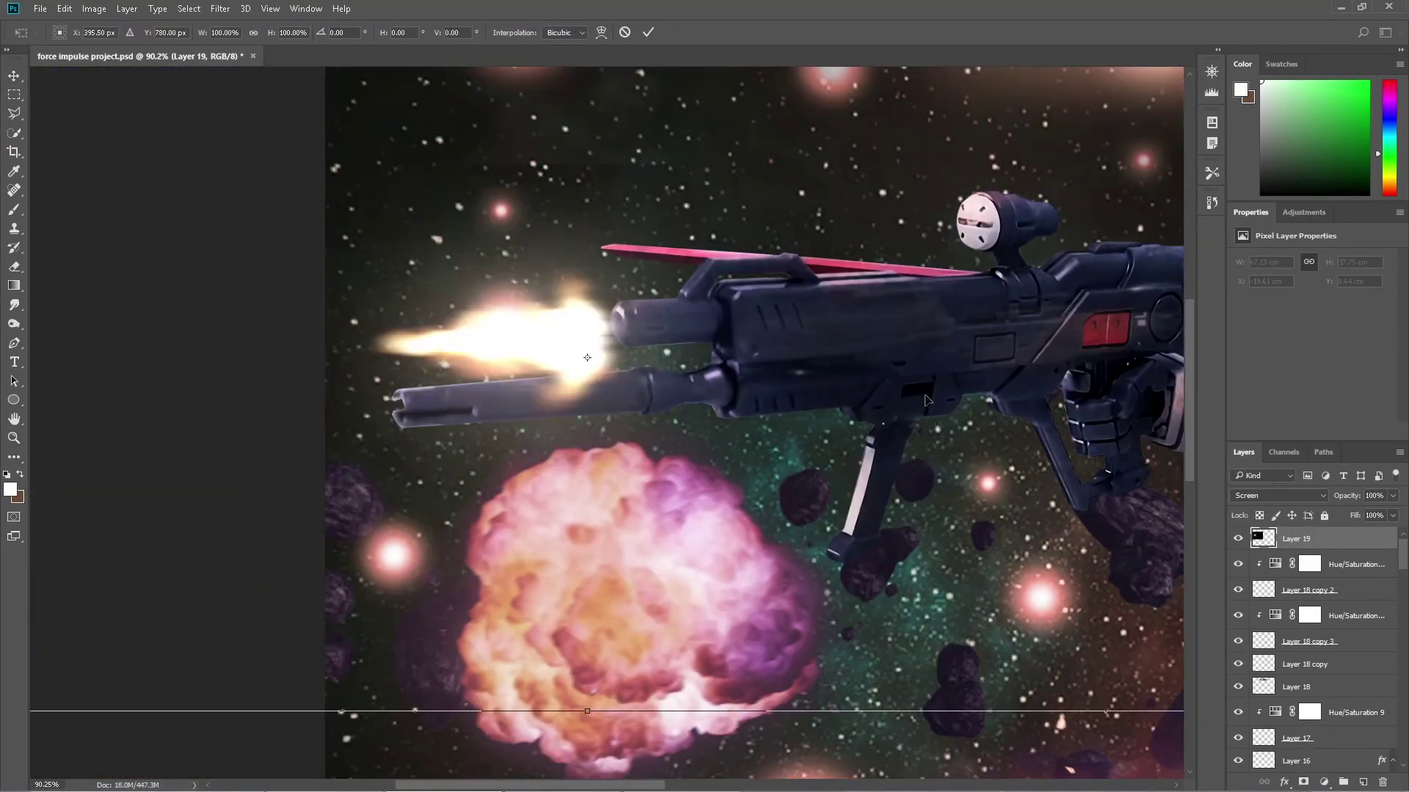
pyautogui.hotkey('ctrl', 't')
pyautogui.moveTo(449, 397); pyautogui.dragTo(360, 344)
pyautogui.click(649, 33)
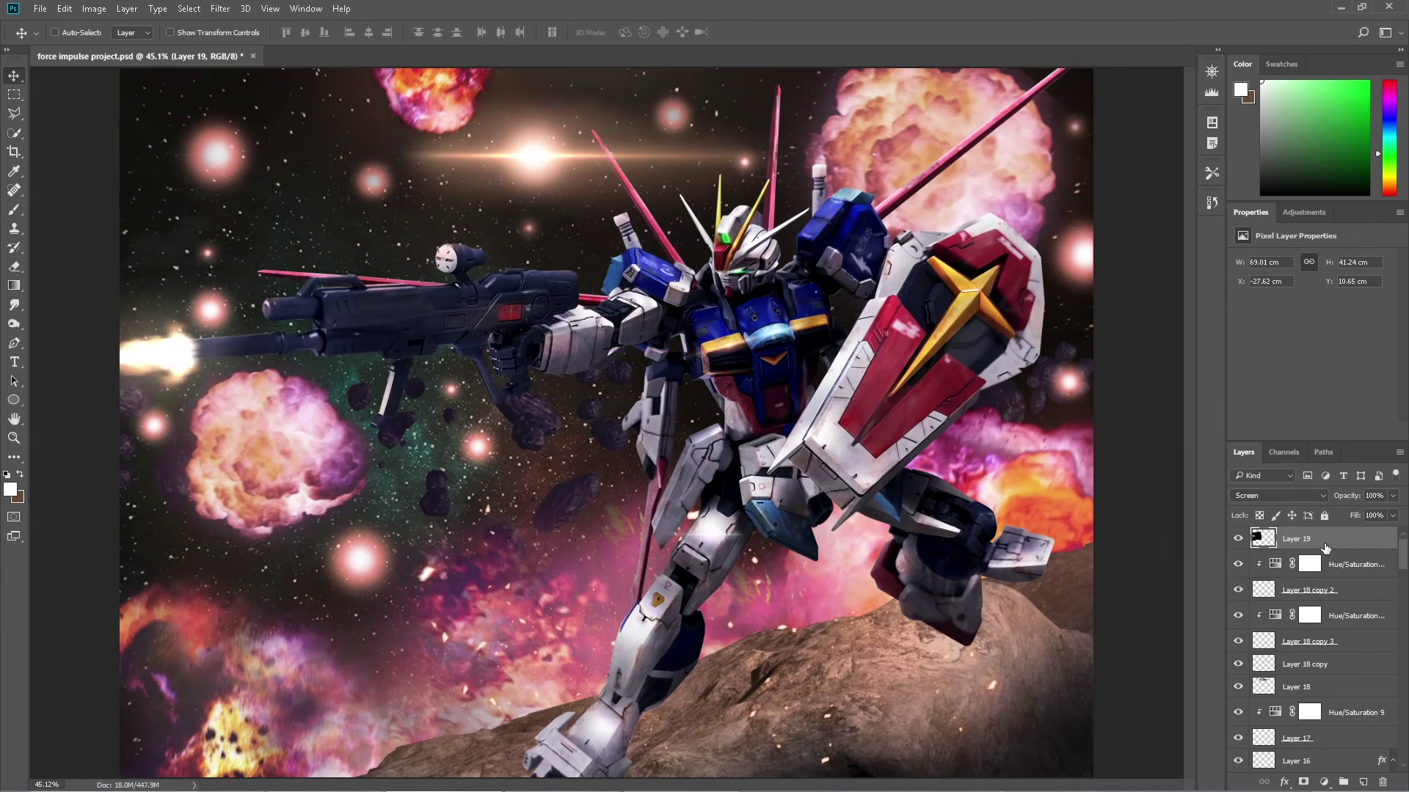
# Tint the muzzle flash green with Hue +54 and add an overlay layer for green glow painting
pyautogui.moveTo(1288, 309); pyautogui.dragTo(1348, 309)
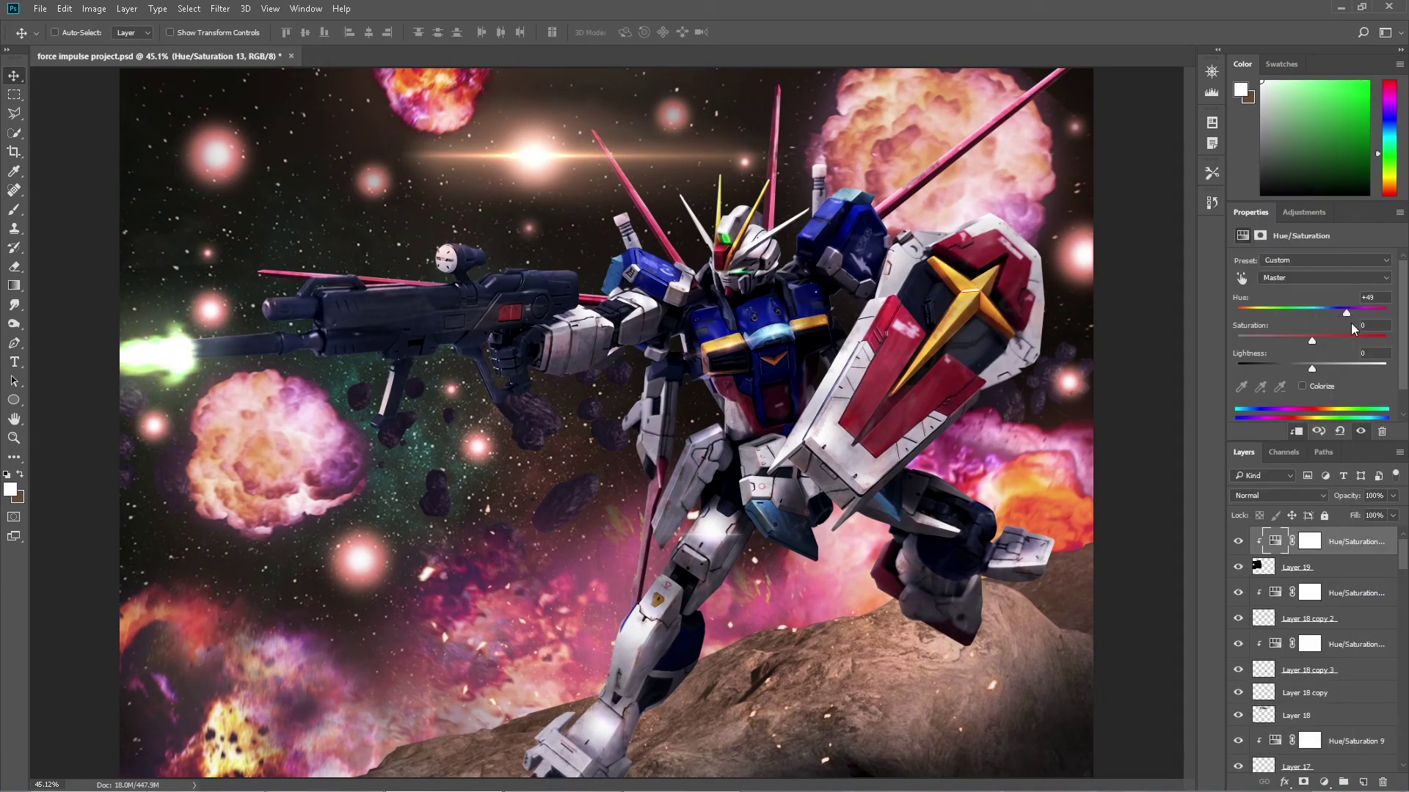
pyautogui.hotkey('ctrl', 'shift', 'alt', 'n')
pyautogui.hotkey('shift', 'alt', 'o')
pyautogui.press('b')
pyautogui.keyDown('alt'); pyautogui.click(167, 323); pyautogui.keyUp('alt')
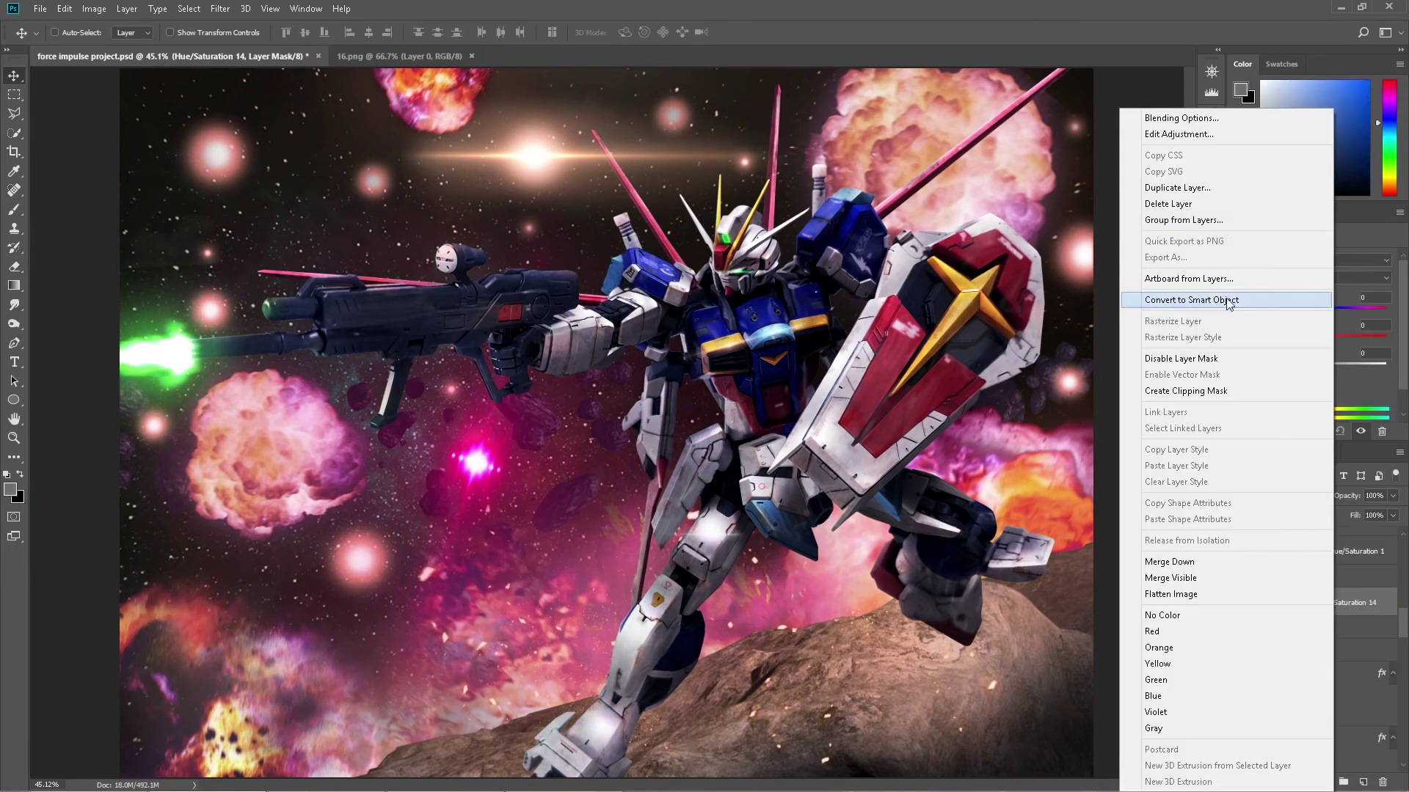
# Shift the glow to blue (Hue -124), motion-blur it and rotate it behind the body
pyautogui.press('Escape')
pyautogui.moveTo(1280, 312); pyautogui.dragTo(1253, 336)
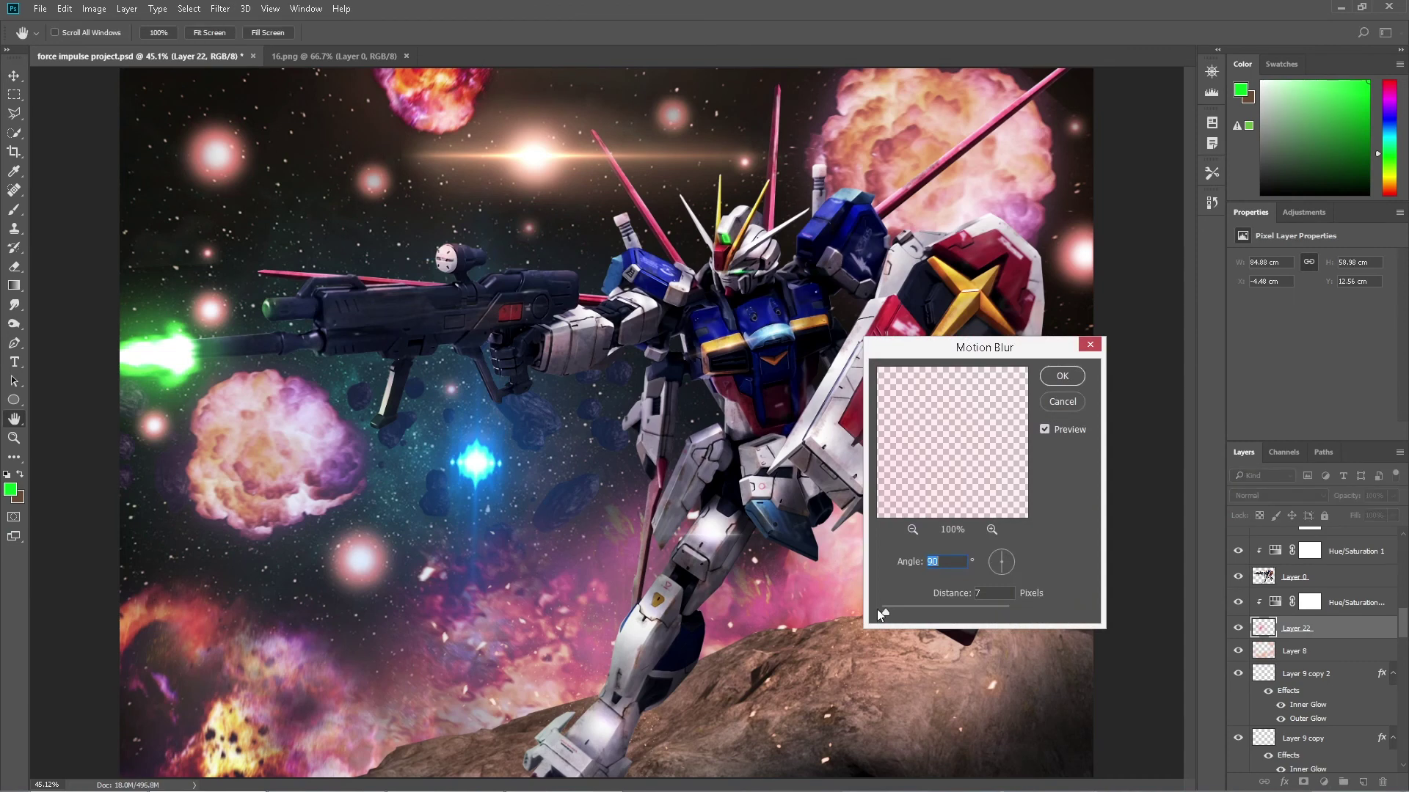
pyautogui.press('Return')
pyautogui.hotkey('ctrl', 't')
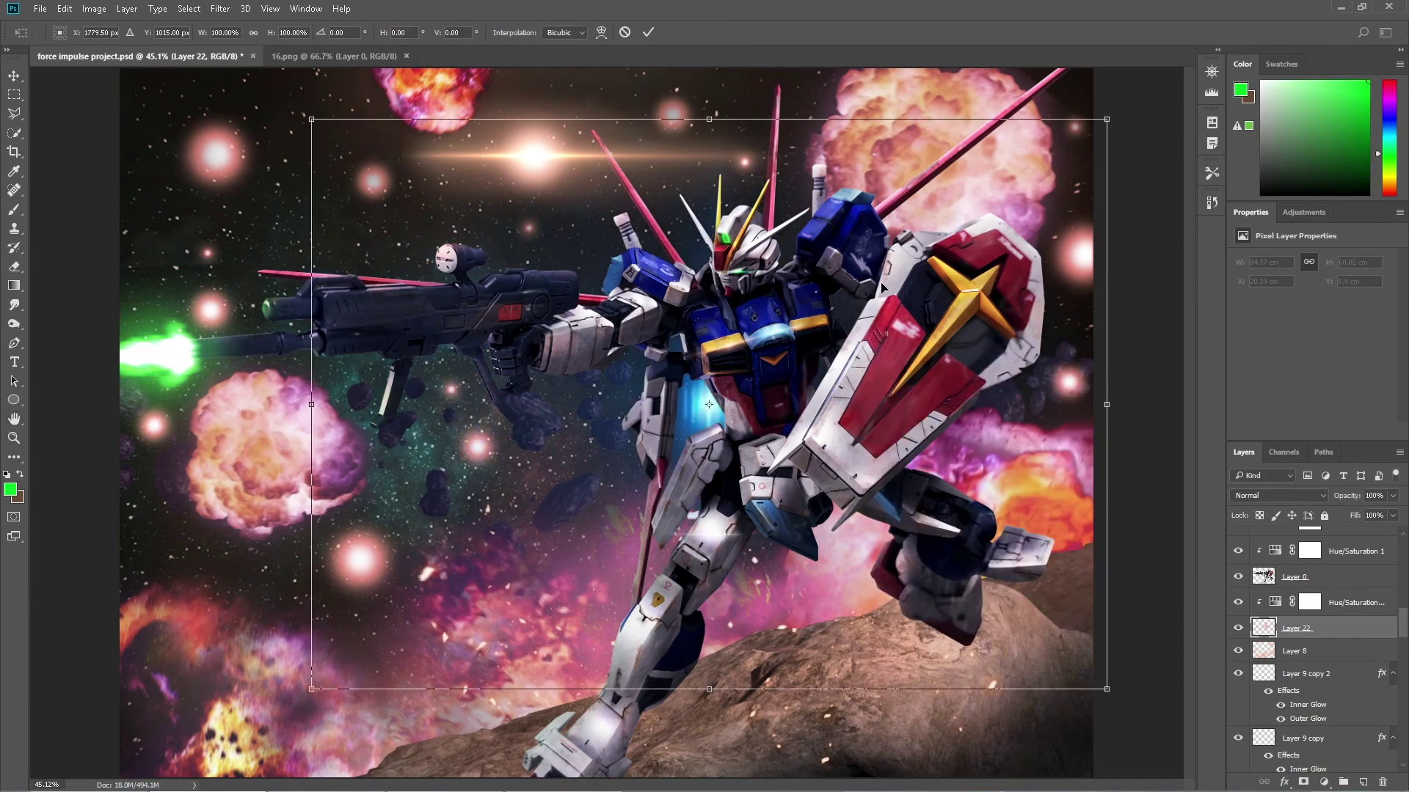
pyautogui.moveTo(990, 389)
pyautogui.mouseDown()
pyautogui.moveTo(919, 325)
pyautogui.moveTo(920, 301)
pyautogui.mouseUp()
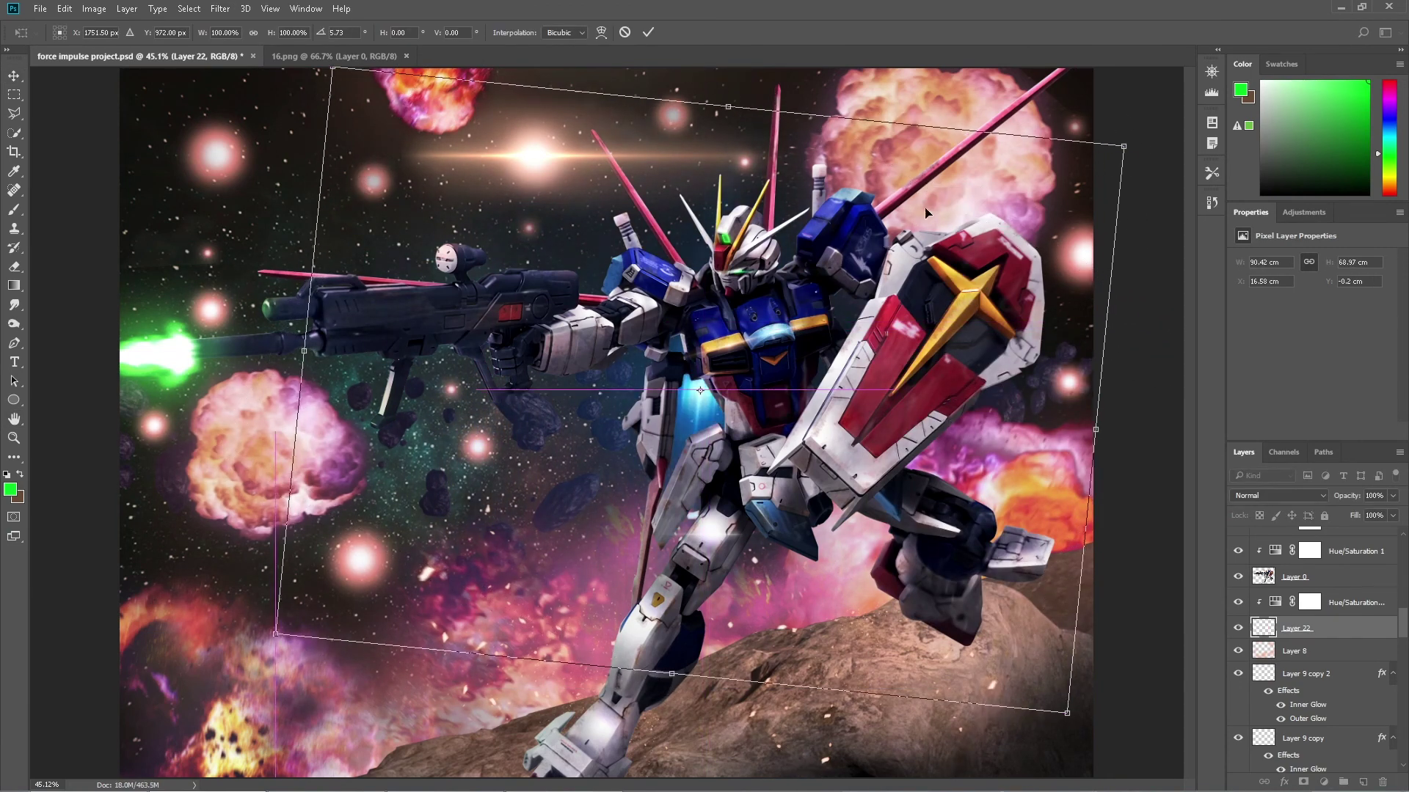
pyautogui.moveTo(1210, 441); pyautogui.dragTo(1188, 279)
pyautogui.click(652, 33)
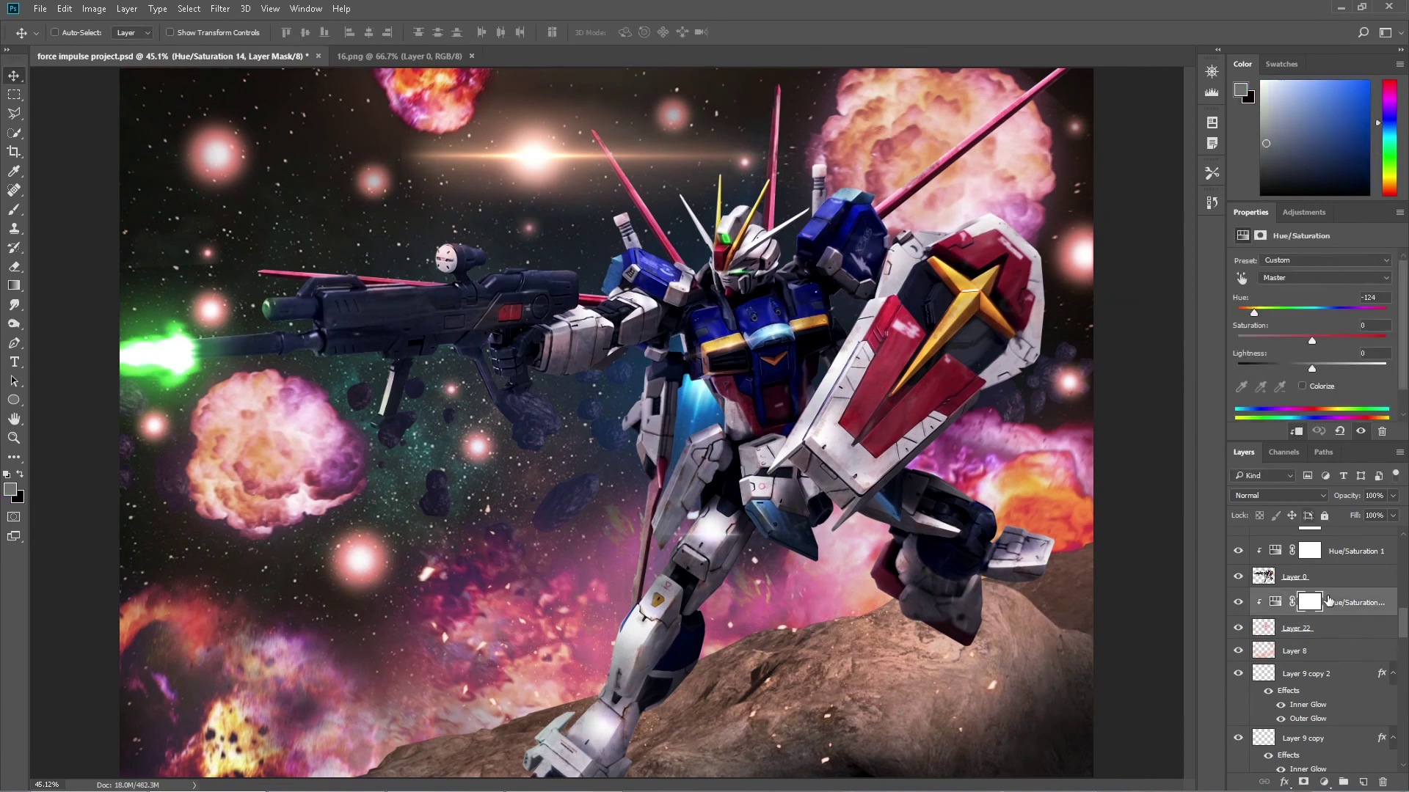
# Merge the blue glow, duplicate it into steeply rotated copies, and hide the middle copy
pyautogui.hotkey('ctrl', 'e')
pyautogui.hotkey('ctrl', 'j')
pyautogui.hotkey('ctrl', 'j')
pyautogui.hotkey('ctrl', 't')
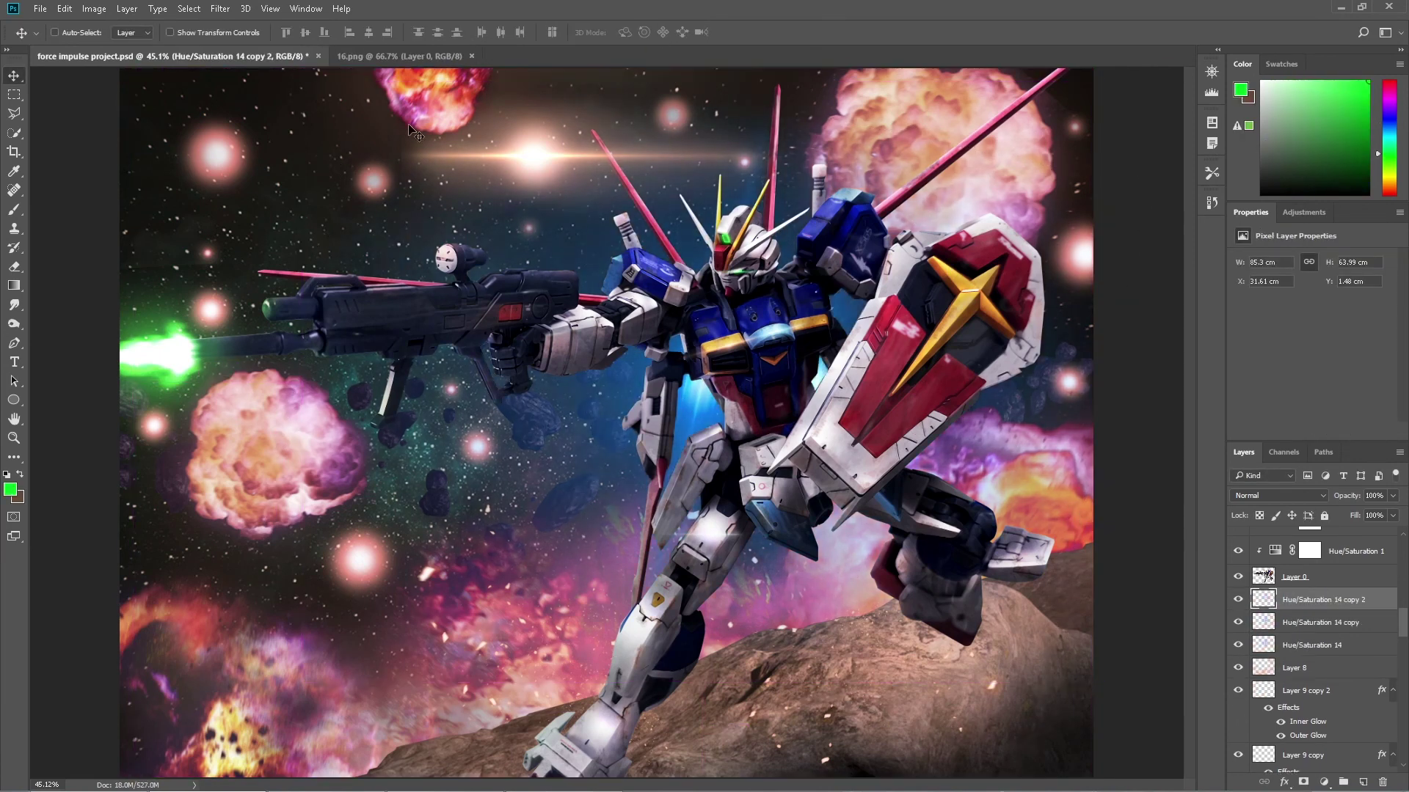
pyautogui.moveTo(1145, 514); pyautogui.dragTo(1145, 308)
pyautogui.moveTo(918, 278); pyautogui.dragTo(1009, 332)
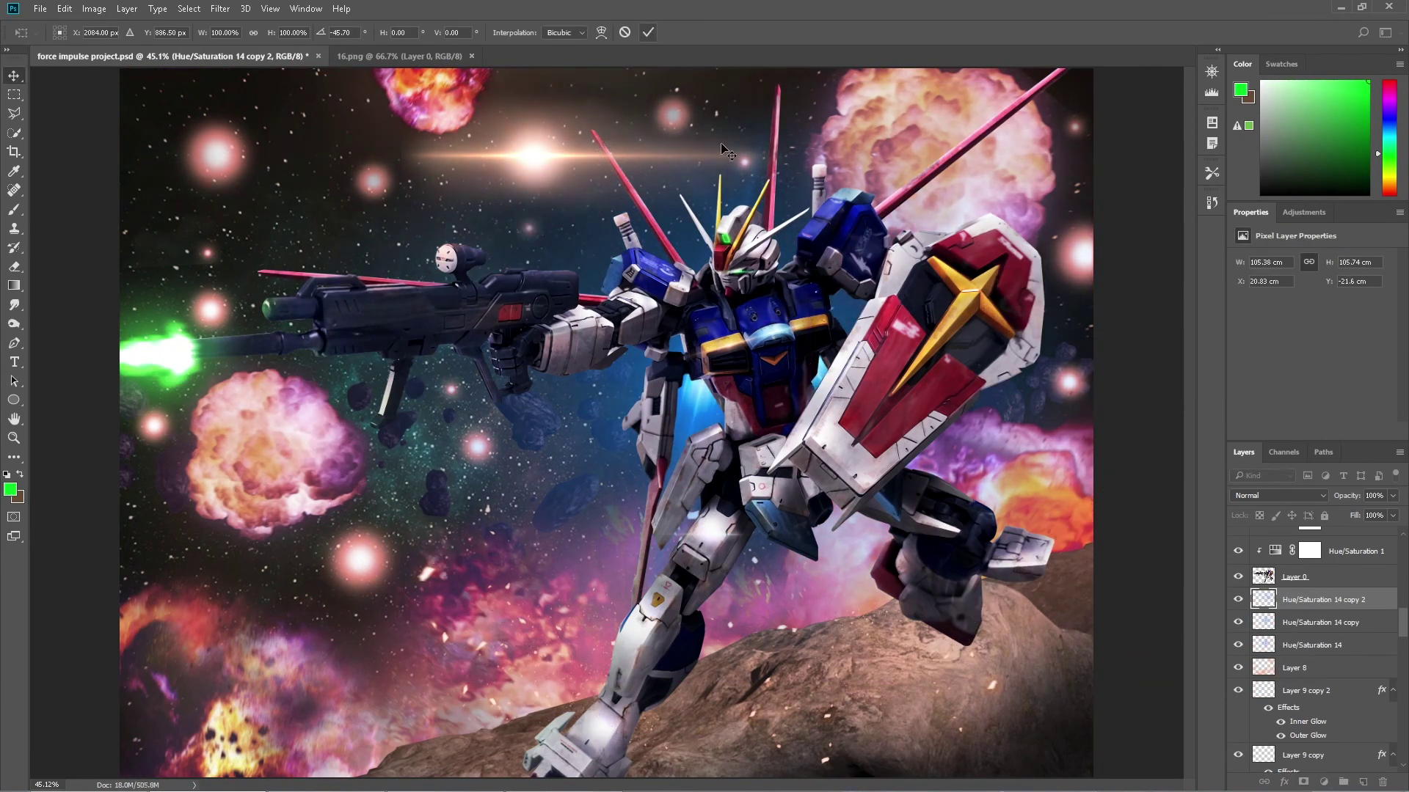
pyautogui.click(647, 32)
pyautogui.click(1238, 622)
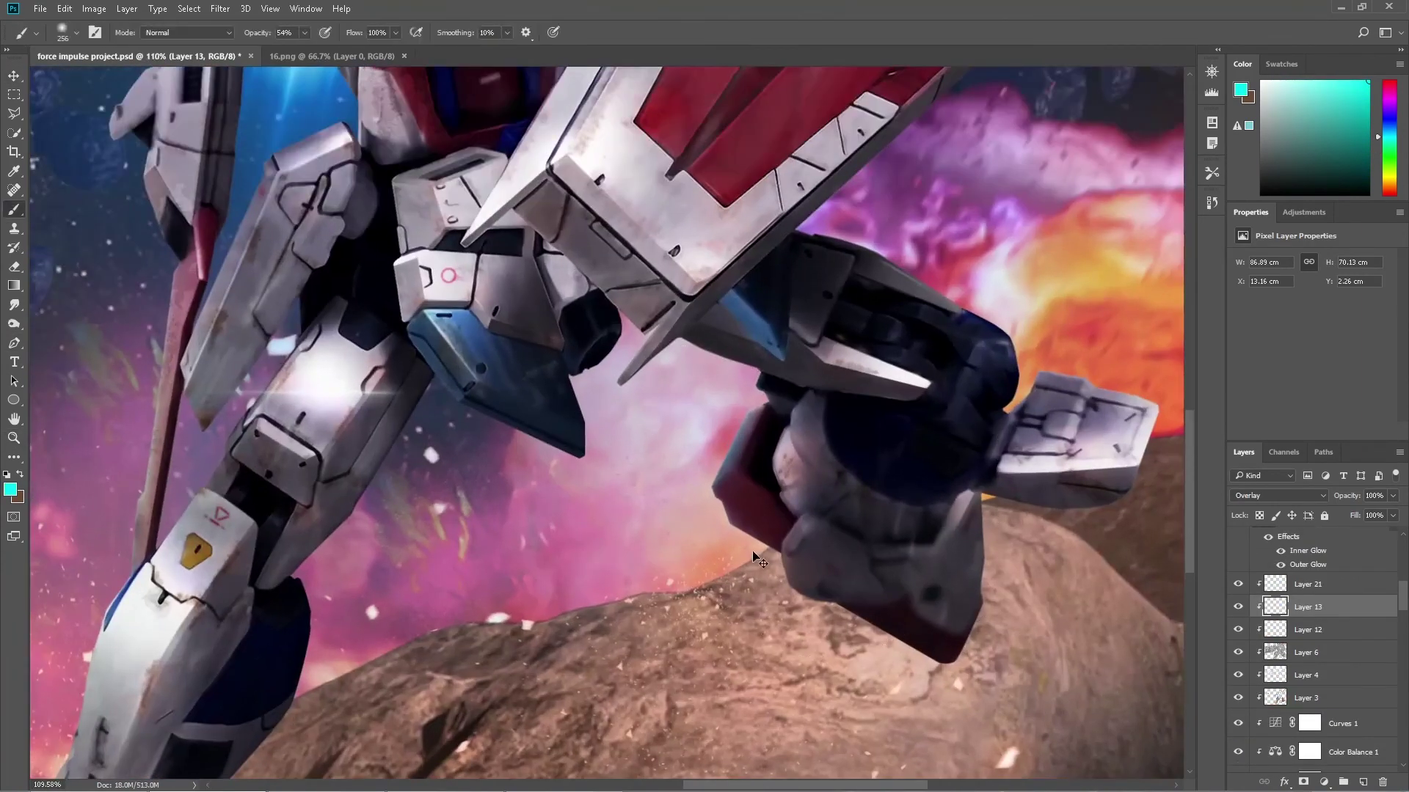
# Trace the gap between torso and leg with the Pen tool and make it a selection for soft cyan brushing
pyautogui.press('p')
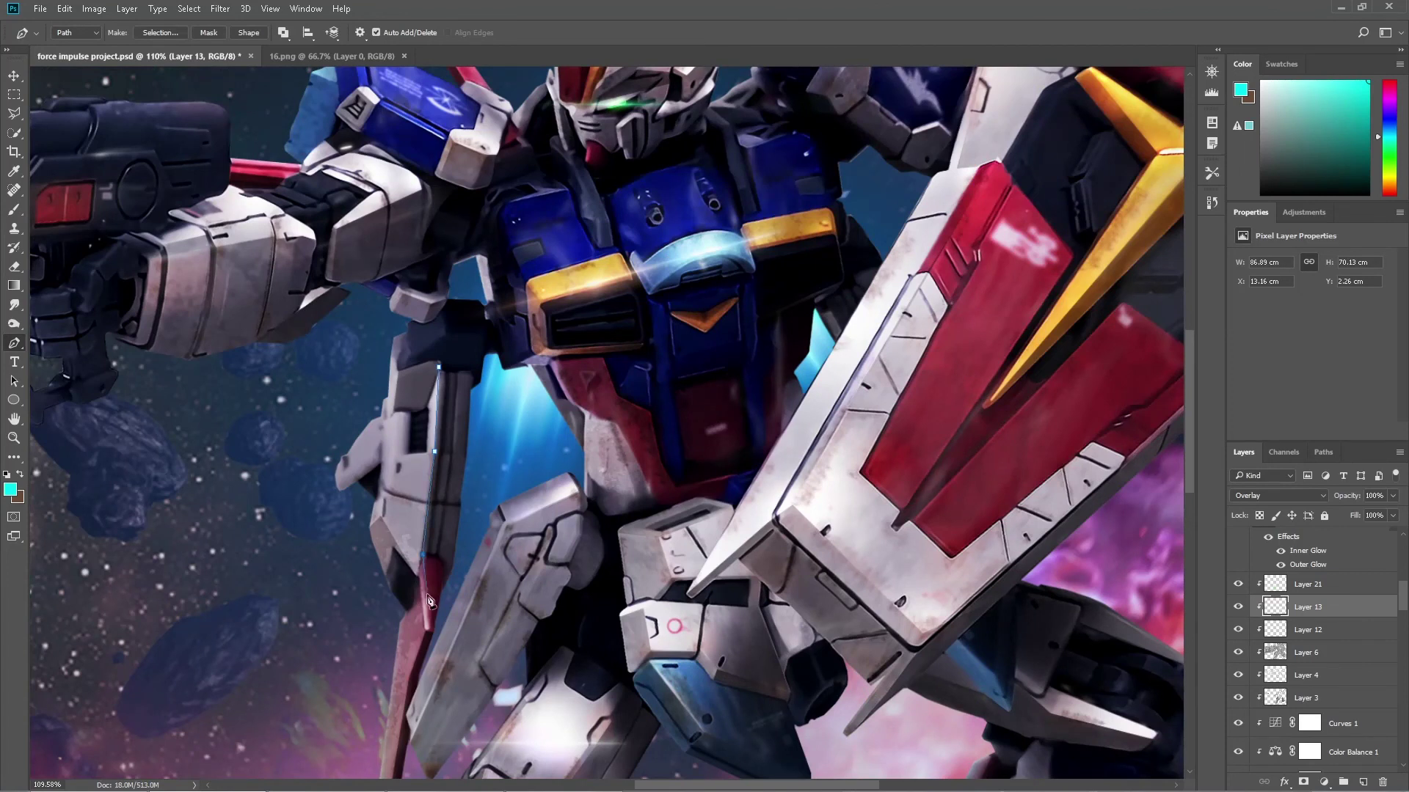
pyautogui.rightClick(609, 400)
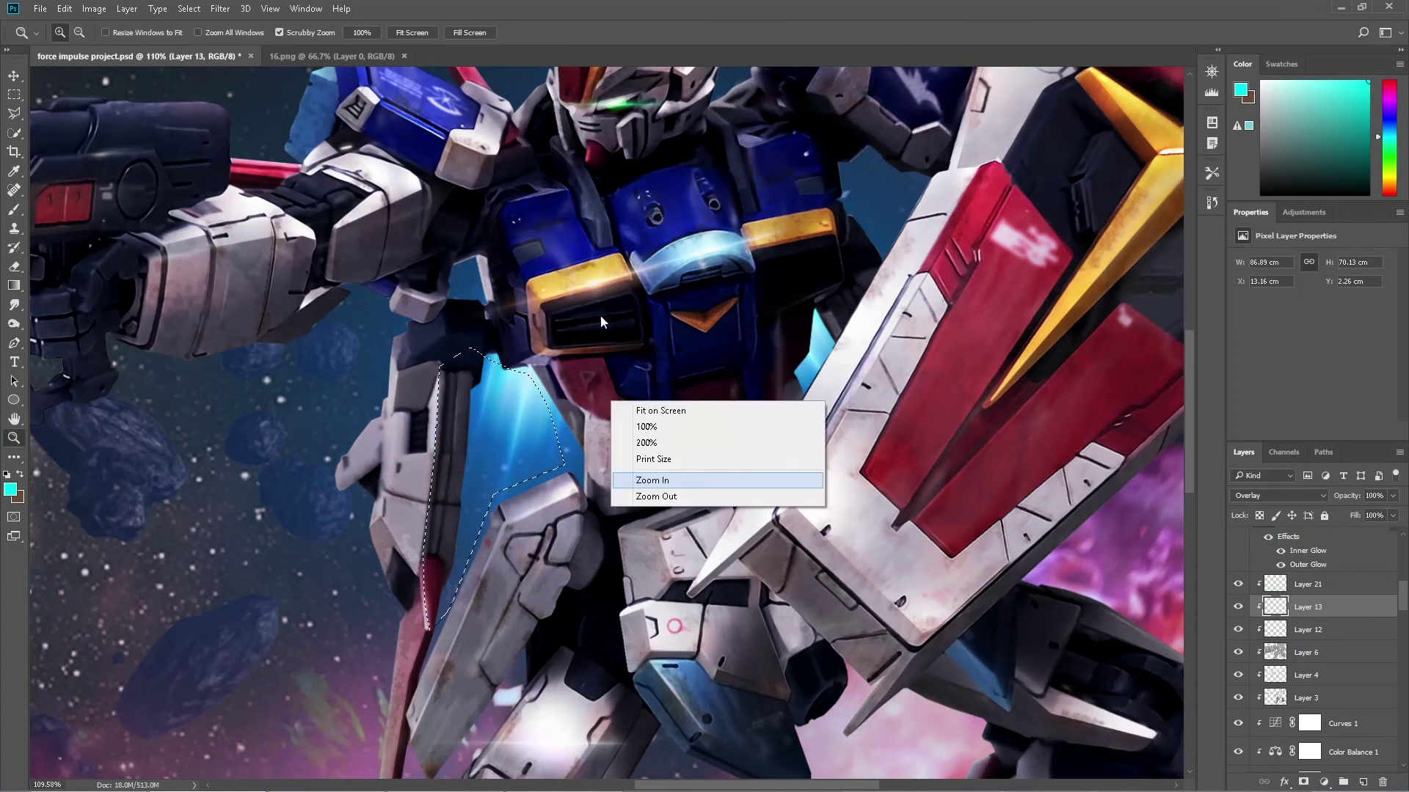
pyautogui.press('Escape')
pyautogui.hotkey('ctrl', 'Return')
pyautogui.press('b')
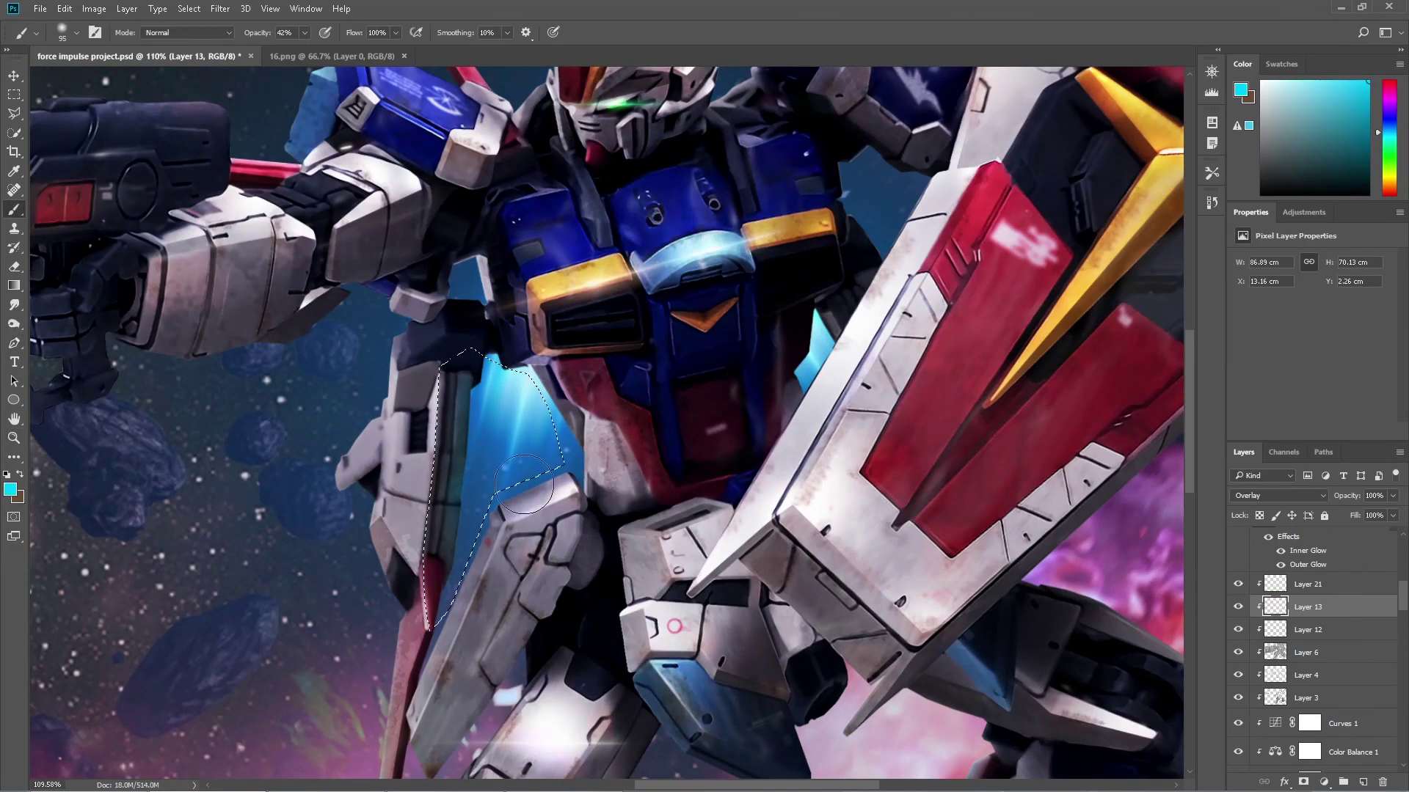